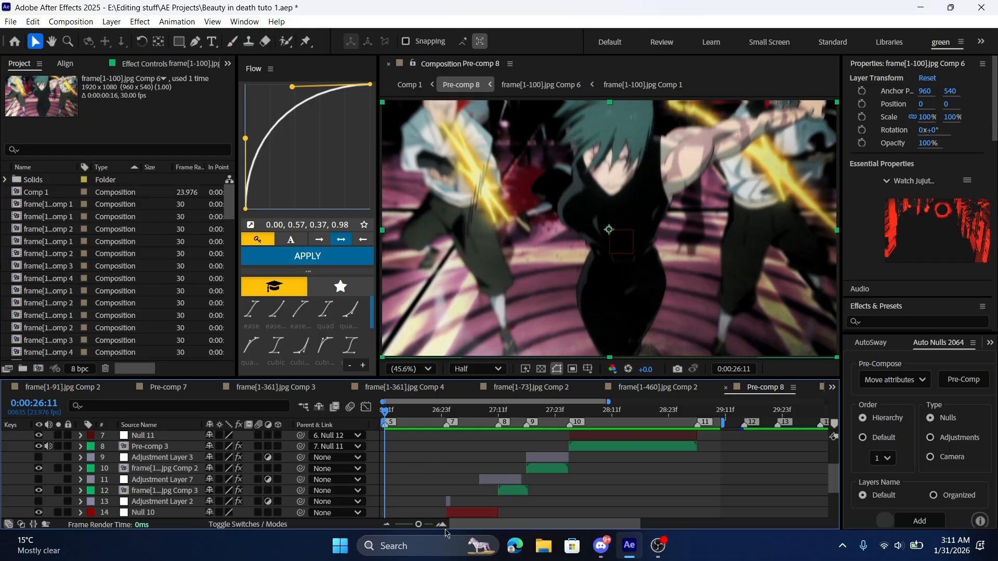
Play back Pre-comp 8 from 0:00:26:11 and examine the layer arrangement of its clips across the markers
click(443, 526)
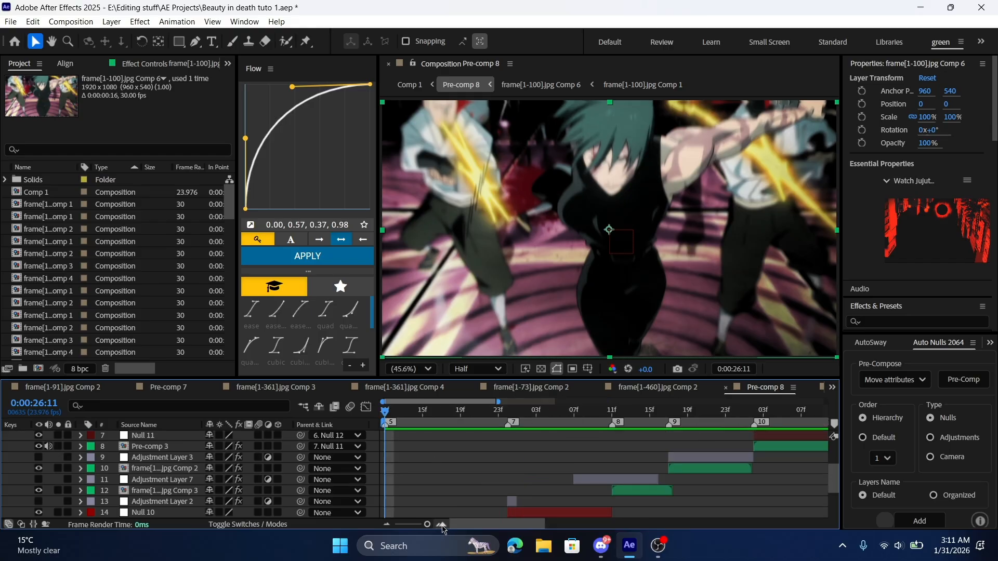
scroll(510, 451, down, 5)
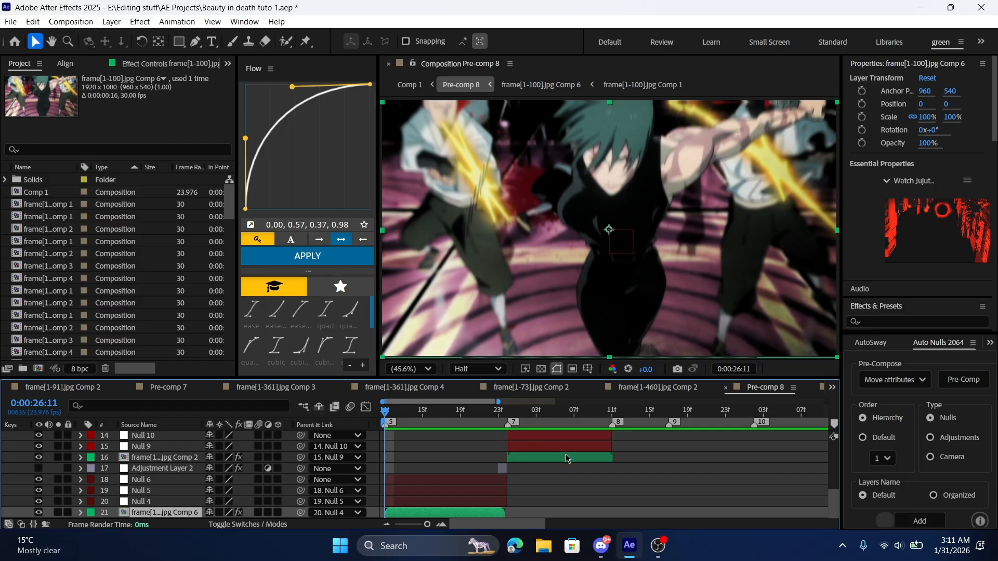
click(385, 525)
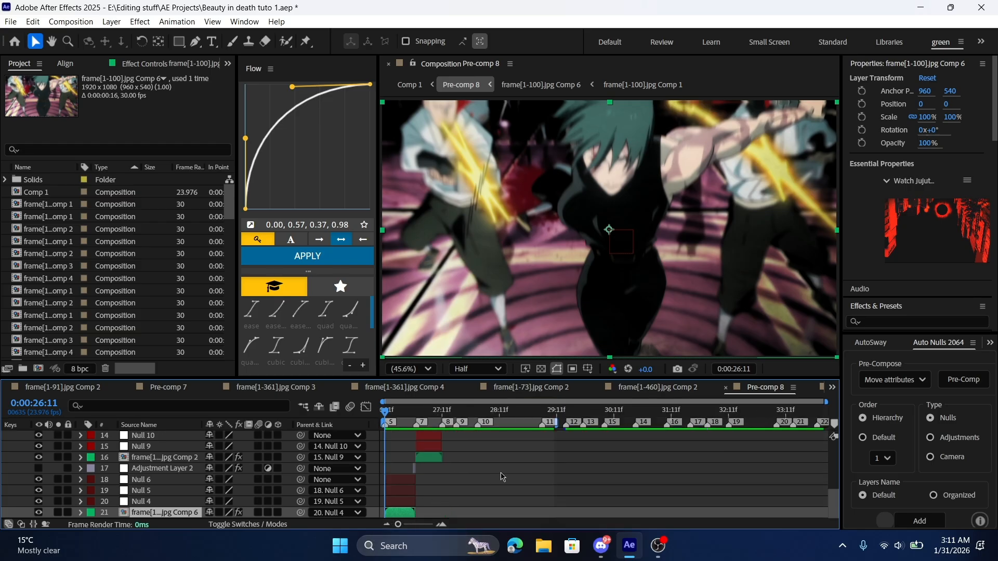
click(390, 413)
drag(390, 413, 370, 411)
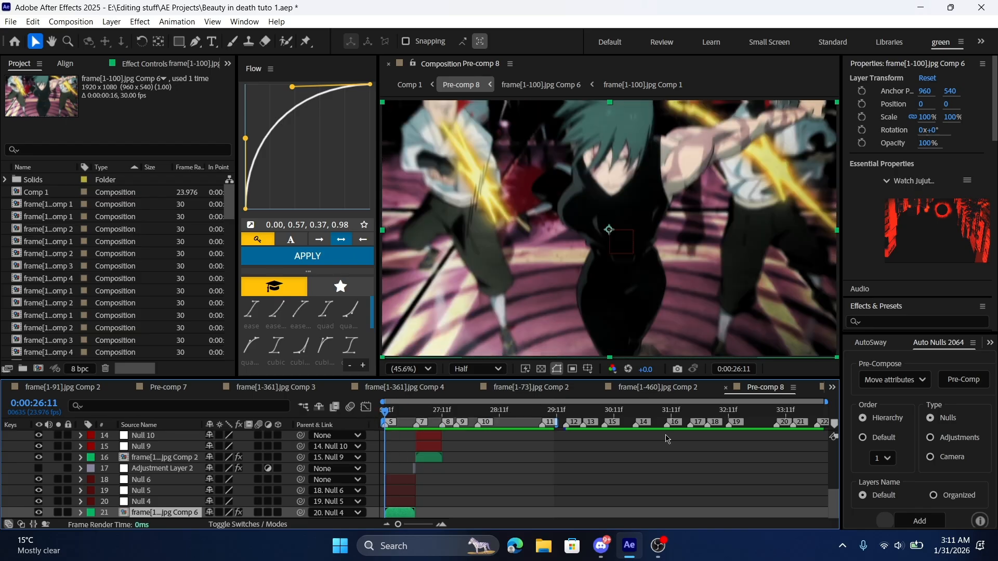
key(space)
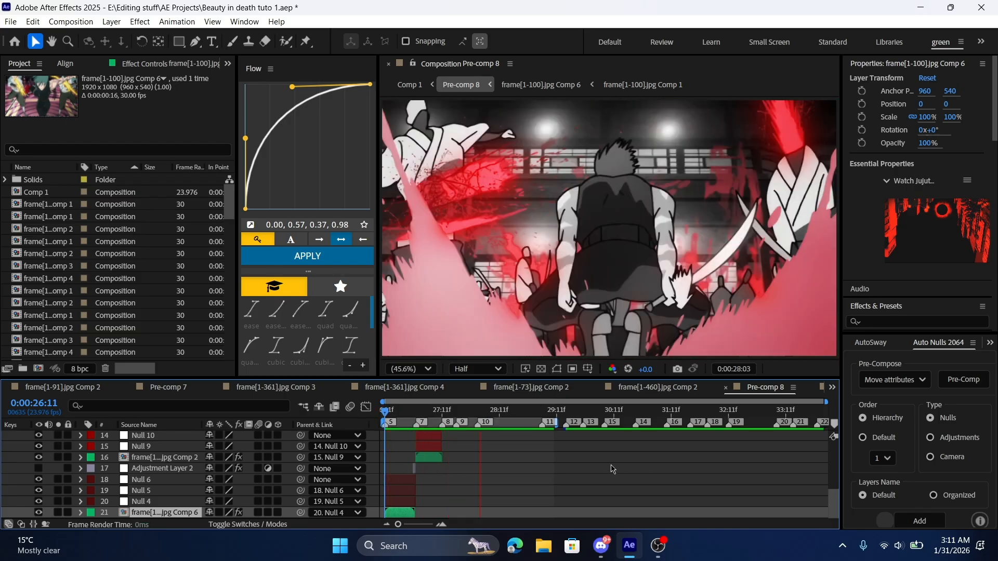
click(440, 416)
drag(440, 416, 378, 471)
click(442, 525)
click(442, 525)
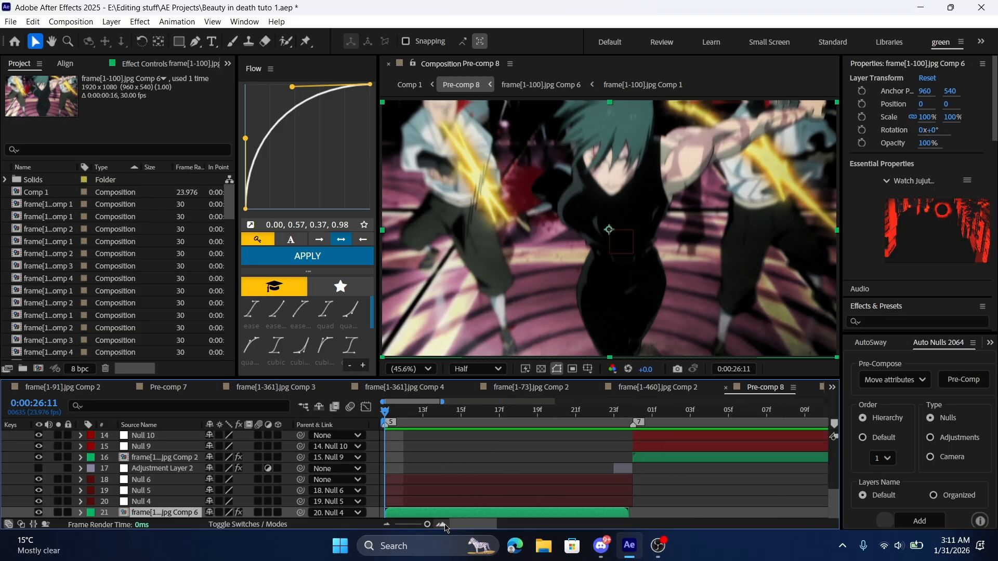
Scrub through the frame[1-100].jpg Comp 6 clip between markers 5 and 7 to examine its motion up to the cut
click(386, 524)
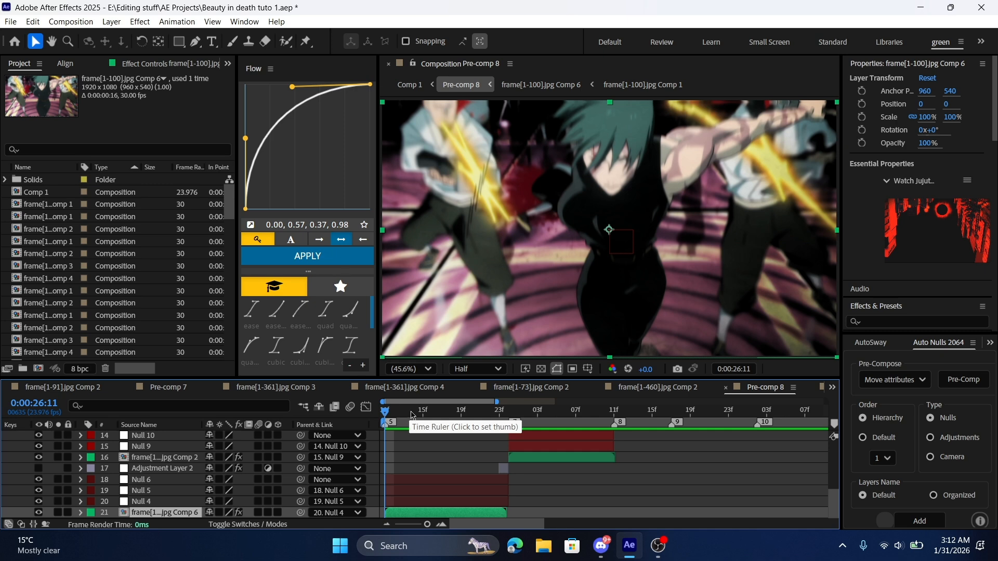
drag(412, 416, 455, 417)
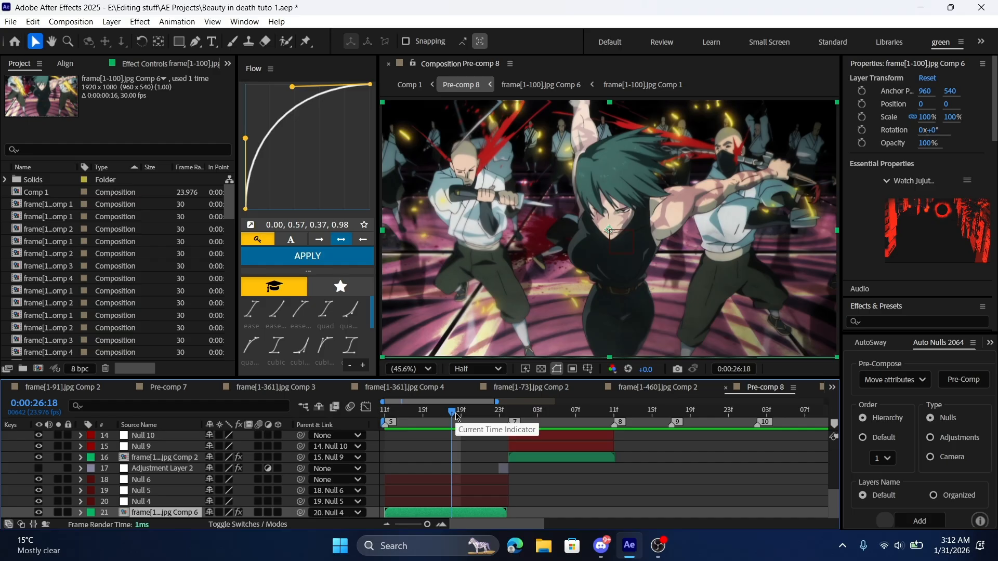
mouse_move(455, 417)
mouse_down()
mouse_move(407, 419)
mouse_move(470, 420)
mouse_up()
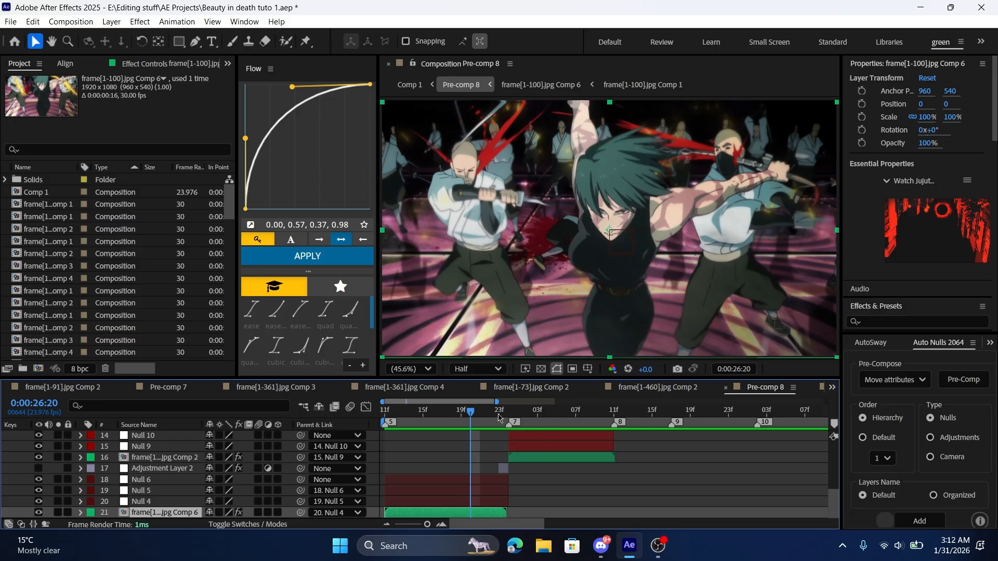
mouse_move(476, 415)
mouse_down()
mouse_move(493, 414)
mouse_move(480, 415)
mouse_up()
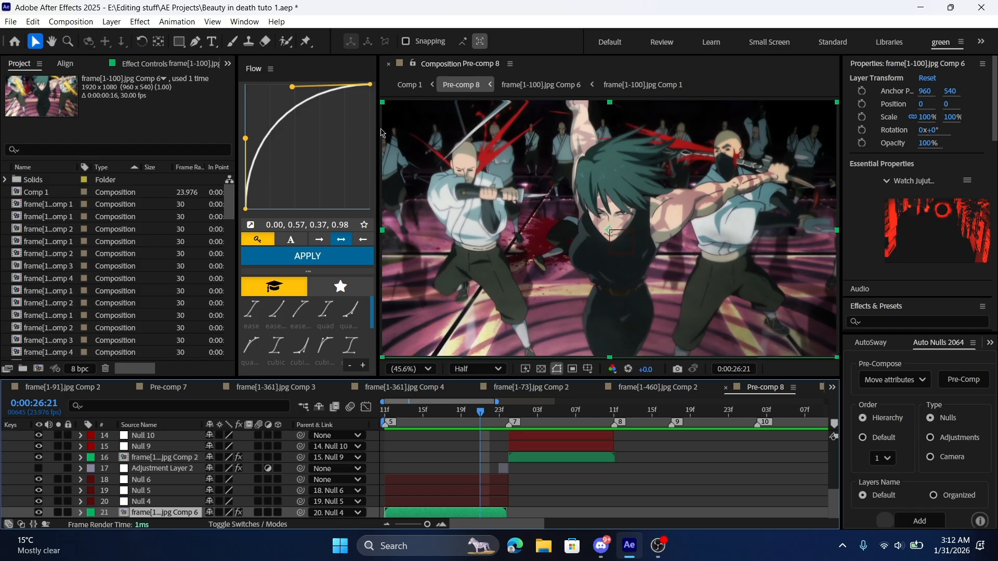
click(497, 414)
click(504, 418)
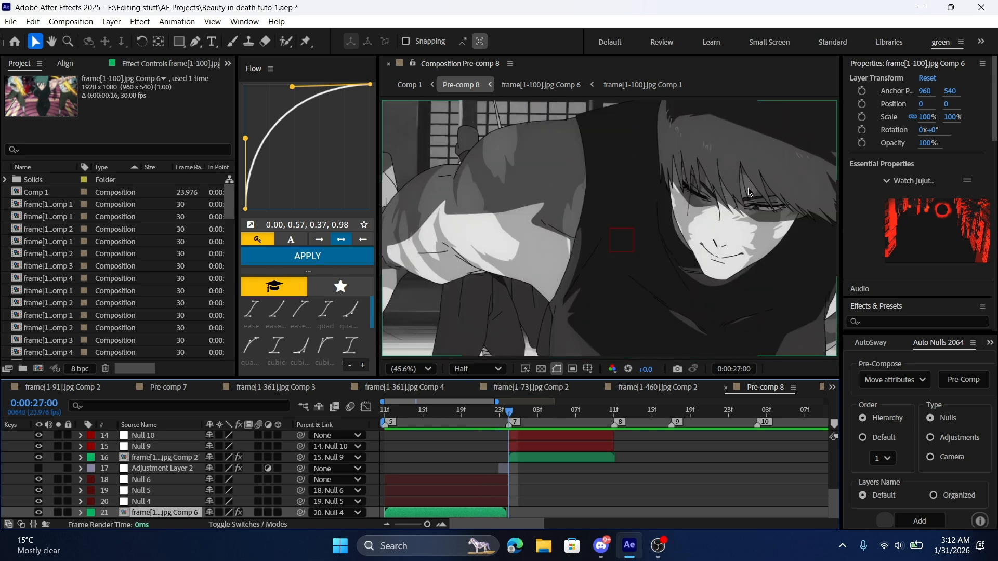
drag(504, 419, 472, 418)
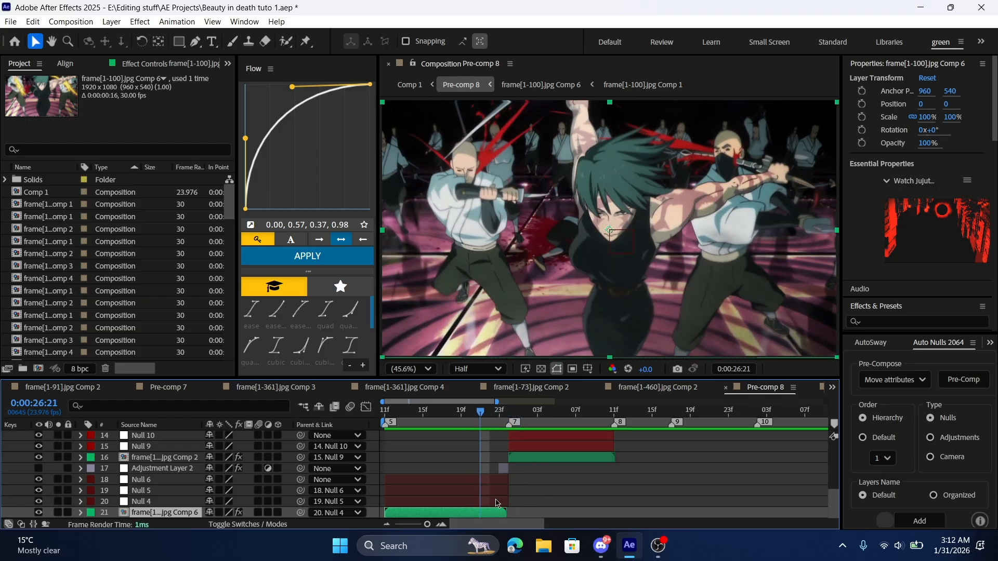
Make Adjustment Layer 2 visible to inspect its effect around 0:00:26:23, and hide it again
click(496, 491)
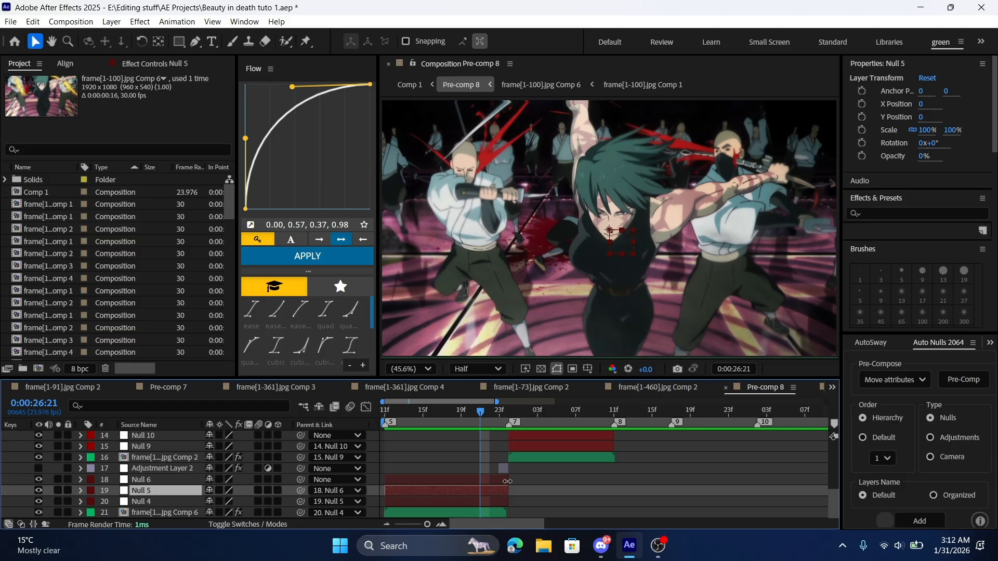
click(521, 474)
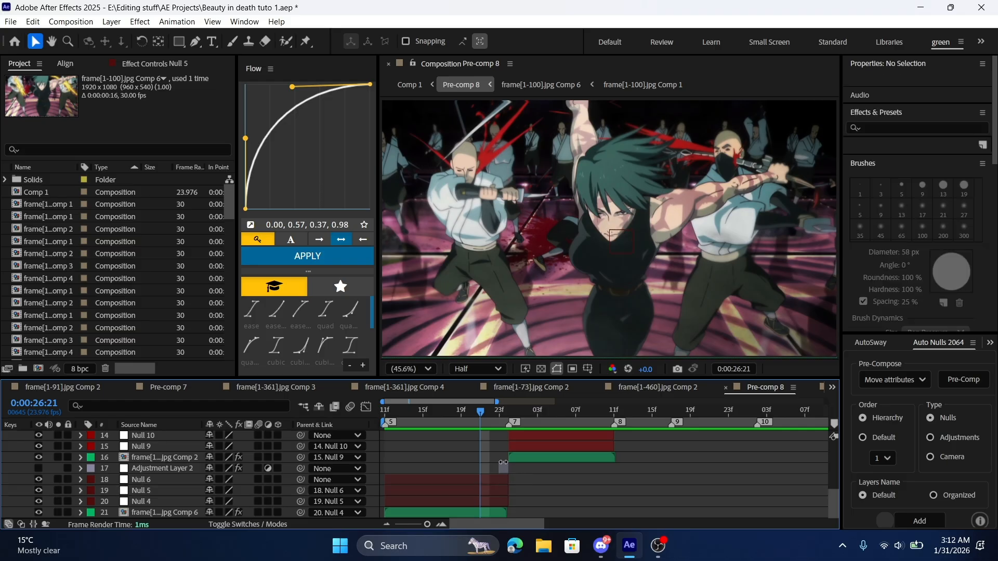
click(501, 419)
click(505, 469)
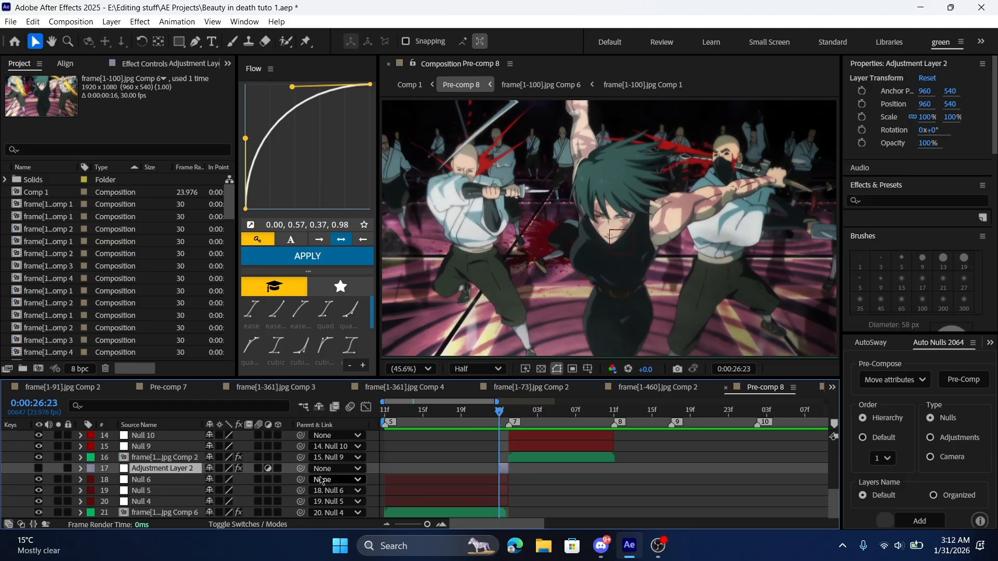
click(41, 470)
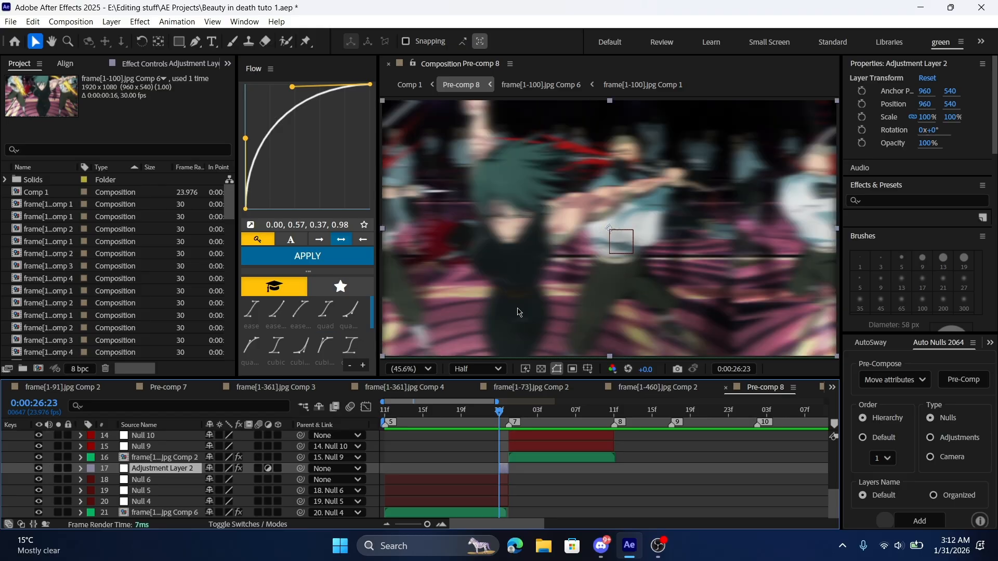
click(481, 414)
mouse_move(480, 417)
mouse_down()
mouse_move(509, 420)
mouse_move(483, 422)
mouse_move(499, 420)
mouse_up()
click(38, 470)
Play back and scrub the opening clip to review it with Adjustment Layer 2 hidden
key(space)
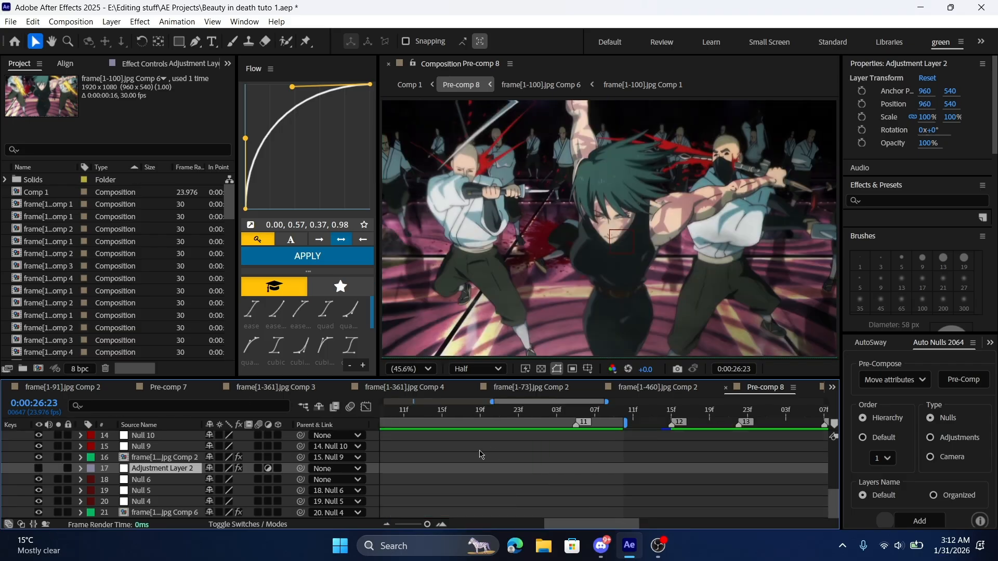
key(space)
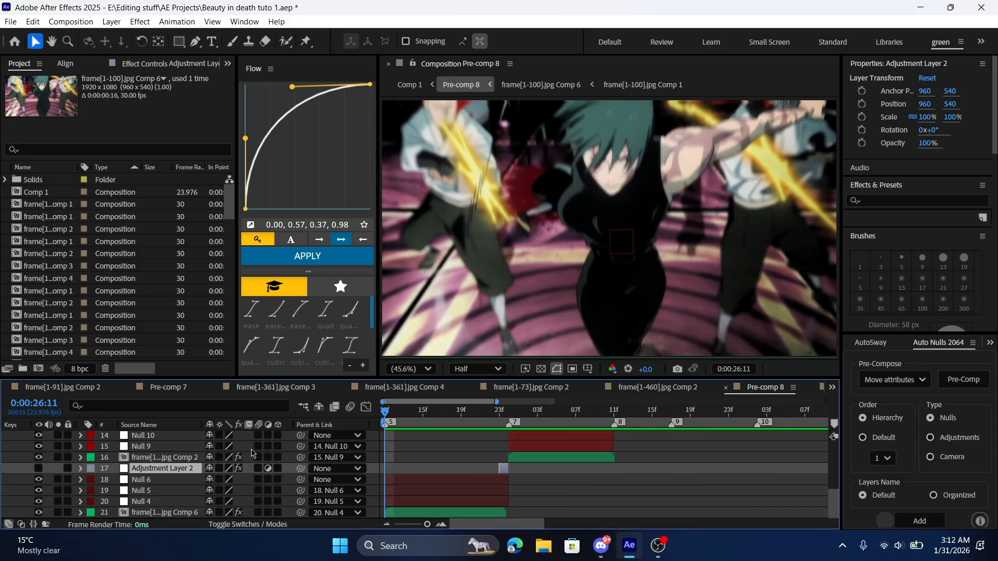
click(634, 489)
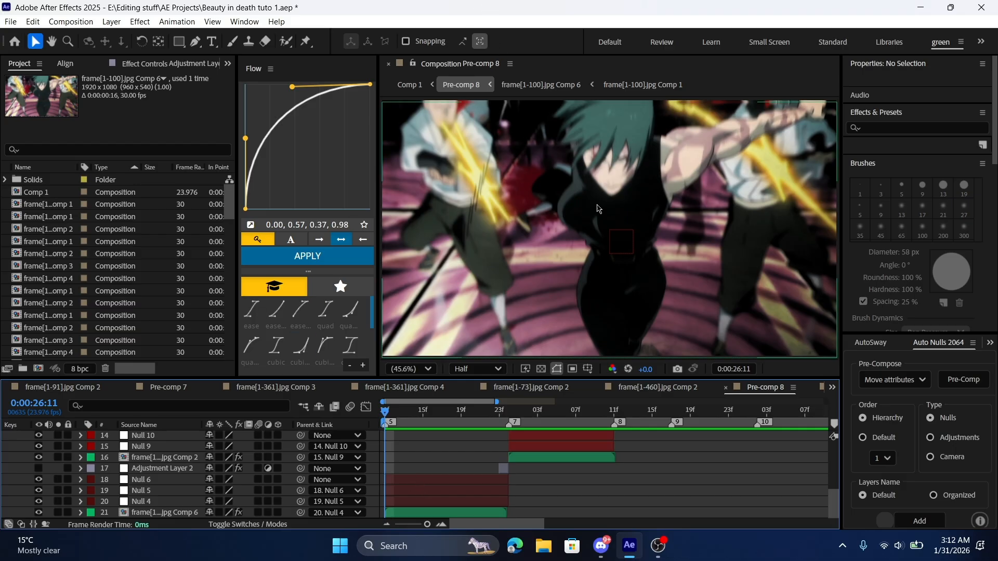
drag(387, 412, 444, 422)
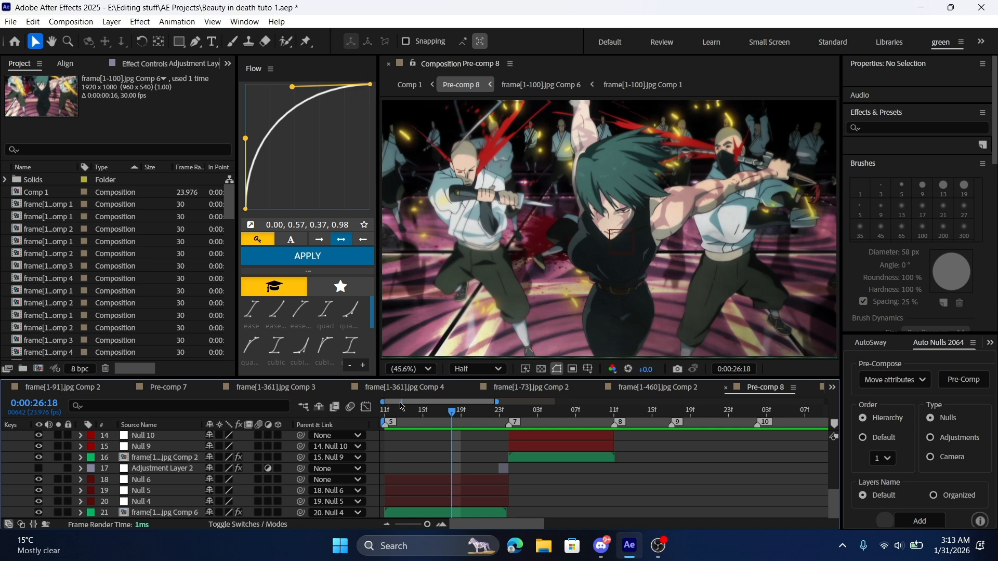
drag(449, 412, 470, 413)
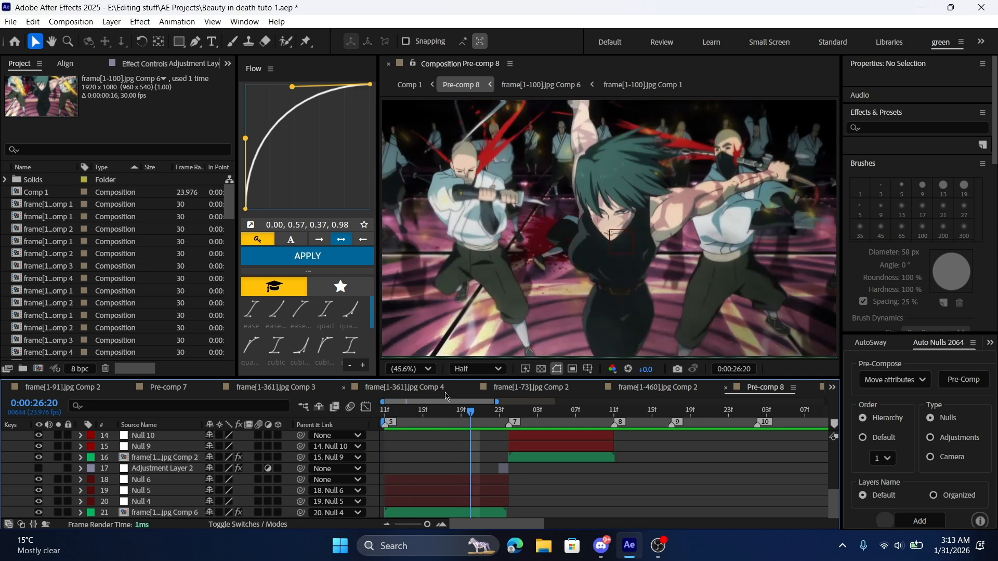
Add a 100% Scale keyframe to Null 4 and place it at marker 7, at 0:00:27:00
click(428, 502)
key(s)
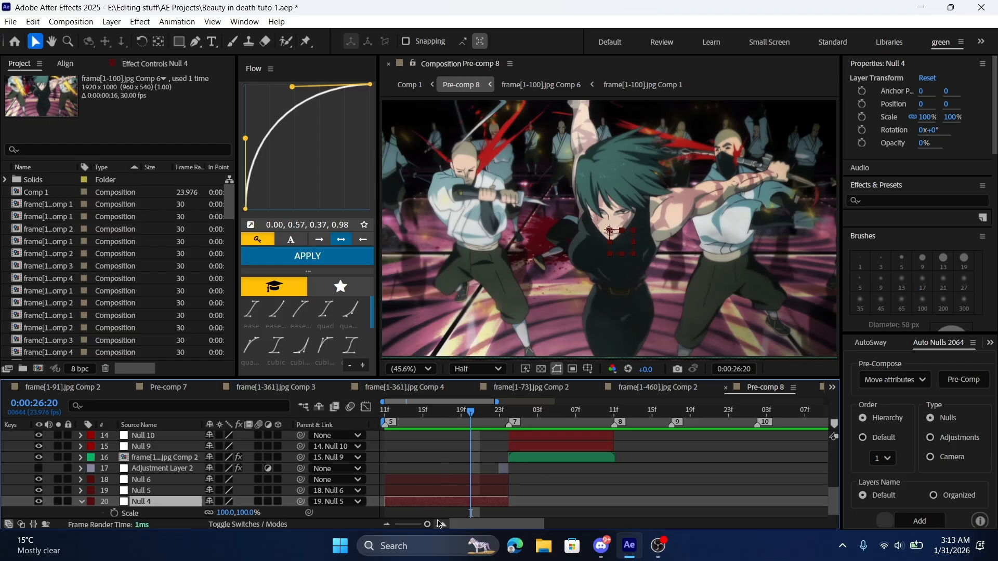
scroll(446, 504, down, 1)
click(115, 501)
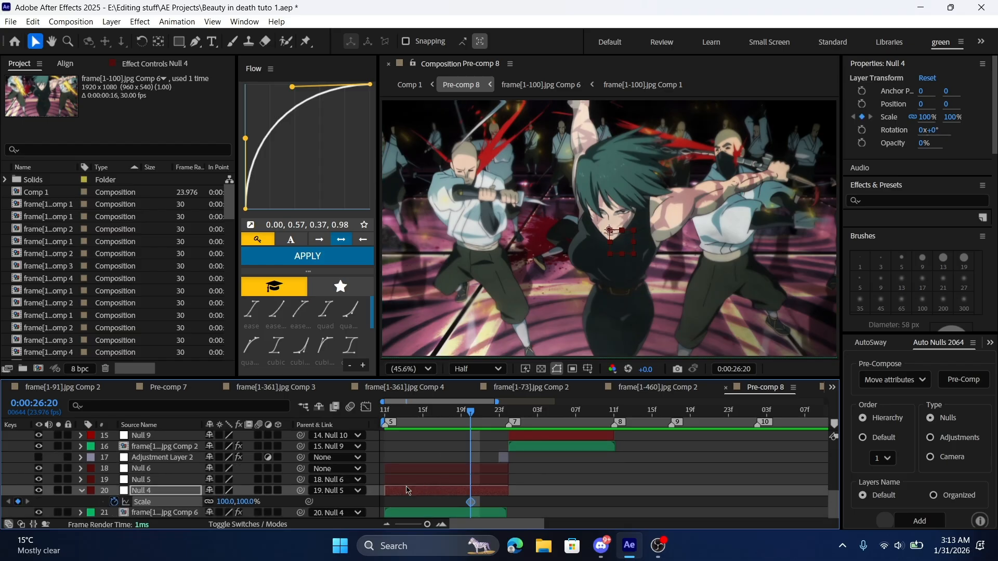
drag(470, 502, 509, 502)
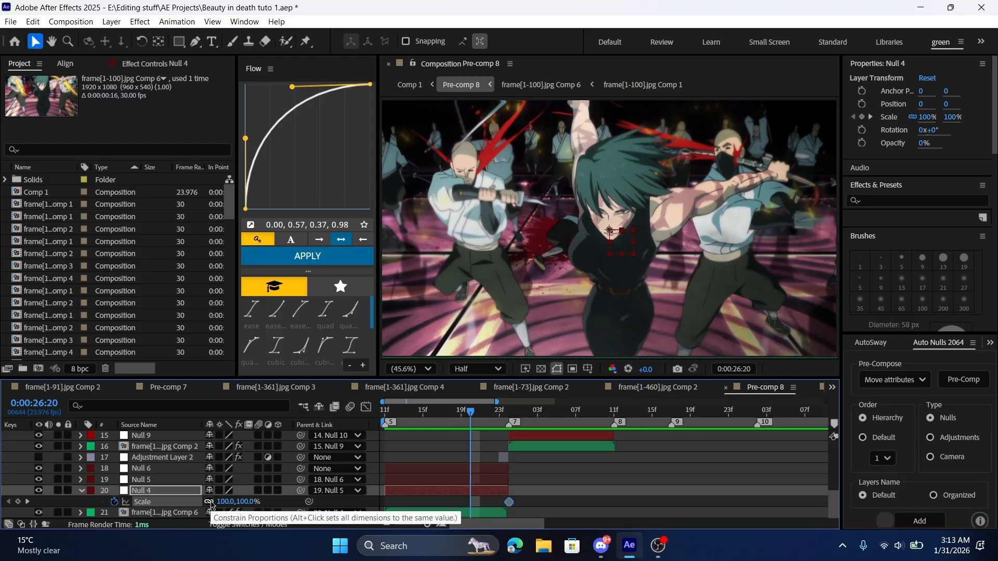
Give Null 4 a starting Scale keyframe of 298% at the beginning of its layer, at 0:00:26:11
drag(224, 501, 348, 498)
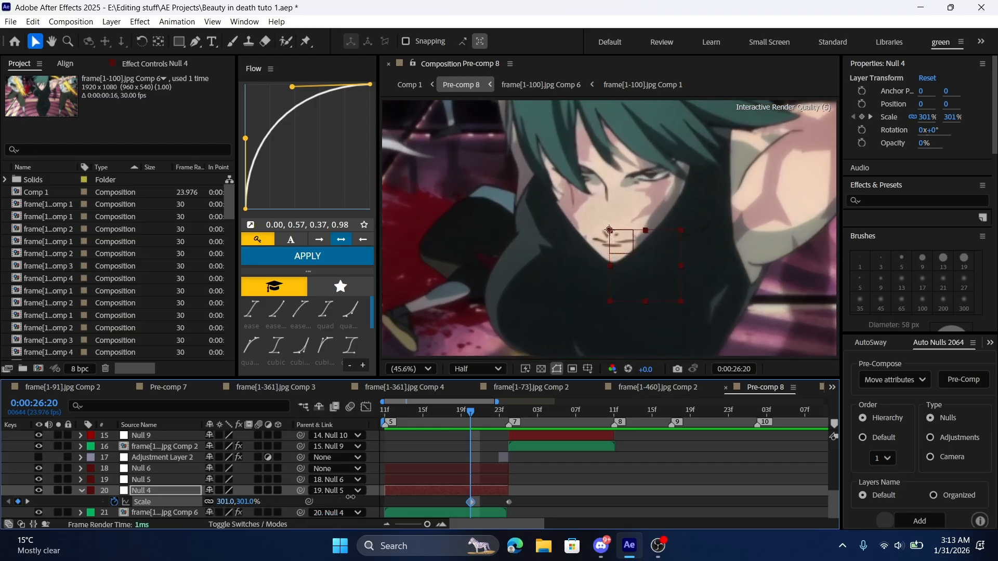
drag(476, 497, 428, 505)
key(Delete)
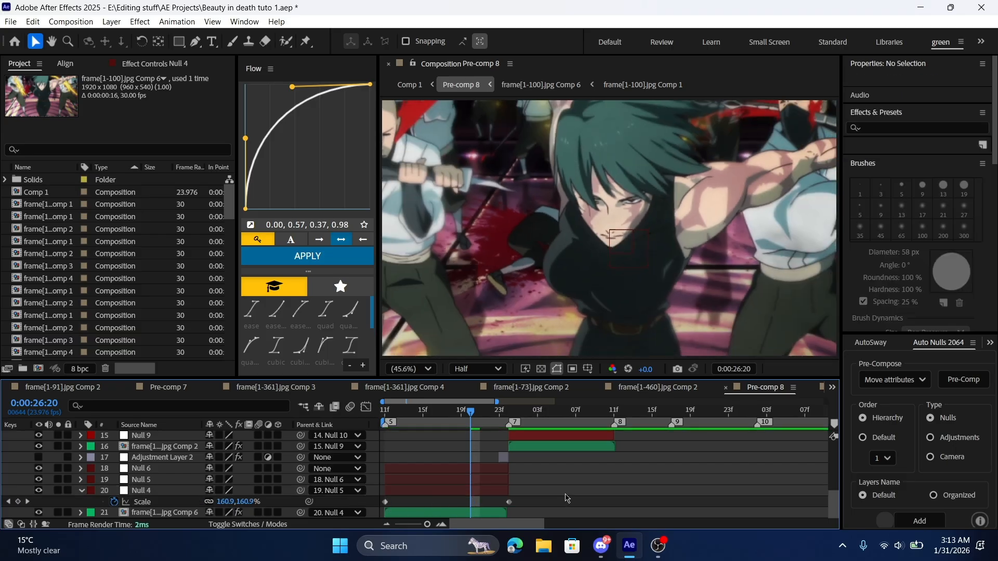
Easy-ease both Null 4 Scale keyframes and apply the Flow curve 0.00, 0.75, 0.00, 0.98 to them
key(F9)
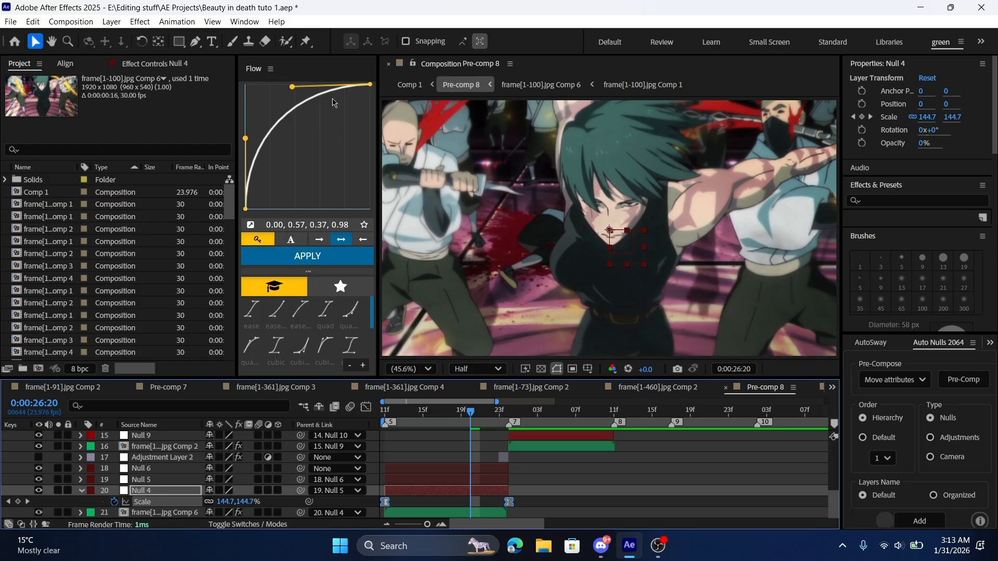
drag(292, 89, 242, 91)
drag(246, 144, 238, 119)
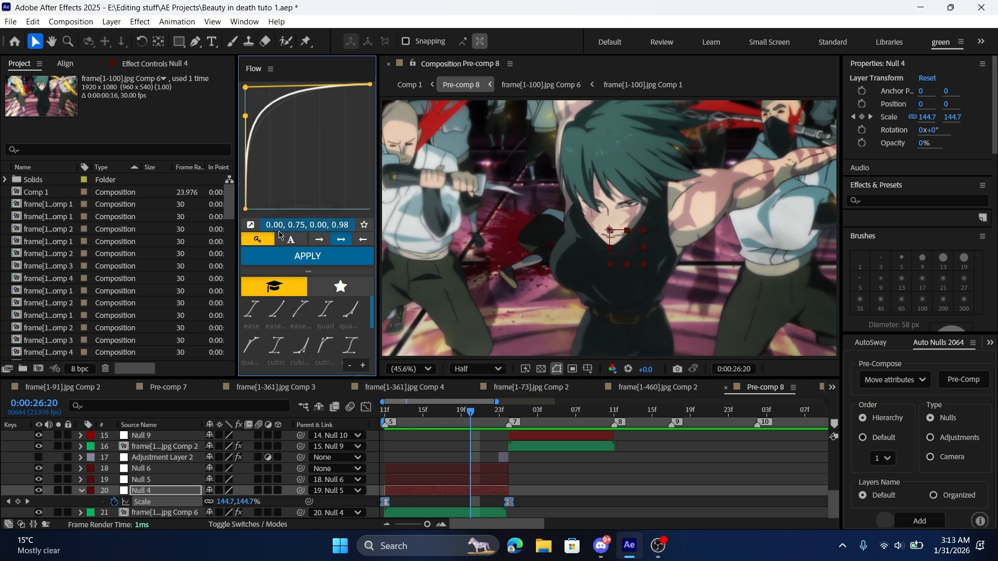
click(281, 256)
Scrub from the start of the clip to 0:00:26:18 to check the eased zoom-out
click(526, 469)
drag(443, 413, 385, 417)
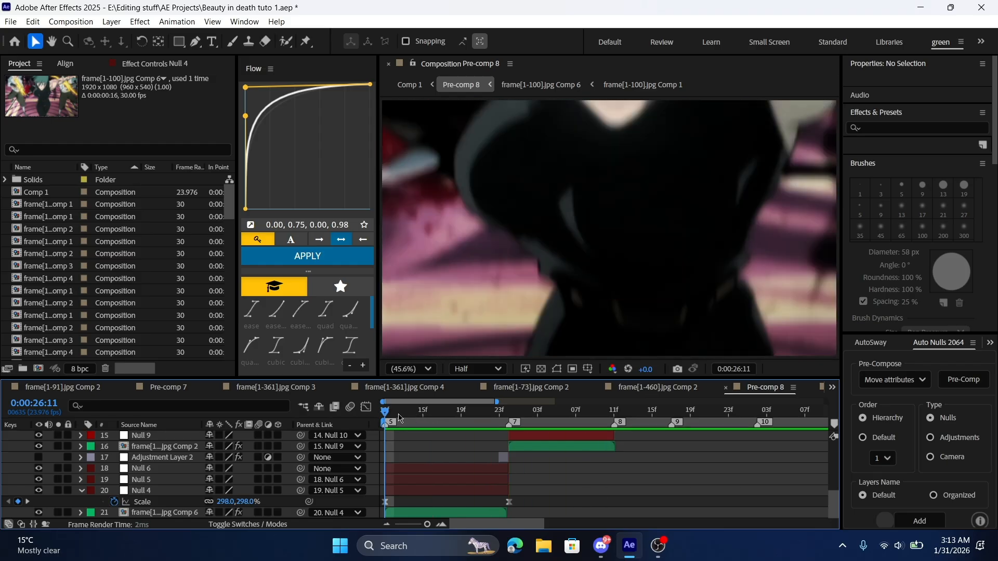
drag(401, 417, 452, 412)
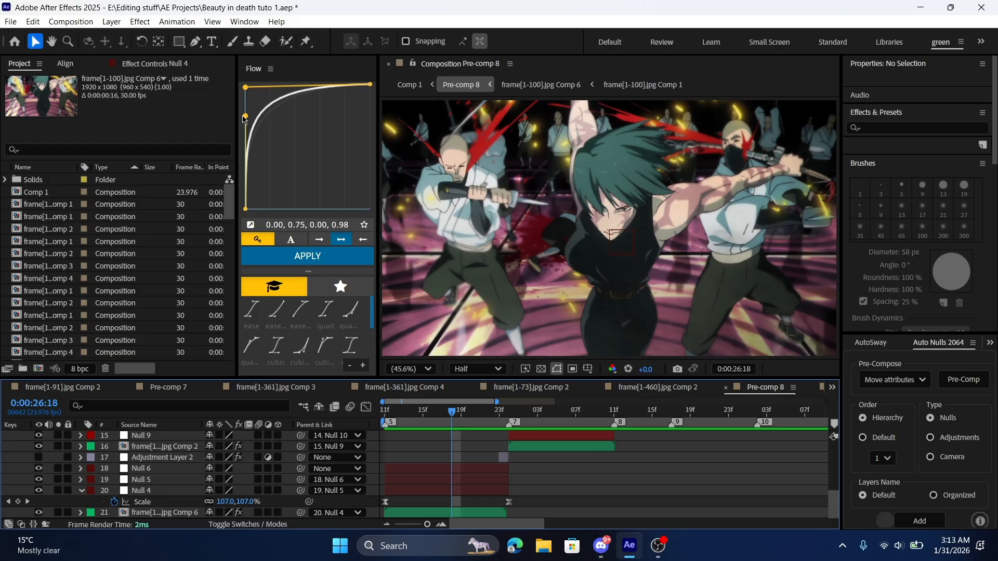
Steepen the Flow curve to 0.00, 0.80, 0.00, 0.98 and apply it to both Null 4 Scale keyframes
drag(244, 117, 244, 110)
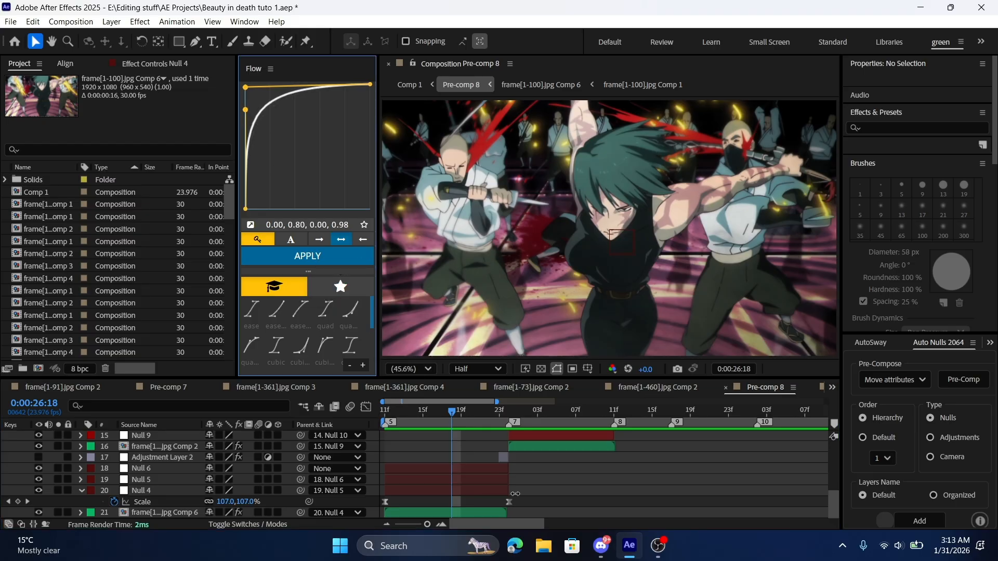
drag(526, 494, 383, 507)
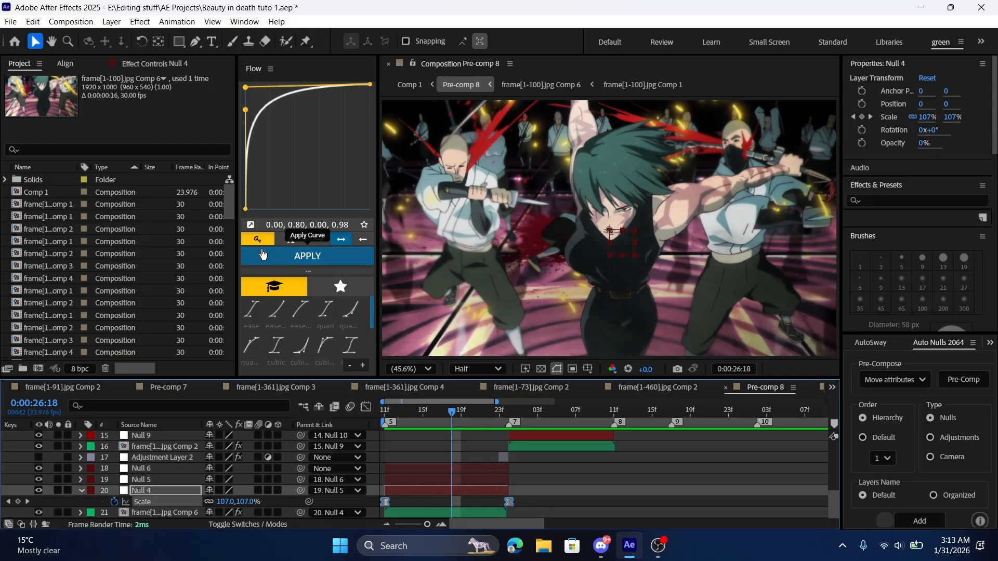
click(262, 254)
Play back the zoom-out from 0:00:26:11 and place the playhead at the cut at 0:00:27:00
drag(451, 411, 385, 414)
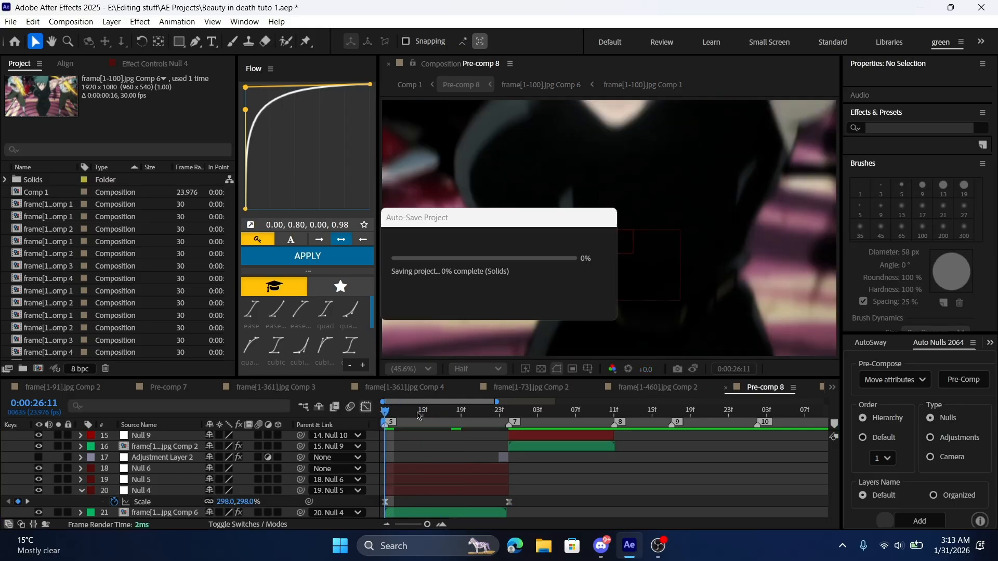
key(space)
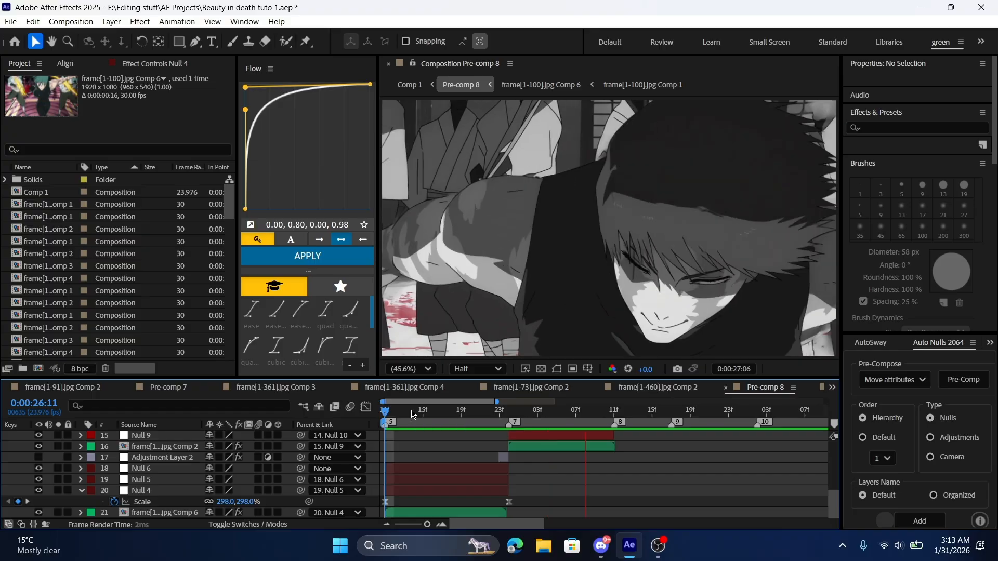
click(508, 413)
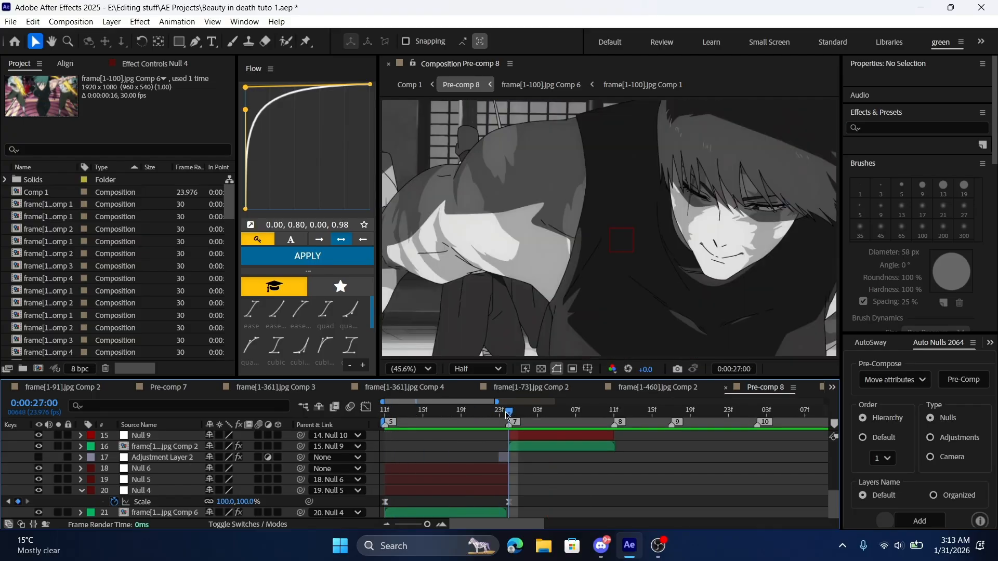
Play back the clip after the 0:00:27:00 cut and return the playhead to that cut
key(space)
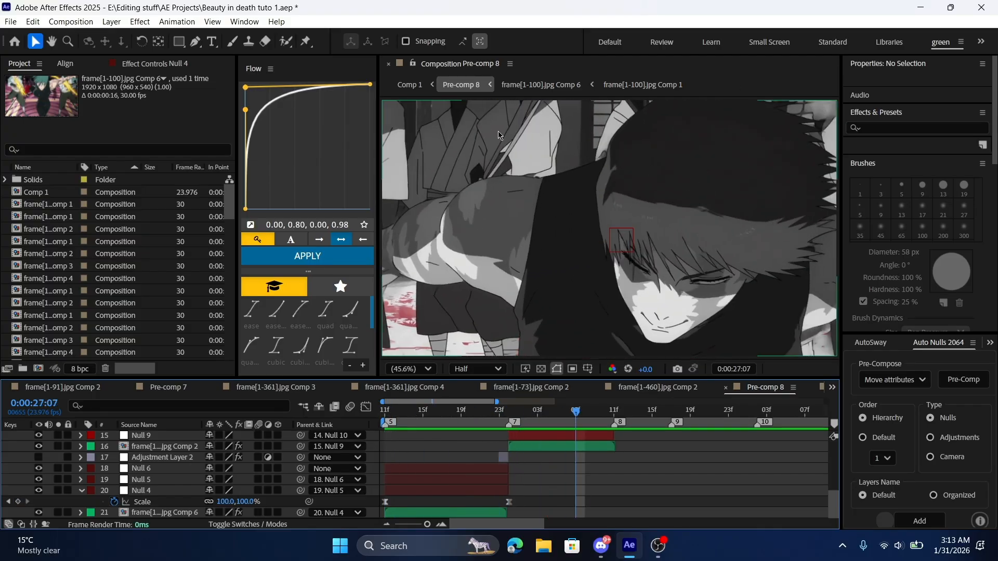
scroll(576, 470, up, 3)
scroll(546, 456, down, 3)
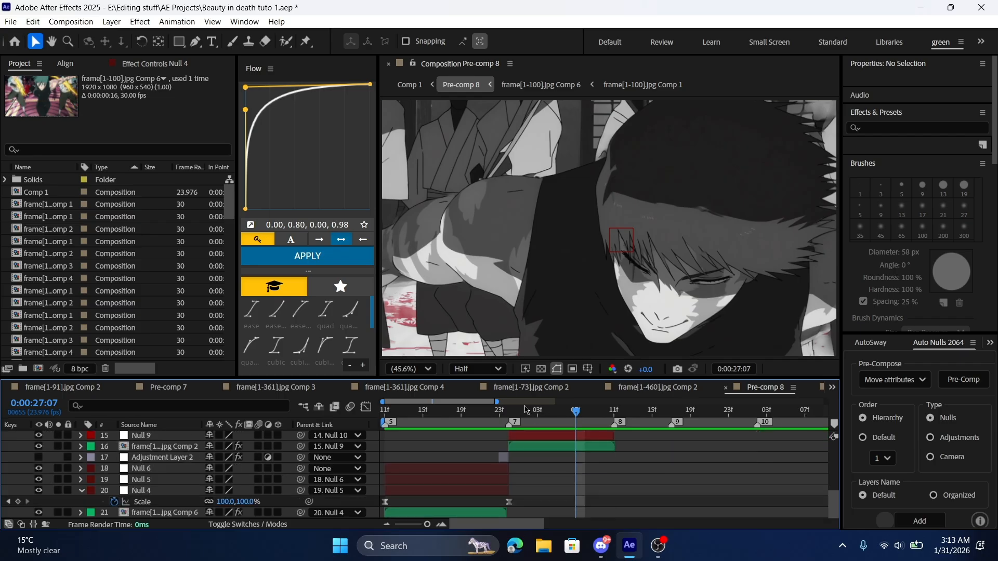
click(526, 411)
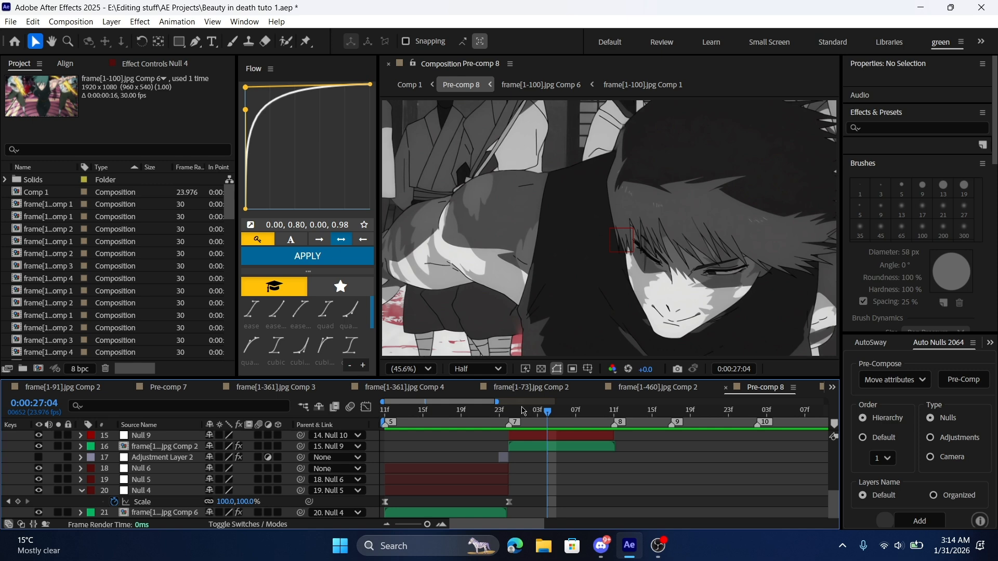
key(j)
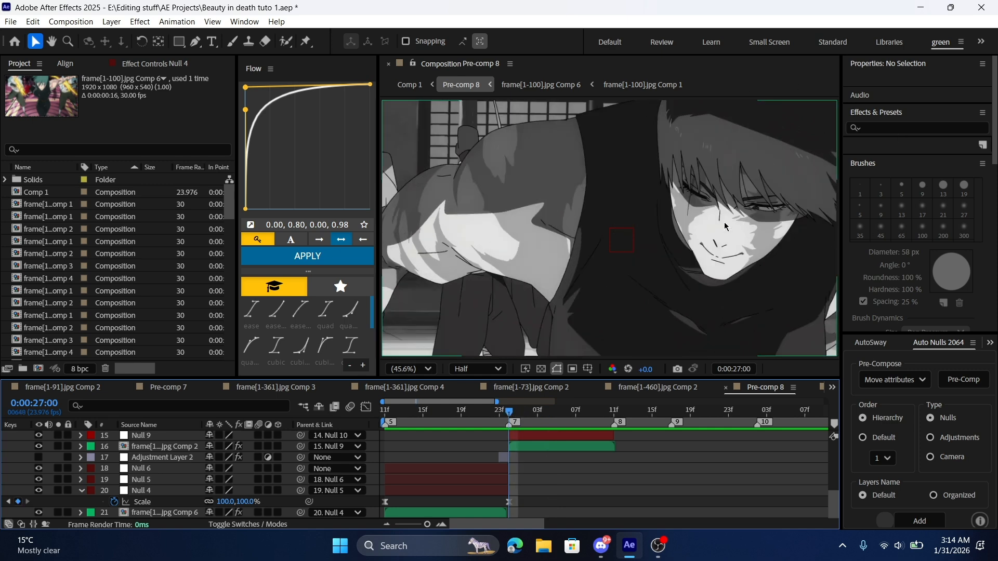
Keyframe Null 9's Scale from 190% at 0:00:27:00 to 100% at 0:00:27:08
click(529, 437)
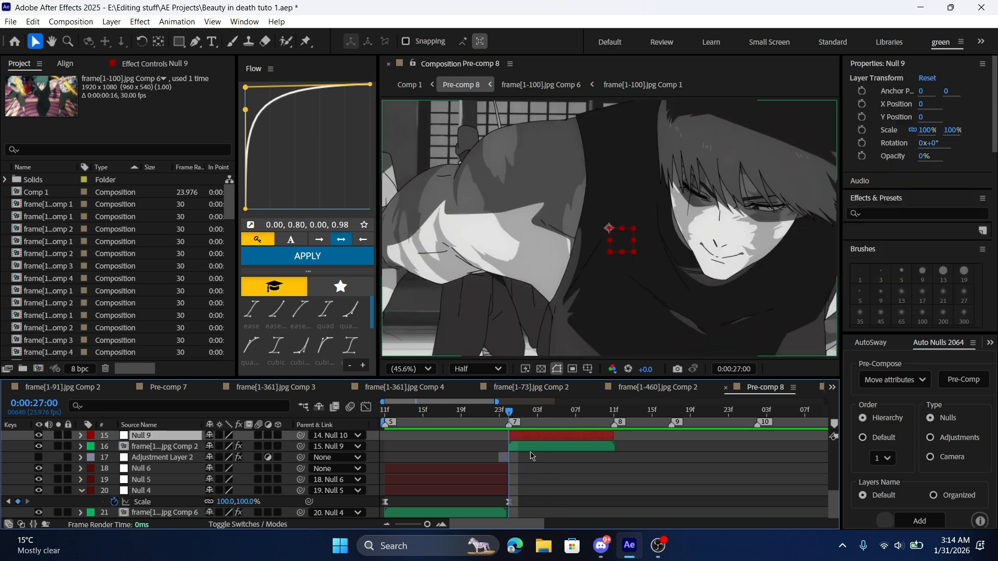
key(s)
click(442, 526)
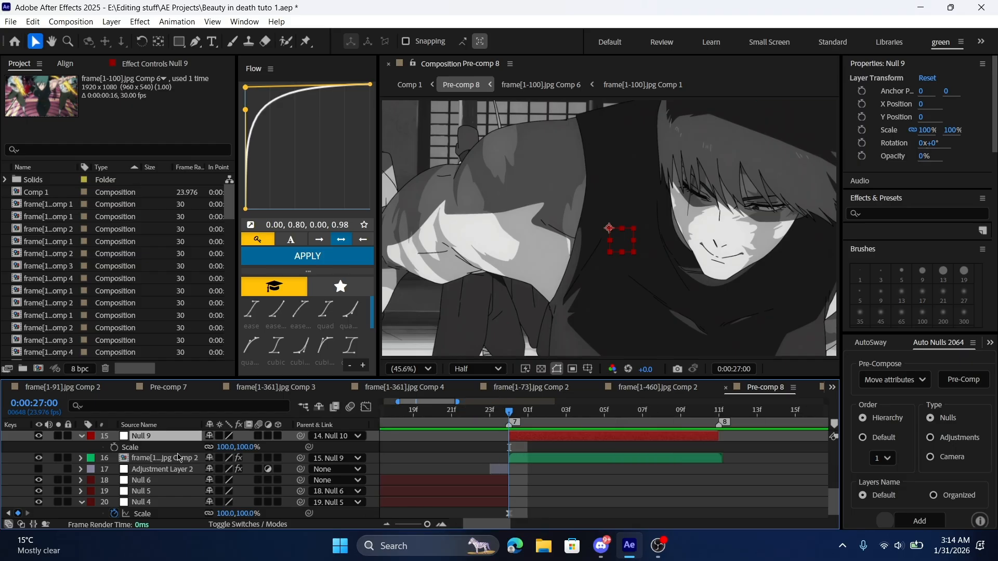
drag(228, 448, 284, 449)
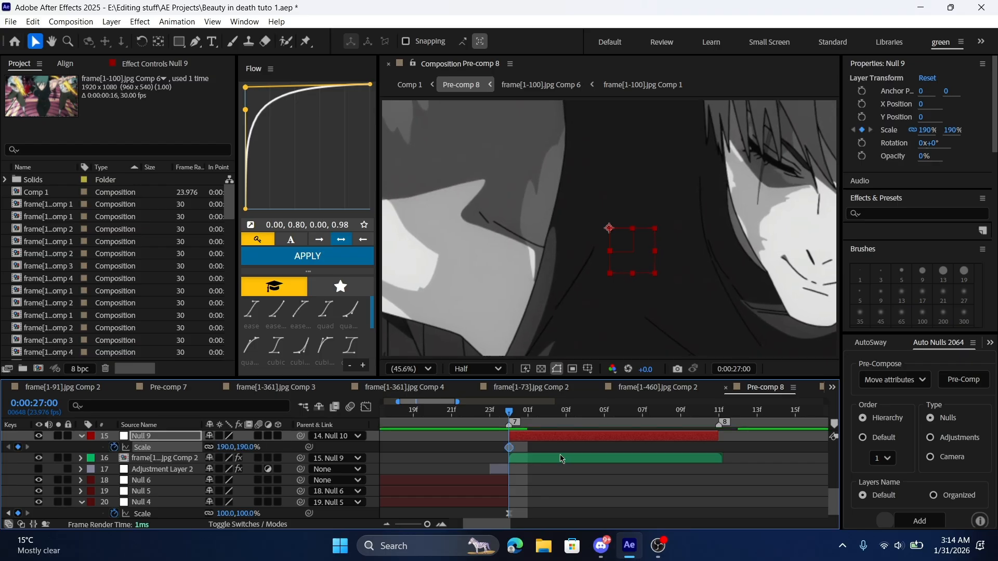
click(662, 410)
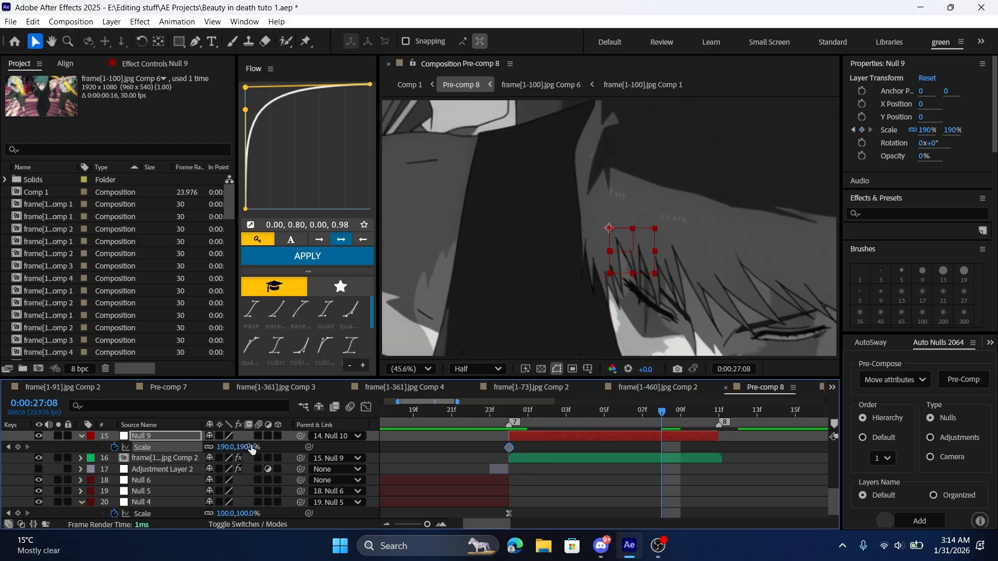
key(Return)
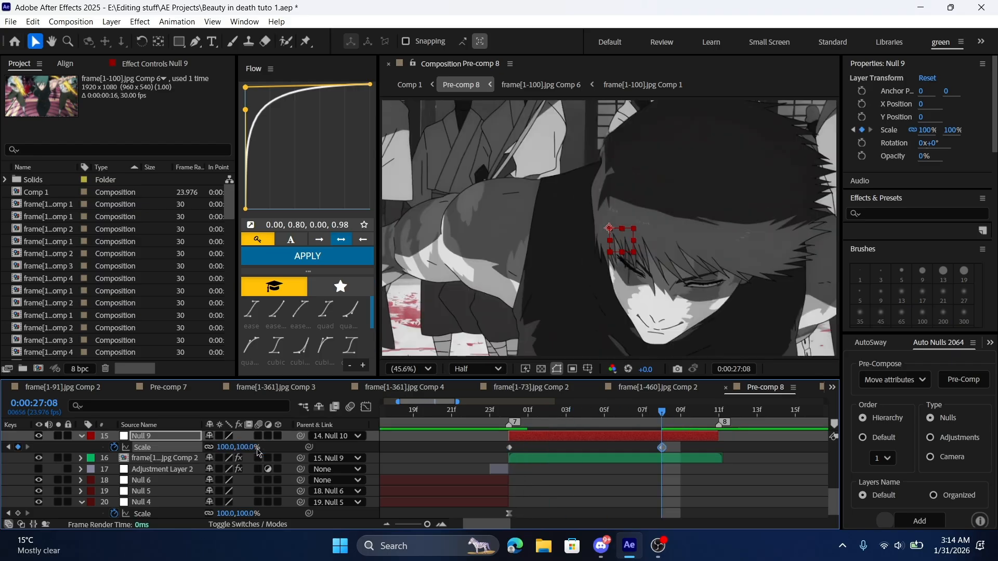
Keyframe Null 9's X Position from 865 at 0:00:27:00 to 0 at 0:00:27:08
key(shift+p)
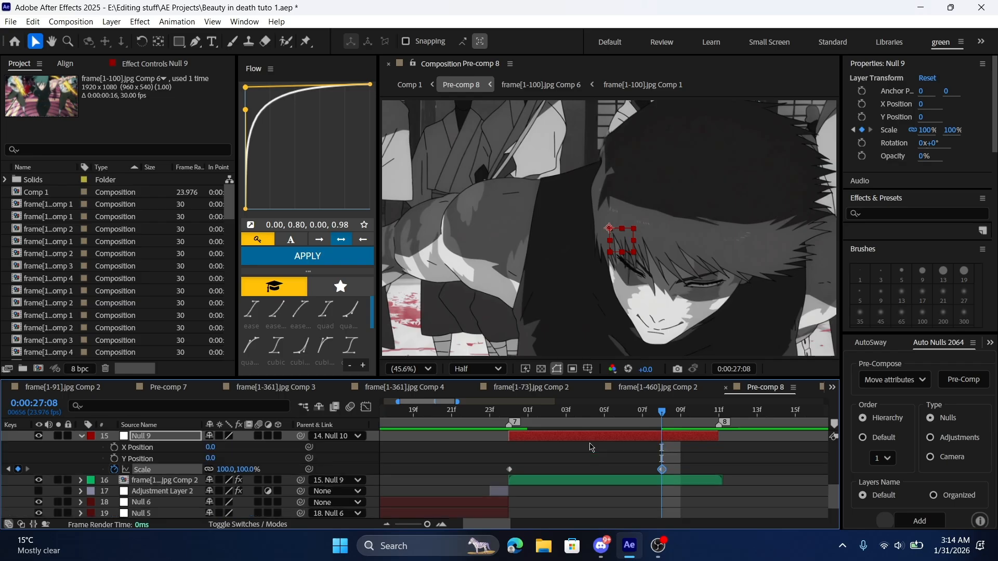
click(114, 447)
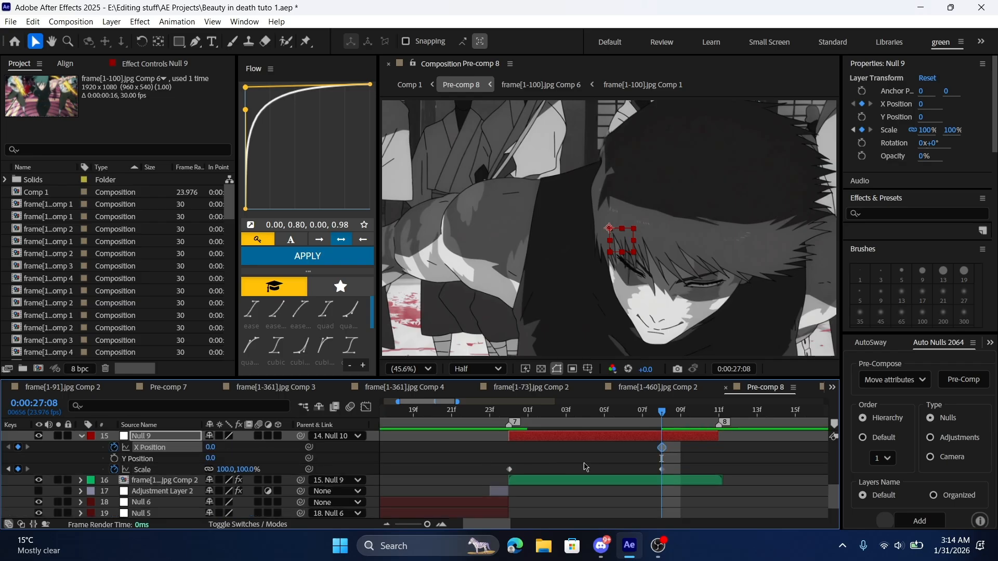
click(649, 447)
drag(662, 448, 510, 447)
key(space)
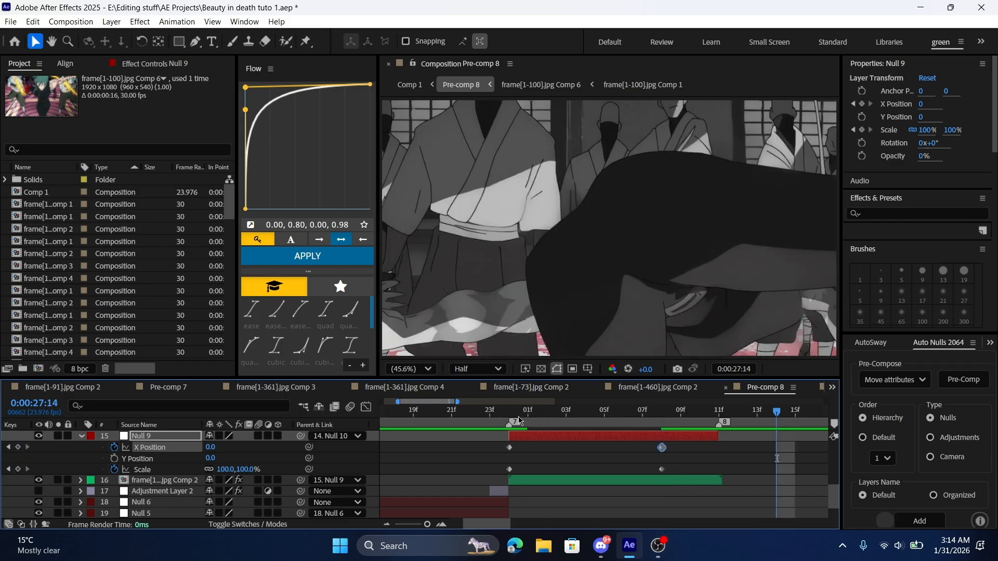
click(519, 421)
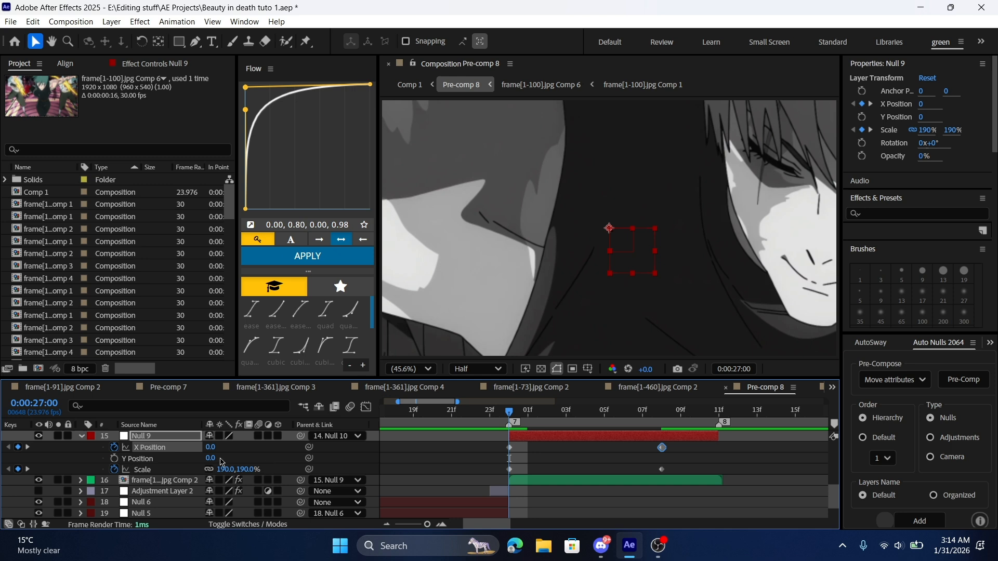
drag(208, 450, 749, 428)
Easy-ease all Null 9 X Position and Scale keyframes and apply the Flow curve 0.00, 0.65, 0.34, 0.98 to them
drag(687, 452, 535, 492)
drag(550, 437, 496, 491)
key(F9)
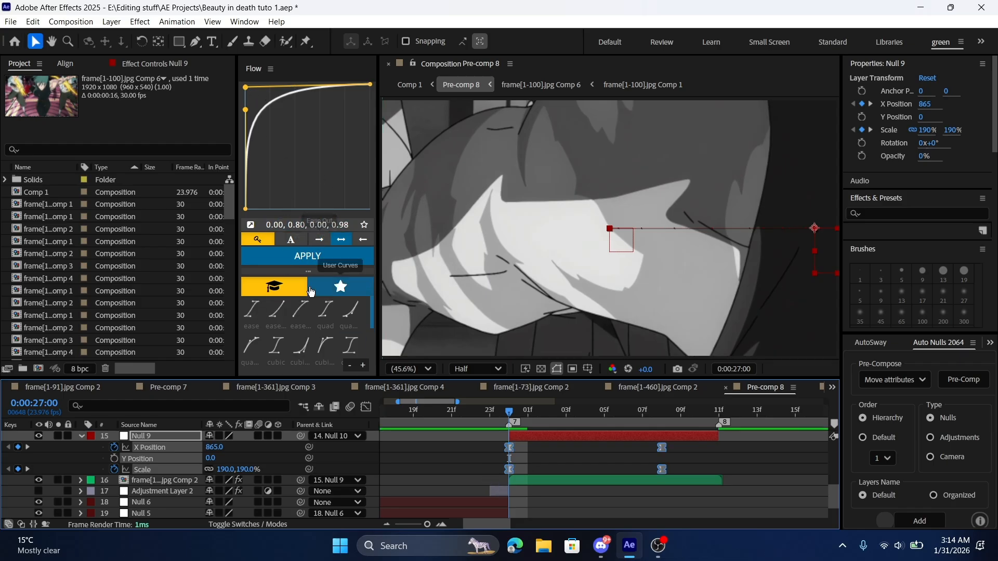
click(276, 309)
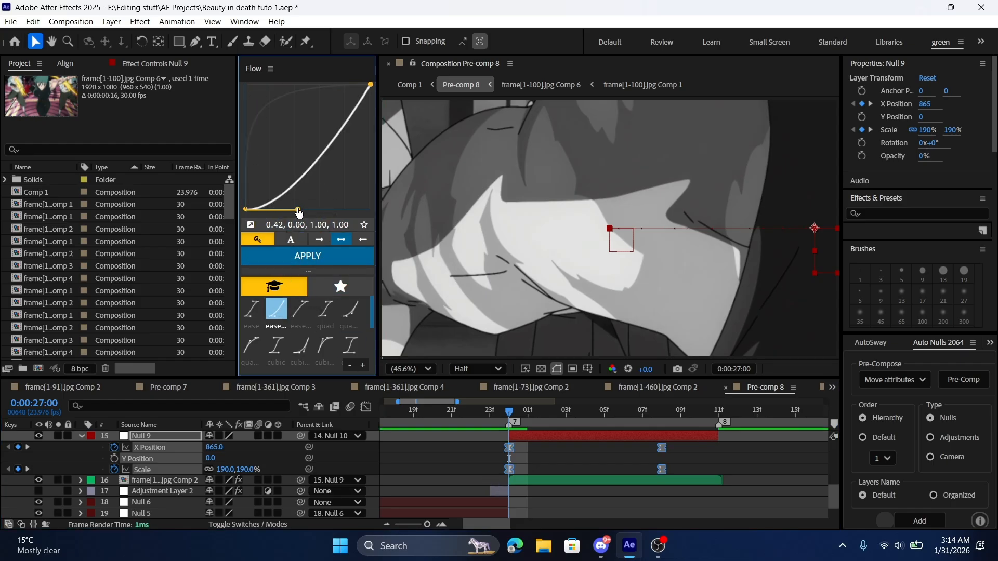
drag(298, 211, 226, 140)
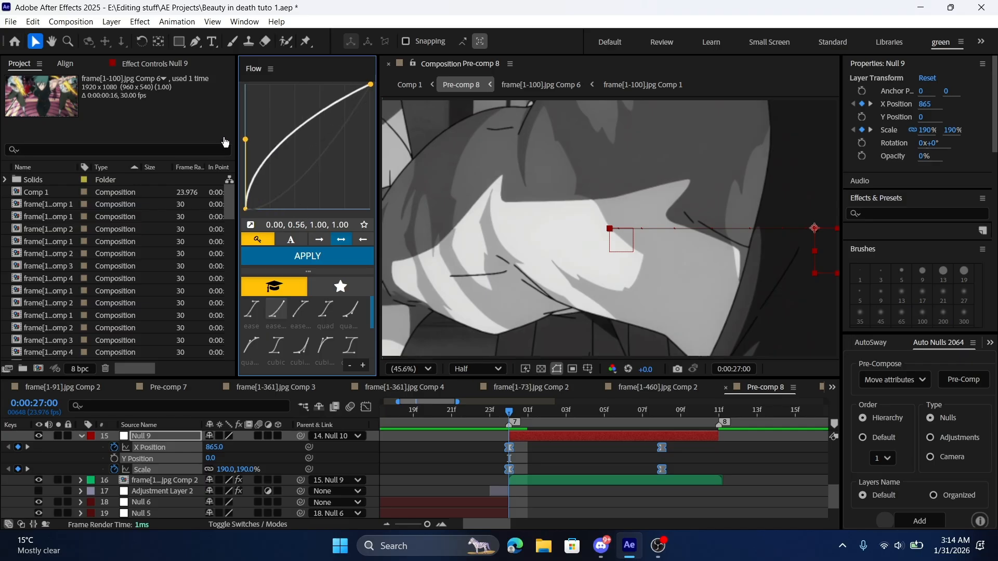
drag(370, 86, 289, 89)
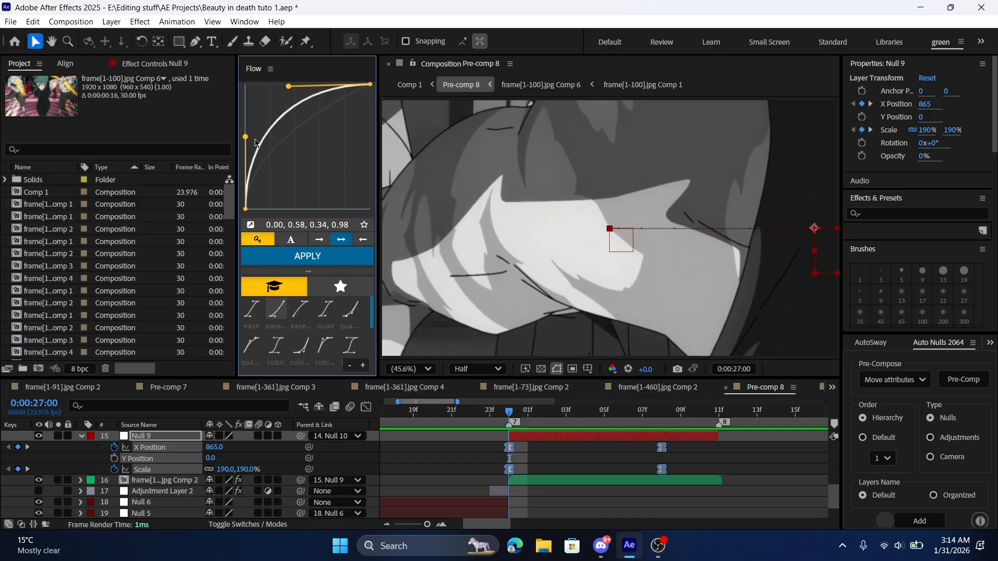
click(318, 260)
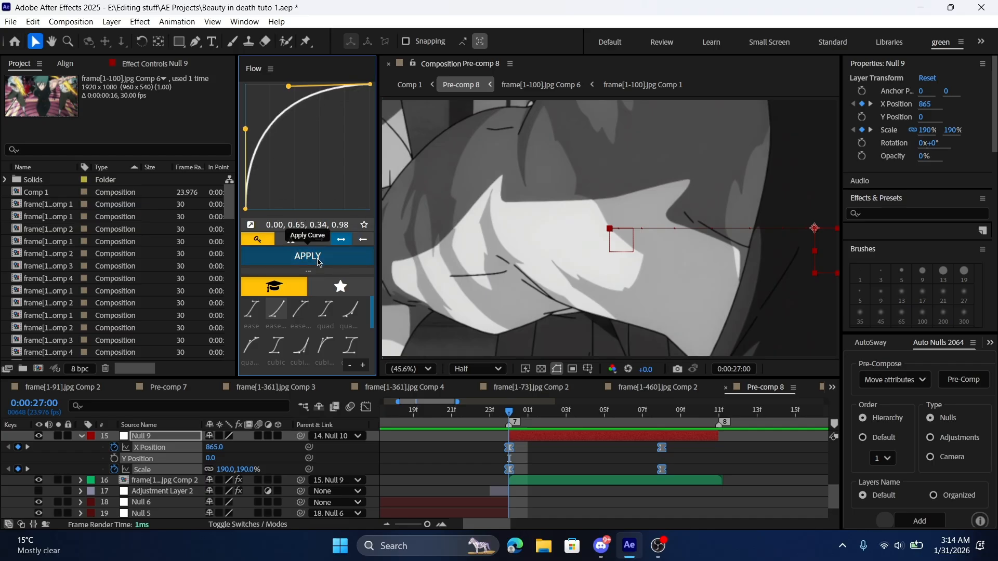
Move Null 9's ending X Position and Scale keyframes one frame later to 0:00:27:09
click(492, 465)
drag(504, 416, 681, 470)
click(661, 462)
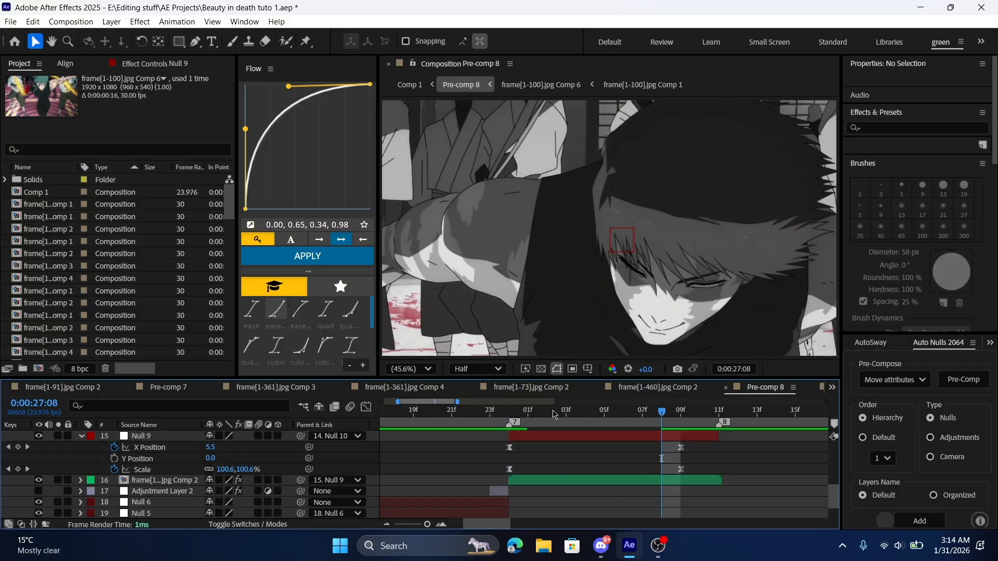
Play back the transition from 0:00:26:21 and scrub through the eased slide and zoom to 0:00:27:11
click(451, 414)
key(space)
key(space)
key(space)
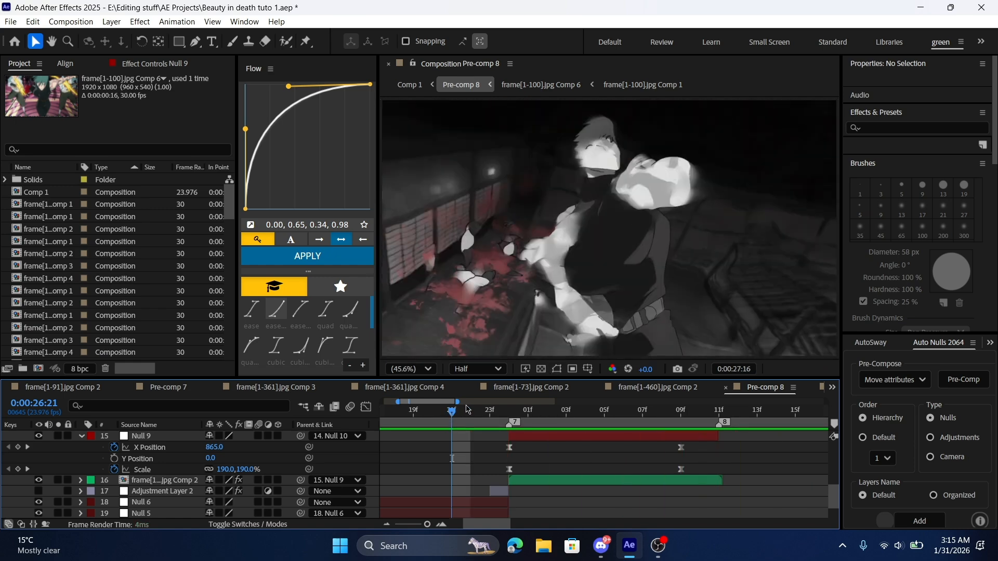
drag(457, 418, 721, 442)
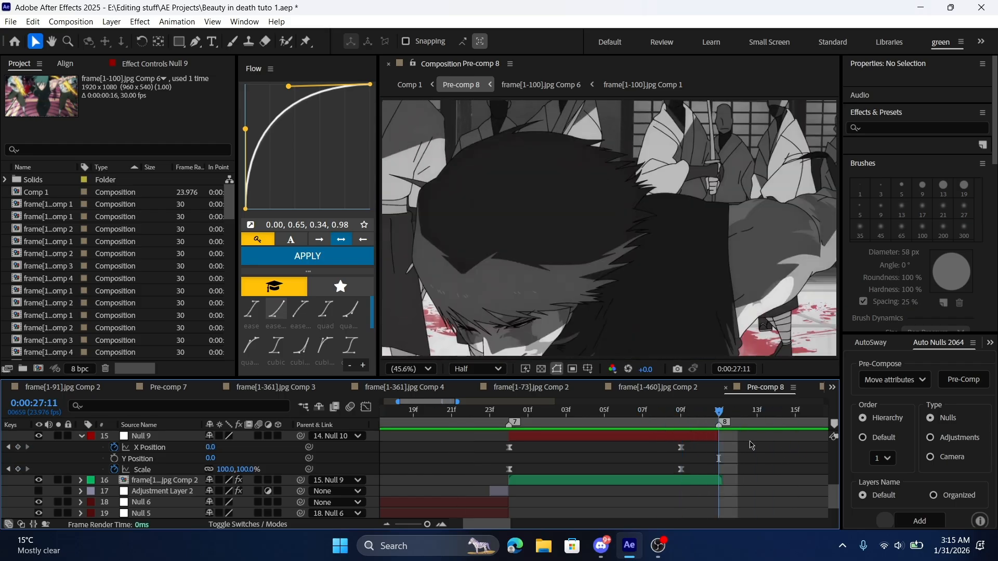
Review the end of Null 9's motion and the cut into the following clip around marker 8
click(385, 525)
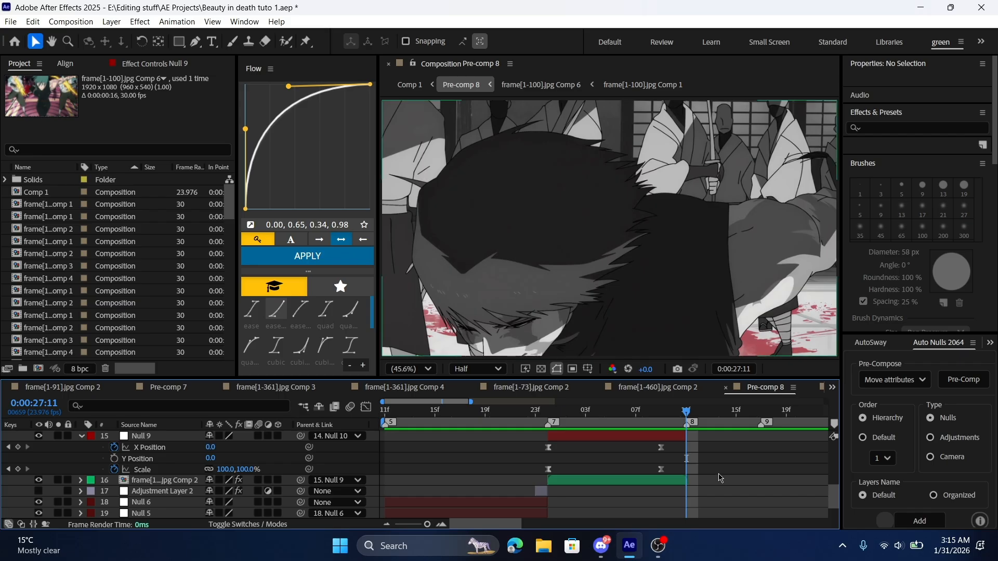
scroll(720, 477, up, 3)
key(space)
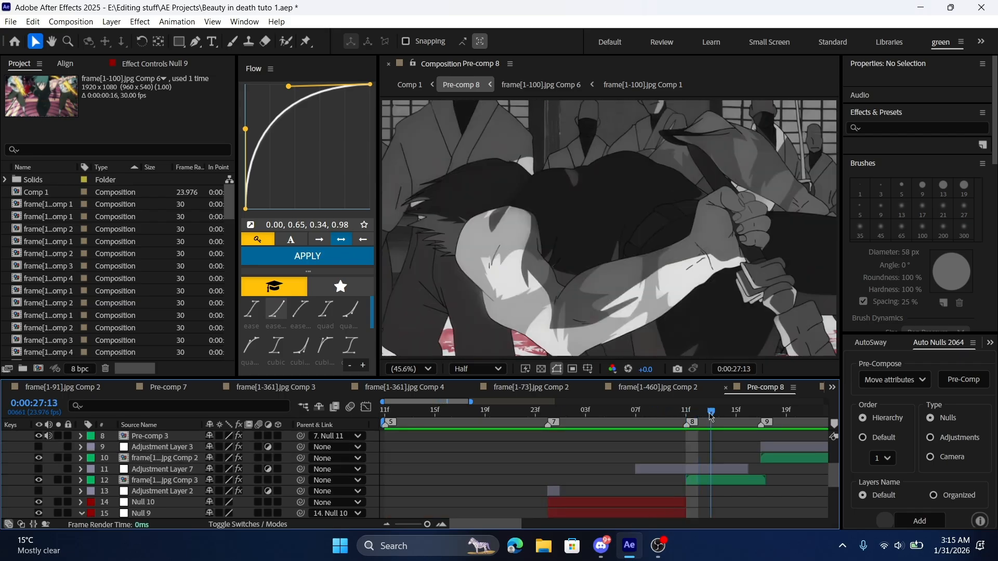
drag(662, 484, 776, 484)
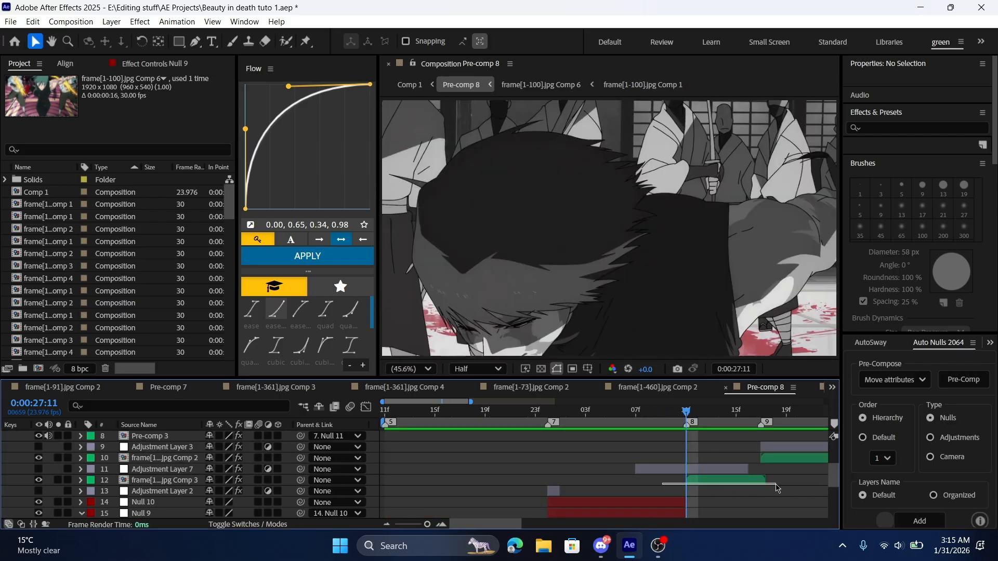
drag(675, 413, 639, 416)
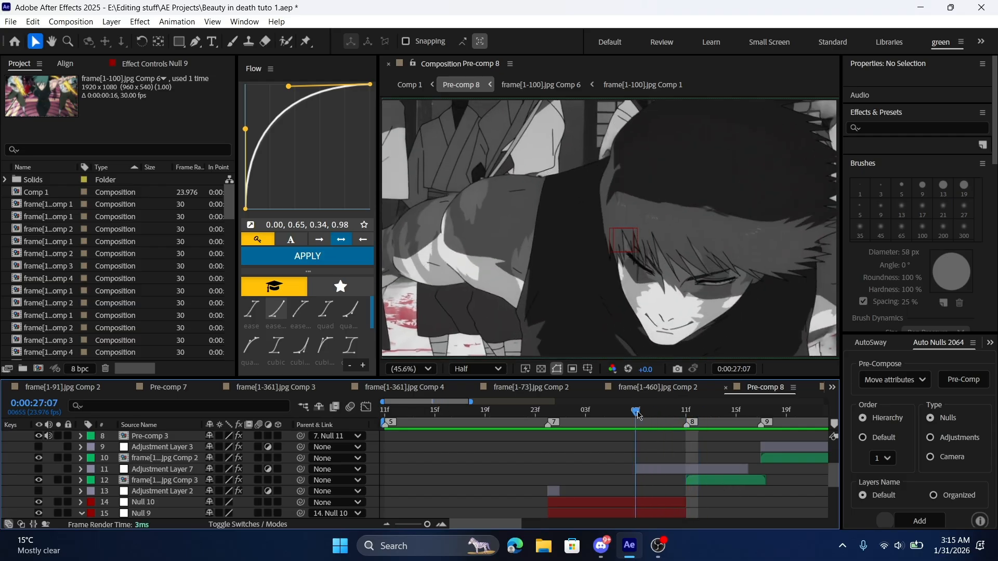
scroll(573, 472, down, 3)
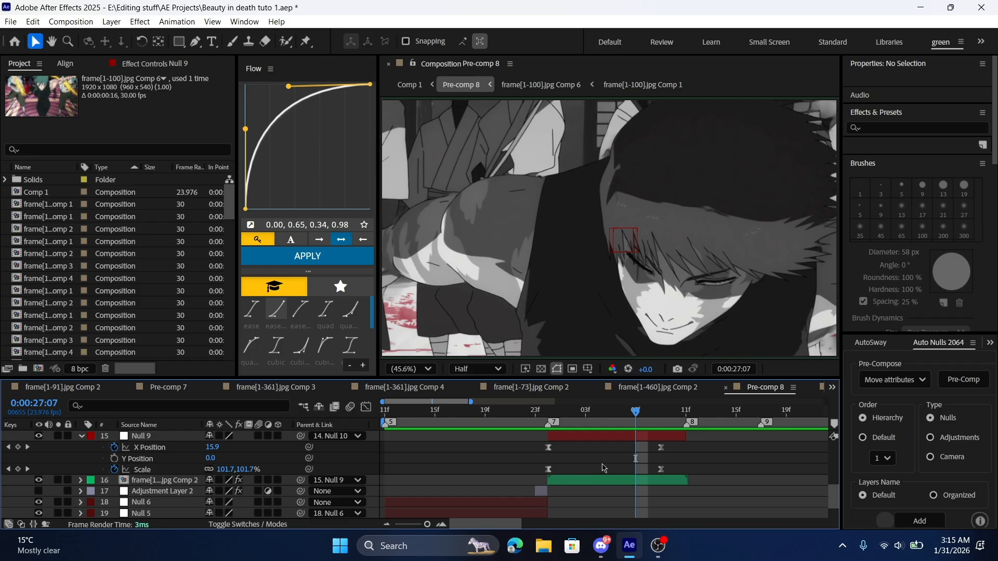
mouse_move(582, 412)
mouse_down()
mouse_move(396, 414)
mouse_move(598, 416)
mouse_up()
key(space)
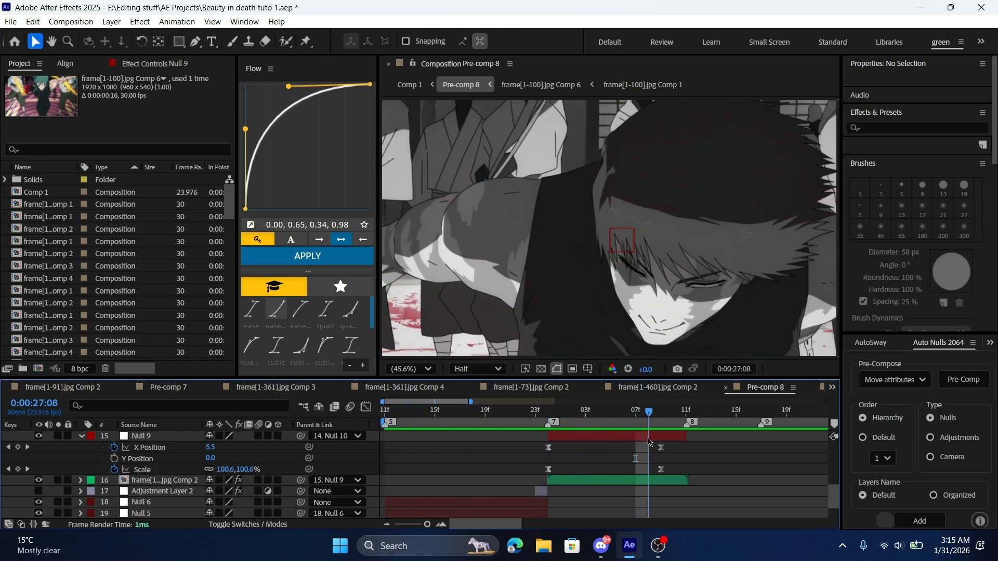
key(space)
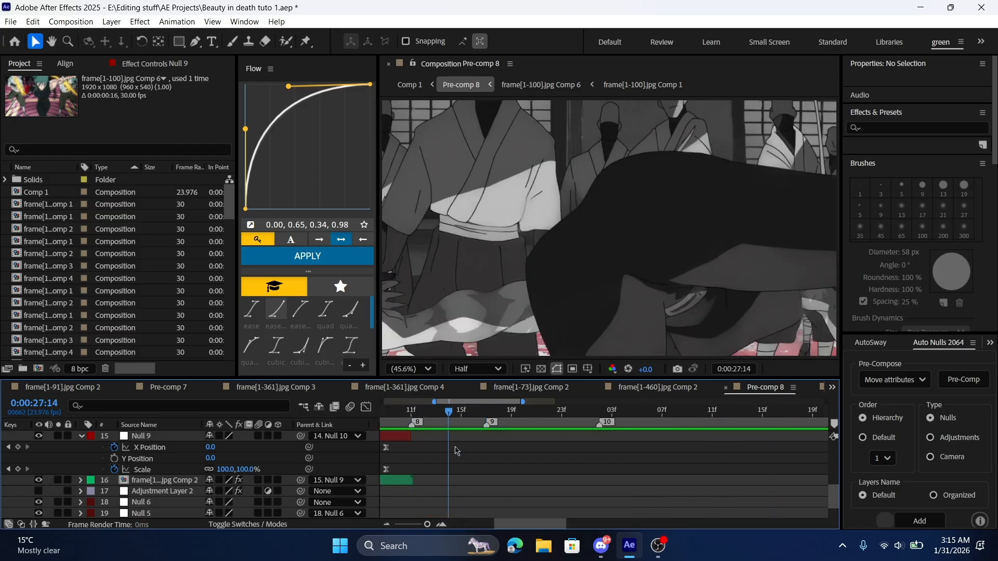
Scrub and play back the short clips between markers 8 and 10 to check how they flow
scroll(463, 475, up, 3)
drag(453, 424, 568, 435)
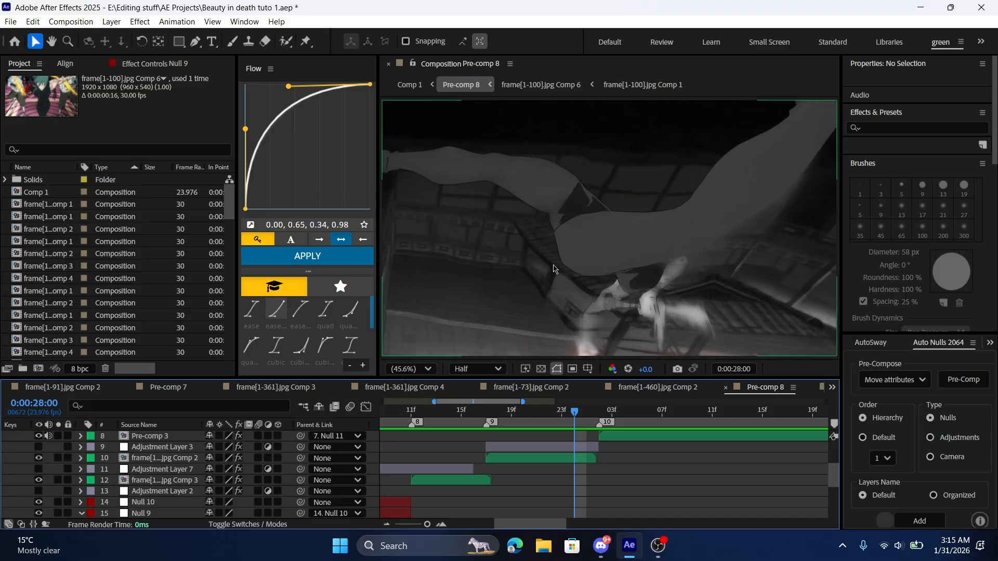
drag(511, 412, 415, 413)
key(space)
click(425, 411)
key(space)
key(space)
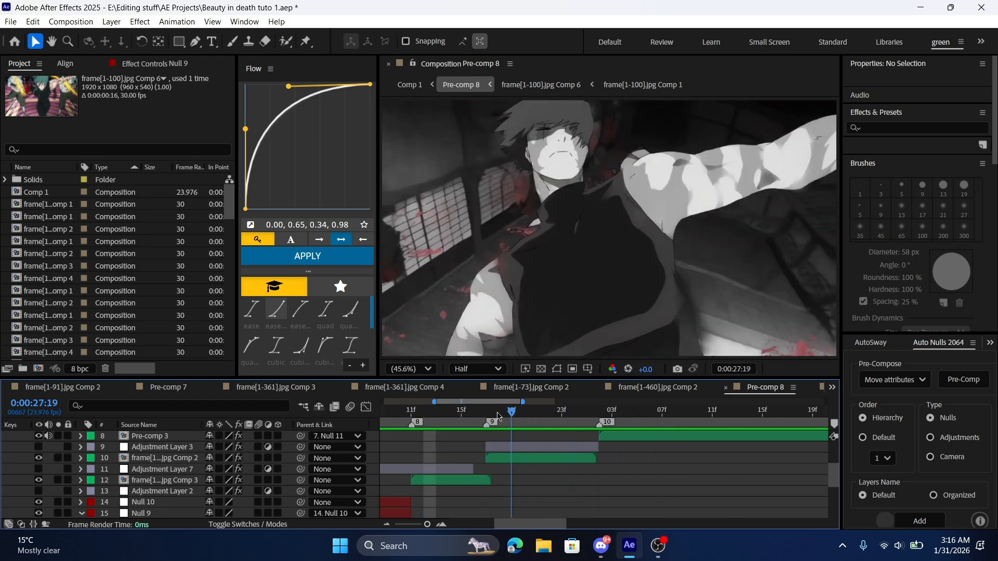
Place the playhead at 0:00:28:16 in the Pre-comp 3 clip and add a 100% Scale keyframe to Null 11
click(574, 415)
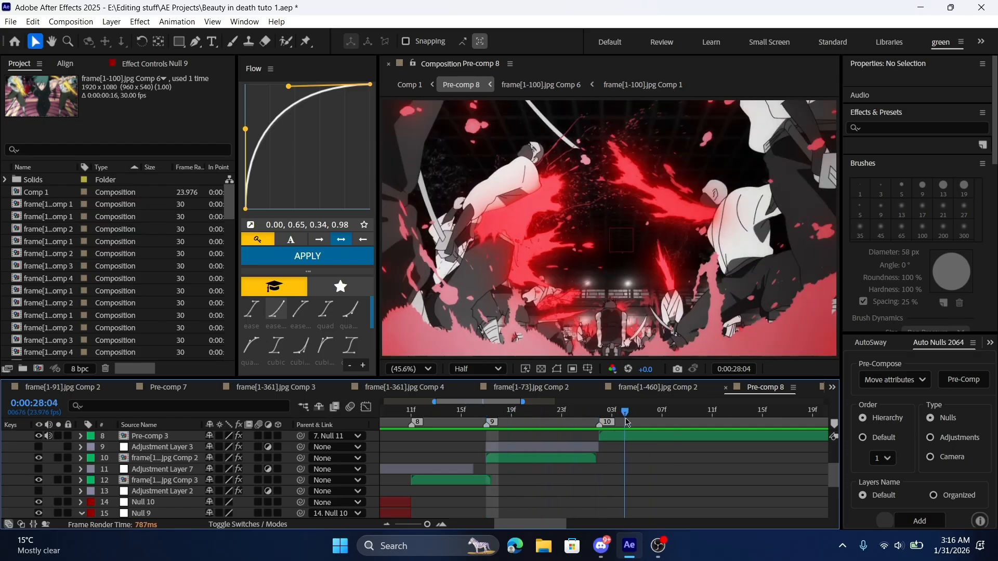
drag(572, 417, 657, 461)
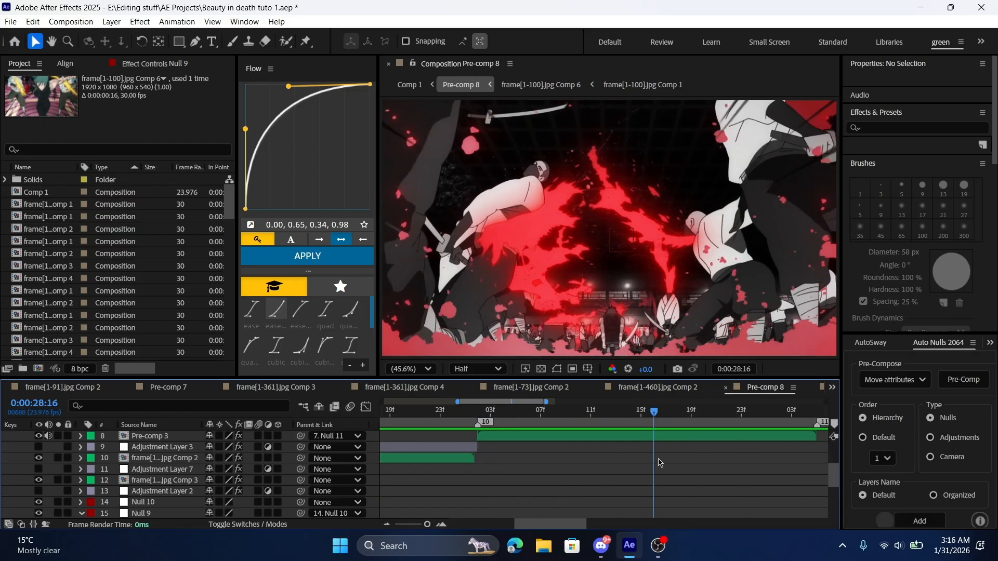
click(386, 524)
scroll(687, 499, up, 3)
click(668, 504)
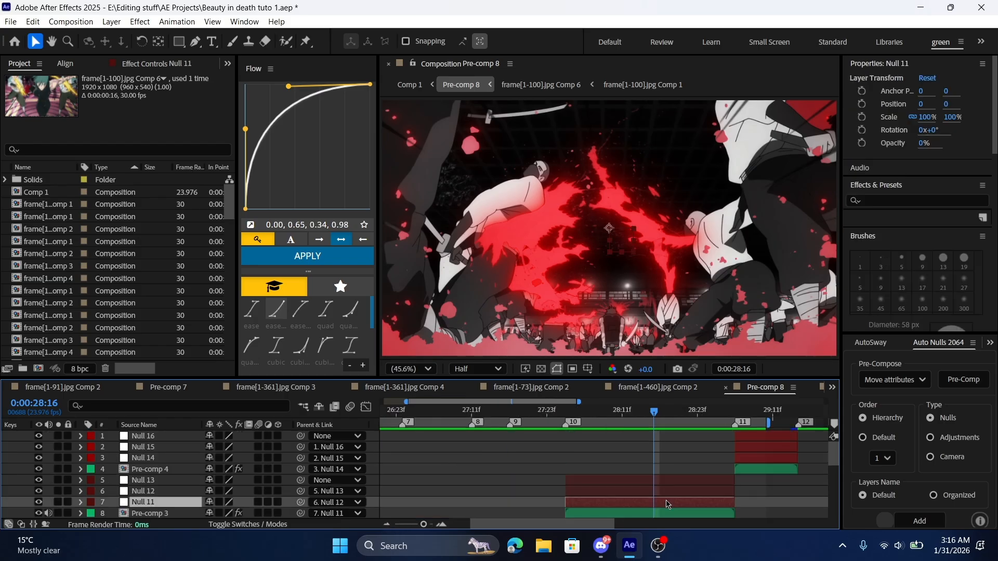
key(s)
scroll(665, 494, down, 2)
scroll(640, 472, up, 2)
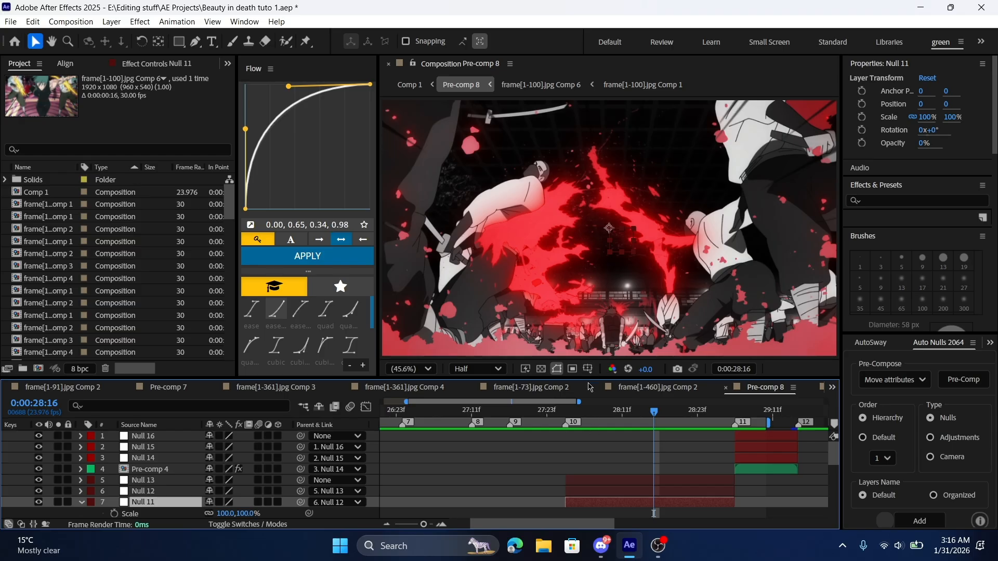
drag(588, 378, 590, 371)
click(115, 507)
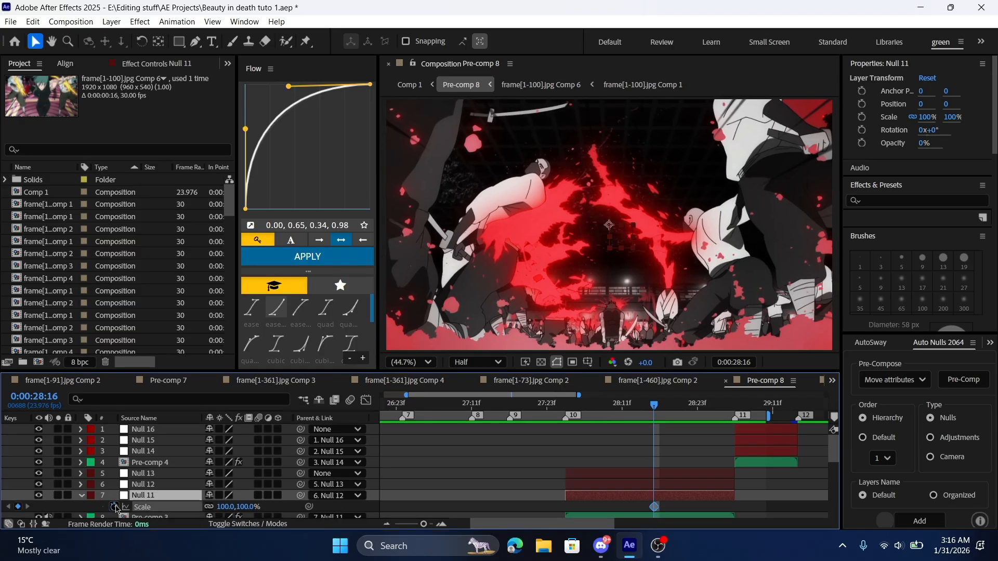
Move Null 11's 100% Scale keyframe near the clip's end and add a 303% Scale keyframe at its start on marker 10
mouse_move(732, 512)
mouse_down()
mouse_move(717, 514)
mouse_move(732, 514)
mouse_up()
click(696, 509)
drag(250, 508, 307, 507)
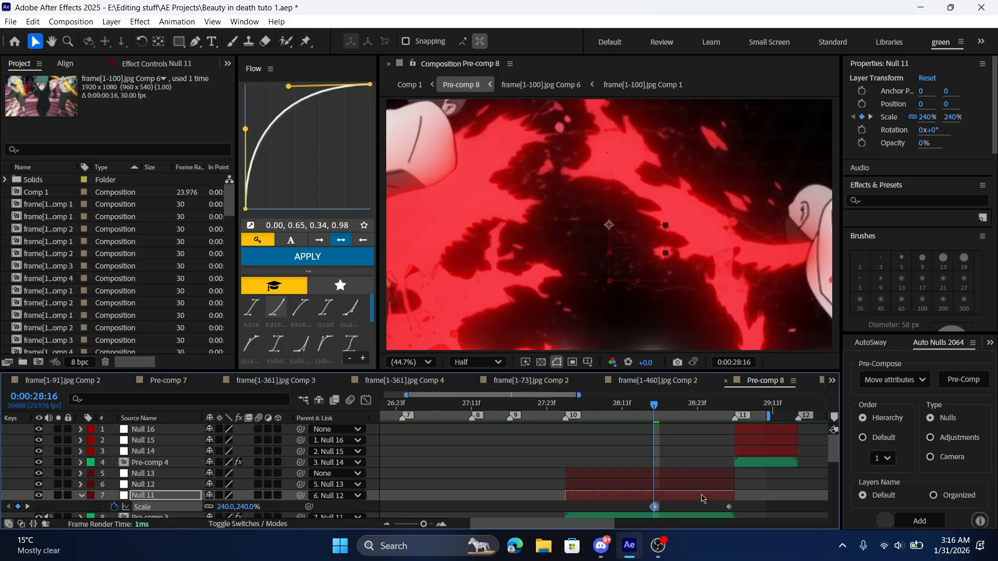
drag(253, 507, 288, 506)
scroll(675, 488, down, 2)
scroll(644, 471, up, 2)
drag(657, 510, 566, 507)
click(587, 511)
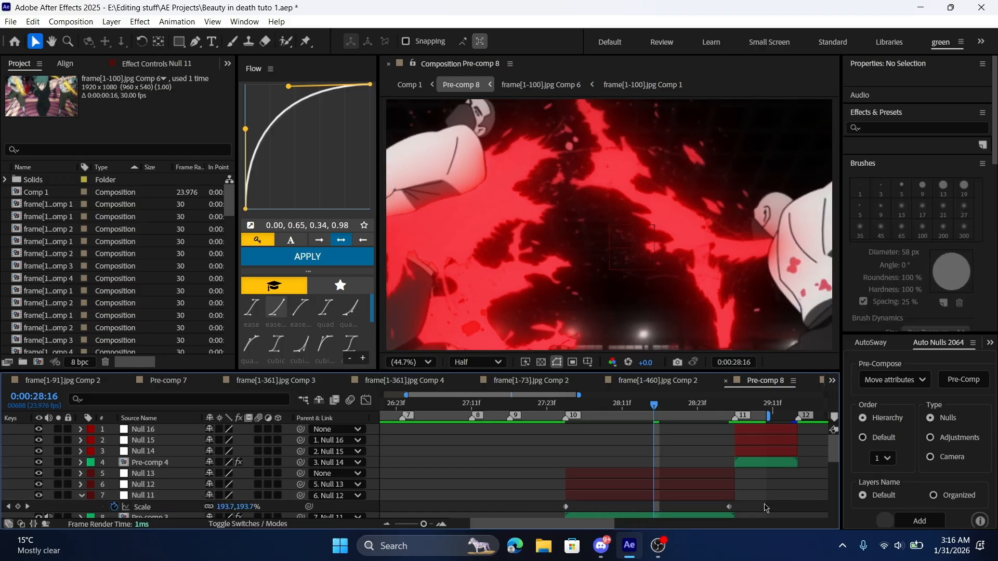
Easy-ease Null 11's two Scale keyframes and reshape their value graph into a steep initial drop with a long, flat tail
drag(765, 508, 524, 514)
key(F9)
click(366, 400)
click(366, 401)
click(365, 400)
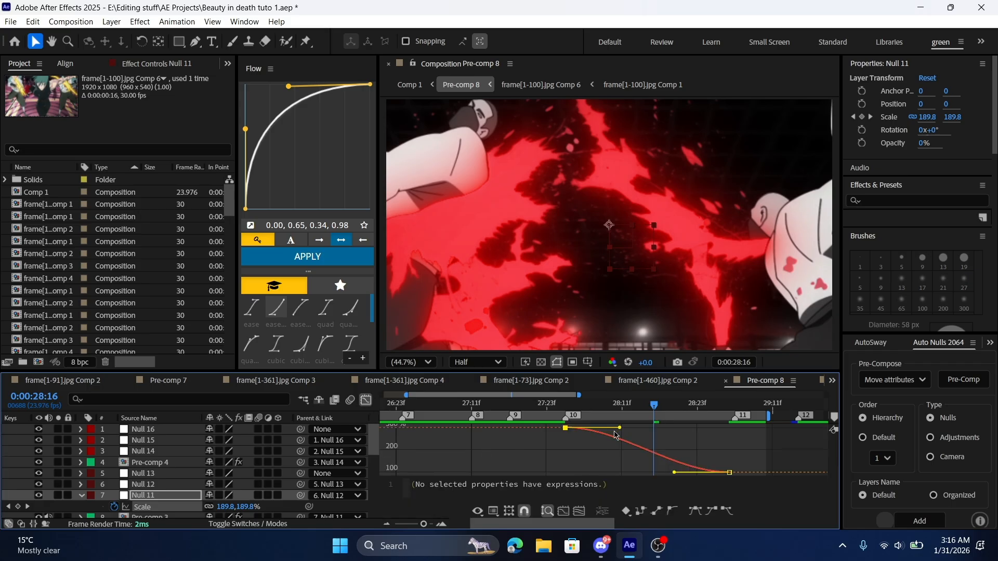
drag(619, 430, 558, 453)
drag(674, 474, 556, 470)
click(560, 442)
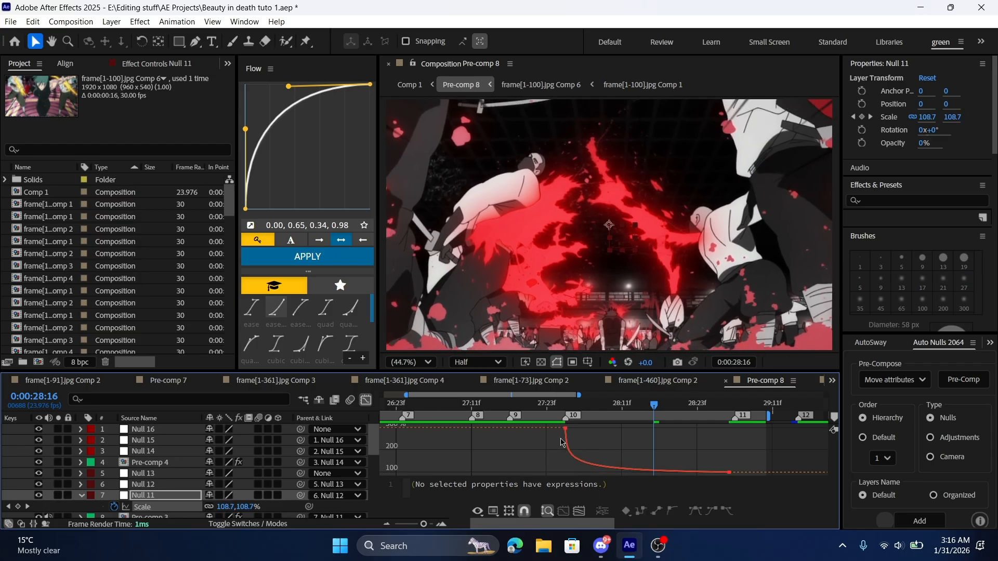
Review the cut at marker 10 and Null 11's scale graph, and play back the zoom-out
drag(565, 411, 488, 416)
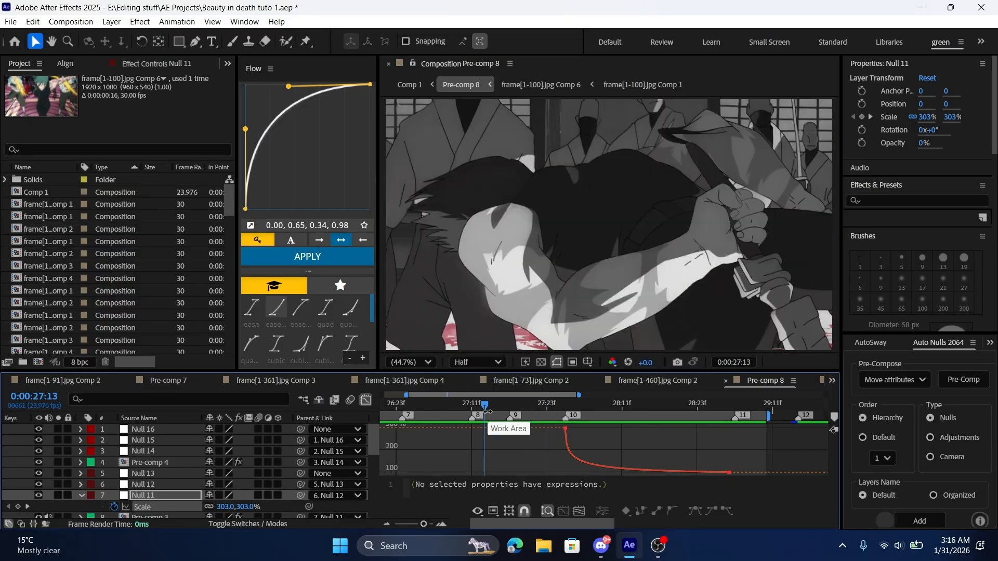
drag(559, 409, 566, 412)
drag(537, 444, 578, 425)
drag(565, 459, 567, 464)
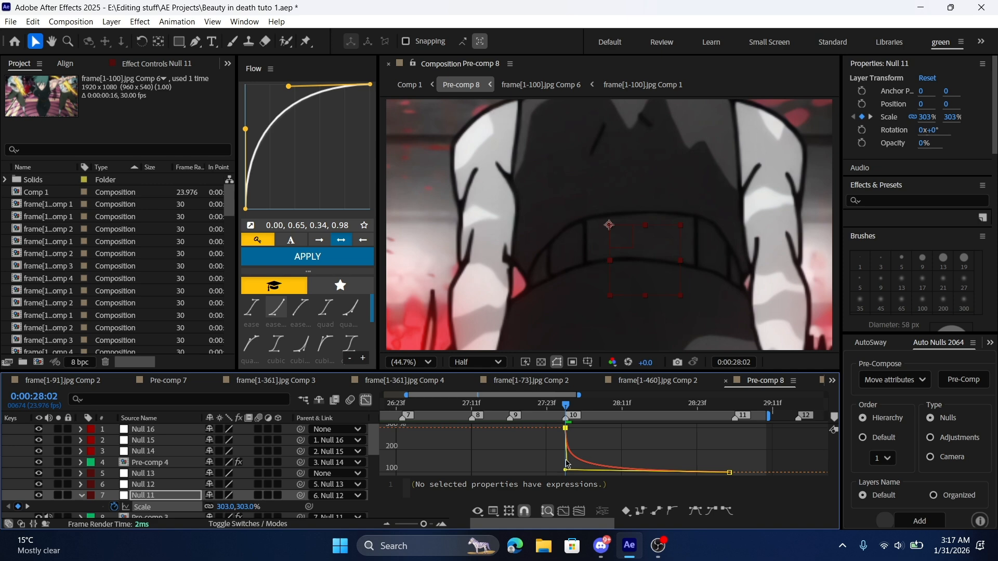
click(564, 473)
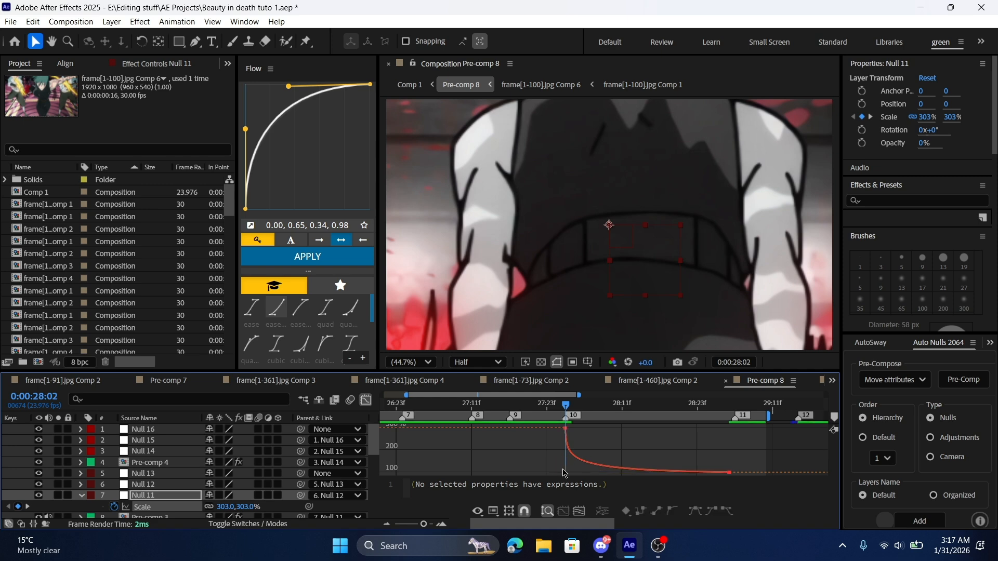
click(540, 407)
key(space)
drag(540, 408, 578, 408)
Apply a 0.01, 0.77, 0.10, 0.98 Flow curve to Null 11's two Scale keyframes
click(365, 401)
drag(522, 494, 440, 499)
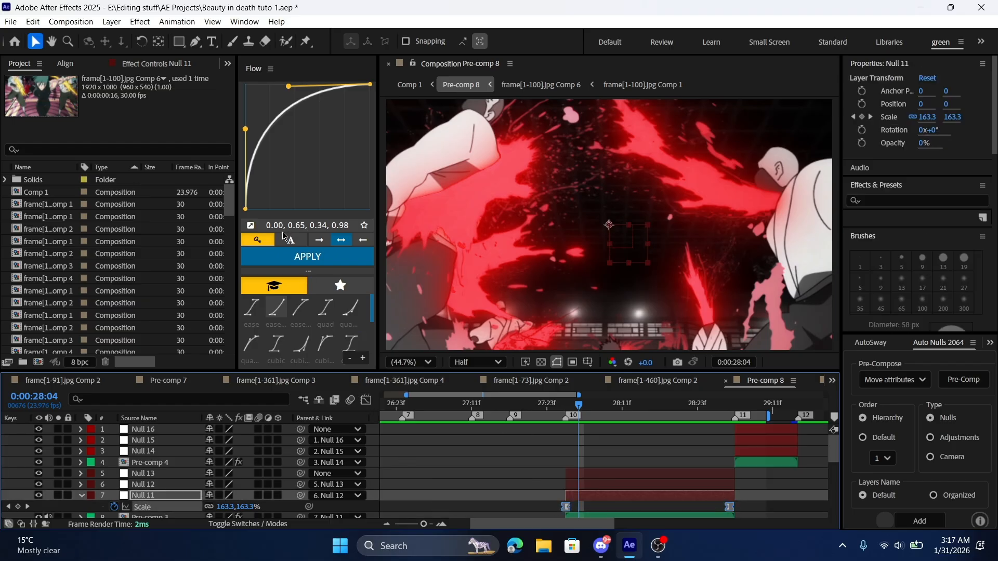
click(252, 226)
drag(247, 92, 259, 92)
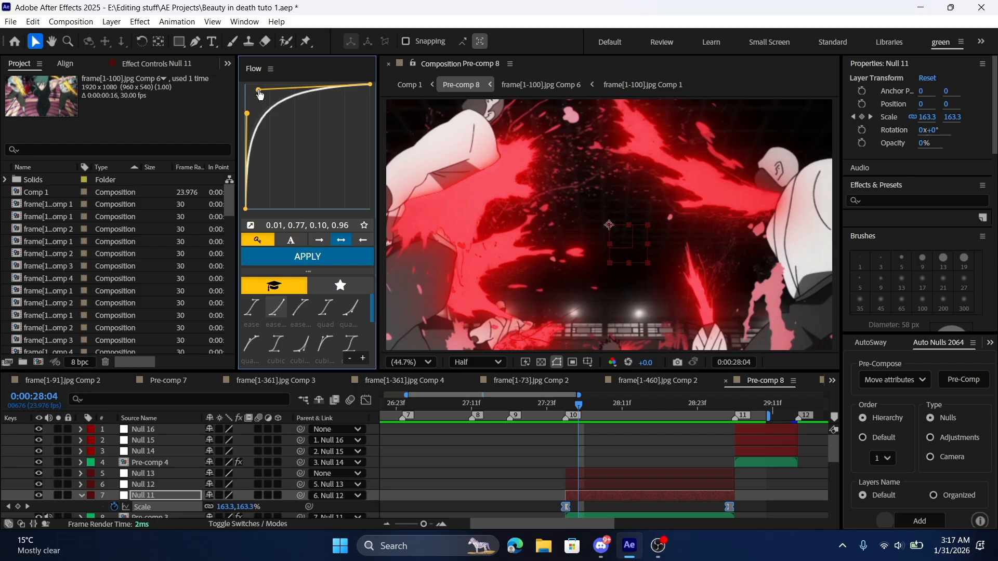
click(284, 261)
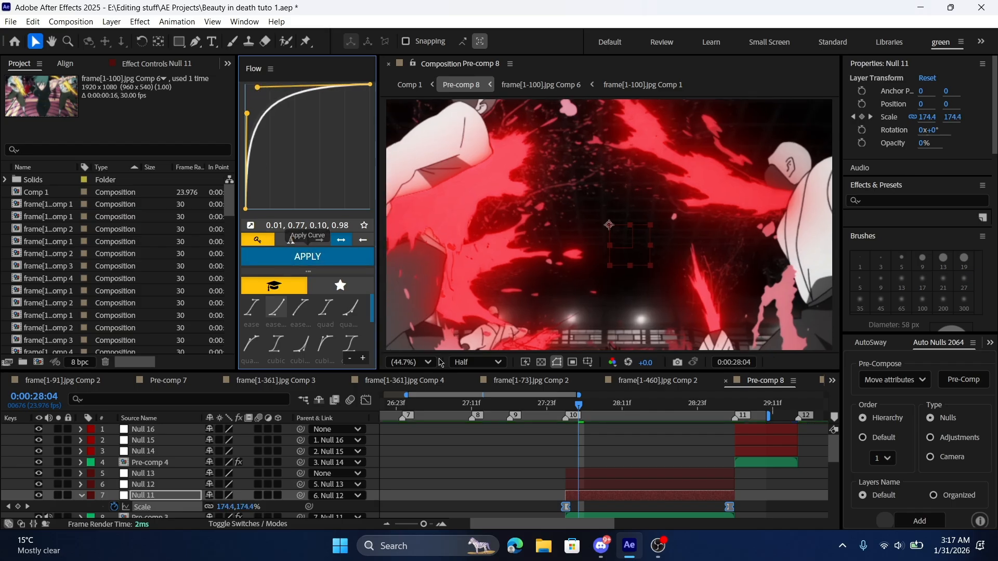
Play back the zoom-out from 0:00:27:20 and scrub to the end of the clip at 0:00:29:03
click(545, 427)
click(527, 407)
key(space)
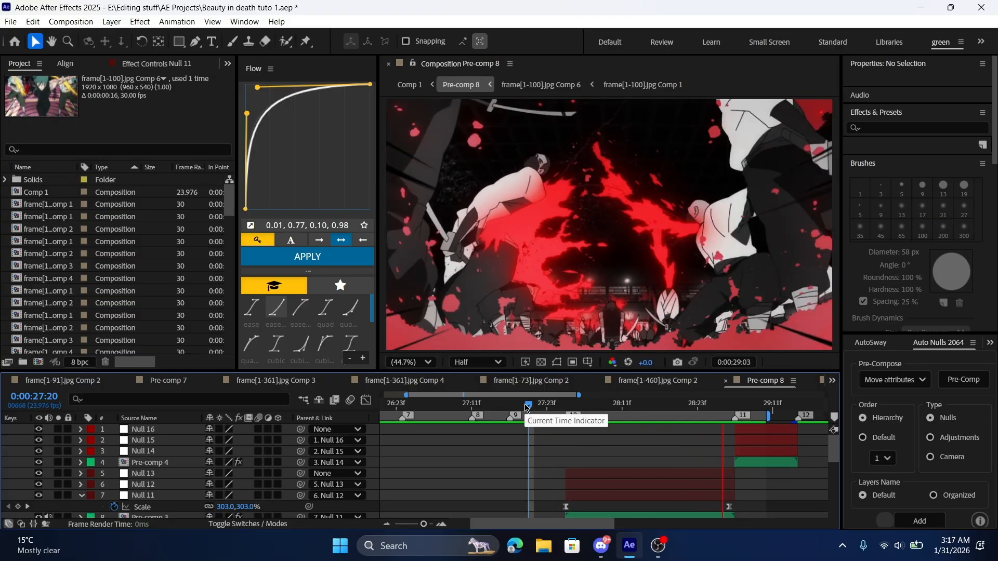
drag(705, 409, 532, 466)
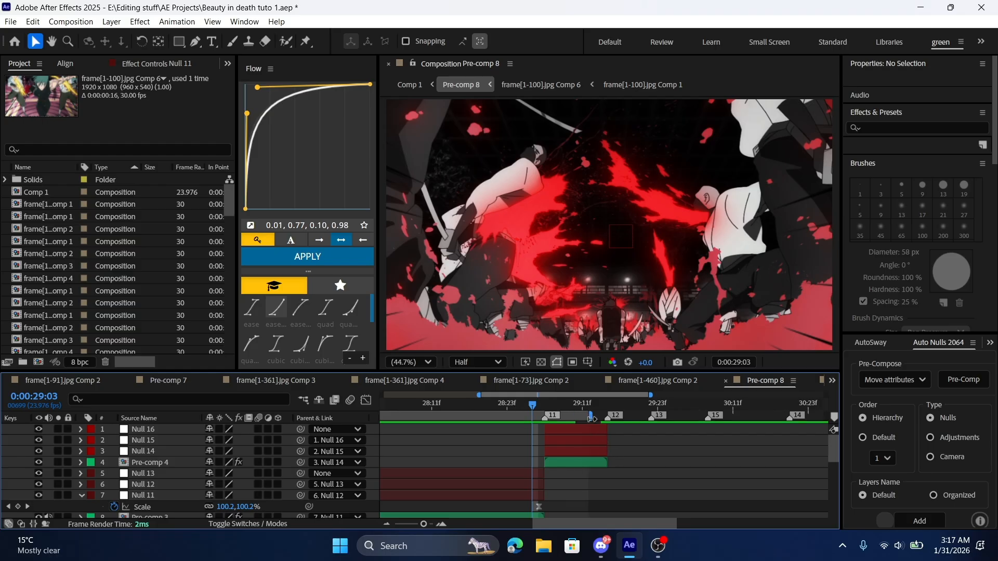
Add Scale keyframes to Null 12 of 100% at 0:00:28:22 and 310% at 0:00:29:03
mouse_move(545, 409)
mouse_down()
mouse_move(482, 411)
mouse_move(572, 411)
mouse_move(501, 413)
mouse_move(570, 411)
mouse_move(508, 411)
mouse_move(532, 412)
mouse_up()
click(531, 486)
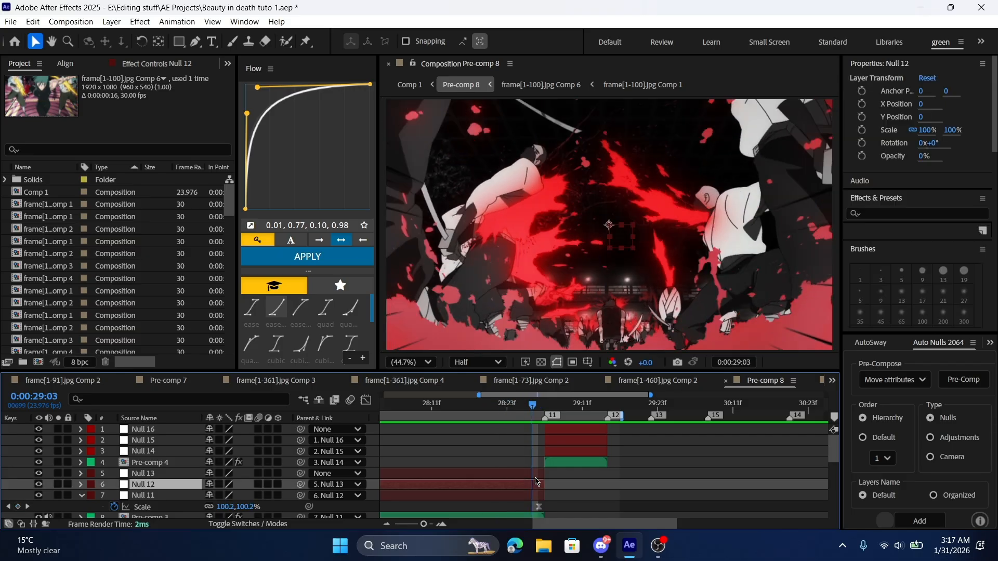
key(s)
click(114, 497)
drag(533, 496, 502, 496)
click(528, 499)
drag(245, 496, 450, 492)
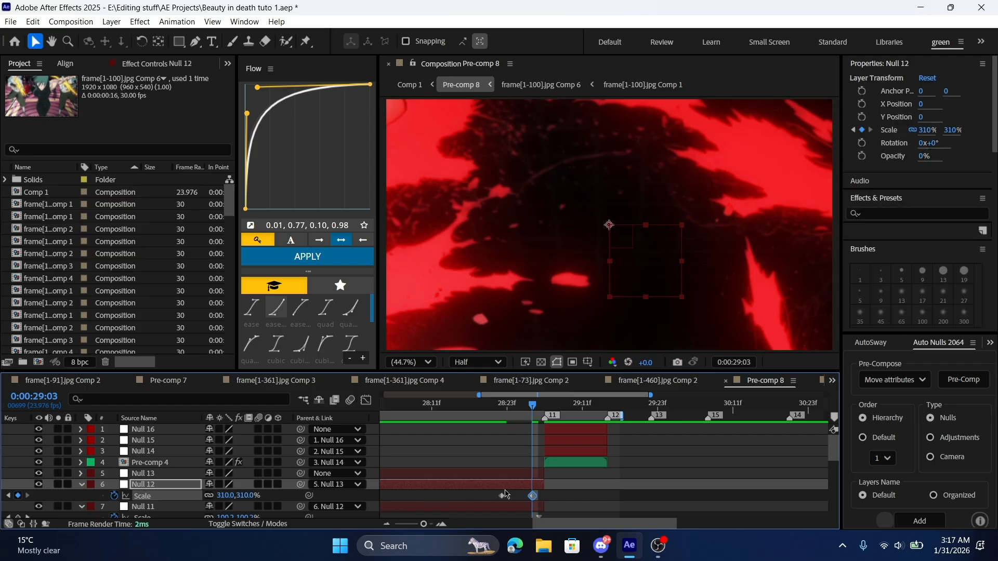
Add X and Y Position keyframes of 0 to Null 12, aligned with its first Scale keyframe at 0:00:28:22
key(shift+p)
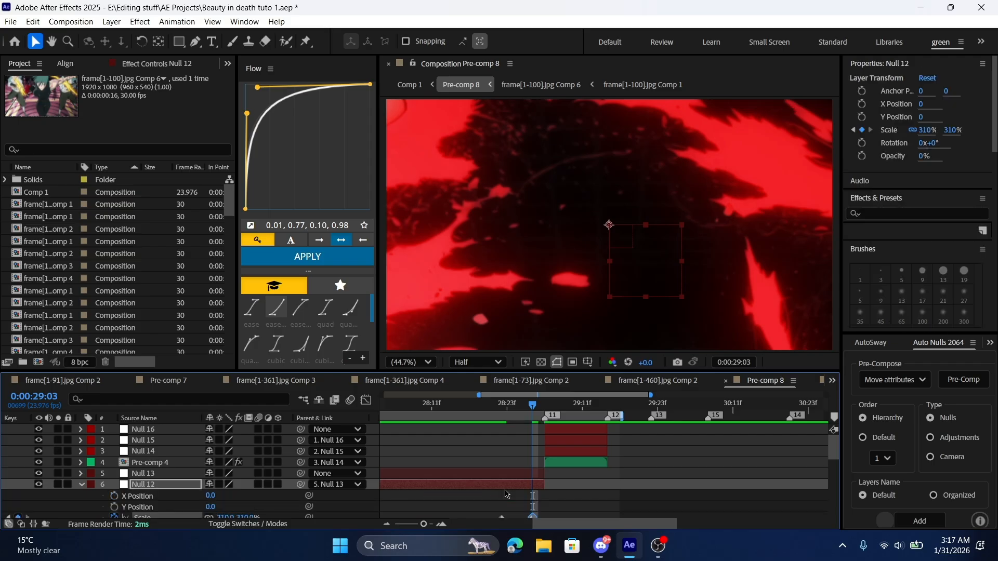
click(510, 502)
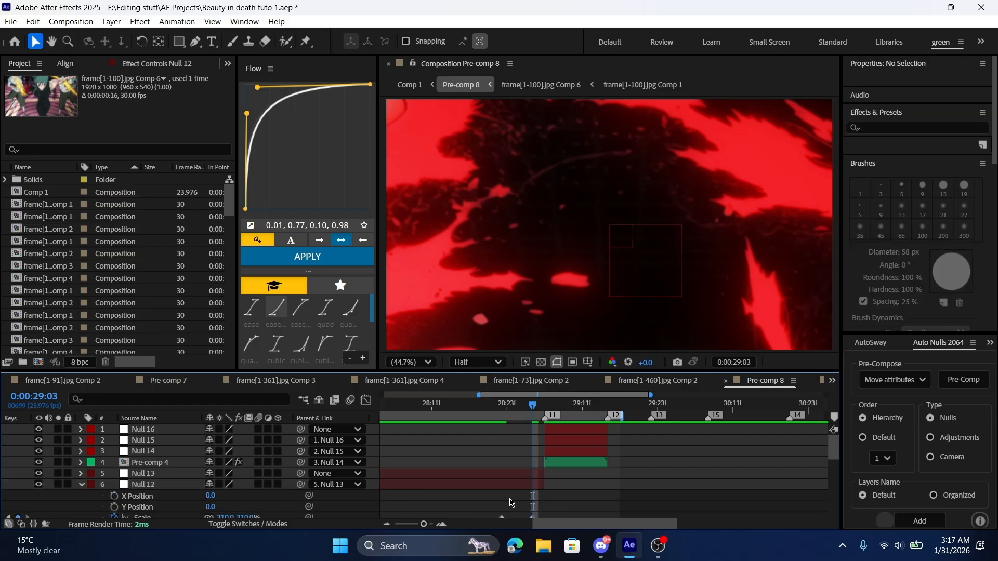
click(114, 507)
drag(533, 507, 502, 508)
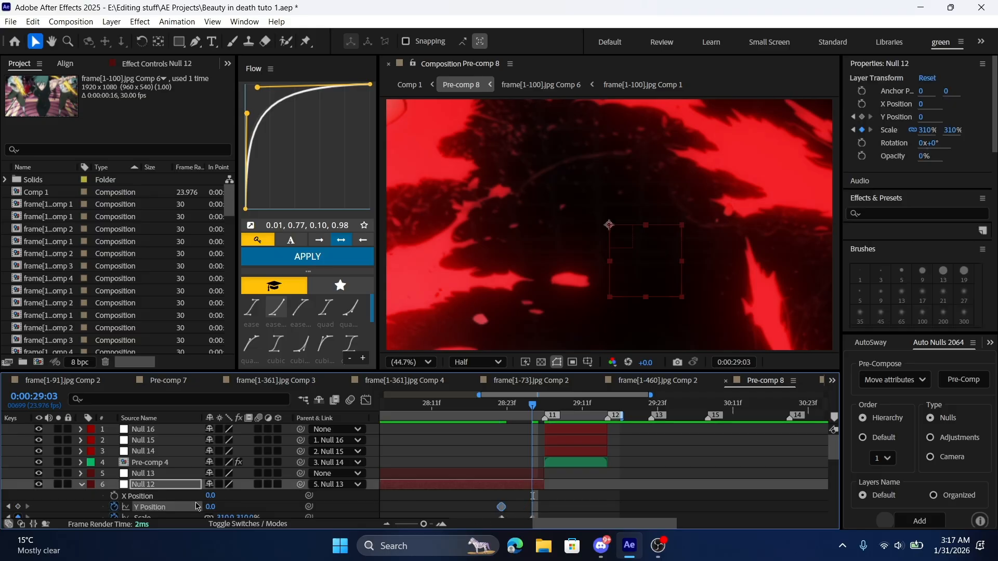
click(114, 496)
drag(534, 496, 502, 496)
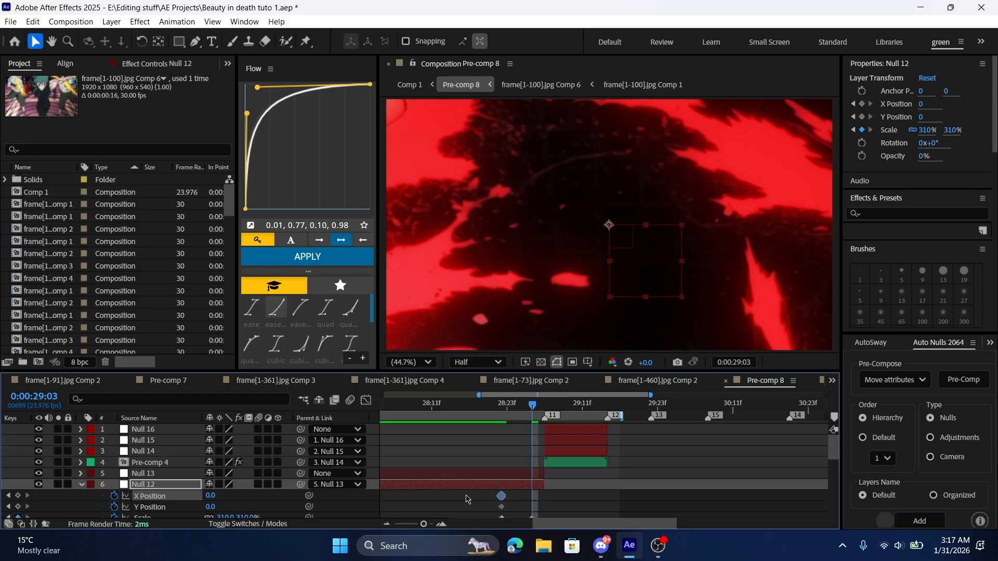
Keyframe Null 12 at 0:00:29:03 with Y Position -1302 and X Position 73 to center the standing figure
click(444, 524)
scroll(517, 501, down, 3)
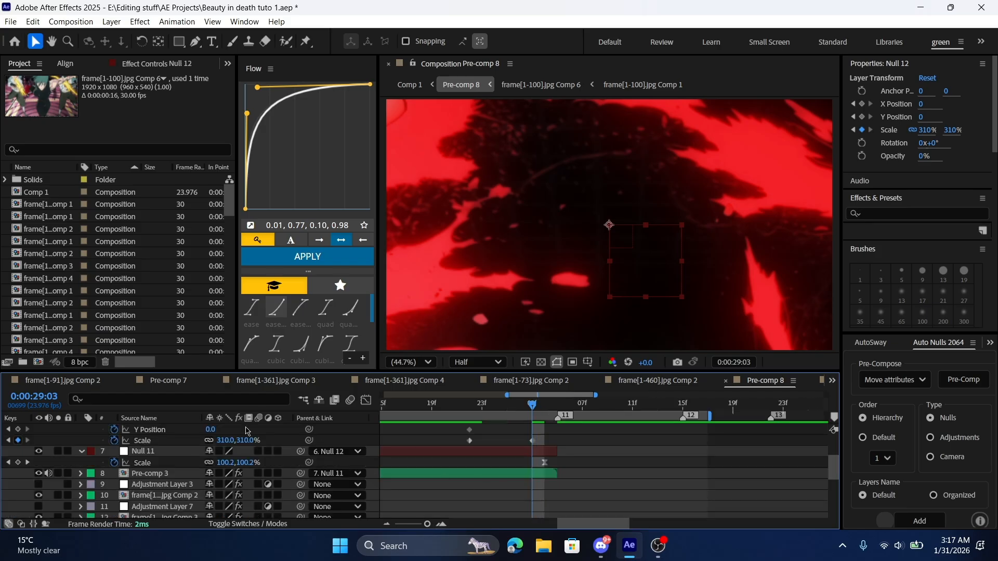
scroll(473, 476, up, 3)
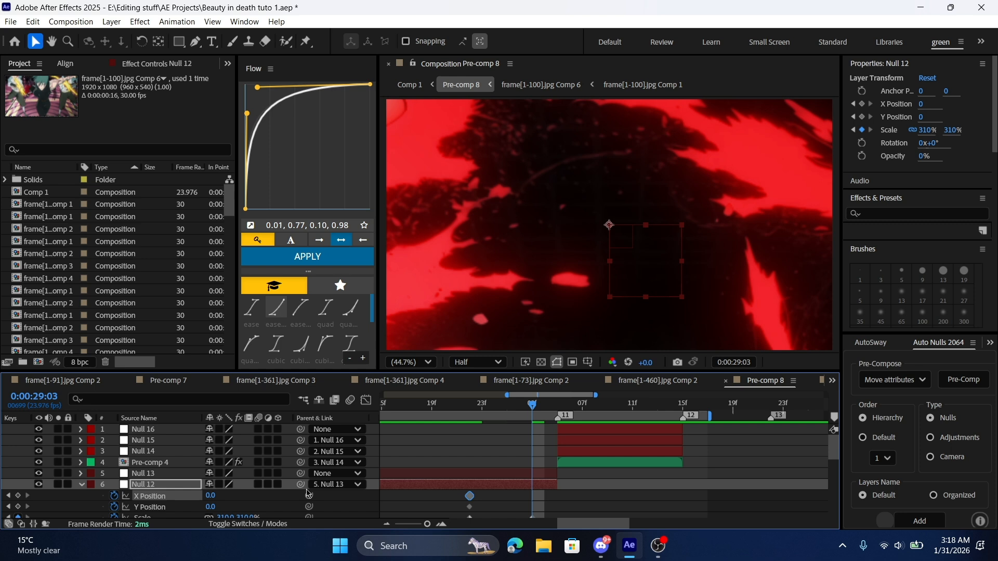
drag(211, 511, 105, 508)
drag(227, 510, 104, 513)
drag(217, 507, 129, 515)
mouse_move(211, 496)
mouse_down()
mouse_move(237, 512)
mouse_move(207, 507)
mouse_move(231, 497)
mouse_move(223, 508)
mouse_up()
Refine Null 12's framing at 0:00:29:03 to 370% Scale, Y Position -1390 and X Position 93
scroll(546, 506, down, 3)
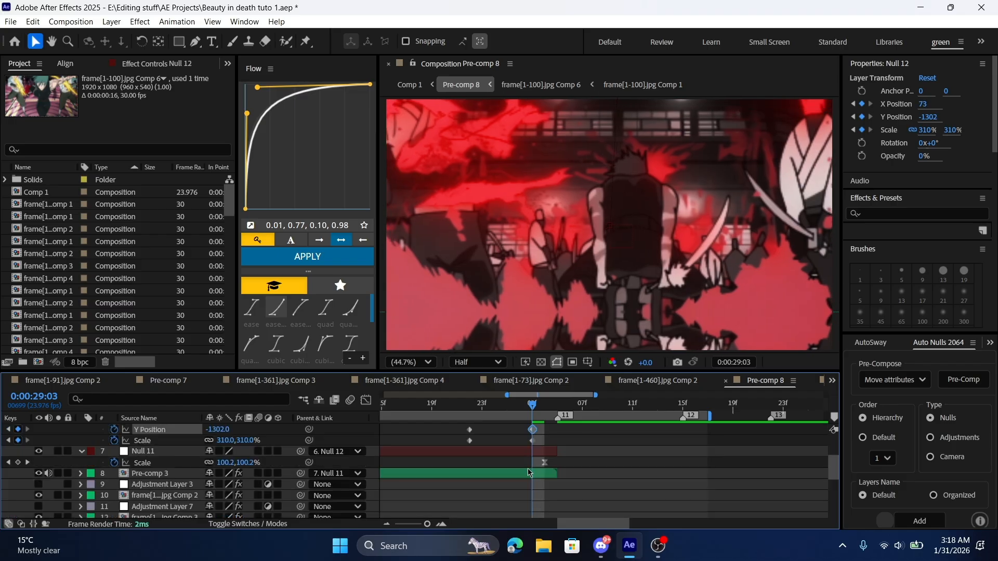
click(531, 442)
drag(245, 445, 190, 442)
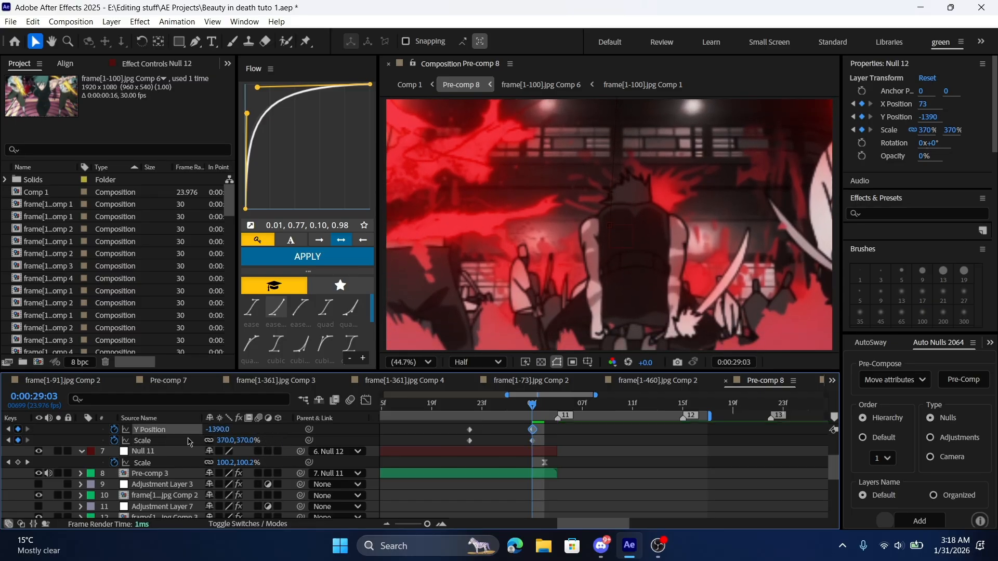
scroll(267, 464, up, 3)
drag(210, 500, 221, 500)
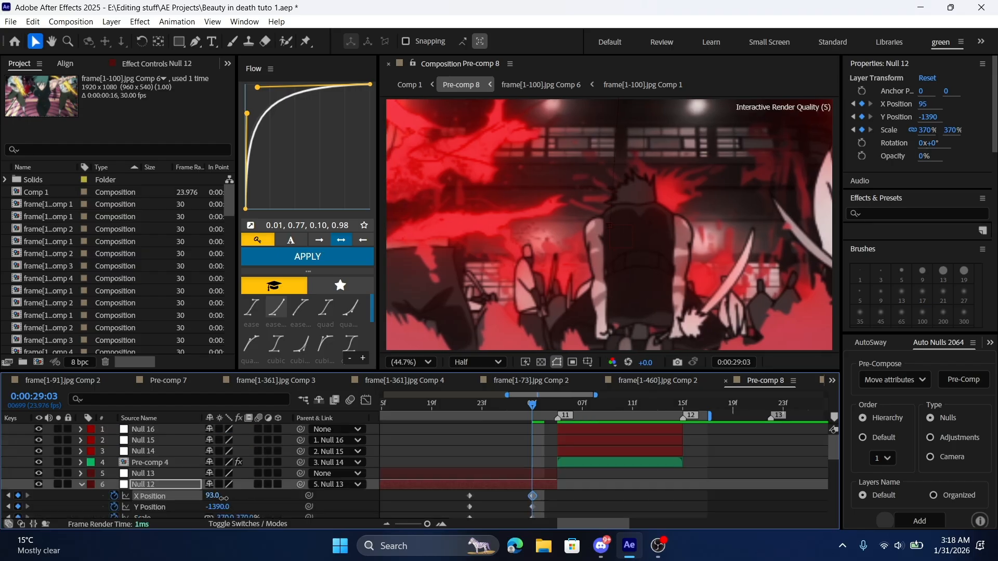
scroll(544, 493, down, 3)
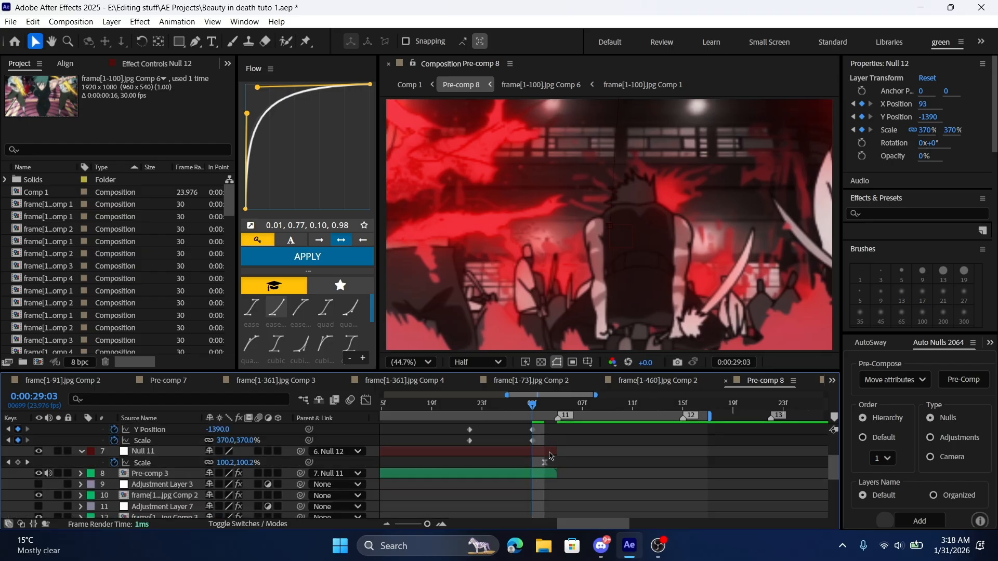
Move Null 12's ending Position and Scale keyframes to 0:00:29:04 and its starting Scale keyframe to 0:00:28:23
scroll(551, 457, up, 3)
mouse_move(536, 498)
mouse_down()
mouse_move(546, 503)
mouse_move(532, 509)
mouse_move(542, 515)
mouse_up()
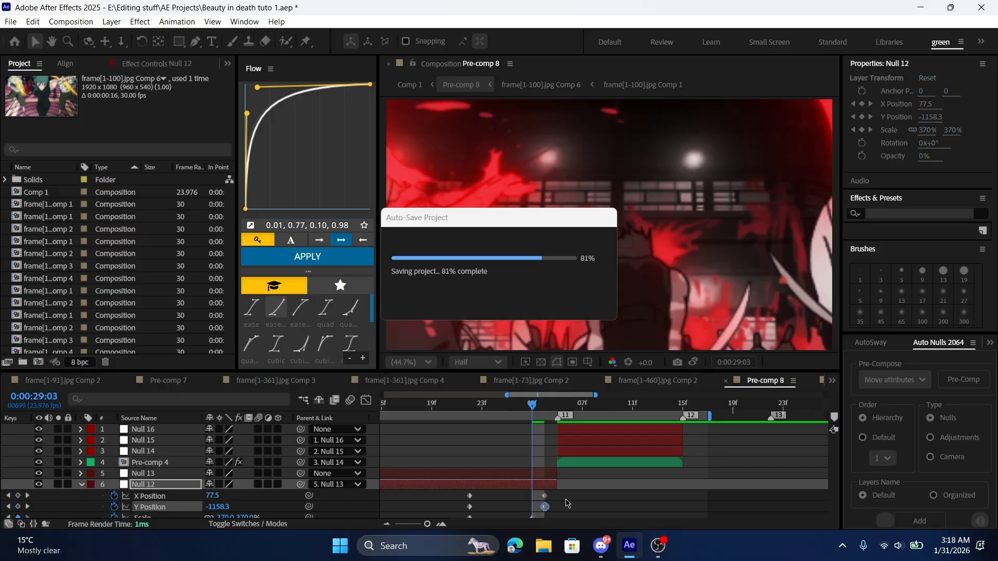
scroll(556, 497, down, 3)
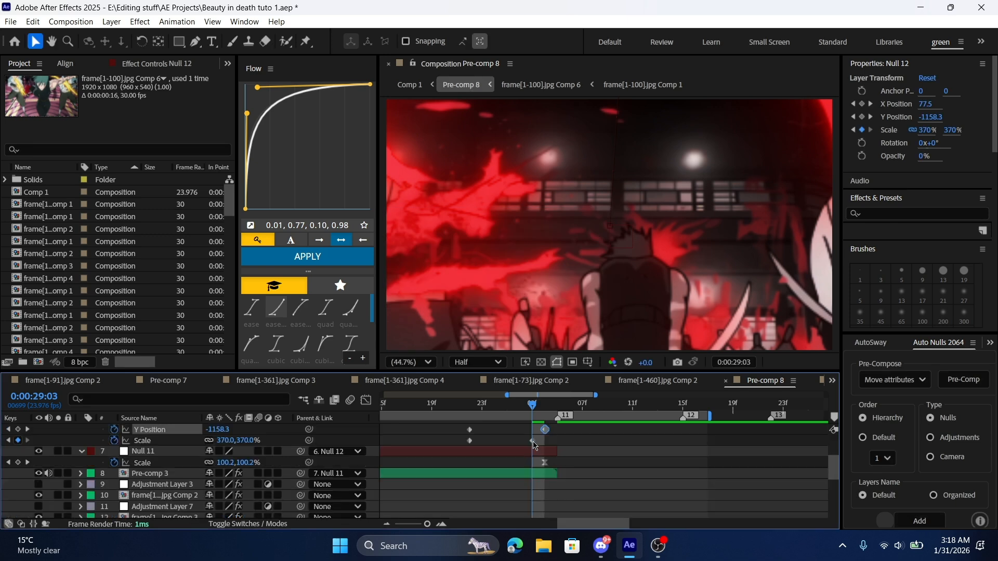
drag(533, 442, 547, 448)
scroll(576, 466, up, 3)
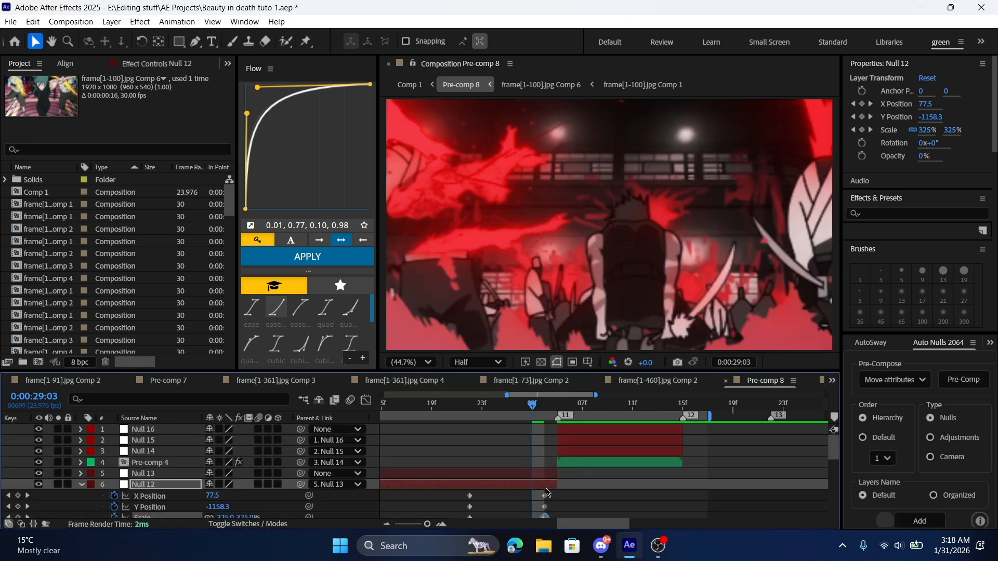
drag(530, 414, 482, 441)
scroll(513, 467, down, 3)
click(505, 439)
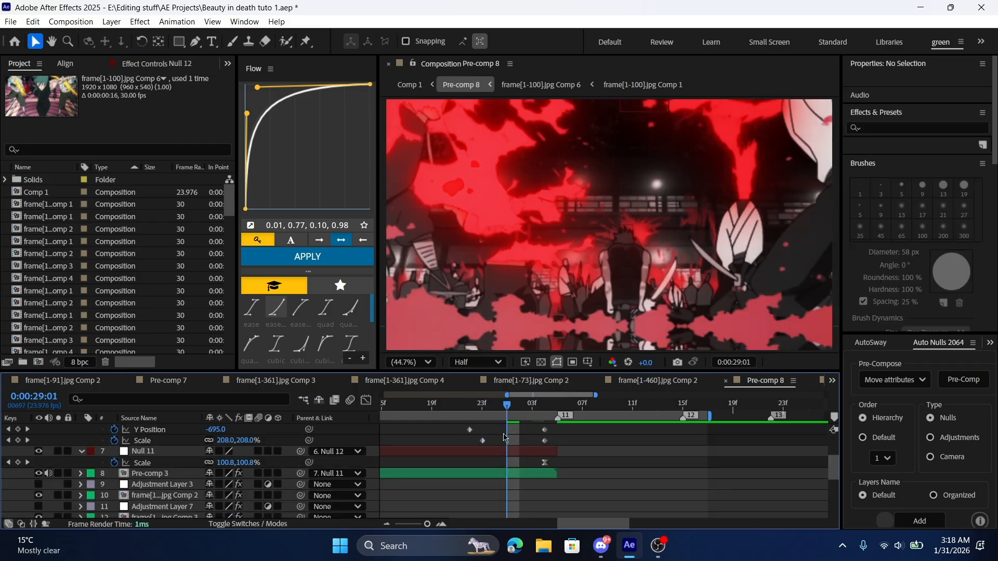
Easy-ease all of Null 12's Position and Scale keyframes and apply a 0.70, 0.02, 1.00, 0.27 Flow curve
scroll(545, 461, up, 3)
drag(571, 493, 444, 526)
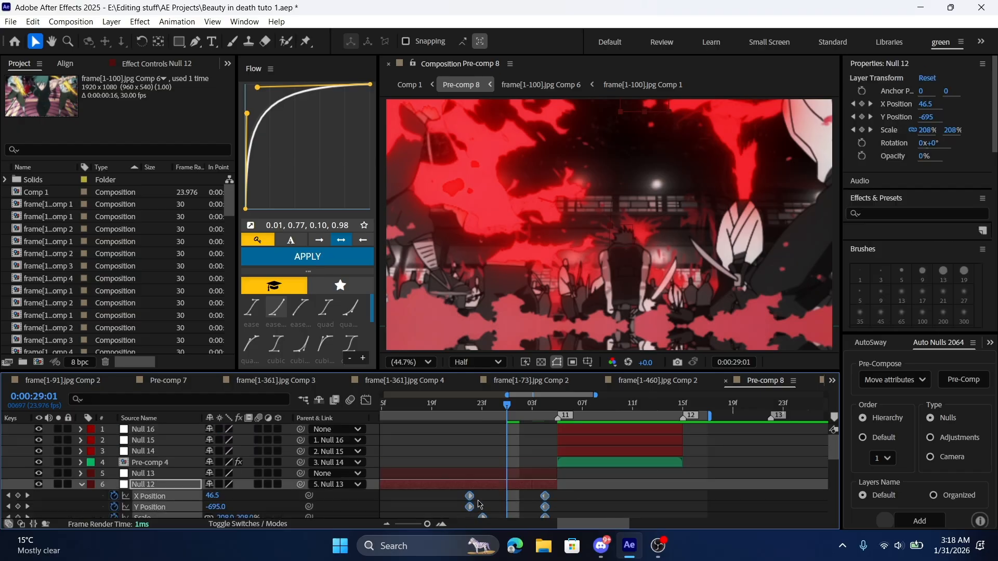
key(F9)
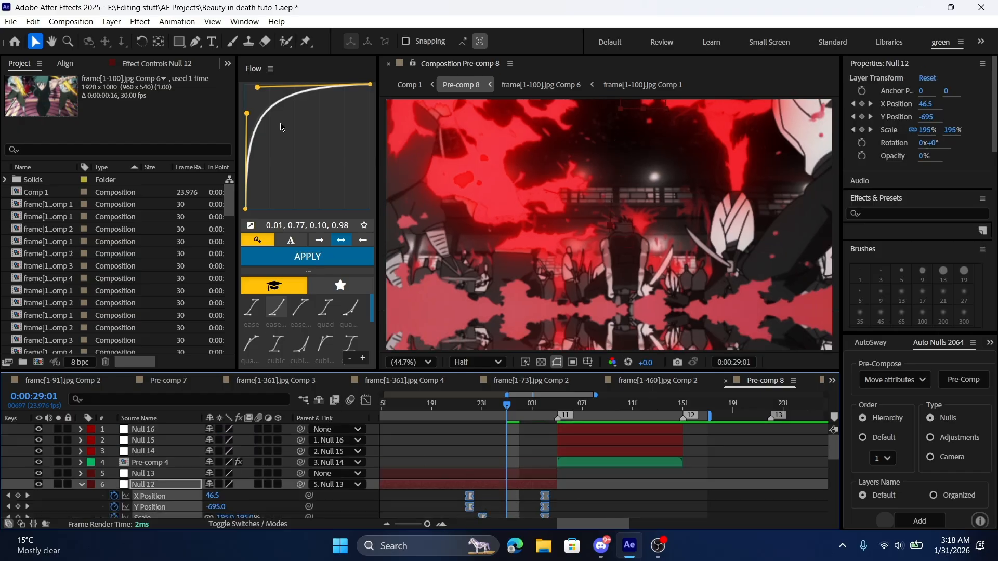
right_click(274, 112)
click(314, 165)
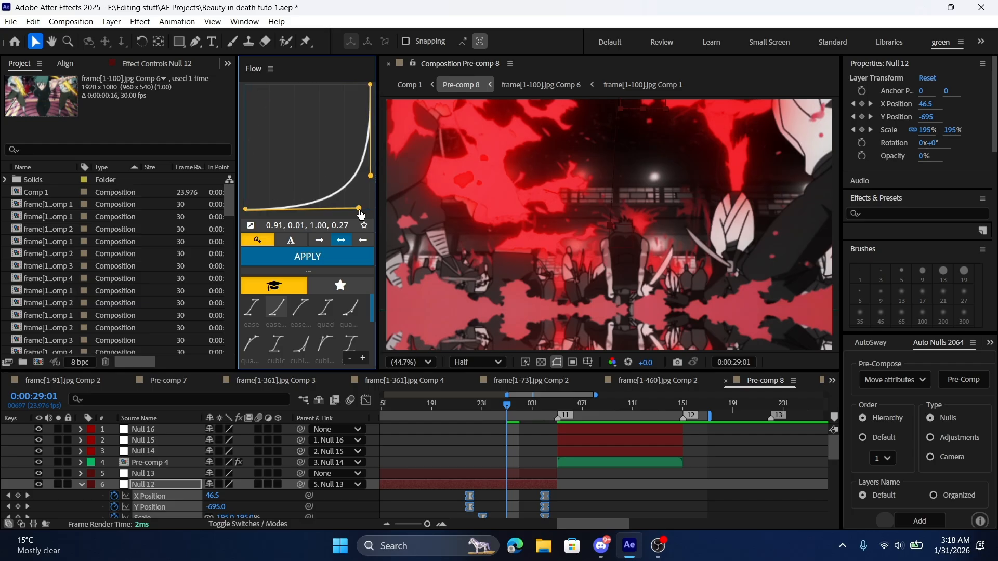
drag(359, 210, 334, 211)
click(307, 257)
key(F2)
Play back Null 12's eased zoom-in from 0:00:28:21 to the end of the clip
drag(499, 414, 459, 408)
key(space)
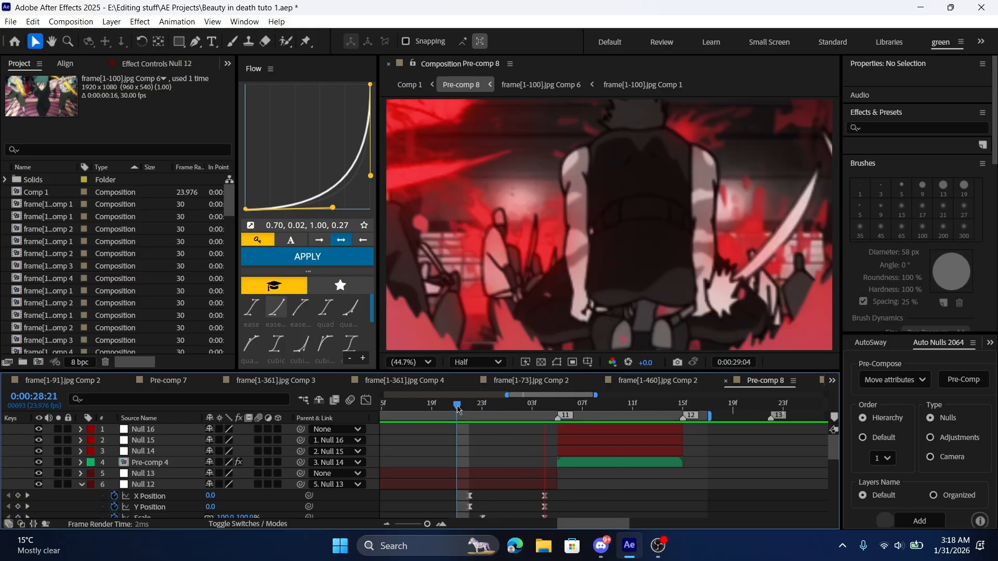
key(space)
Steepen the Flow curve to 0.70, 0.02, 1.00, 0.05 for Null 12's Position and Scale keyframes
drag(371, 182, 379, 203)
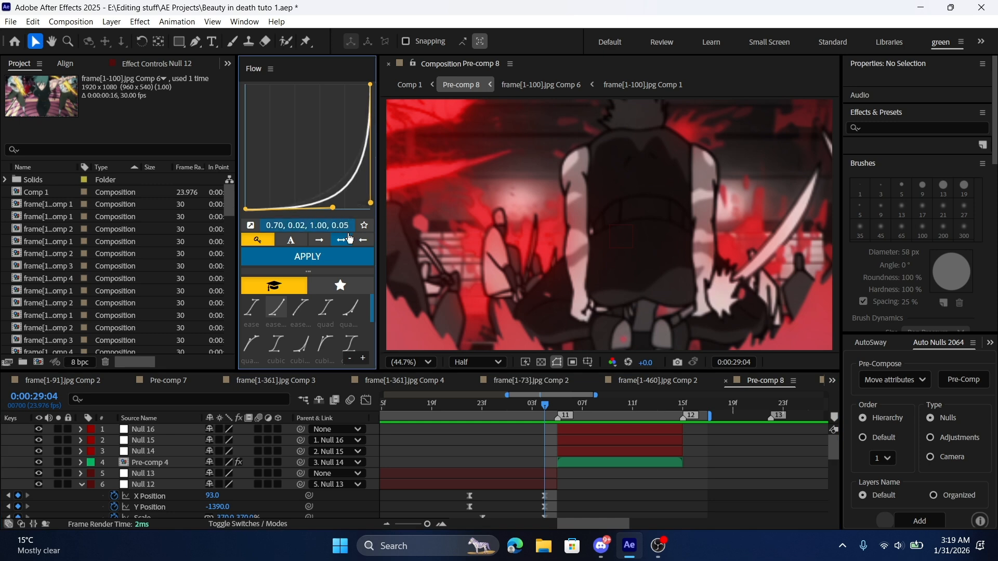
drag(570, 494, 457, 526)
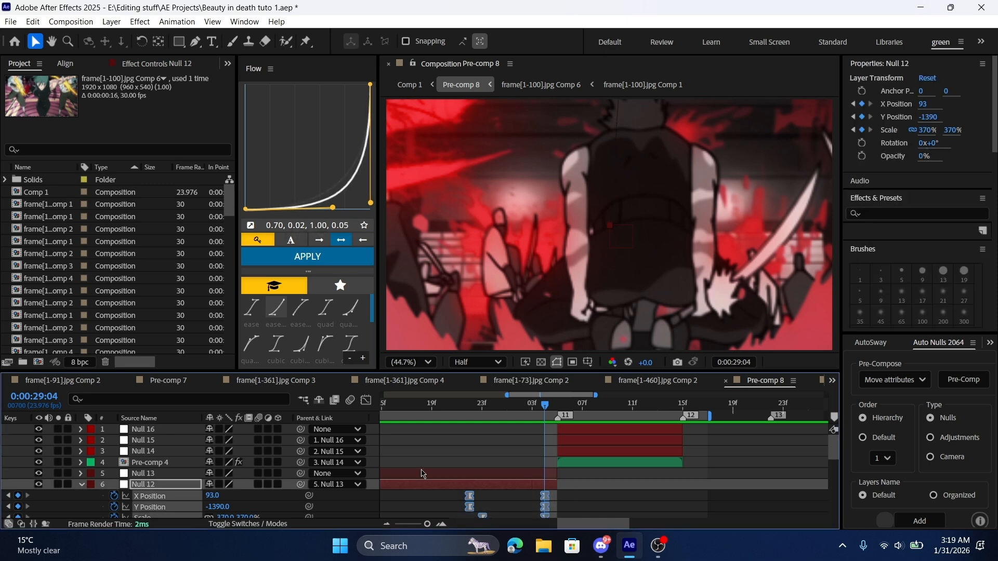
click(617, 503)
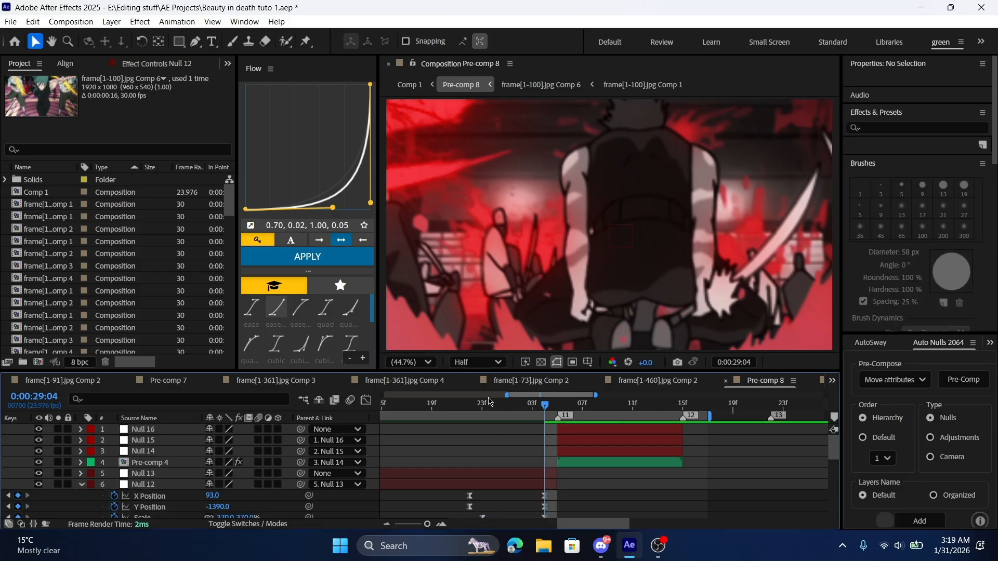
Move Null 12's starting Scale keyframe to 0:00:29:00 and its starting X and Y Position keyframes to 0:00:28:23
drag(461, 404, 438, 405)
key(space)
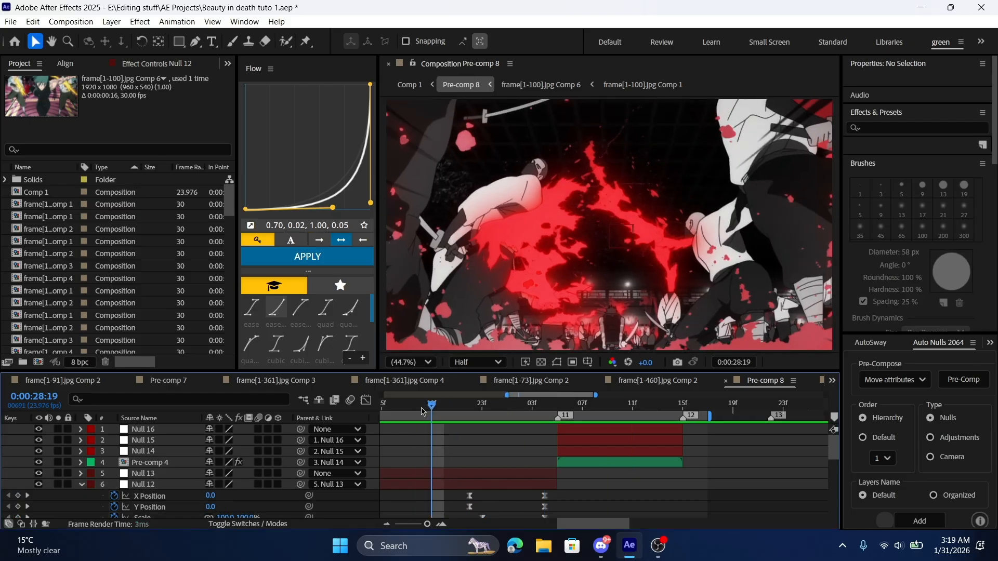
scroll(486, 448, down, 3)
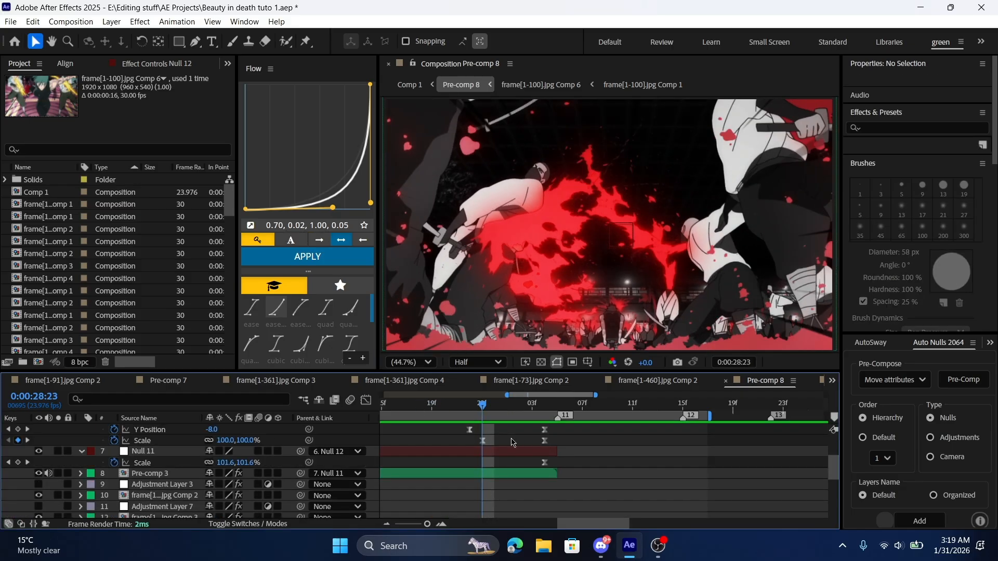
drag(484, 442, 495, 442)
scroll(501, 472, up, 3)
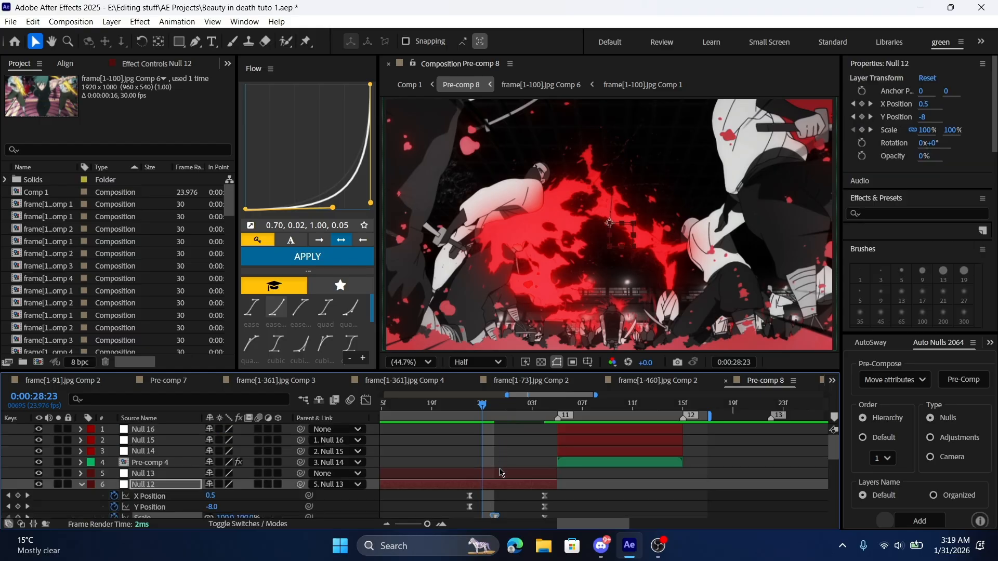
click(470, 507)
drag(470, 497, 483, 497)
click(517, 503)
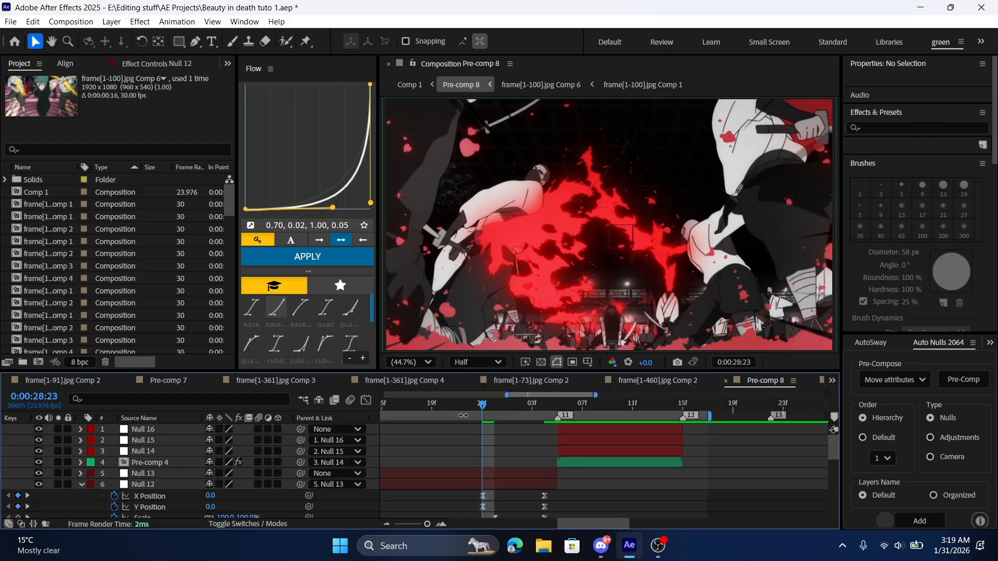
Play back the Pre-comp 8 clips before and through Null 12's zoom to check the retimed motion
drag(444, 408, 404, 408)
click(388, 525)
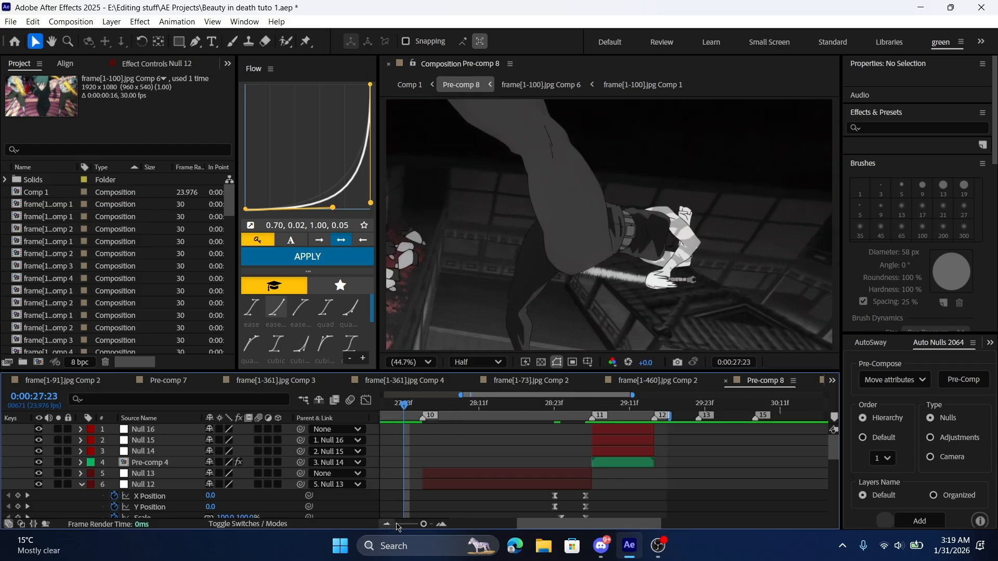
key(space)
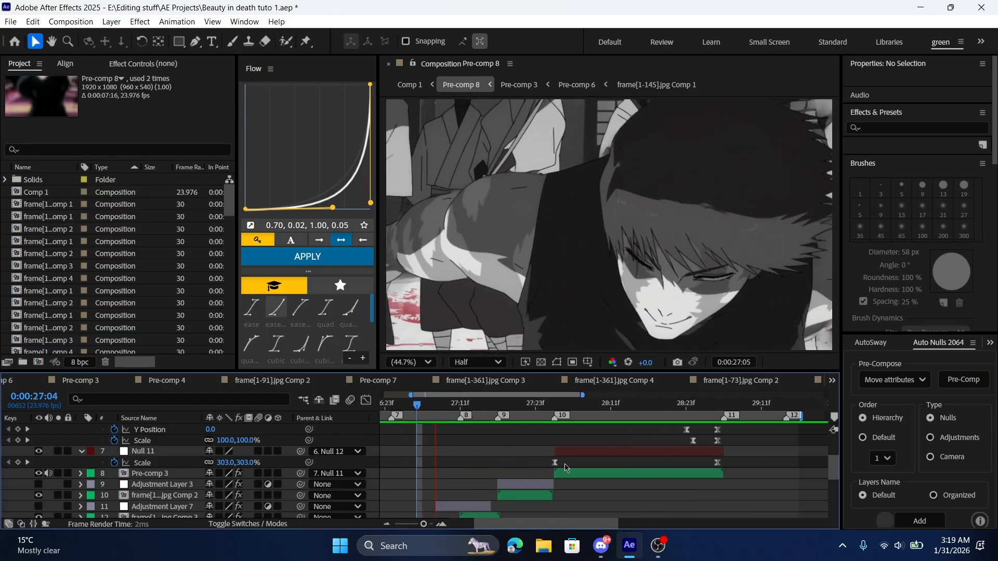
click(525, 405)
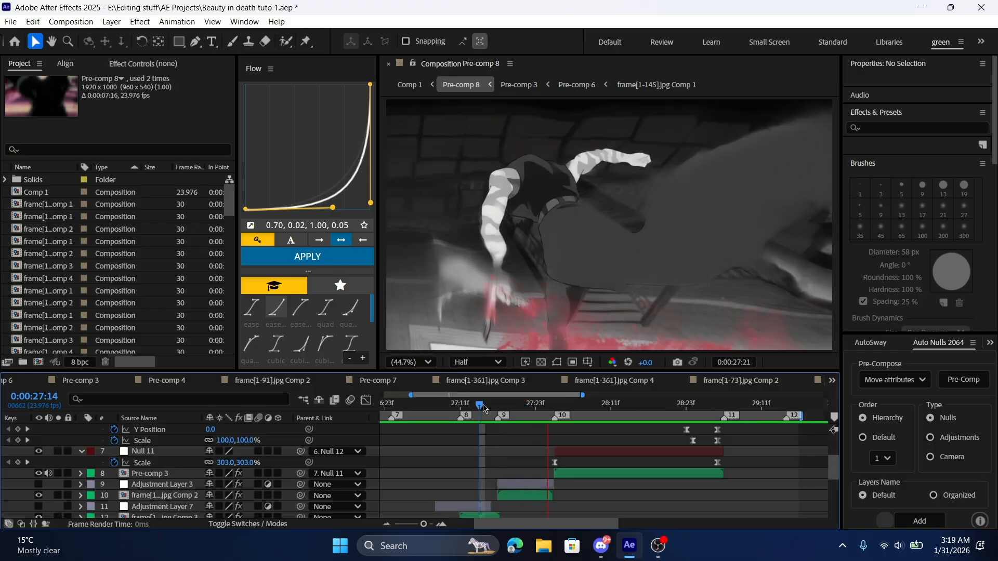
click(484, 407)
click(549, 406)
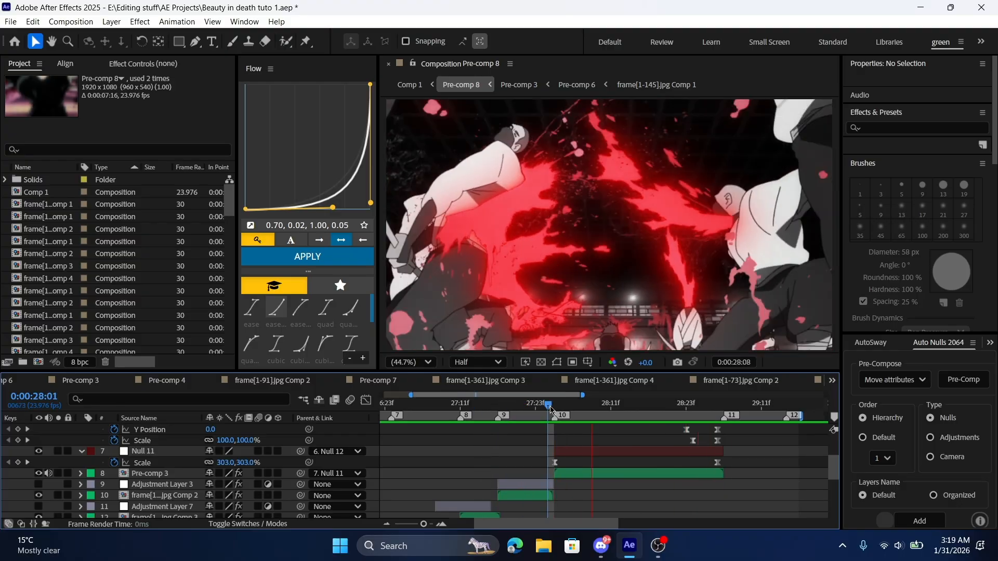
drag(551, 411, 548, 461)
Keyframe Null 14's Scale from 100% at the clip's start to 111% just before the clip's end
scroll(556, 464, up, 3)
click(556, 453)
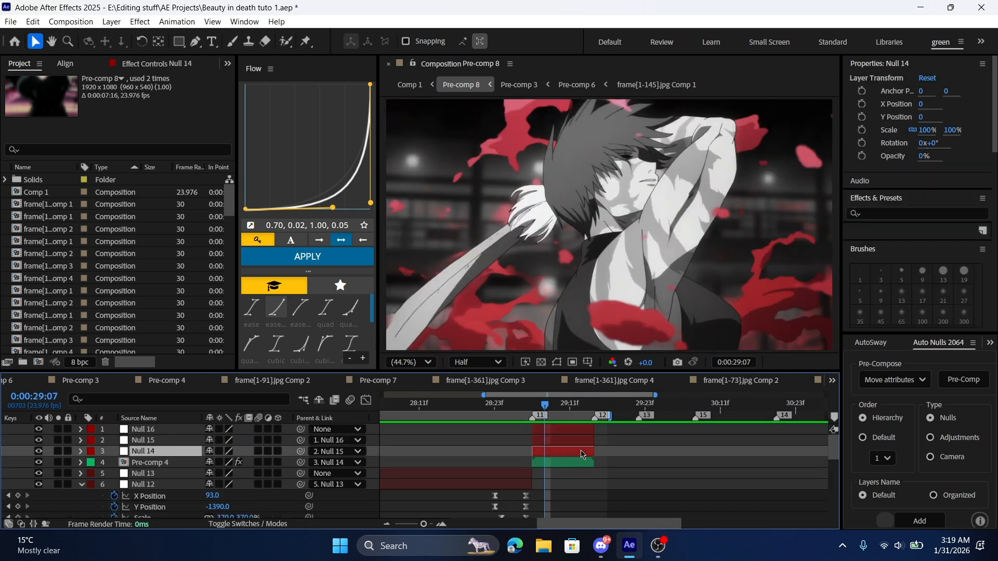
key(s)
click(110, 464)
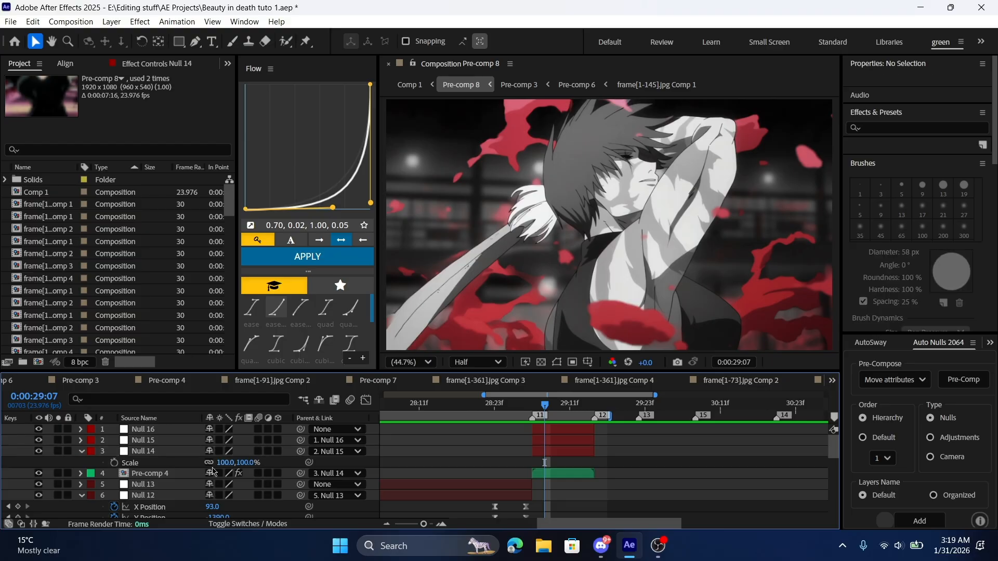
click(114, 463)
drag(537, 469, 531, 470)
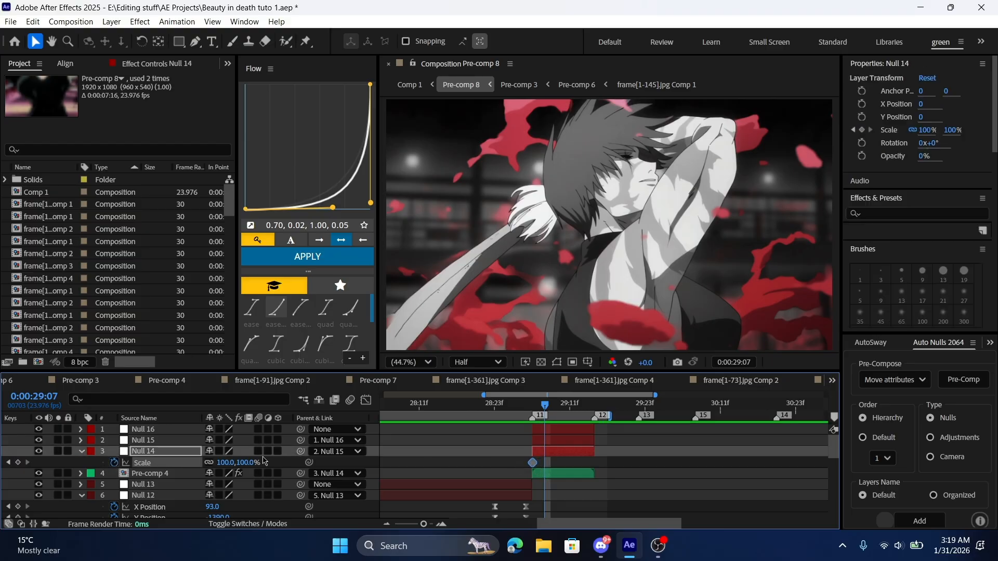
drag(246, 466, 254, 466)
drag(258, 469, 257, 469)
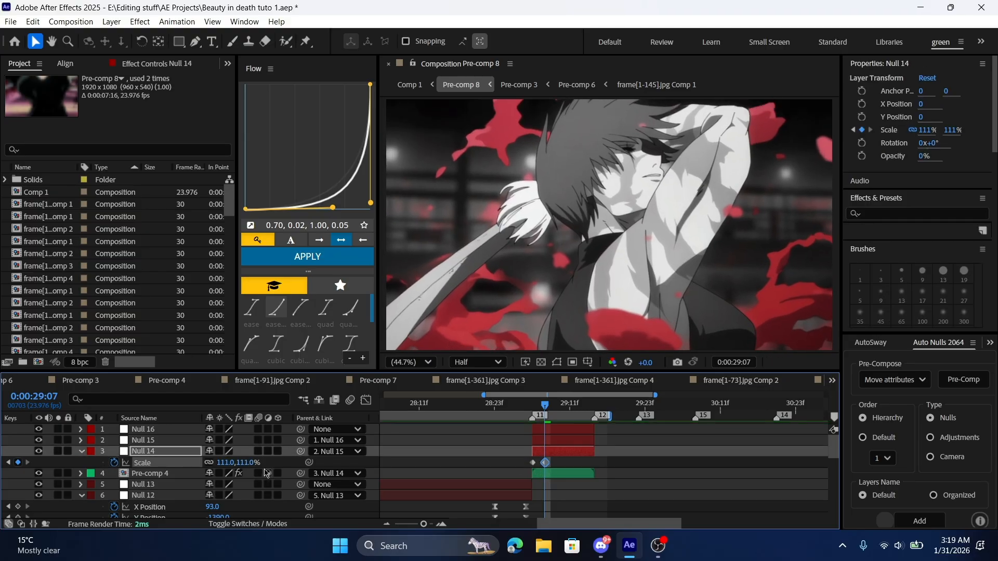
drag(545, 463, 589, 474)
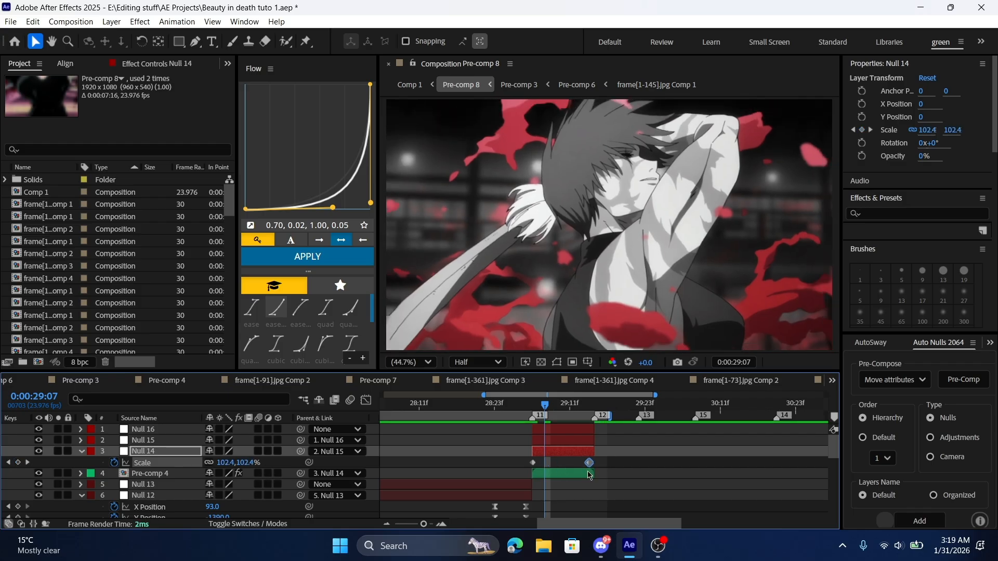
Enable X and Y Position keyframing on Null 14 and align the first keyframes with the starting Scale keyframe
click(578, 453)
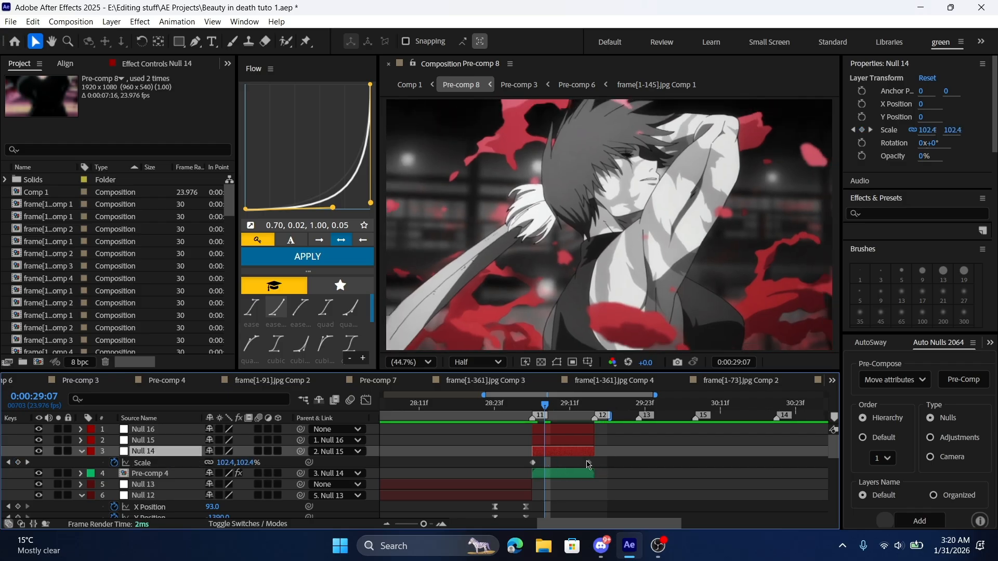
key(shift+p)
click(115, 473)
click(114, 463)
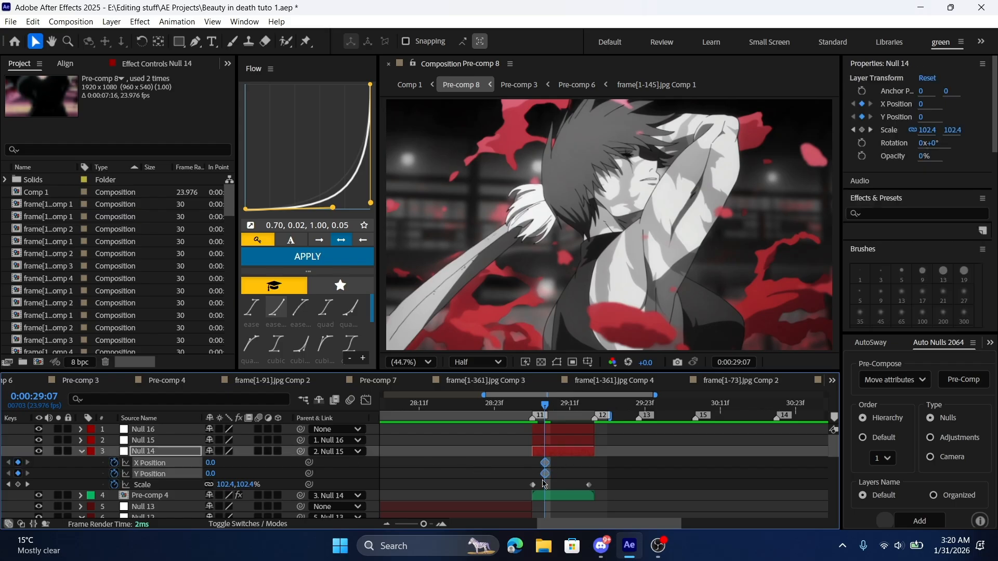
drag(544, 474, 538, 479)
click(506, 474)
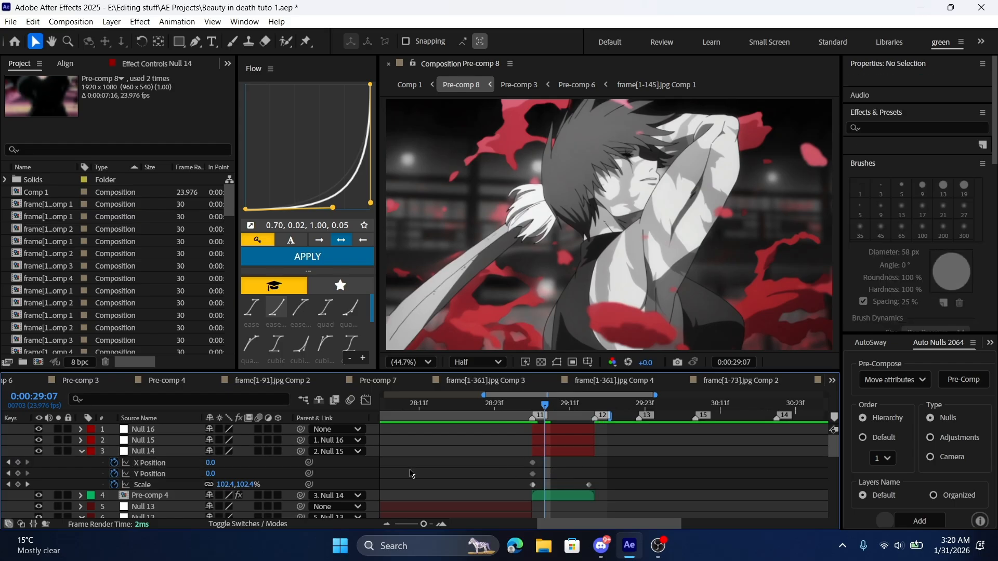
Add X and Y Position keyframes of 0 at Null 14's ending Scale keyframe and shift the starting pair to 0:00:29:07
click(18, 463)
click(18, 474)
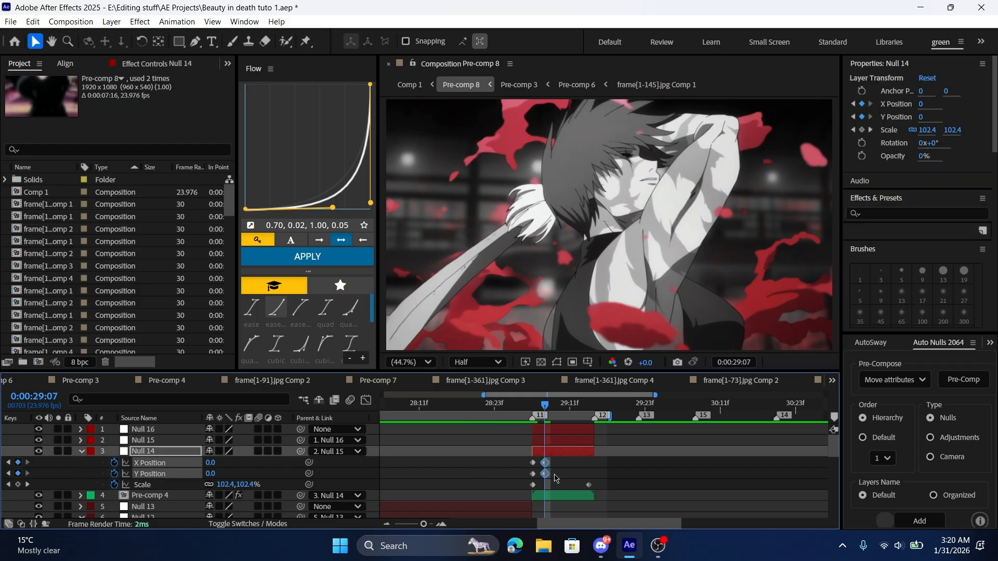
drag(544, 473, 585, 490)
click(560, 479)
mouse_move(539, 460)
mouse_down()
mouse_move(531, 476)
mouse_move(545, 475)
mouse_up()
click(562, 476)
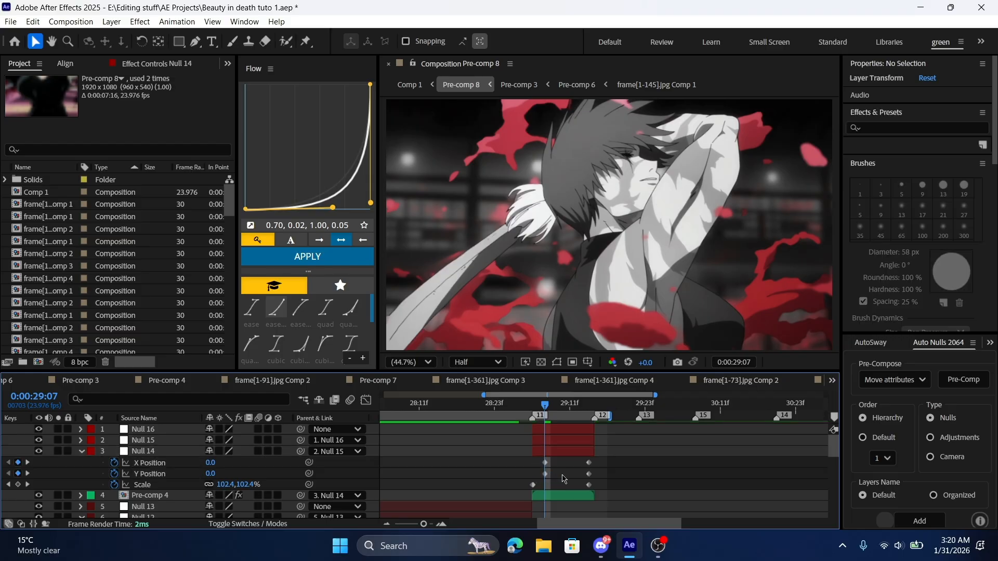
Set Null 14's starting position to X 131 and Y -75, and move those keyframes to the clip's start at 0:00:29:05
click(538, 408)
drag(558, 453, 542, 480)
key(ctrl+z)
drag(211, 465, 299, 466)
drag(212, 474, 169, 483)
click(150, 474)
drag(538, 404, 519, 411)
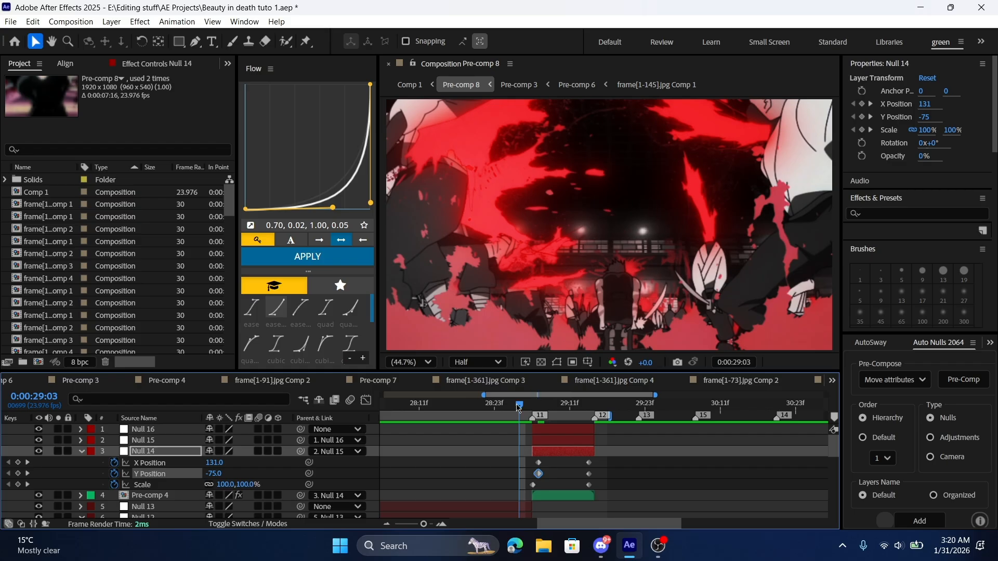
drag(519, 409, 575, 413)
drag(551, 463, 533, 474)
click(566, 474)
Easy-ease all of Null 14's Position and Scale keyframes and apply a 0.00, 0.66, 0.38, 1.00 Flow curve
drag(599, 463, 502, 495)
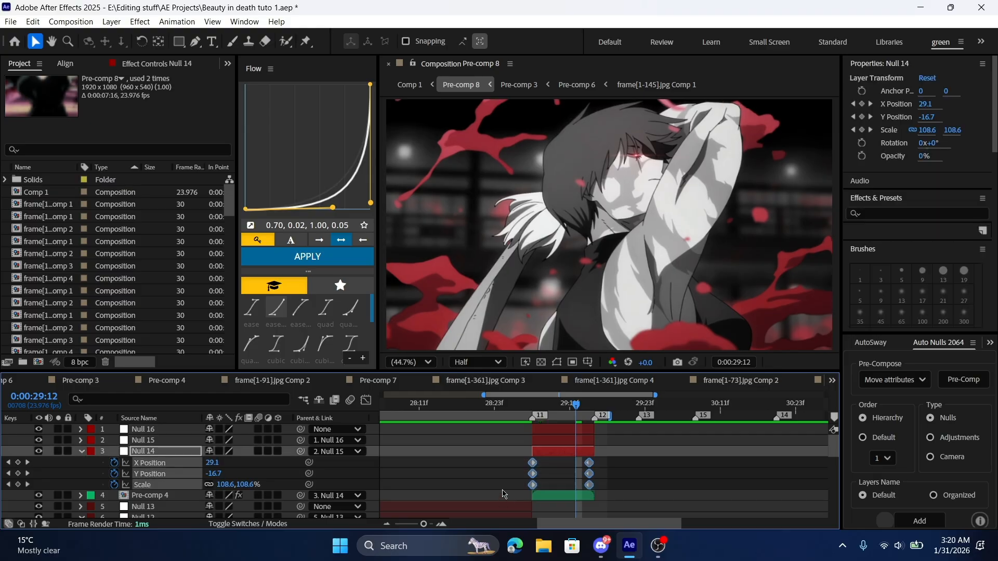
key(F9)
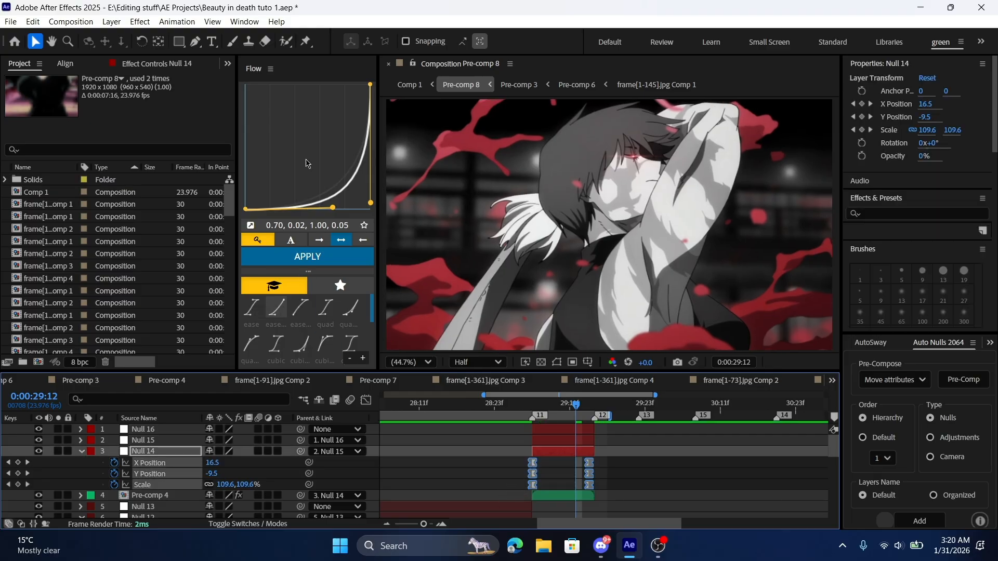
right_click(307, 149)
click(343, 202)
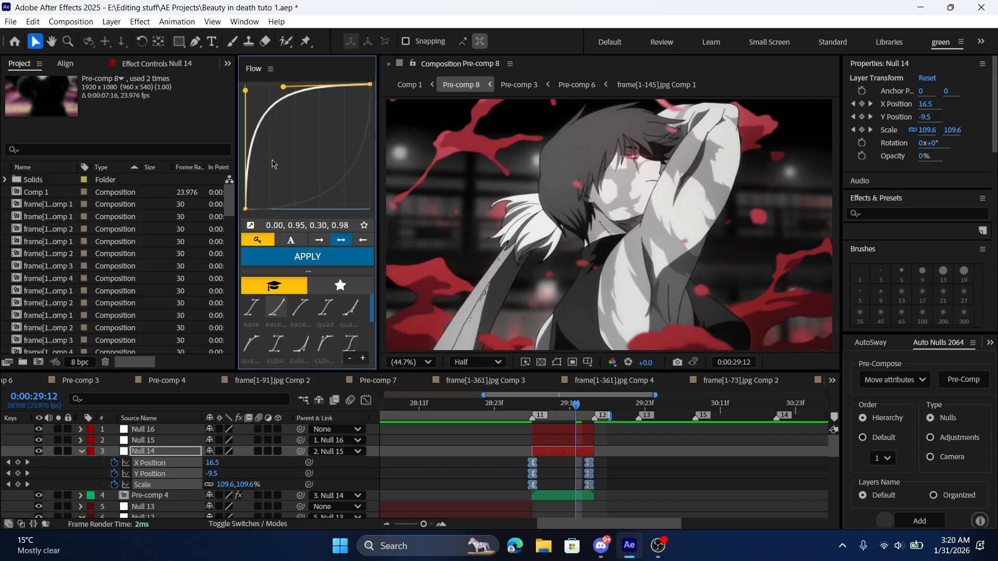
click(301, 308)
drag(248, 213, 227, 129)
drag(318, 87, 293, 87)
click(305, 257)
Play back the transition from Null 12's clip into Null 14's clip, starting at 0:00:29:01
click(532, 407)
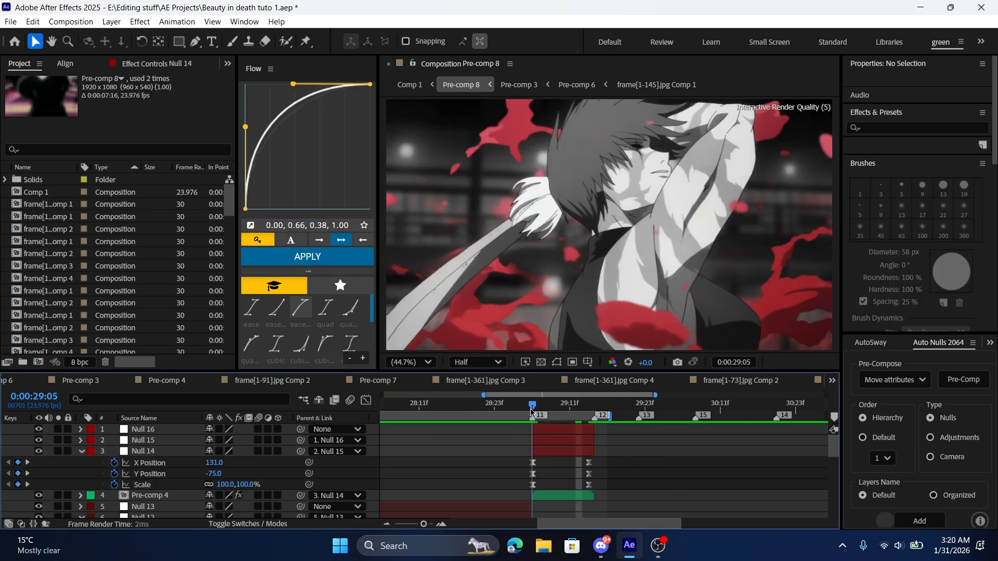
drag(531, 410, 508, 405)
key(space)
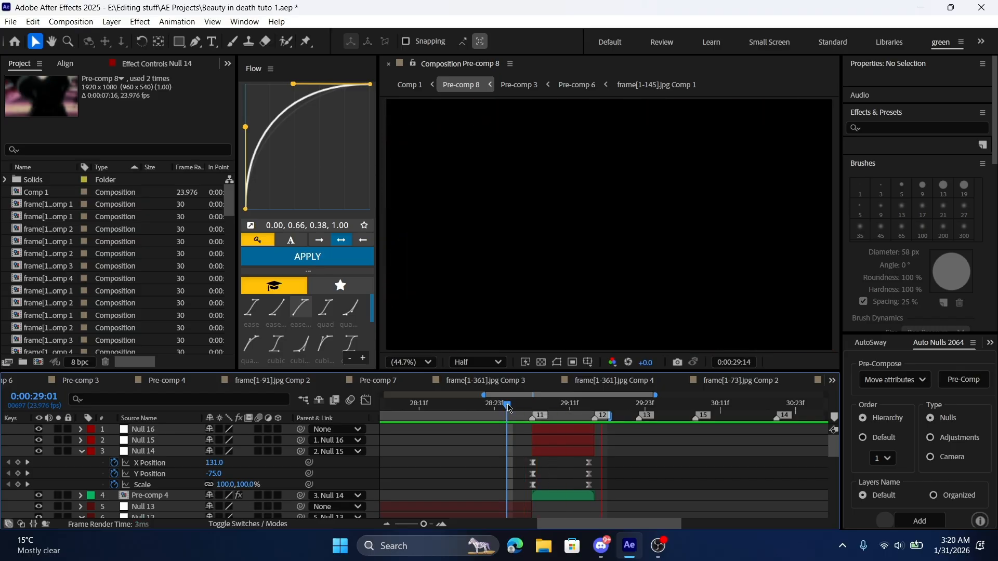
Collapse the expanded layer properties and play back the Pre-comp 8 sequence from 0:00:26:11
drag(508, 409, 447, 415)
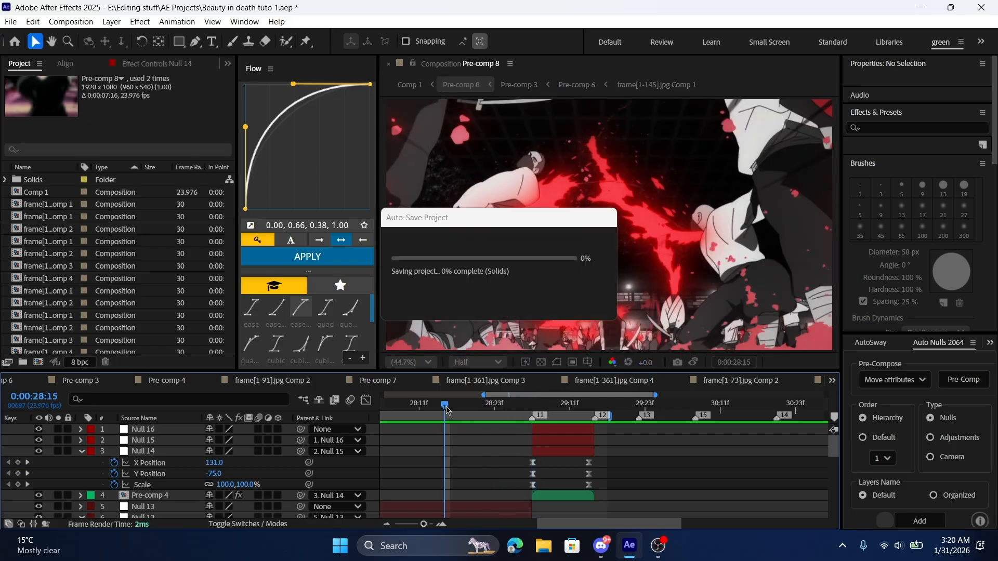
click(386, 524)
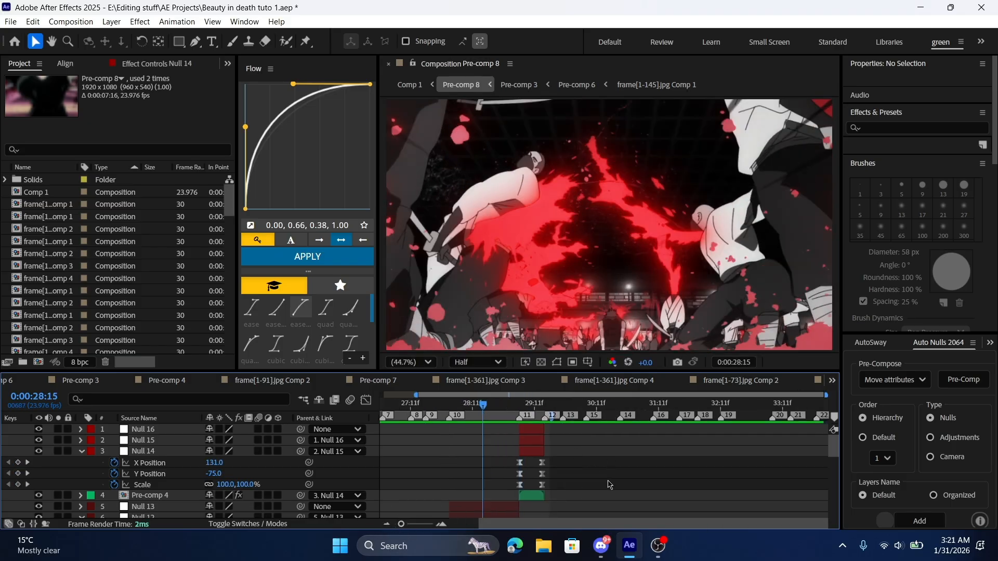
key(u)
drag(478, 414, 350, 419)
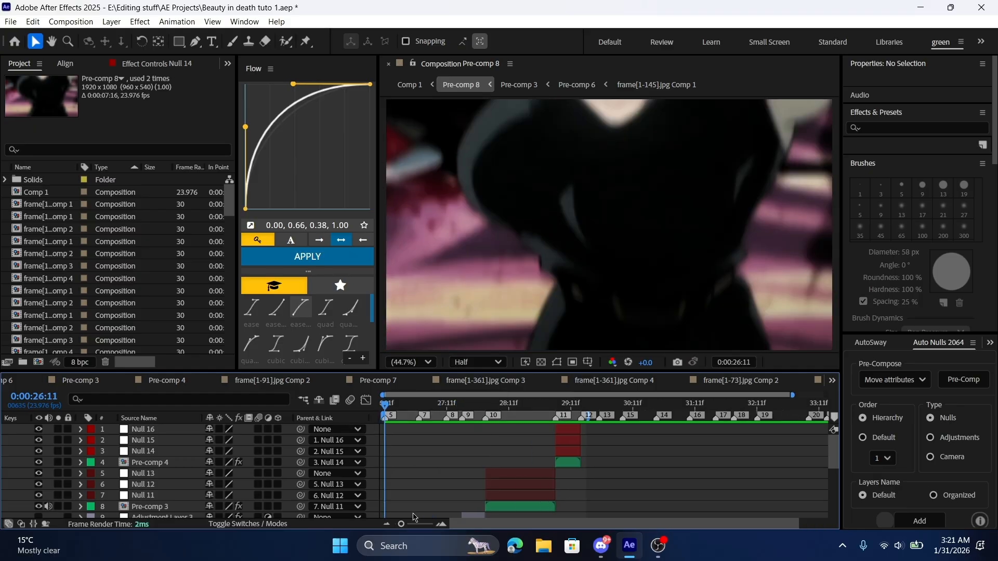
click(387, 524)
scroll(655, 483, down, 4)
key(space)
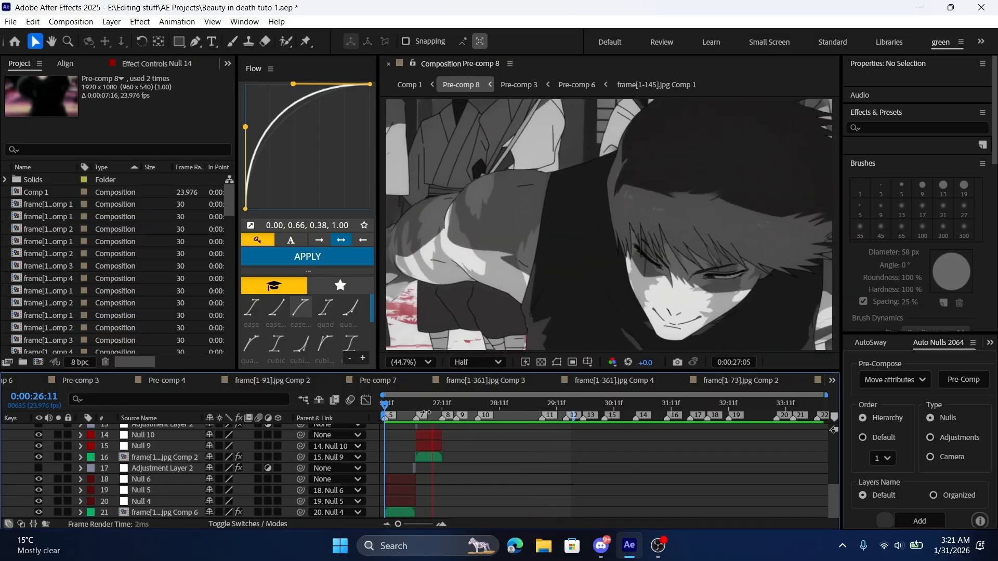
key(space)
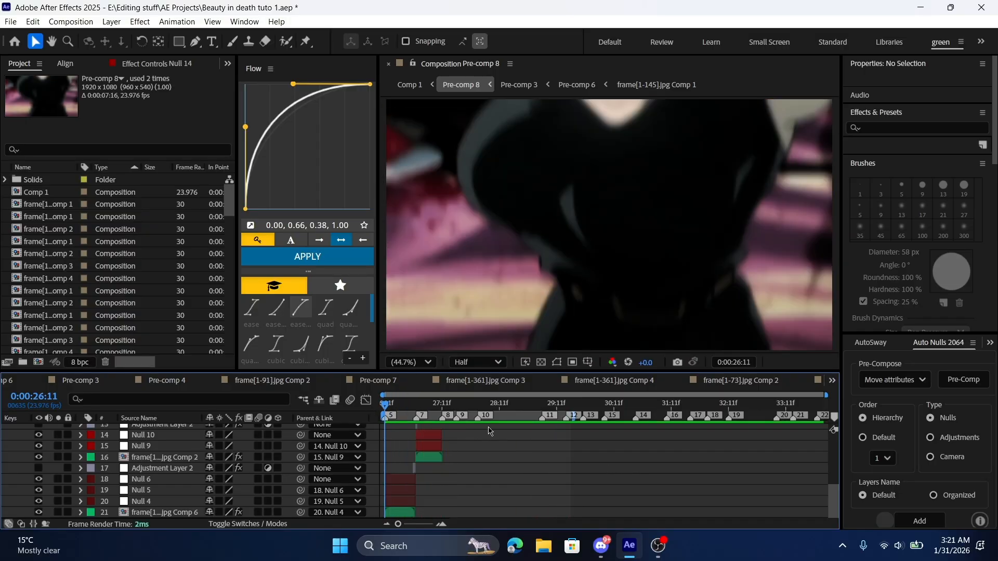
Add an adjustment layer directly above Null 6 and cut away everything on it after 0:00:27:00
click(442, 525)
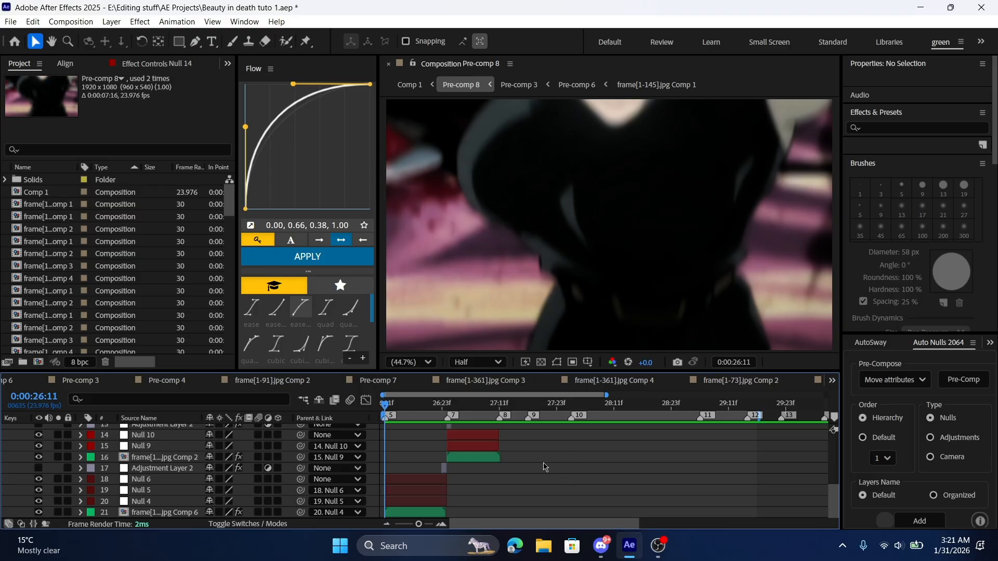
drag(388, 404, 423, 404)
click(438, 481)
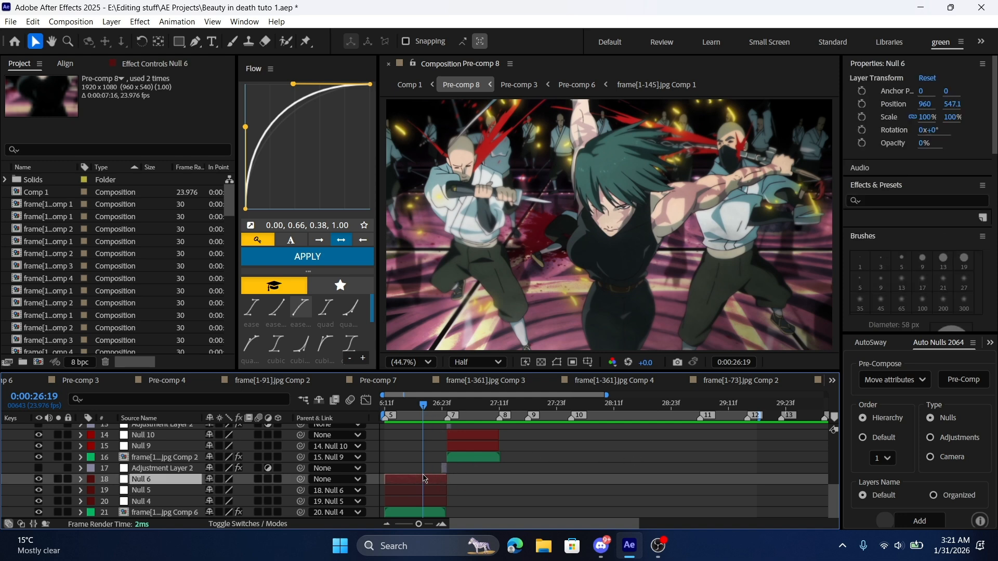
key(ctrl+alt+y)
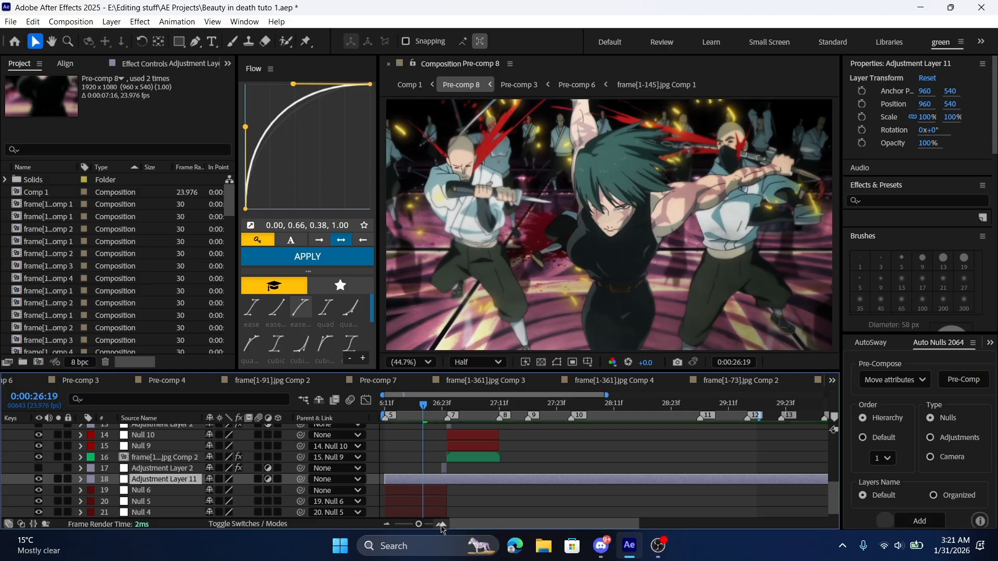
click(443, 524)
mouse_move(454, 405)
mouse_down()
mouse_move(479, 405)
mouse_move(470, 405)
mouse_up()
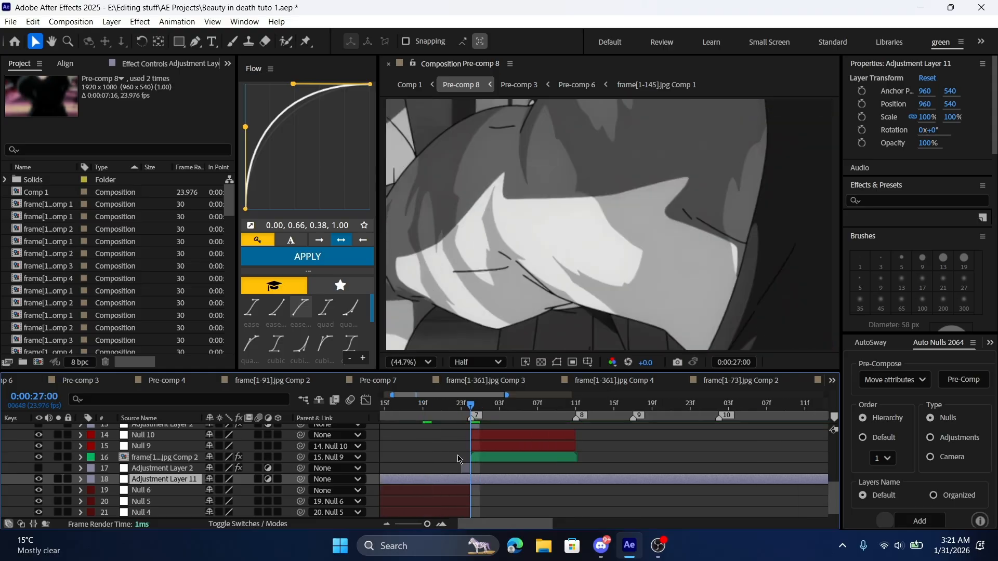
key(ctrl+shift+d)
key(Delete)
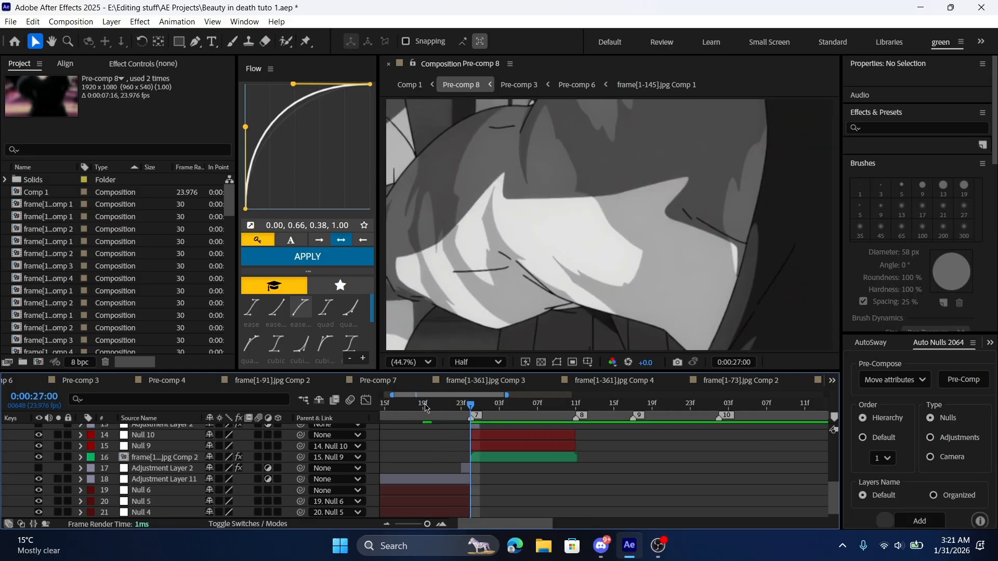
Apply the Warp effect to Adjustment Layer 11
drag(425, 405, 384, 405)
click(386, 524)
click(386, 524)
click(393, 483)
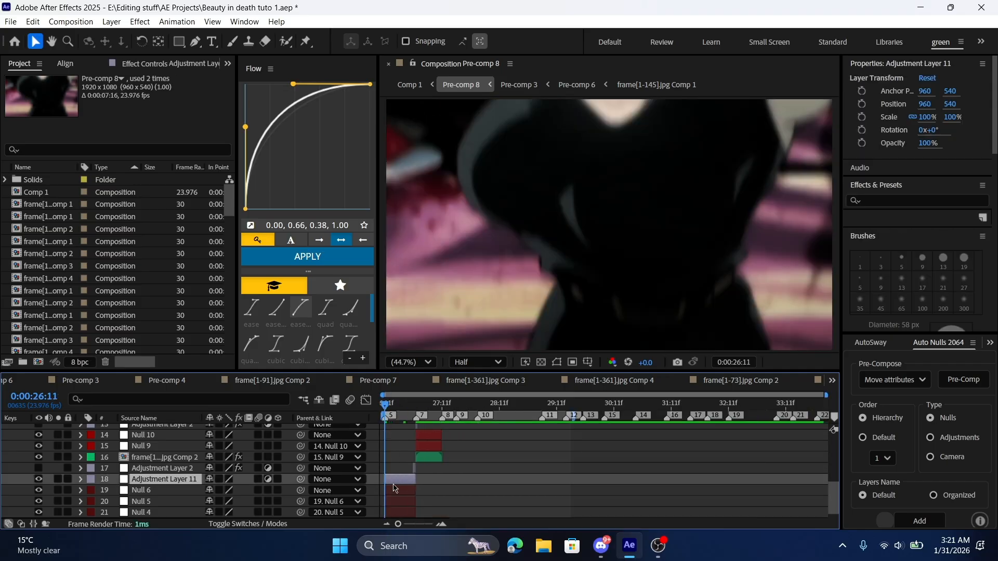
key(ctrl+space)
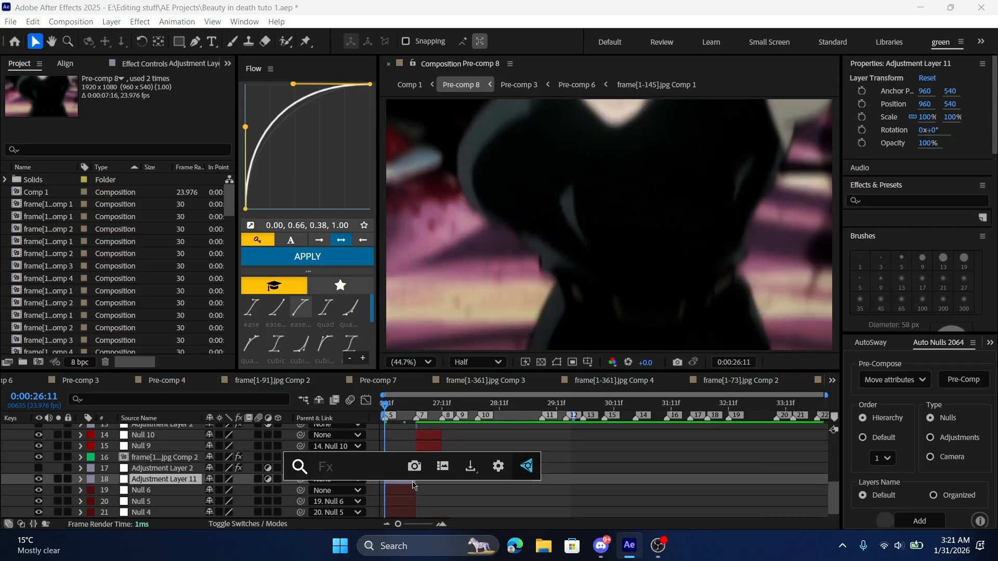
text(t)
click(413, 480)
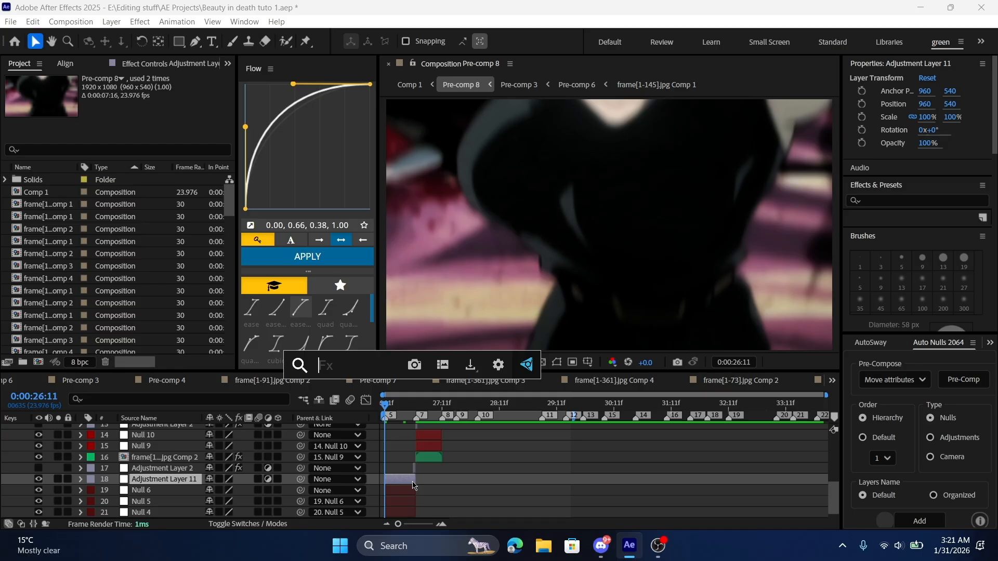
text(warp)
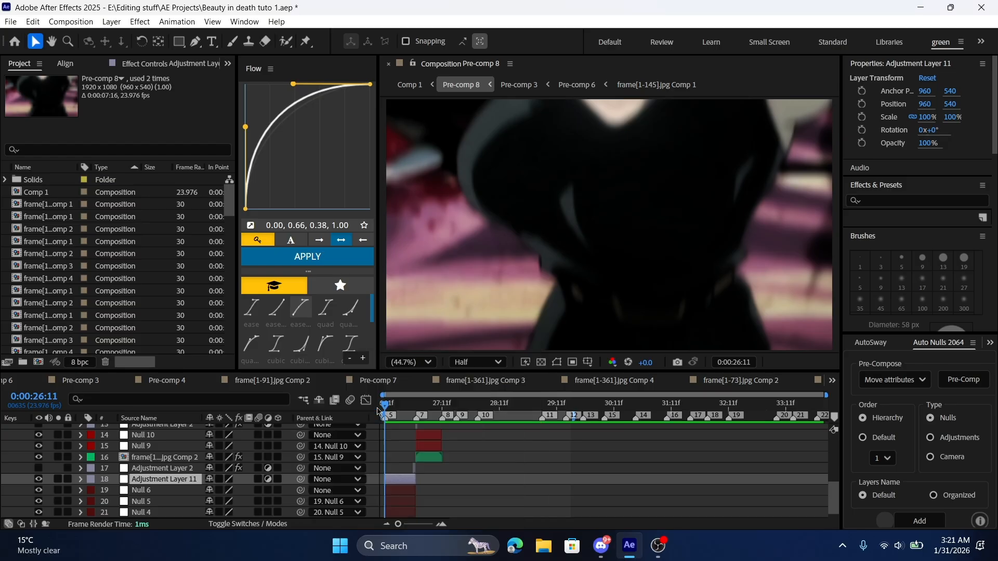
key(Return)
Set Adjustment Layer 11's Warp style to Squeeze and its Bend to -40
click(165, 102)
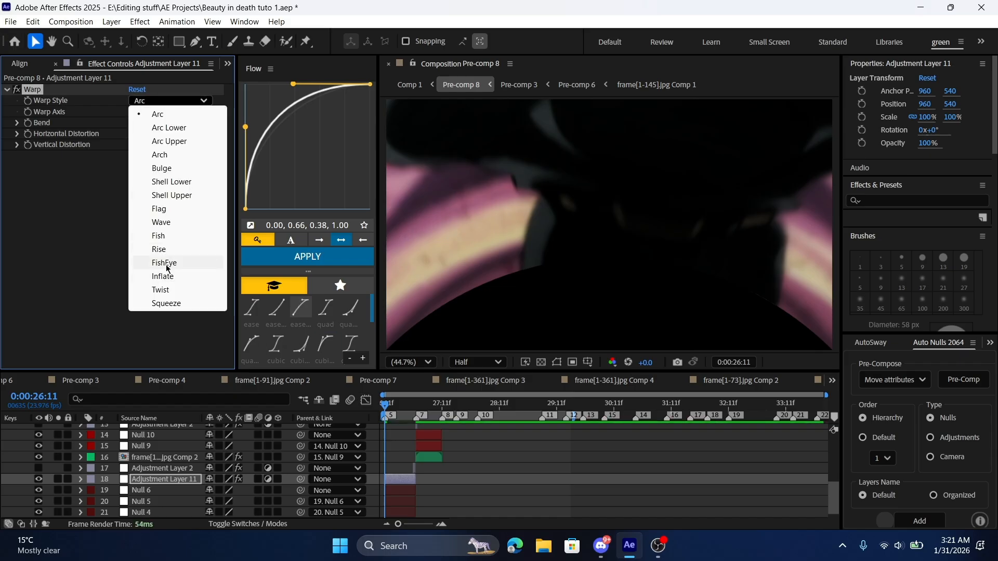
click(162, 303)
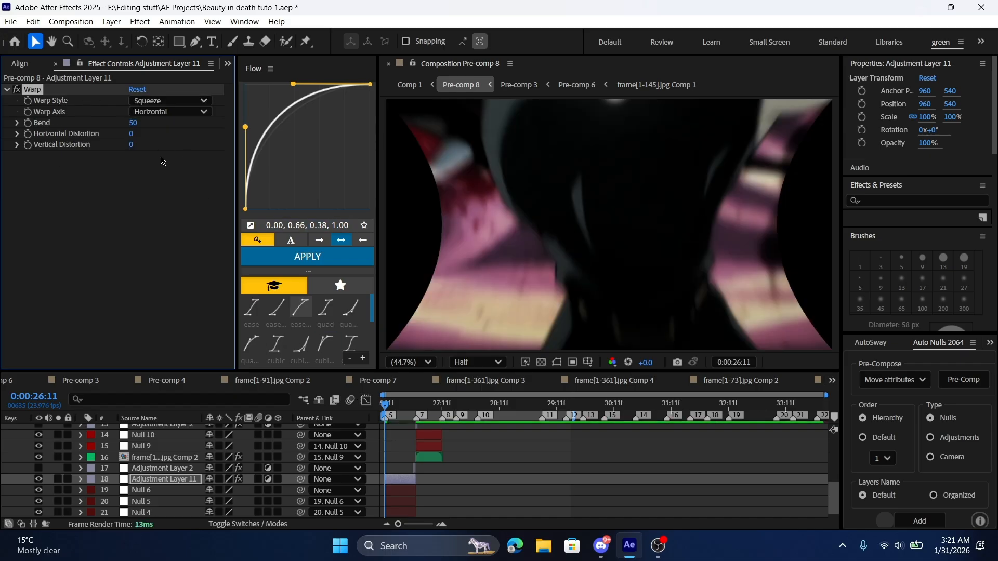
click(443, 527)
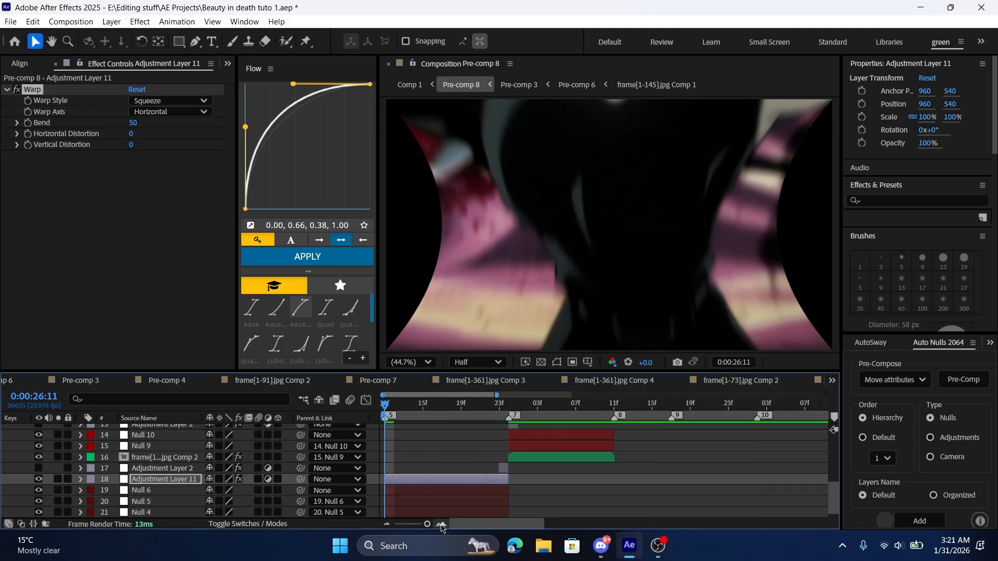
click(399, 411)
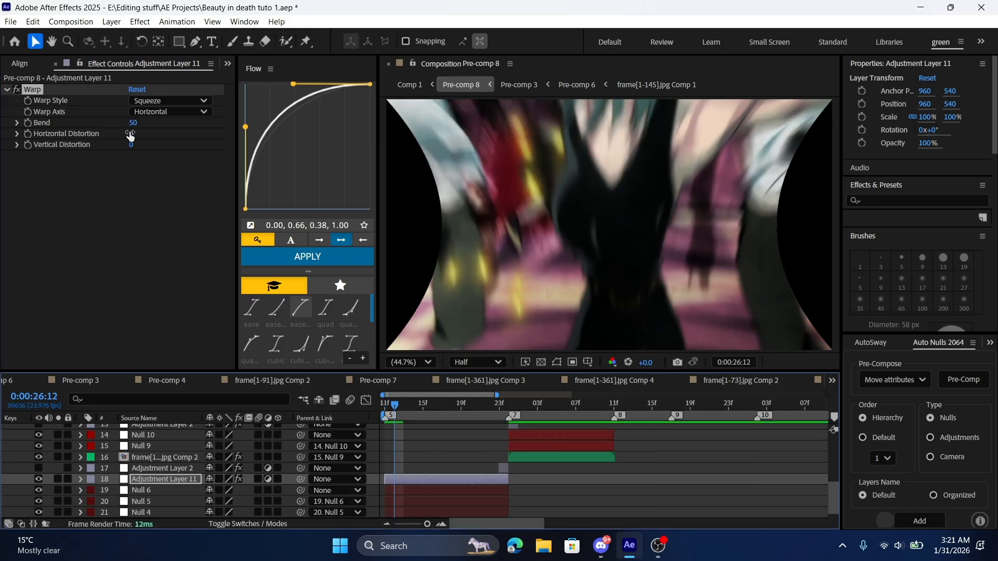
drag(132, 122, 75, 122)
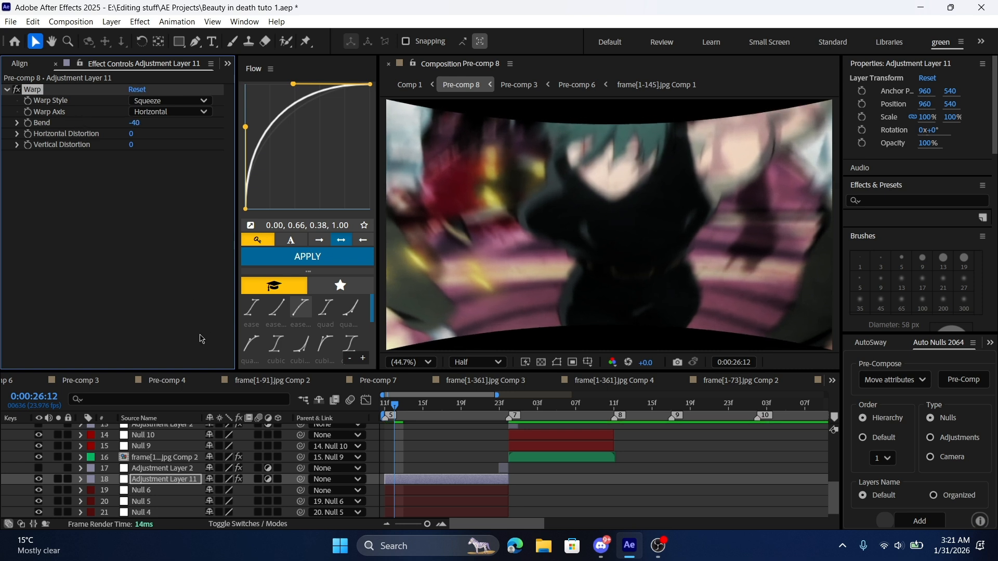
Apply Motion Tile to Adjustment Layer 11 and place it above Warp in the effect order
key(ctrl+space)
text(t)
key(BackSpace)
text(mot)
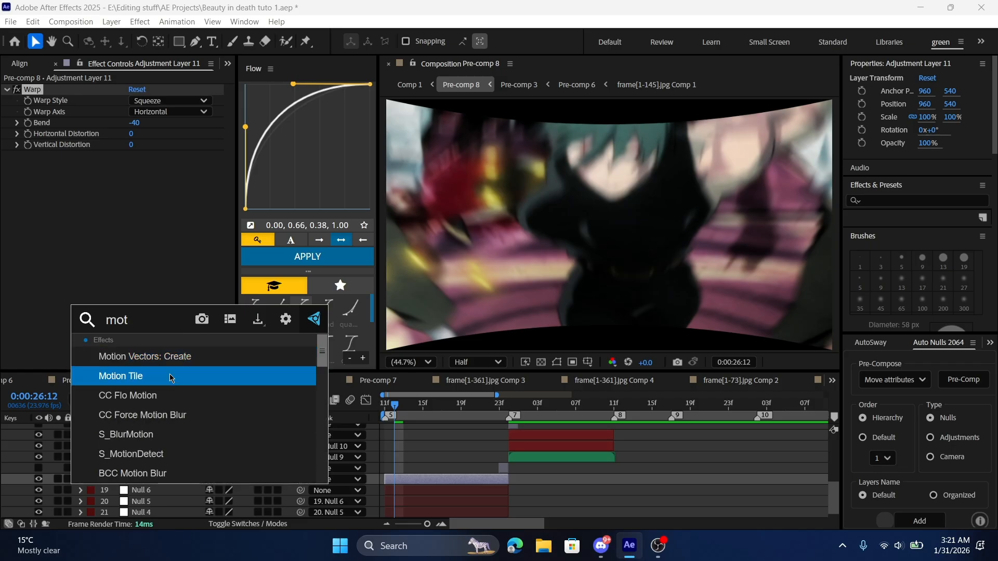
click(125, 376)
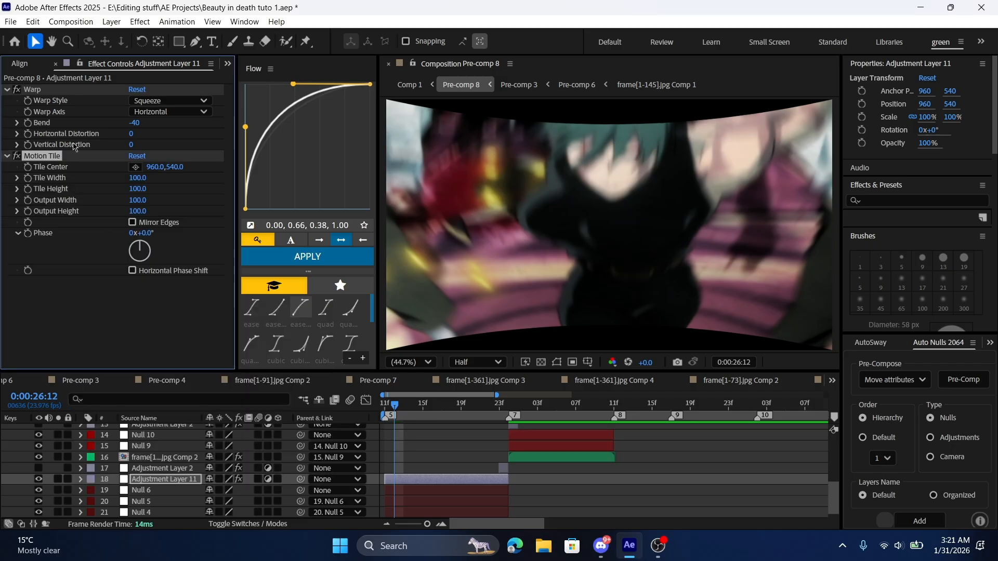
drag(37, 159, 36, 87)
Turn on Mirror Edges for Motion Tile and raise its output width to 120 and output height to about 180
click(133, 157)
drag(136, 134, 142, 146)
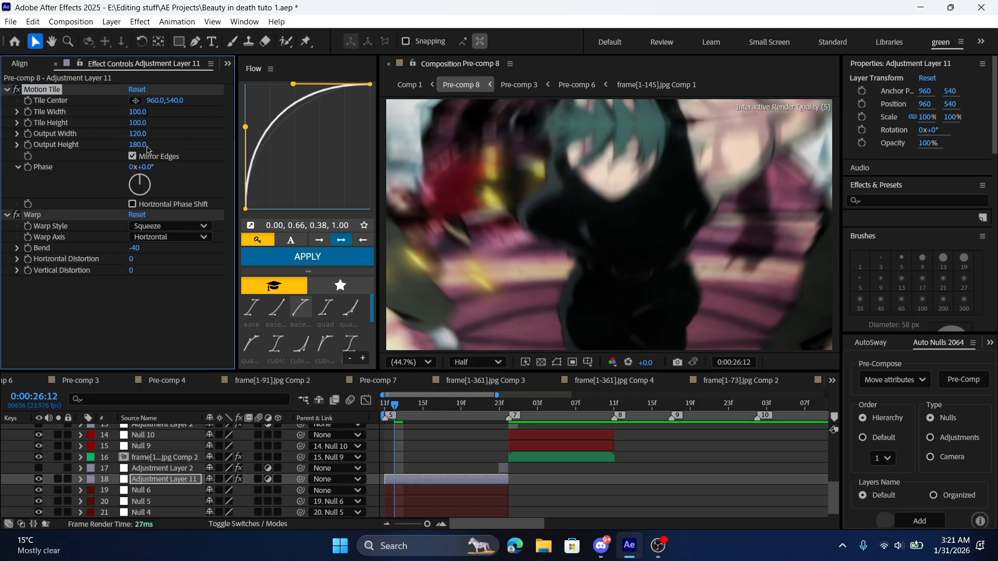
click(5, 90)
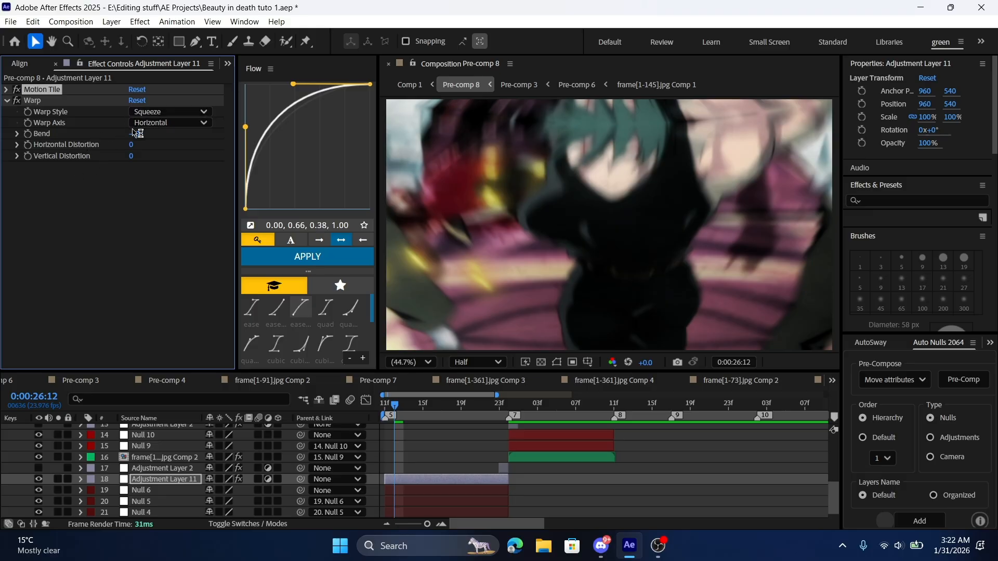
Keyframe Adjustment Layer 11's Warp Bend at -40 on 0:00:26:11 and at 7 on 0:00:26:14
click(28, 134)
key(u)
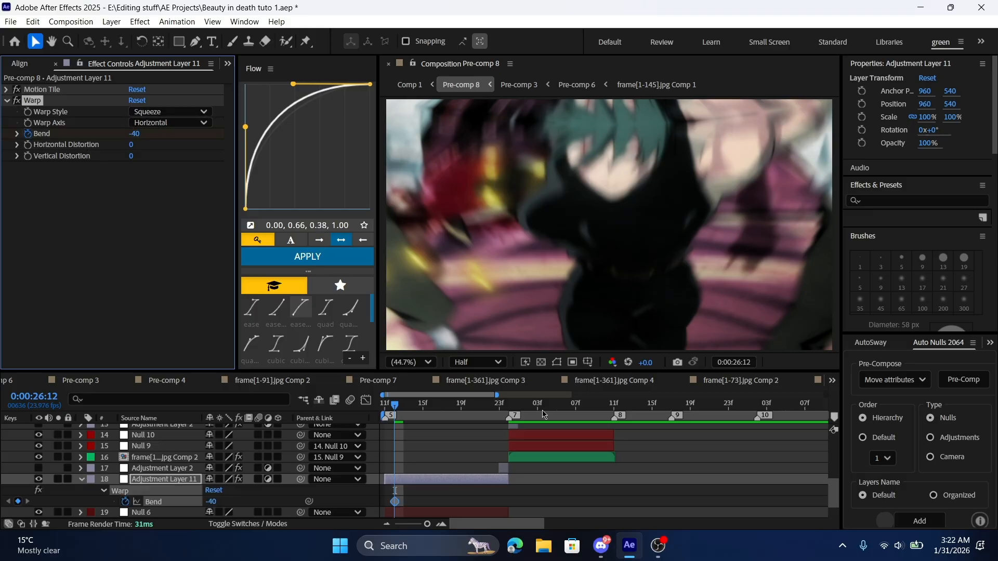
click(441, 525)
drag(401, 506, 383, 496)
mouse_move(426, 413)
mouse_down()
mouse_move(454, 414)
mouse_move(445, 411)
mouse_up()
click(137, 133)
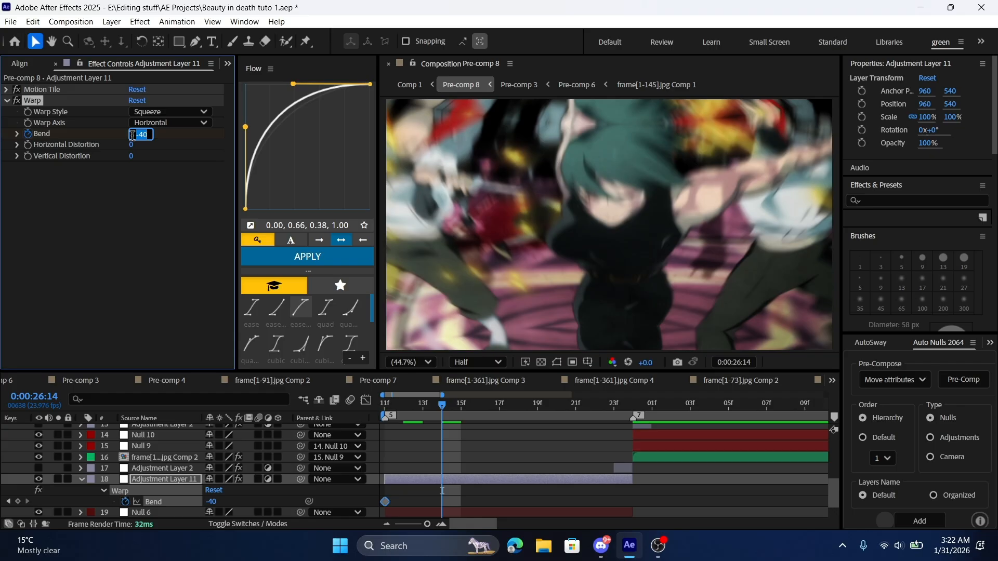
key(Return)
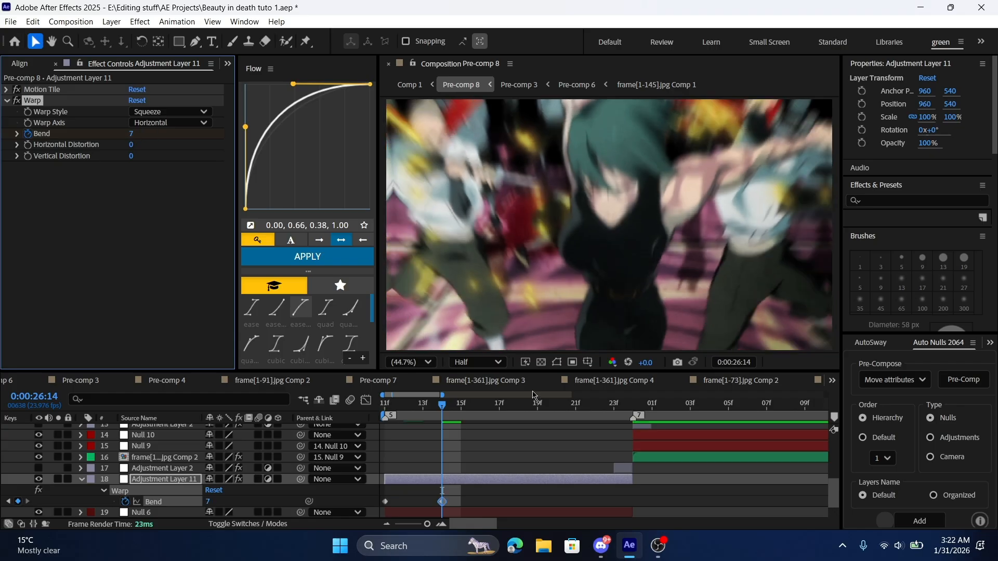
Add Warp Bend keyframes of -8 at 0:00:26:18 and 0 at 0:00:26:22
click(519, 403)
click(132, 134)
click(144, 179)
drag(133, 134, 115, 125)
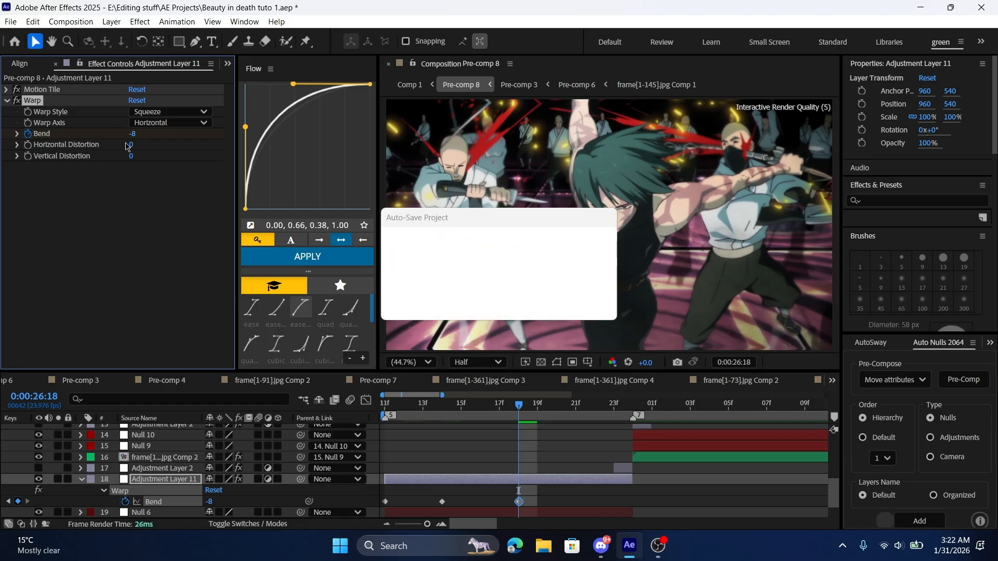
key(space)
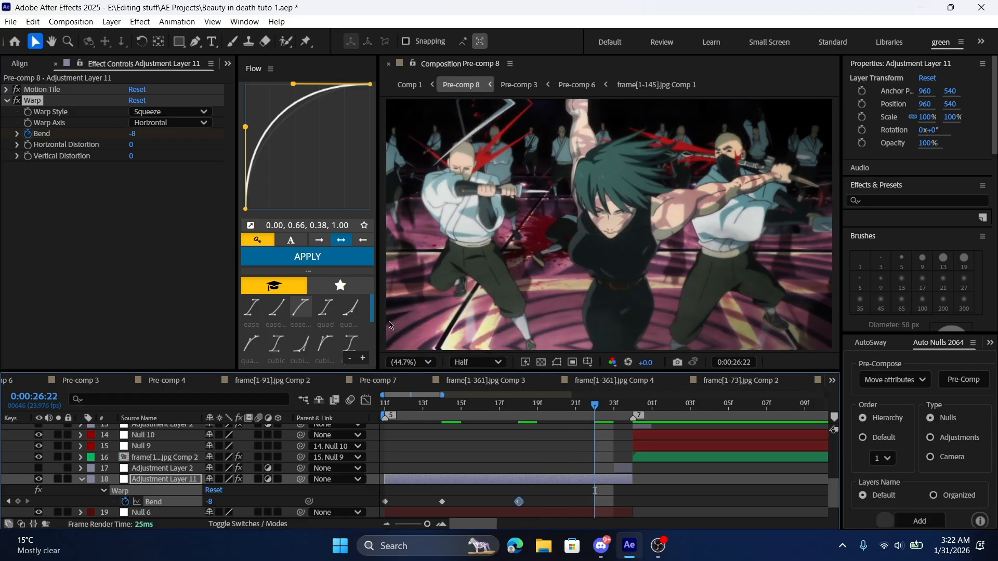
click(134, 134)
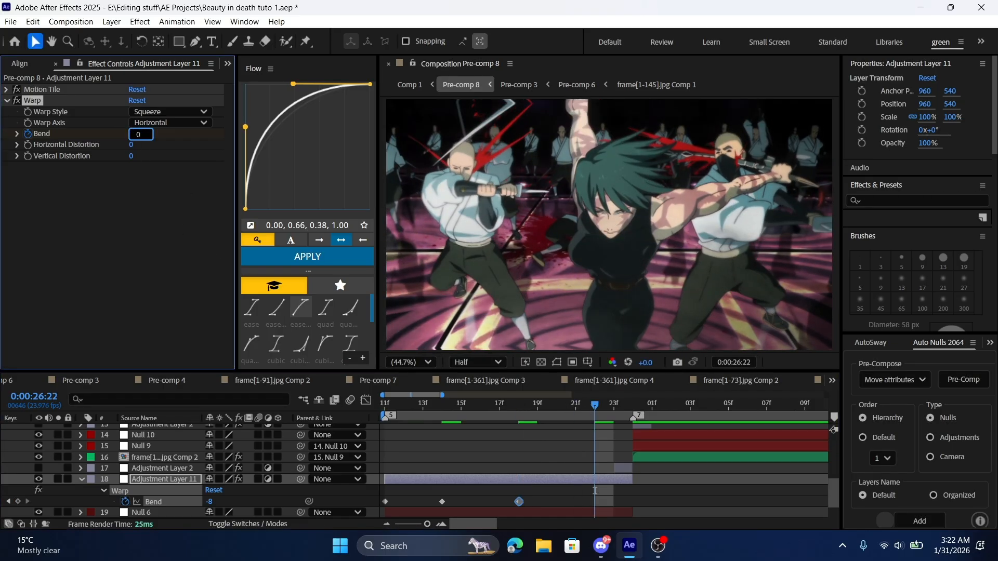
key(Return)
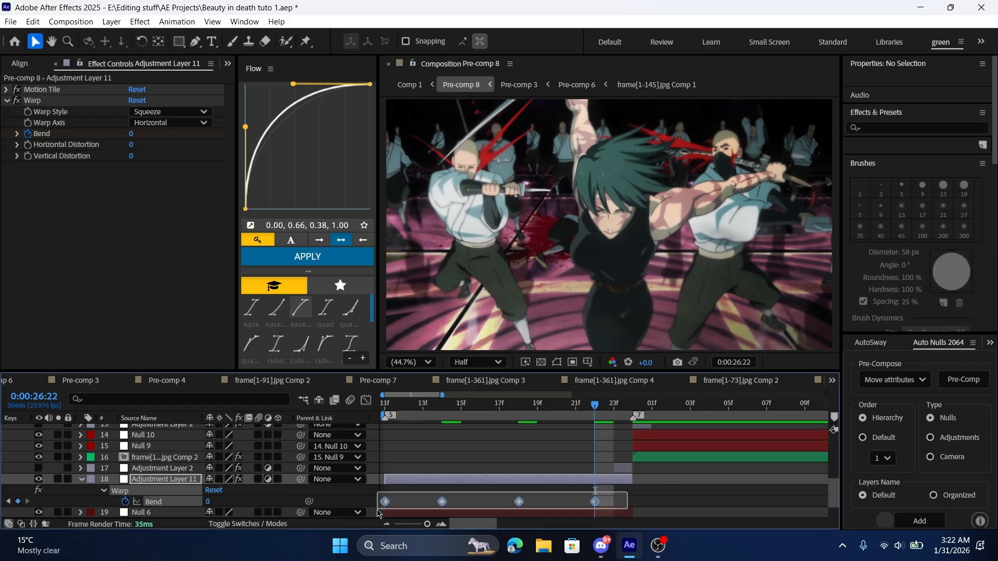
Easy-ease all four Warp Bend keyframes and play back the warp motion
key(F9)
click(728, 503)
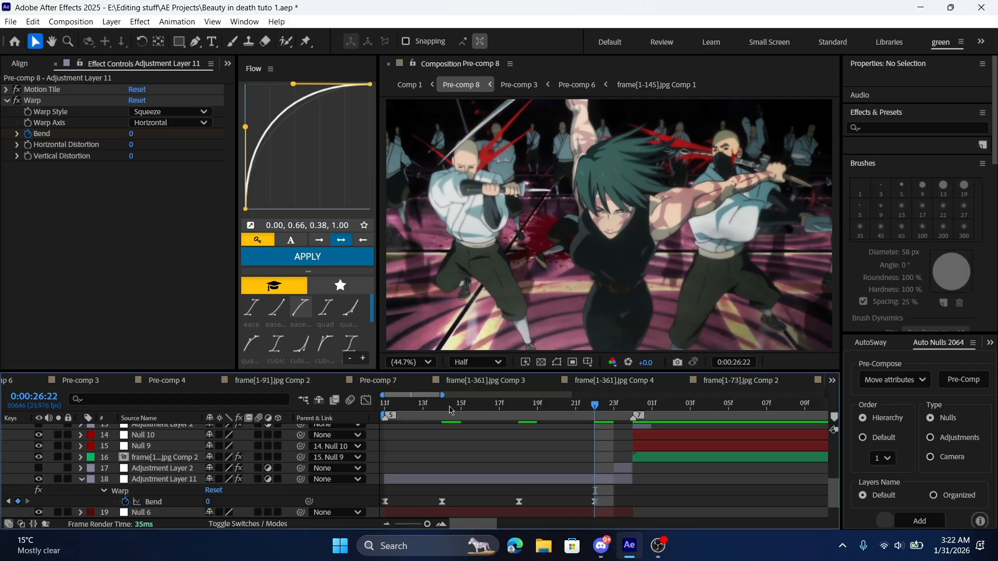
key(space)
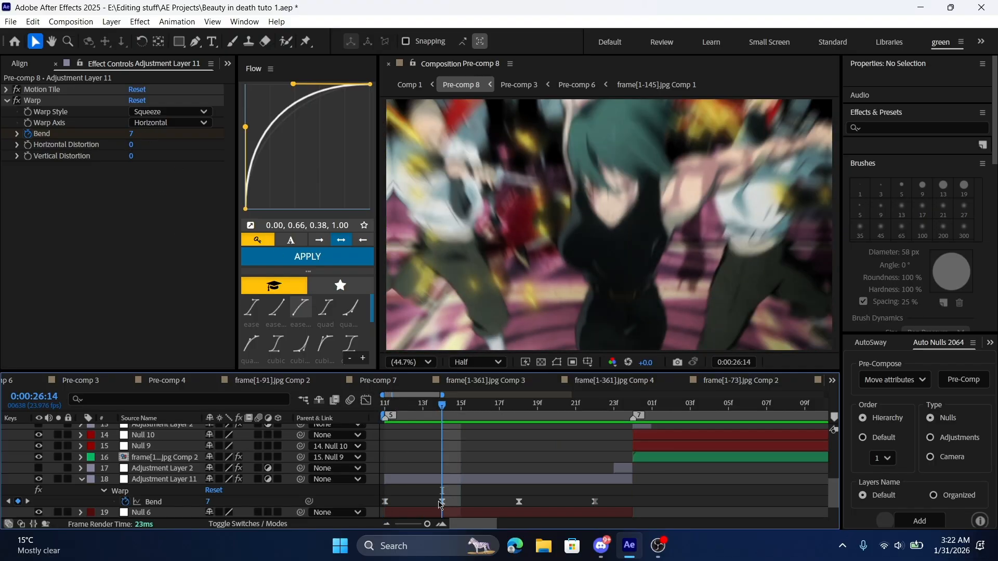
Set the Bend keyframe at 0:00:26:18 to -4, move the second keyframe to 0:00:26:13, and play back the result
click(517, 404)
drag(210, 504, 213, 502)
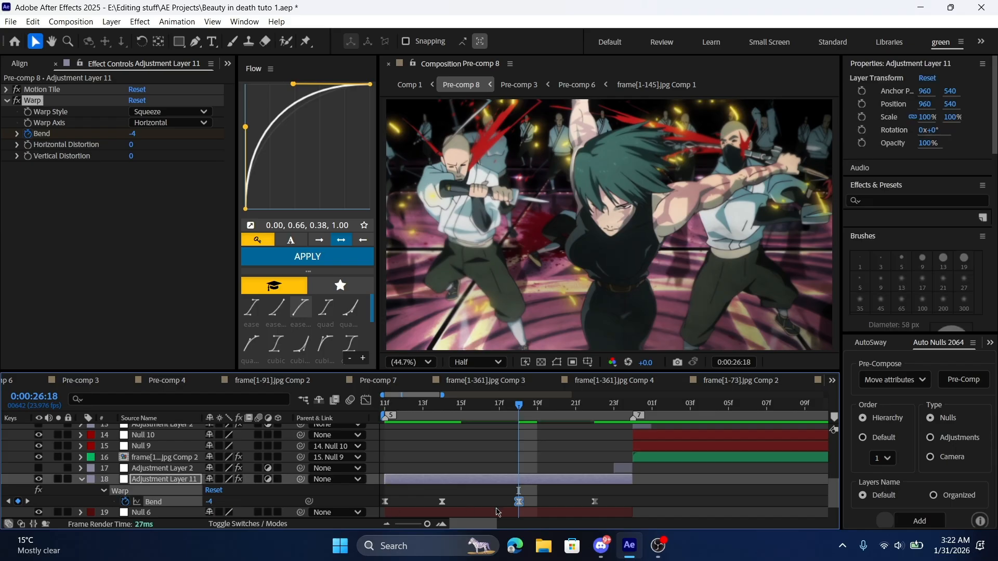
click(430, 504)
drag(442, 502, 423, 503)
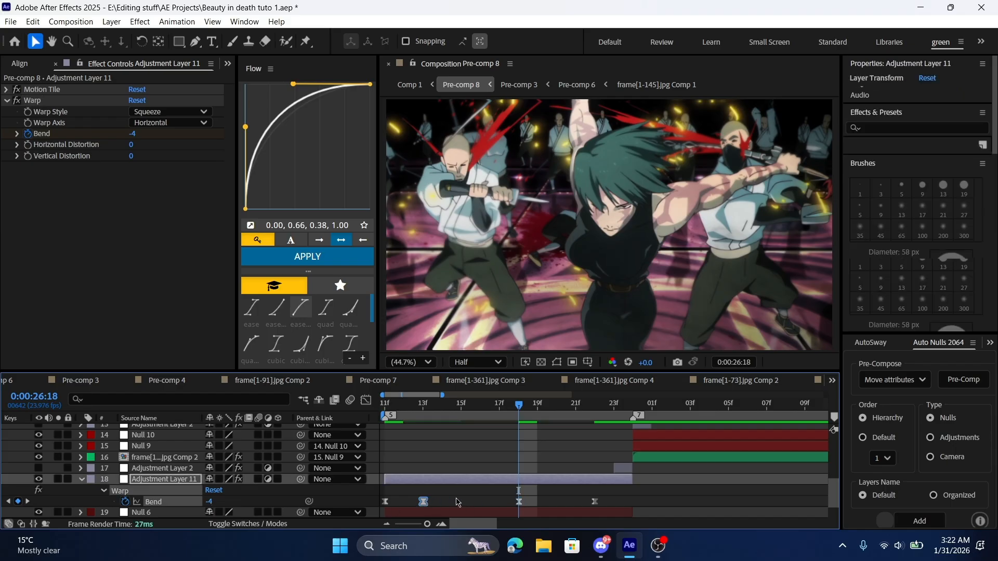
click(457, 502)
drag(401, 405, 365, 413)
key(space)
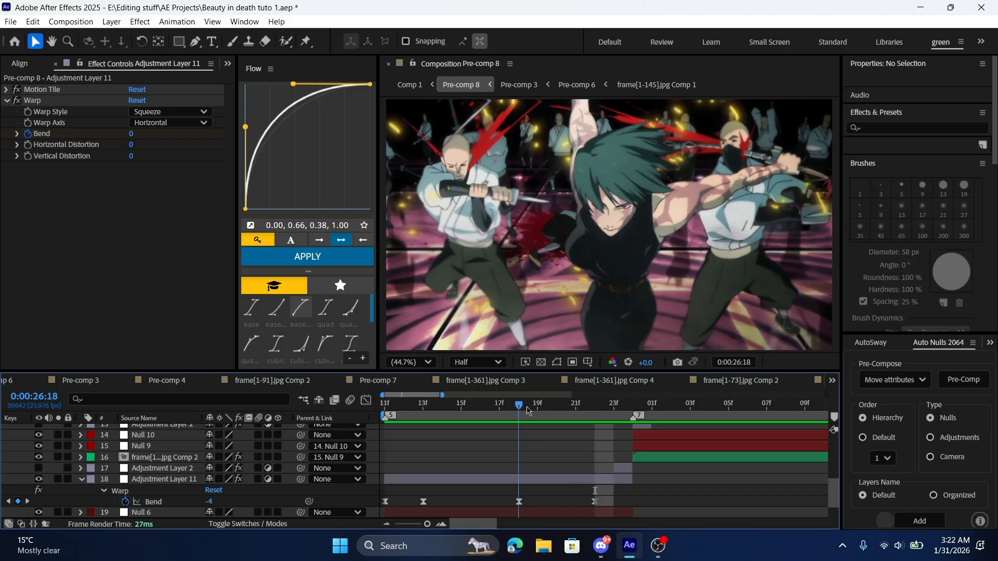
Shorten the outgoing easing handle of the 0:00:26:18 Bend keyframe in the graph editor and play back the motion
drag(609, 503, 494, 489)
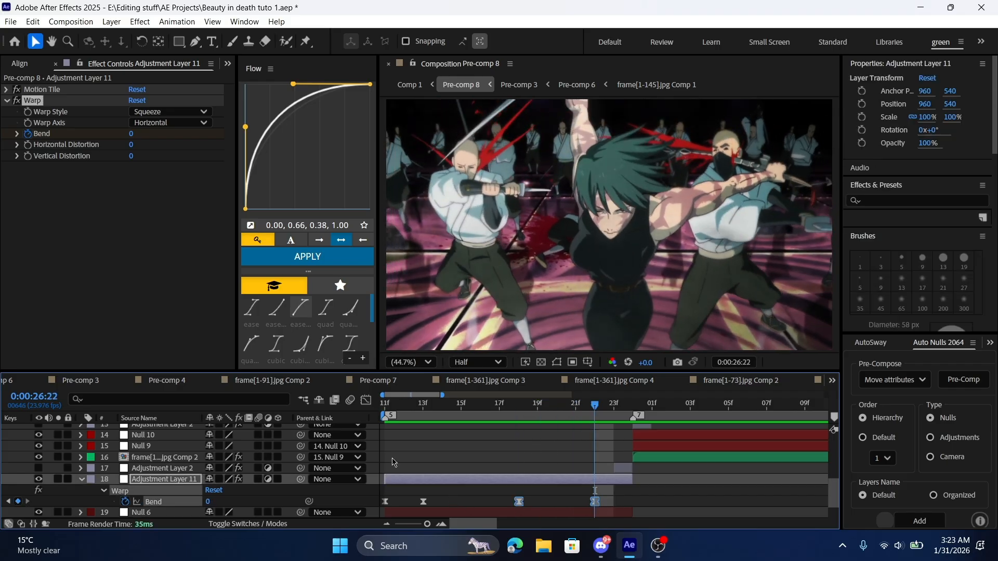
click(369, 404)
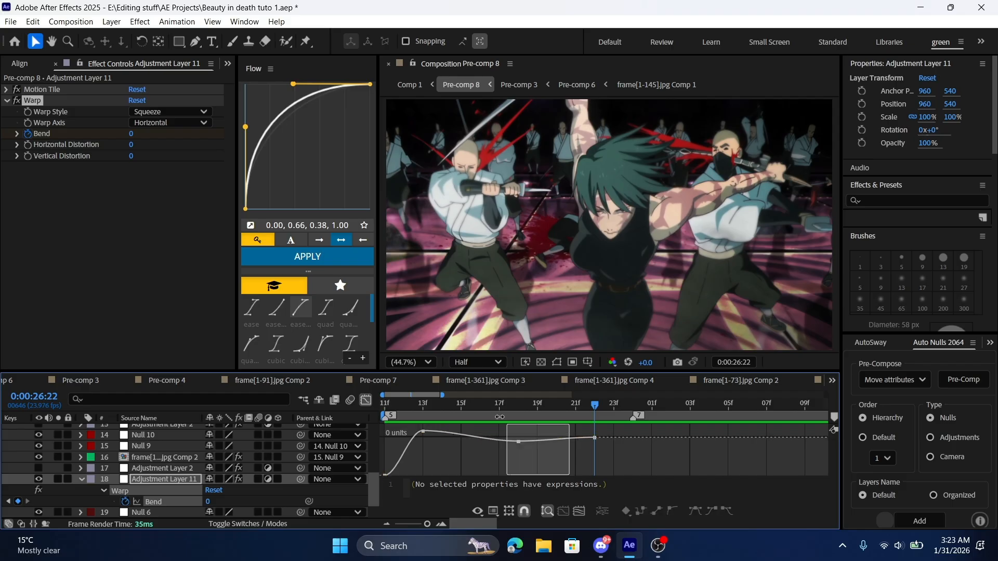
drag(543, 440, 534, 440)
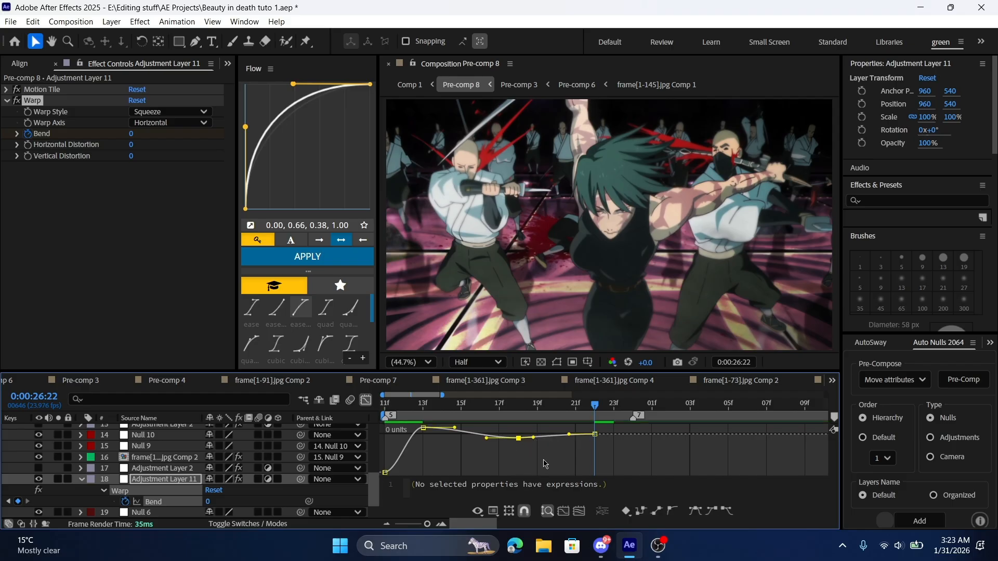
click(366, 400)
drag(466, 407, 358, 404)
key(space)
drag(445, 403, 350, 404)
key(space)
key(space)
Set the first Warp Bend keyframe at 0:00:26:11 to -26 and play back the clip
click(385, 502)
drag(136, 133, 145, 134)
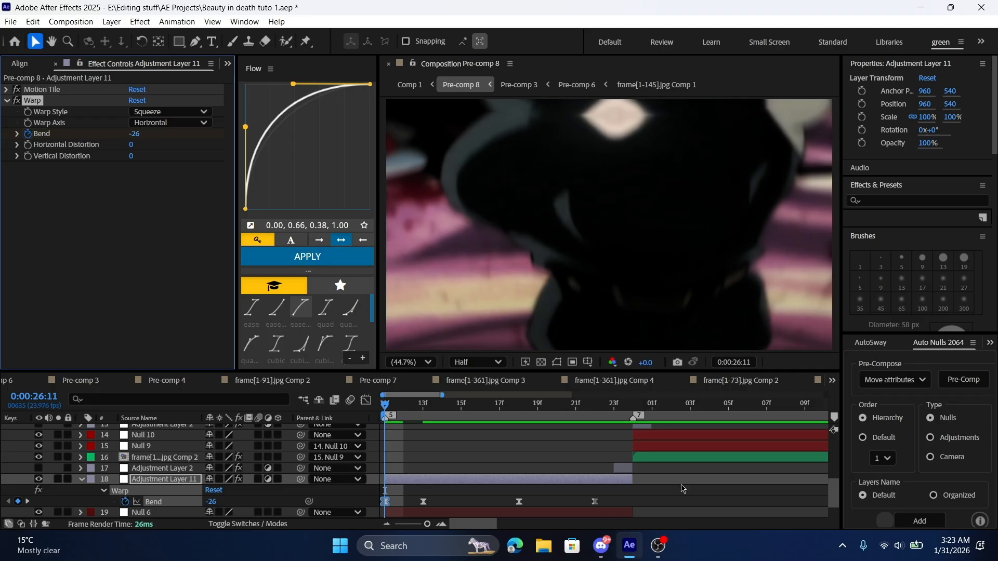
click(686, 498)
key(space)
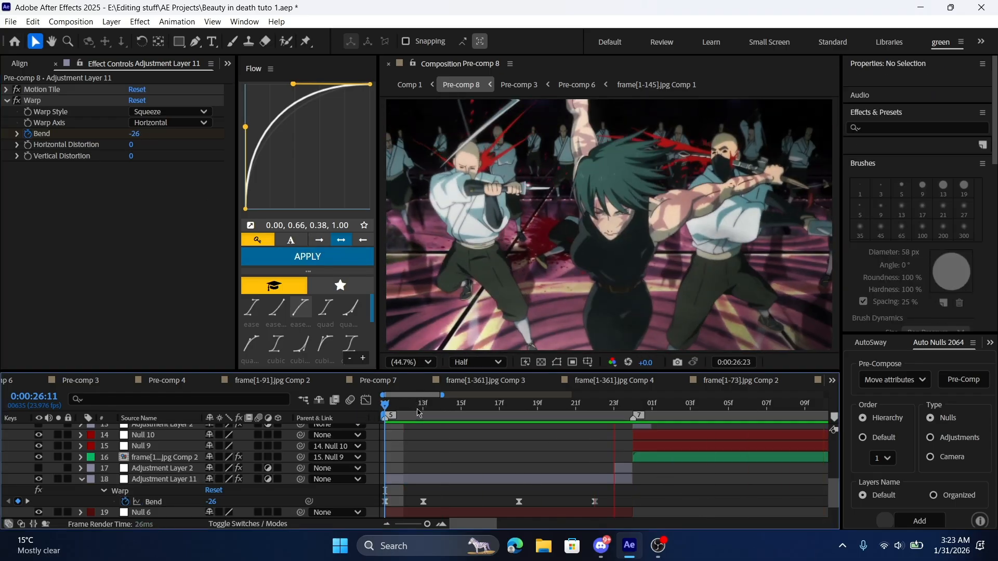
Apply the turb 1 preset to Adjustment Layer 11 and collapse the Warp and Turbulent Displace settings
click(535, 406)
click(548, 480)
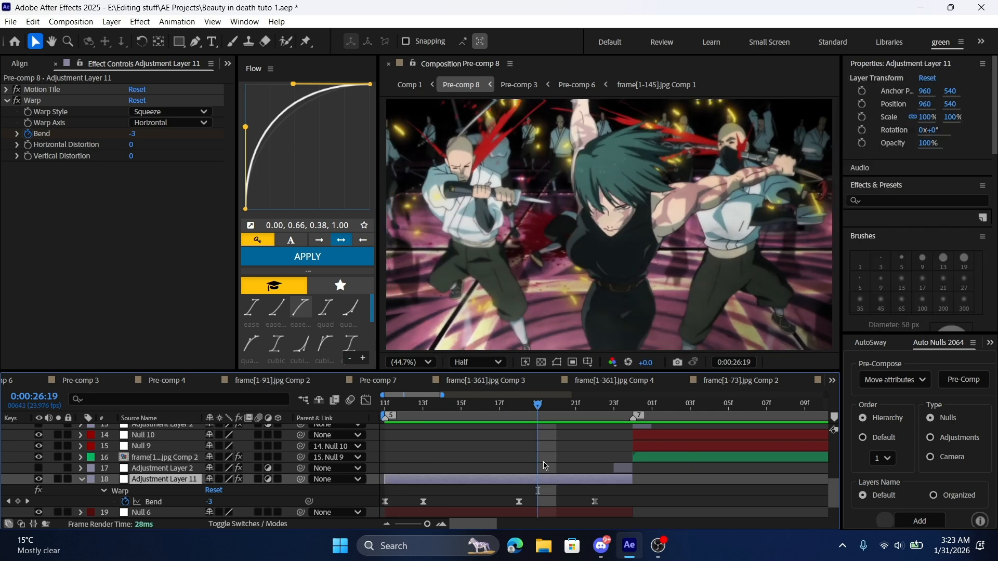
key(ctrl+space)
text(turb)
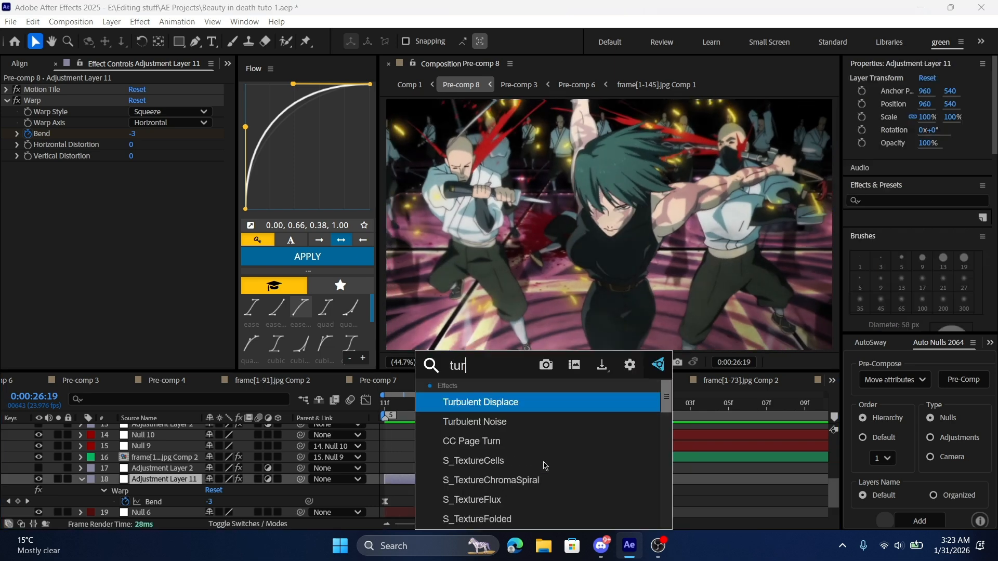
scroll(526, 459, down, 1)
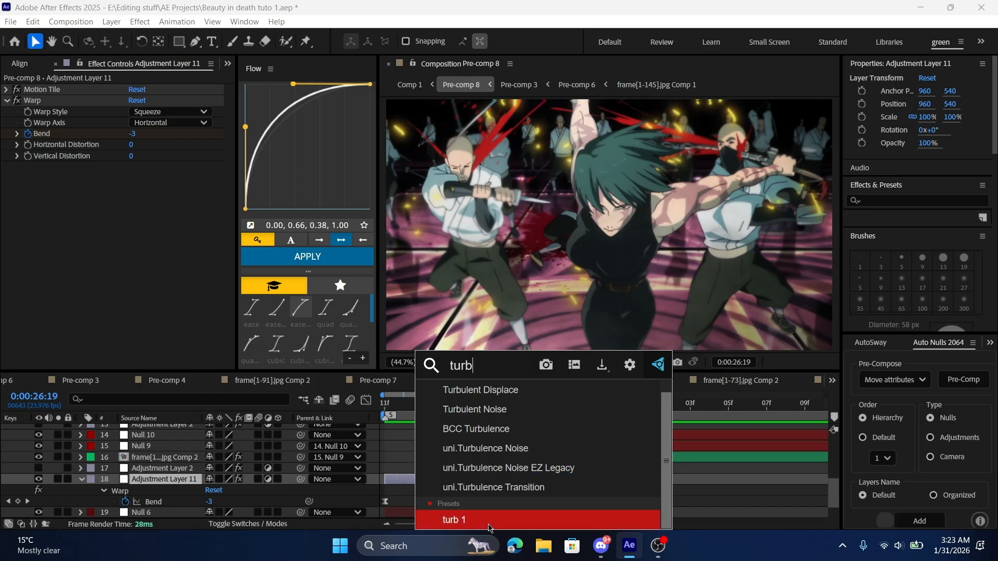
click(514, 520)
click(7, 101)
click(8, 113)
Reveal Adjustment Layer 11's keyframes and retime the Turbulent Displace keyframes to start at 0:00:26:11
key(u)
key(u)
drag(512, 469, 385, 469)
drag(557, 452, 593, 469)
mouse_move(398, 452)
mouse_down()
mouse_move(382, 474)
mouse_move(407, 469)
mouse_up()
drag(477, 406, 501, 417)
drag(408, 469, 397, 469)
drag(581, 452, 558, 469)
click(419, 405)
drag(396, 468, 386, 469)
drag(419, 436, 385, 435)
Play back Adjustment Layer 11's distortion and select the Adjustment Layer 2 directly above it at 0:00:26:23
scroll(457, 468, up, 2)
key(space)
drag(424, 409, 524, 412)
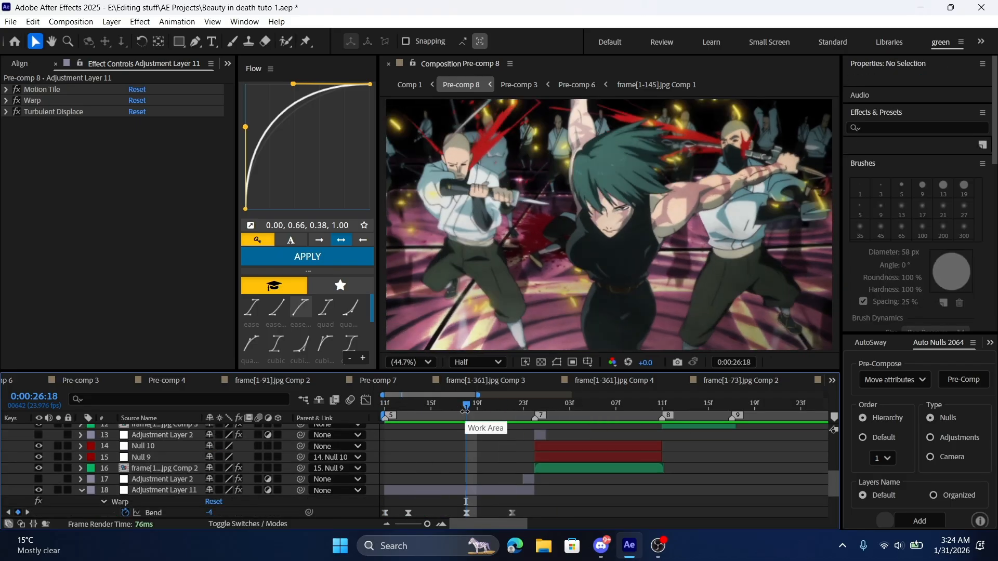
click(713, 483)
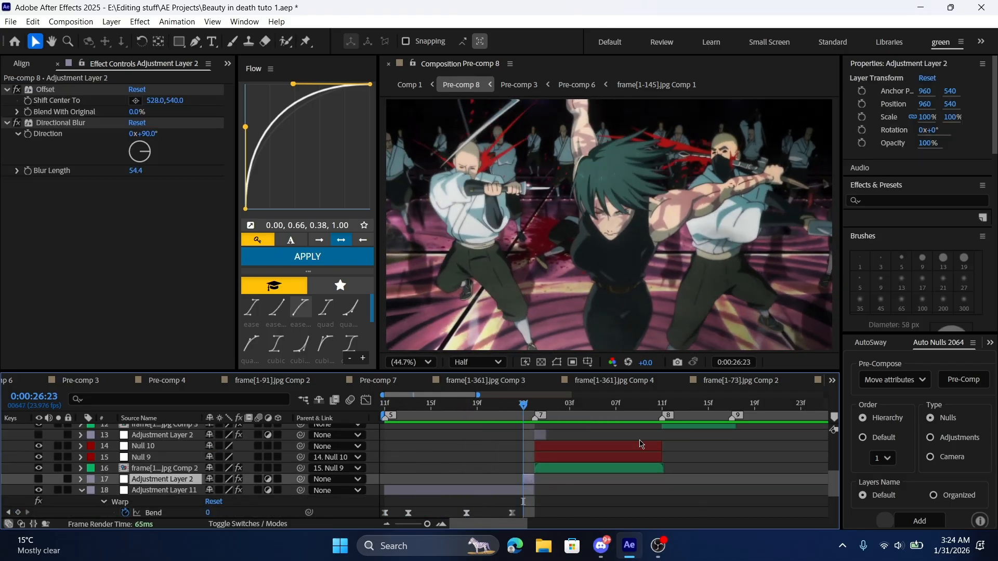
Make the Adjustment Layer 2 at 0:00:26:23 visible, play it back and review its Offset and Directional Blur settings
click(39, 480)
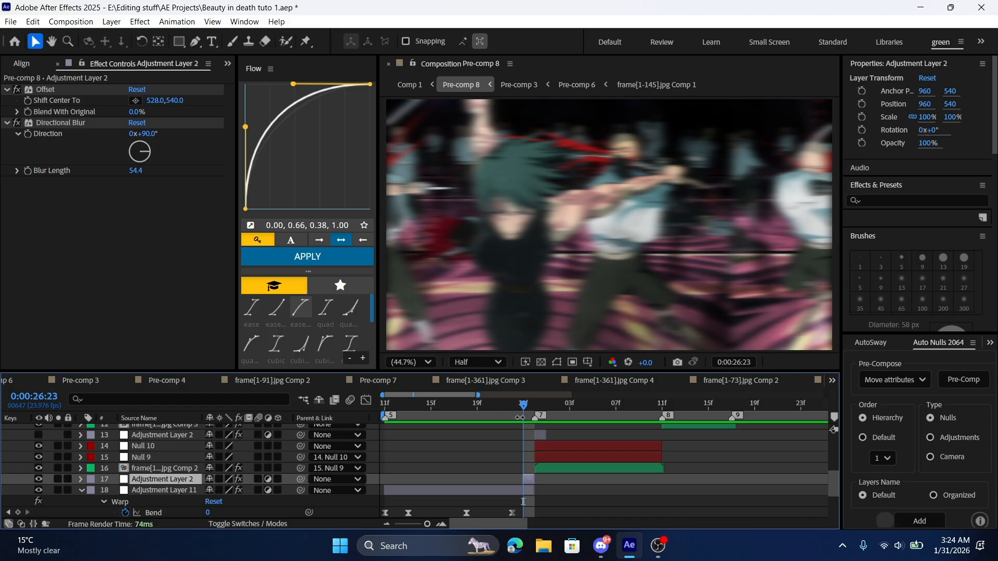
key(space)
key(space)
click(6, 89)
click(6, 100)
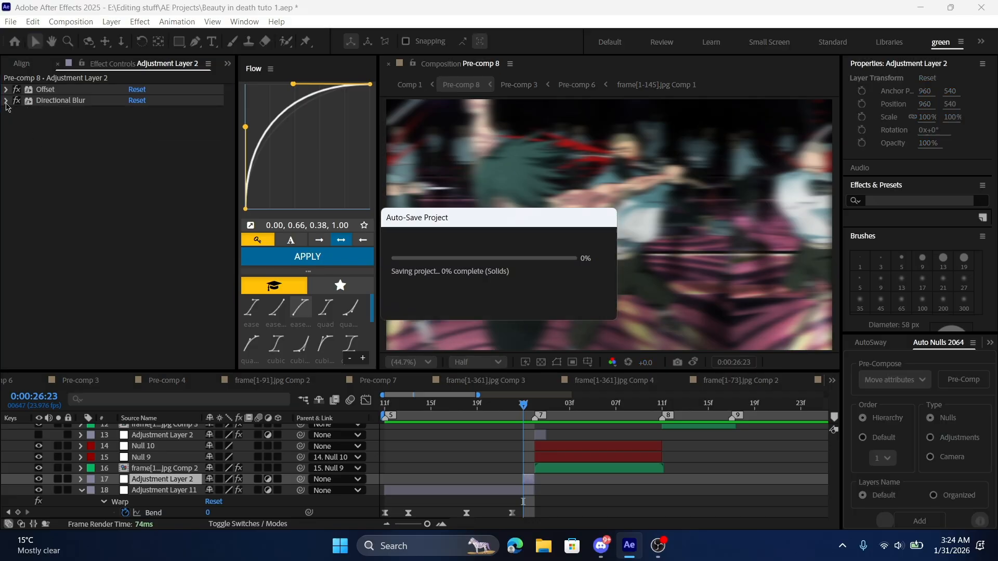
click(6, 101)
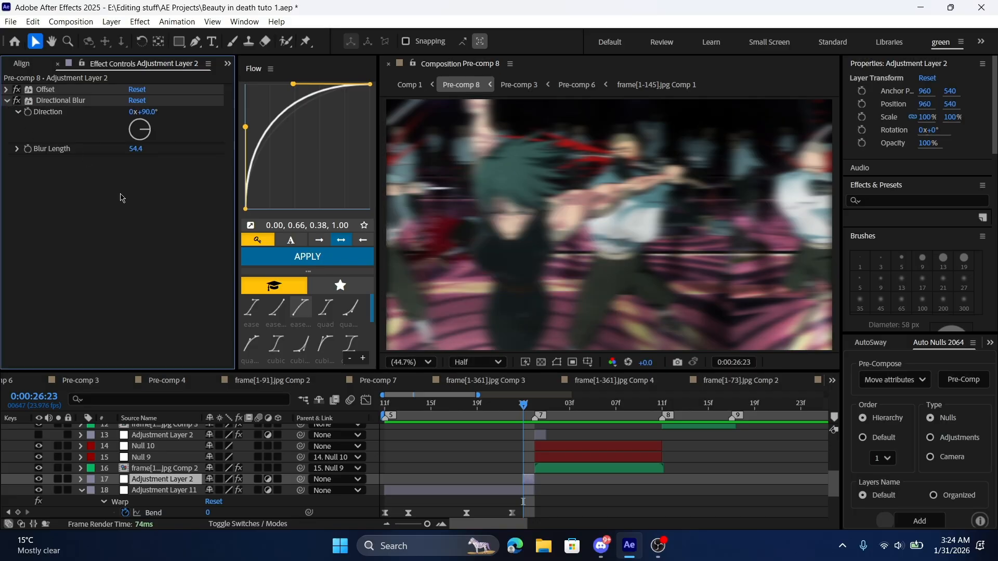
click(6, 102)
click(6, 90)
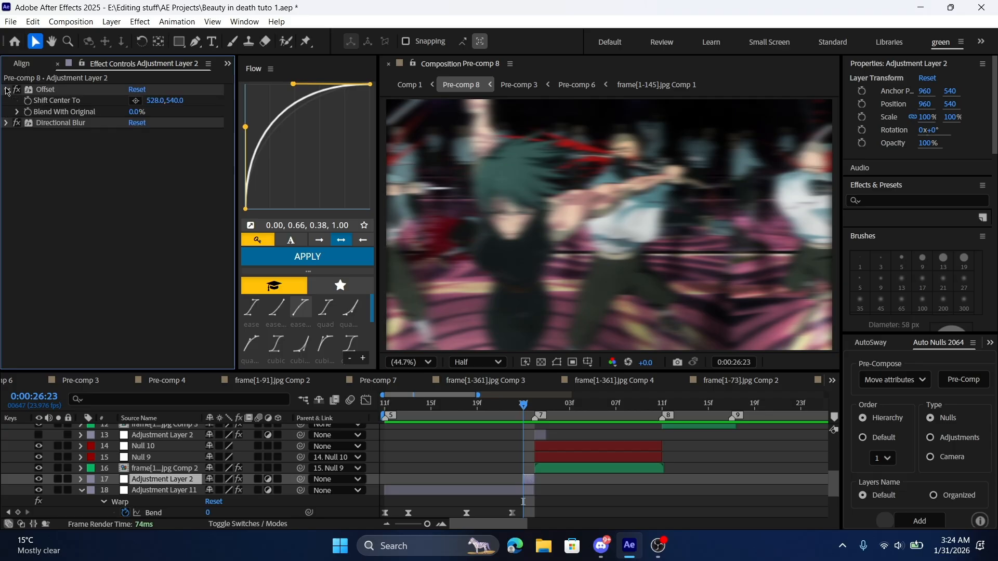
click(6, 123)
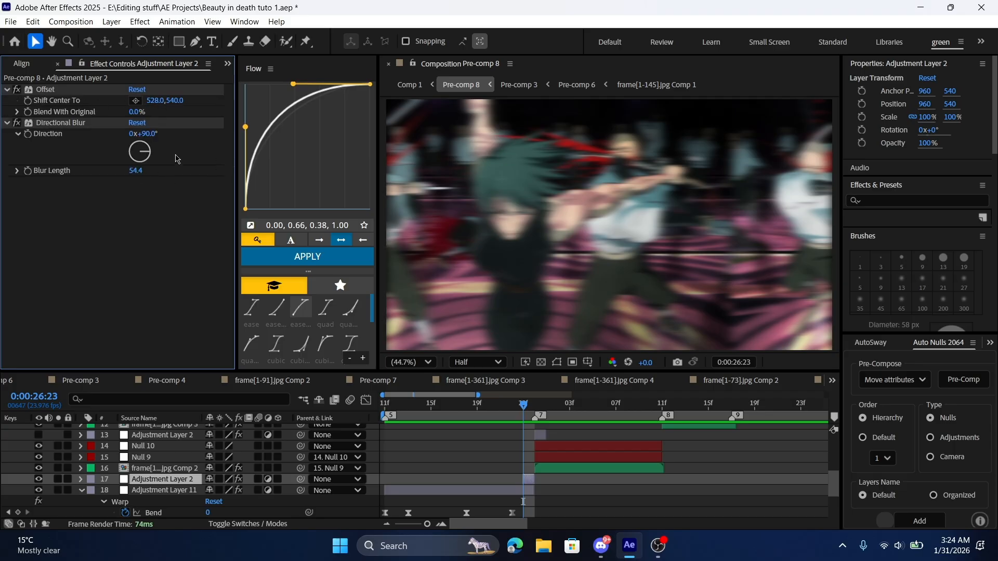
Make the Adjustment Layer 2 at 0:00:27:00 visible and play back the transition from 0:00:26:11
click(545, 432)
key(Page_Down)
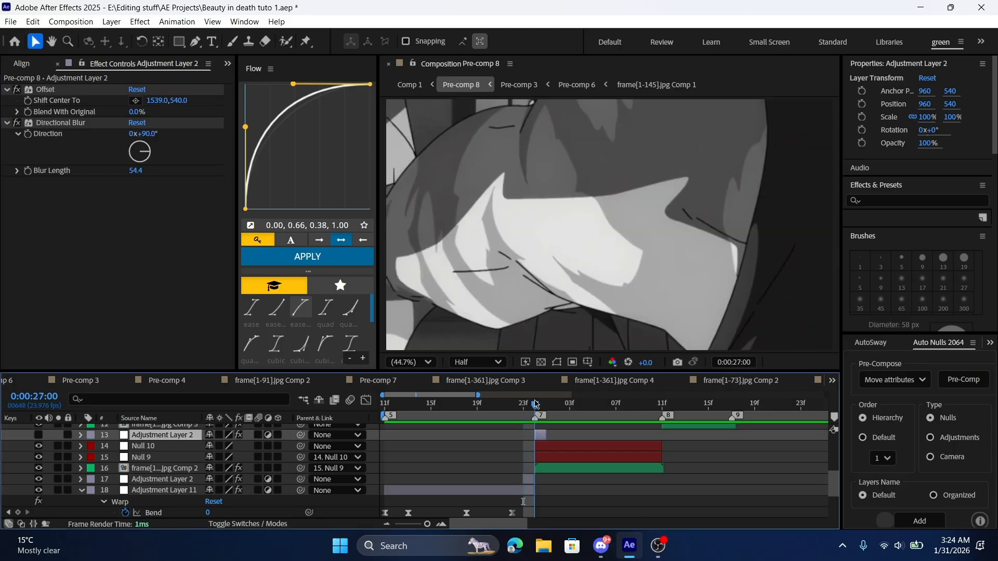
scroll(526, 478, up, 2)
scroll(546, 491, down, 2)
click(38, 435)
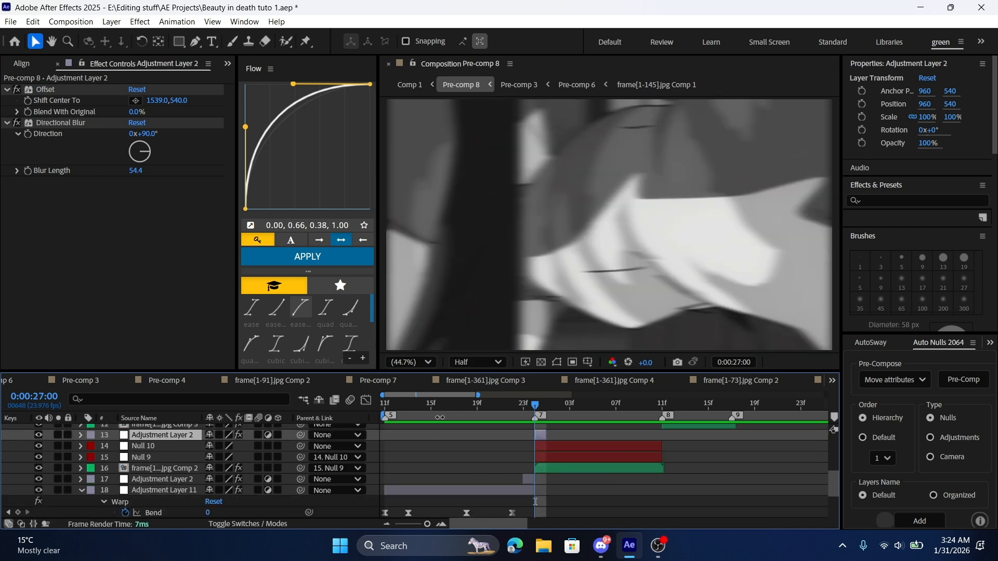
drag(442, 405, 385, 407)
key(space)
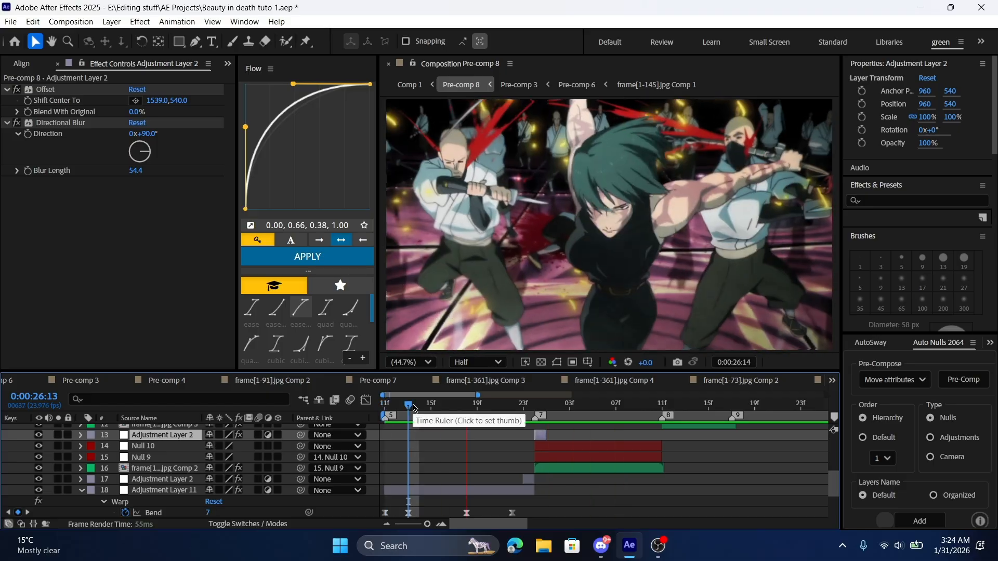
click(421, 409)
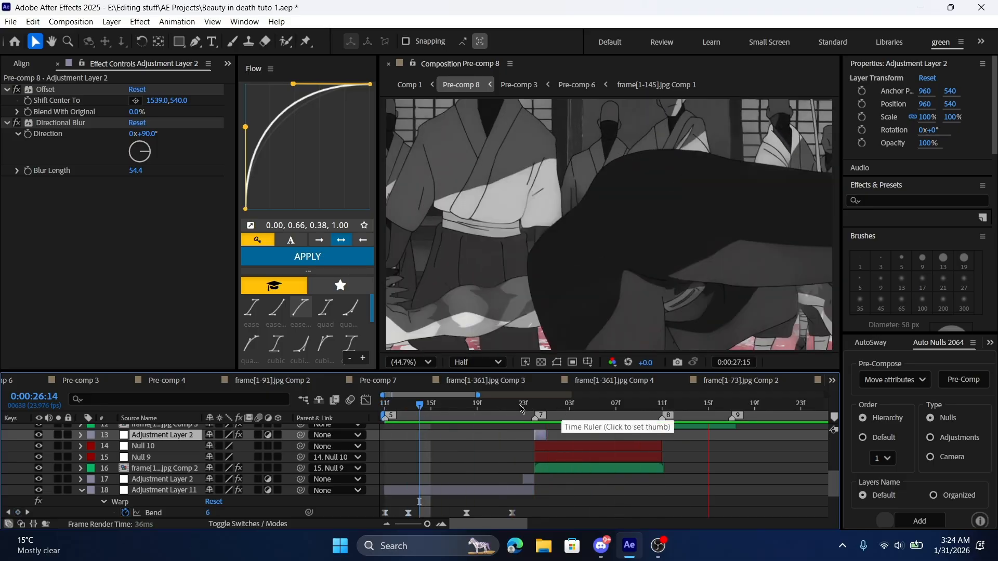
drag(525, 409, 547, 407)
Select Adjustment Layer 7 around 0:00:27:12 and reveal its keyframed properties
click(691, 480)
scroll(738, 503, up, 3)
click(674, 409)
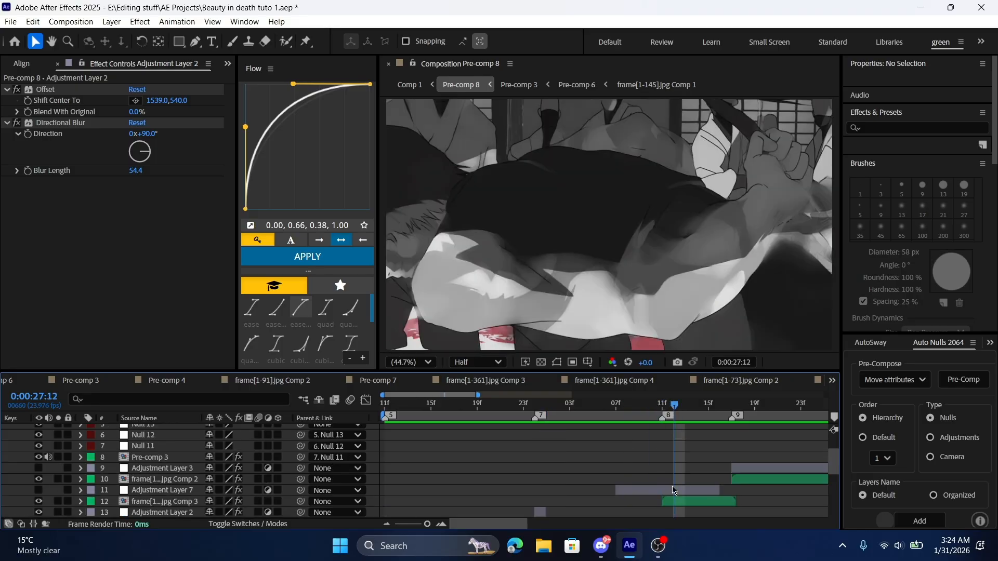
click(662, 492)
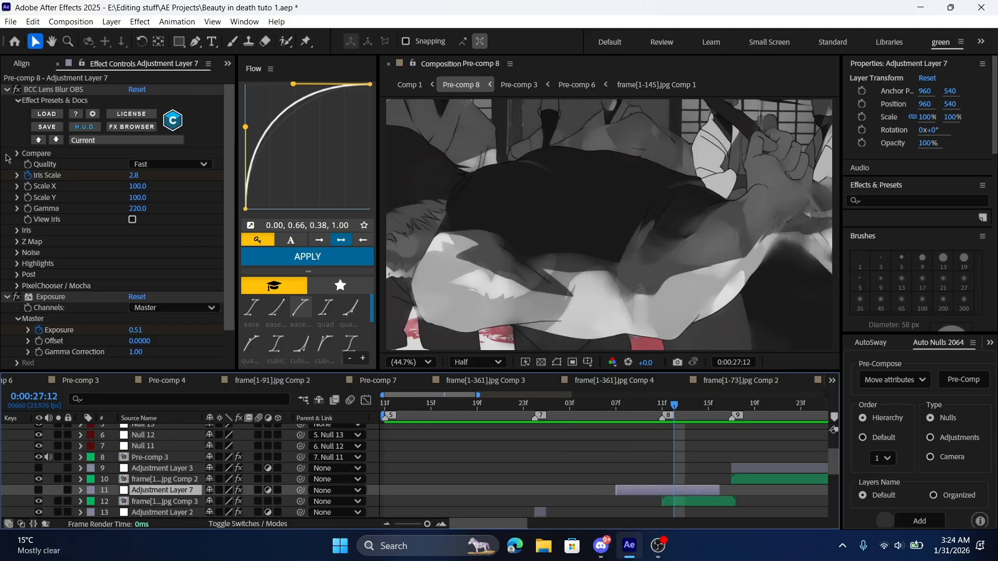
click(7, 89)
click(7, 89)
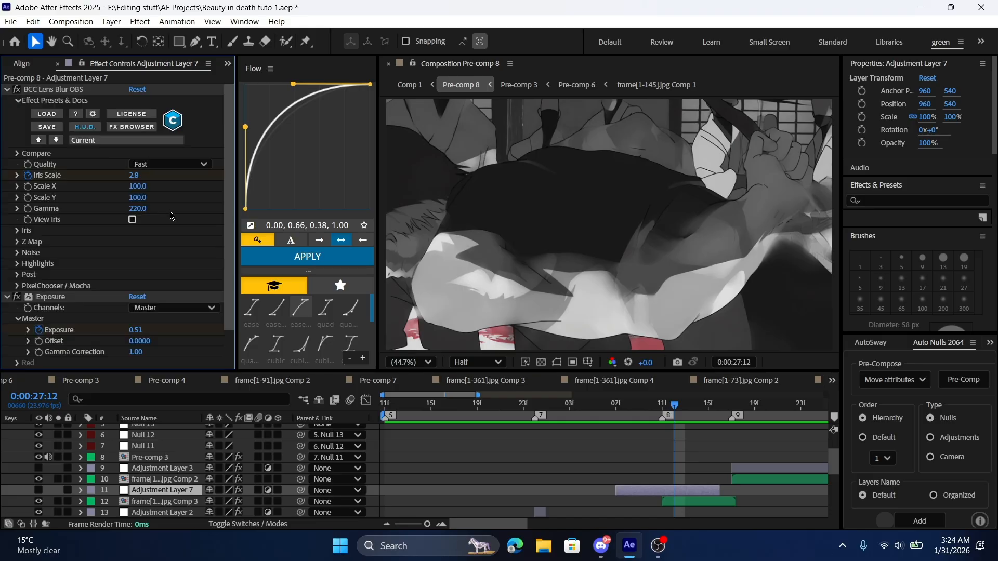
key(u)
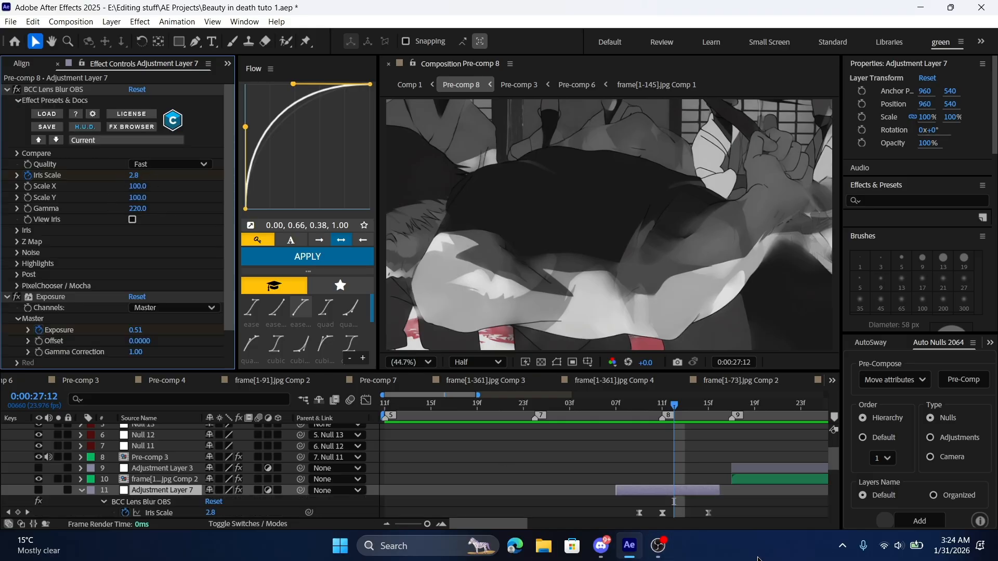
Examine Adjustment Layer 7's Iris Scale and Exposure keyframes at 0:00:27:11
scroll(690, 504, down, 3)
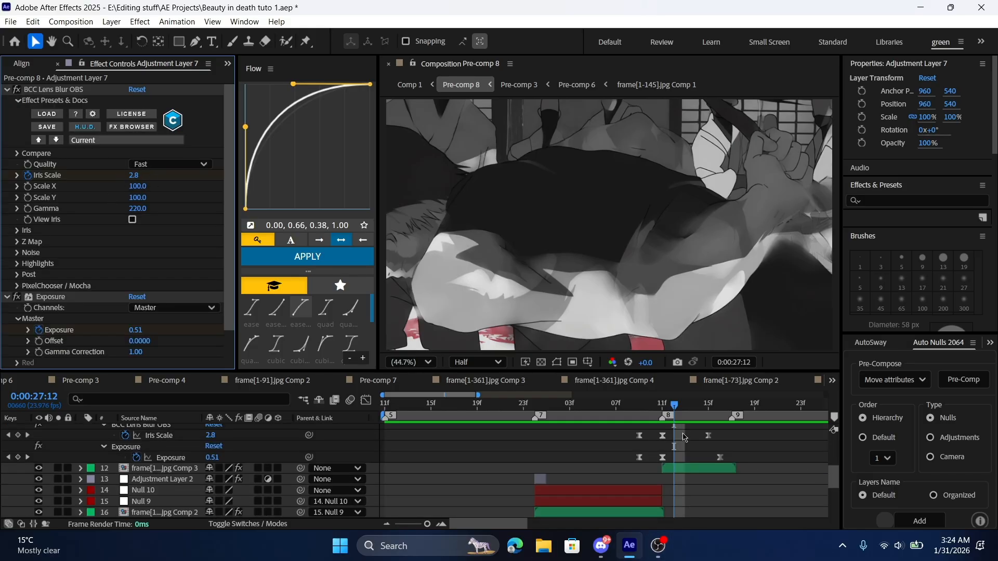
drag(724, 430, 593, 449)
click(714, 443)
key(Page_Up)
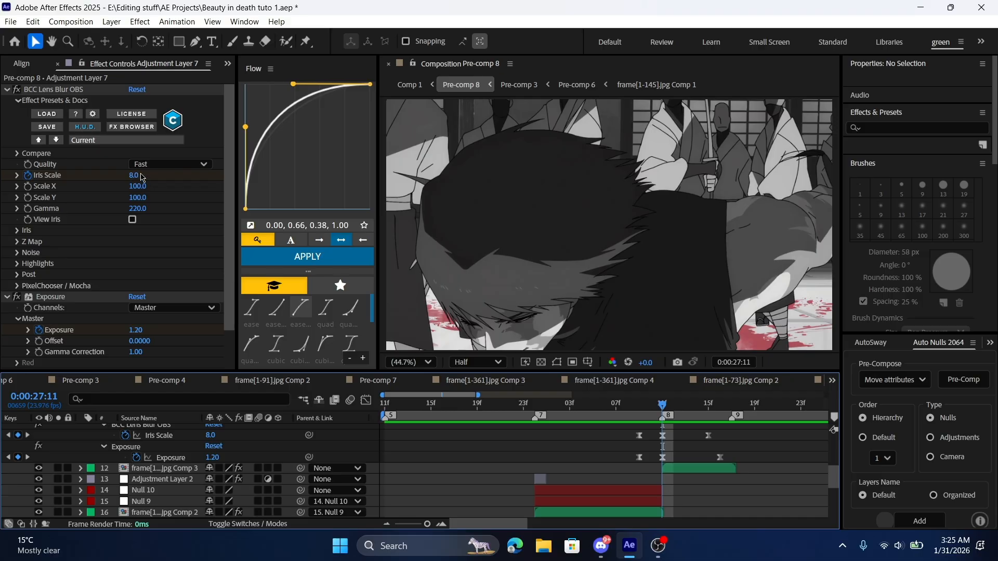
click(662, 458)
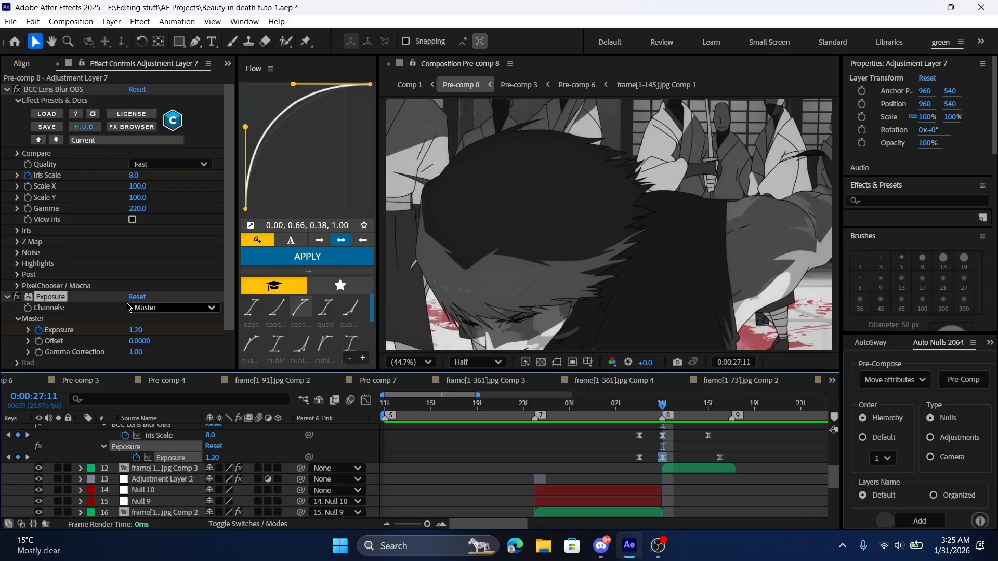
click(676, 446)
Make Adjustment Layer 7 visible and play back its blur and exposure flash from 0:00:27:05
scroll(571, 483, up, 3)
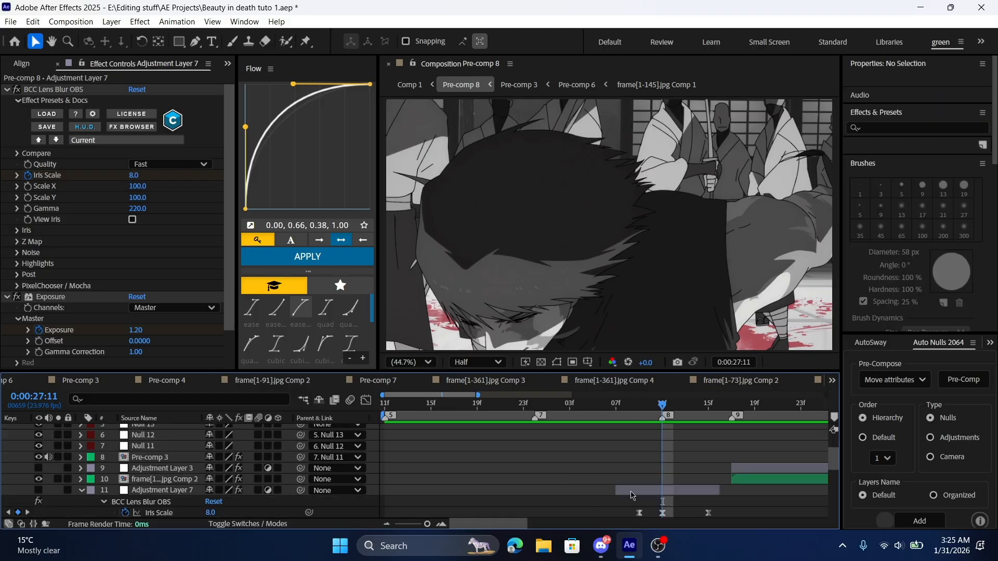
click(629, 491)
click(38, 491)
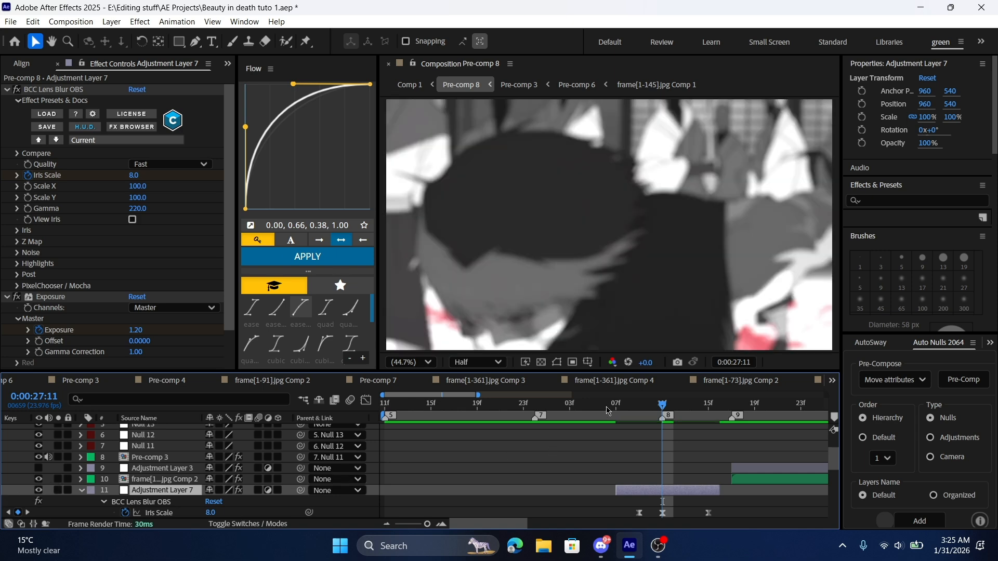
click(604, 405)
drag(605, 409, 660, 421)
click(605, 408)
key(space)
mouse_move(606, 409)
mouse_down()
mouse_move(672, 412)
mouse_move(594, 409)
mouse_up()
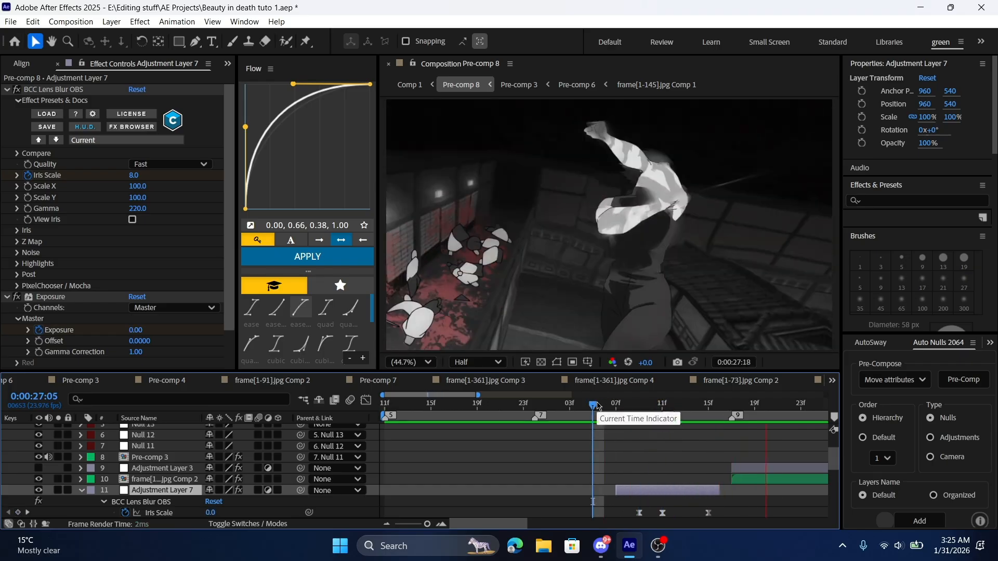
key(space)
Make Adjustment Layer 3 visible at 0:00:27:18 and review its S_TimeWarpRGB and Looks effects
drag(597, 407, 547, 463)
click(563, 472)
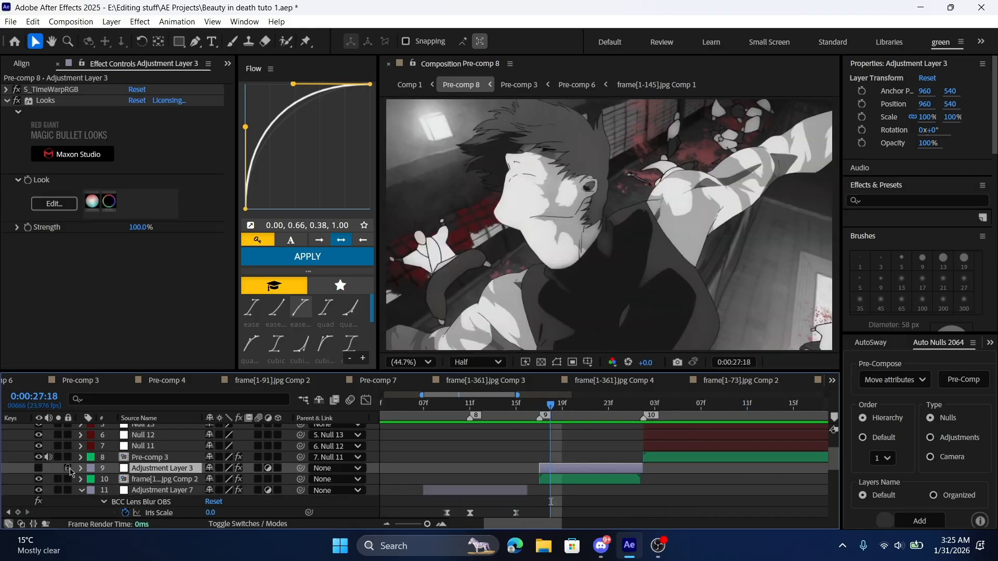
click(38, 468)
key(ctrl+shift+a)
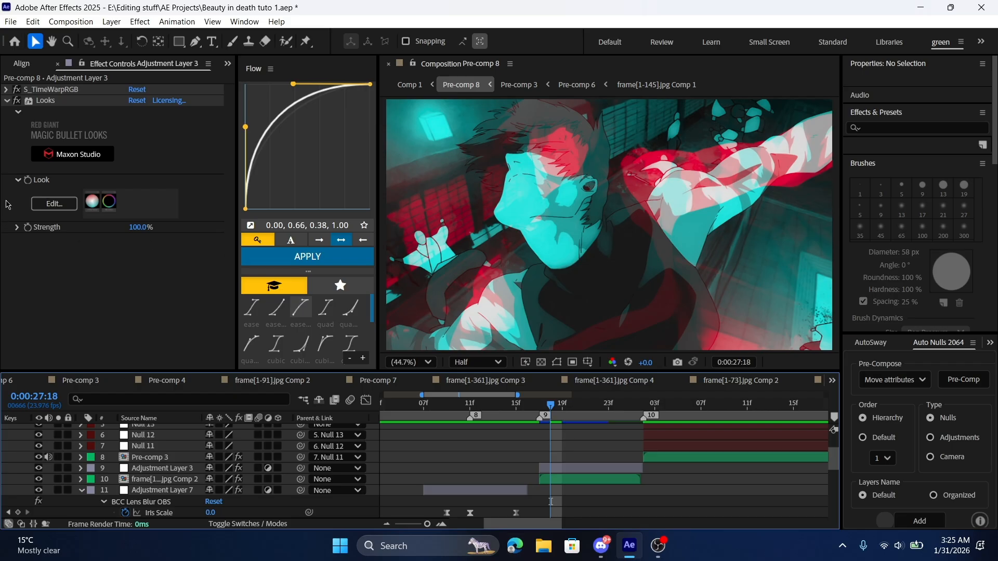
click(7, 101)
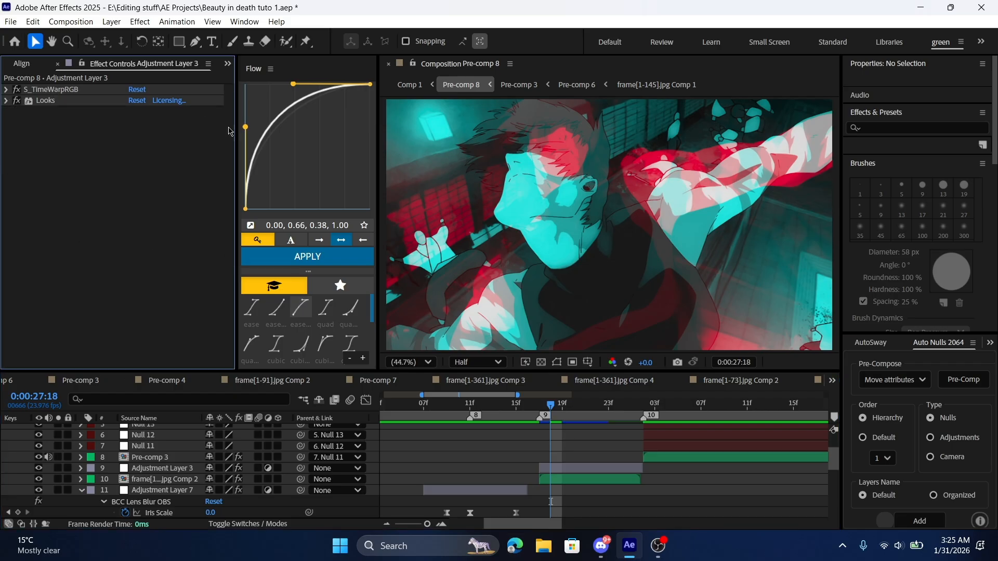
click(6, 101)
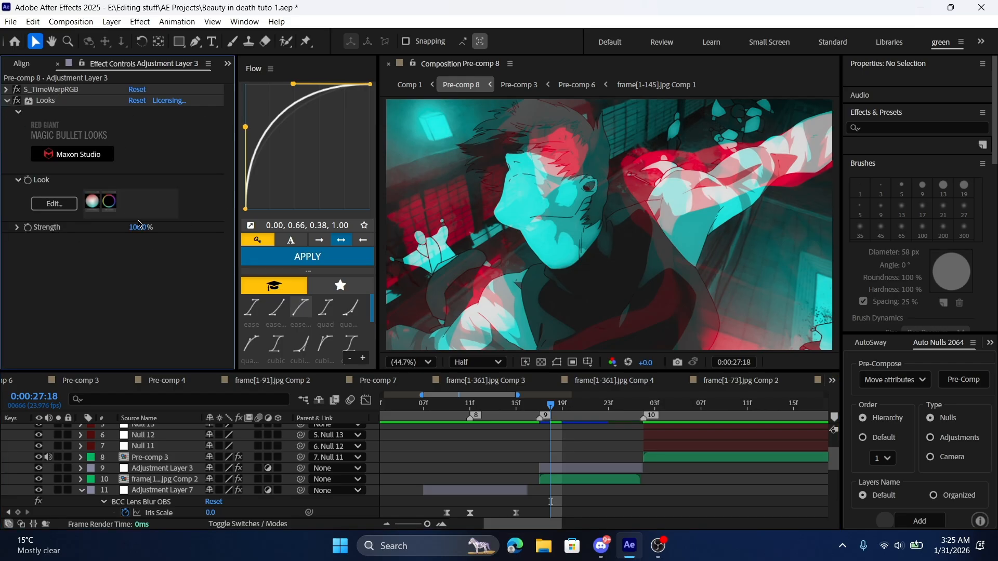
click(9, 103)
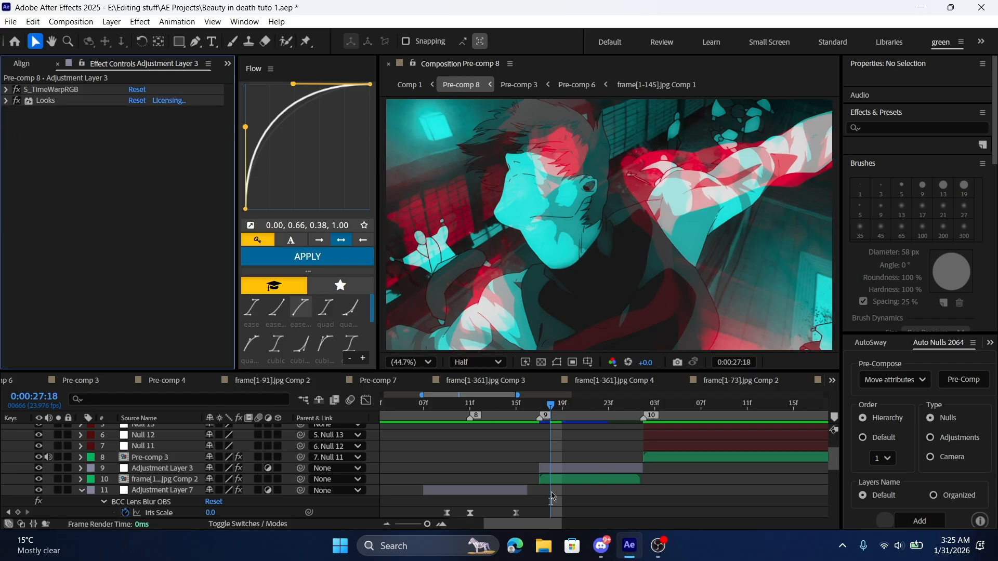
Scrub Pre-comp 8 from 0:00:27:14 to 0:00:29:13 to examine the colour effect and the clips that follow
click(386, 524)
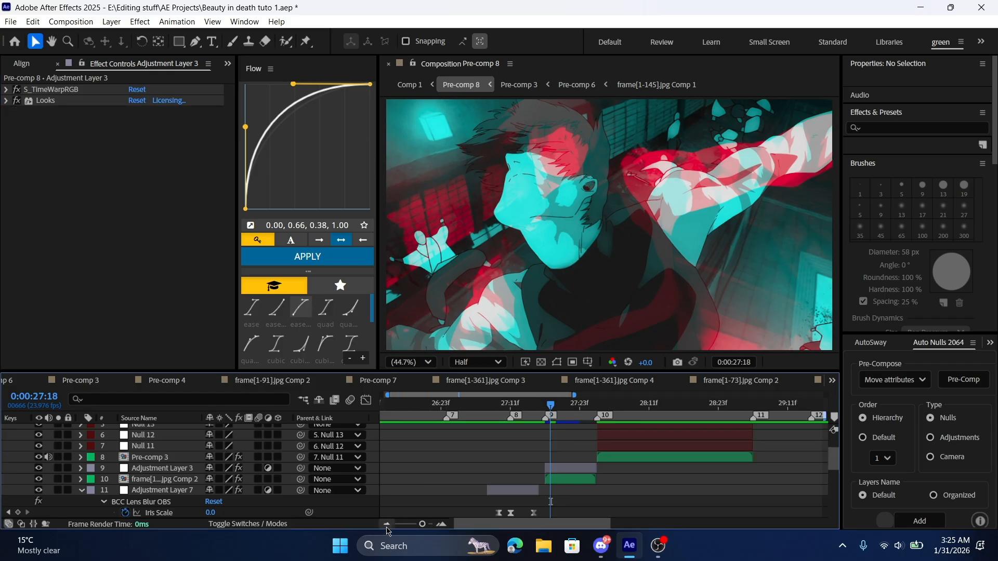
click(531, 407)
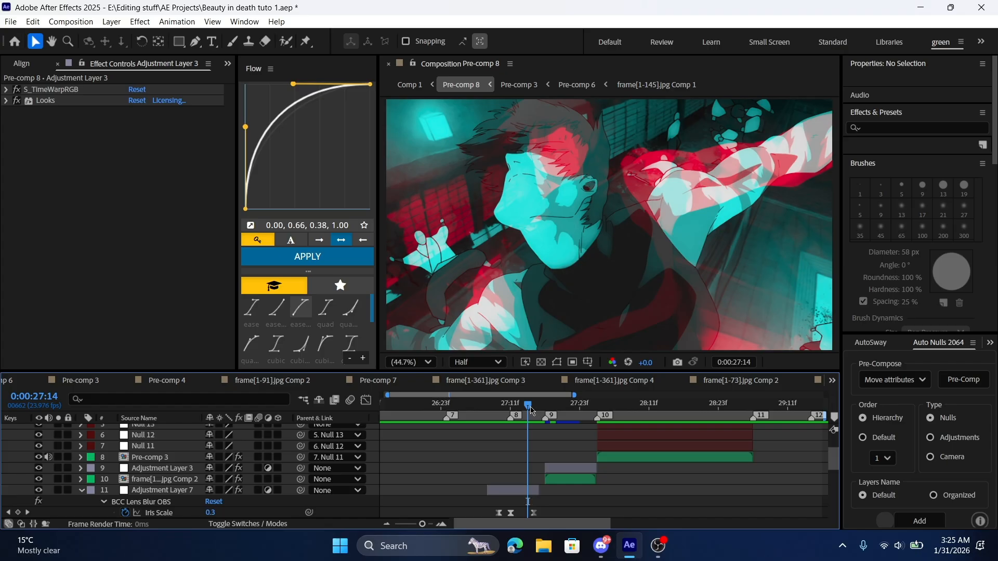
click(560, 409)
mouse_move(563, 413)
mouse_down()
mouse_move(591, 414)
mouse_move(547, 417)
mouse_move(594, 424)
mouse_move(575, 427)
mouse_move(584, 416)
mouse_move(555, 410)
mouse_up()
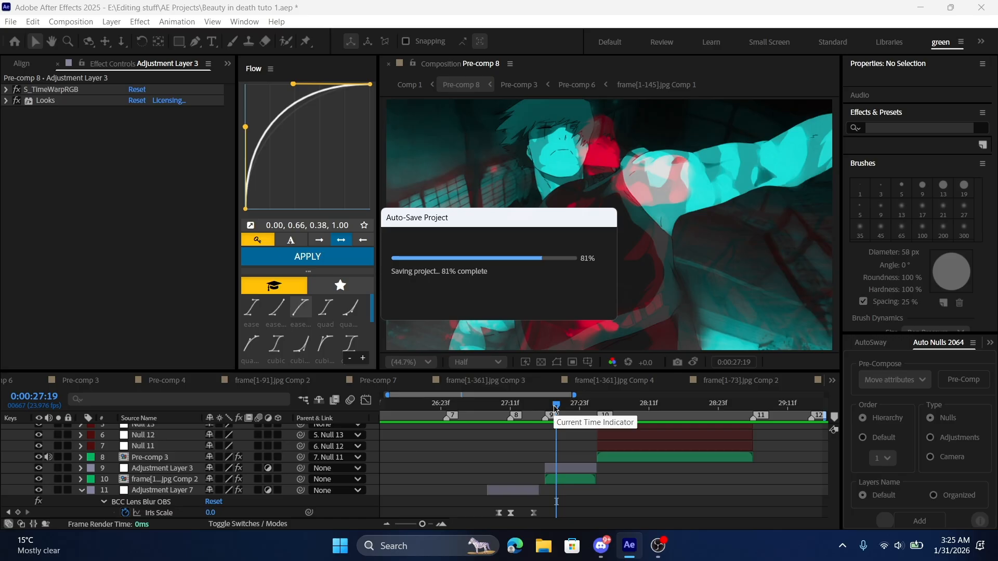
drag(555, 411, 655, 461)
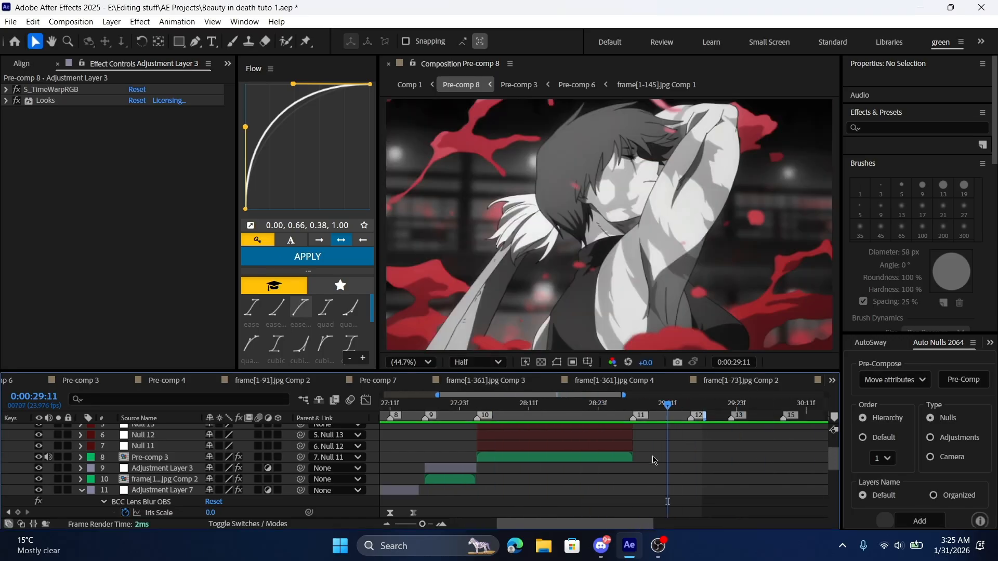
scroll(656, 461, up, 3)
drag(661, 410, 679, 415)
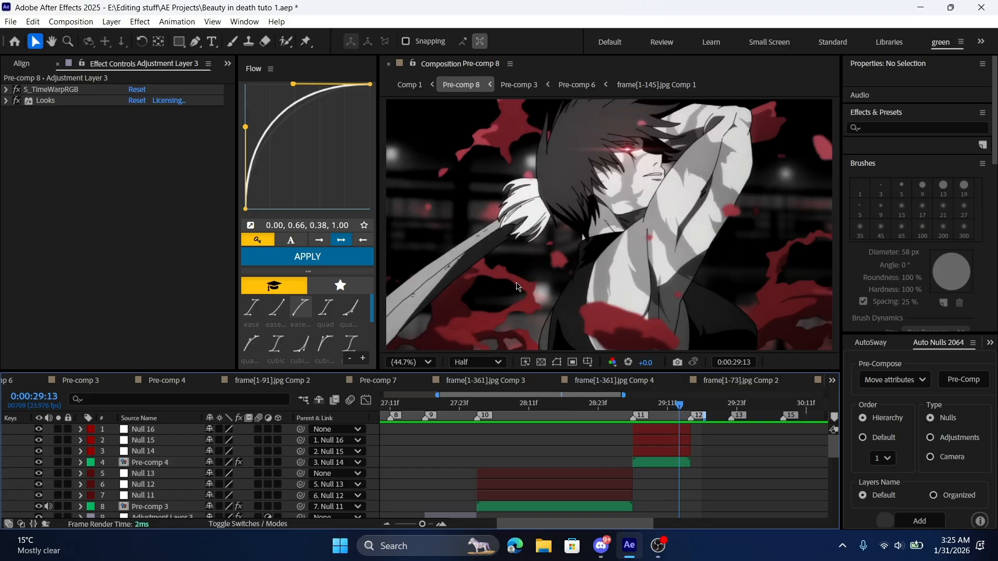
Open Pre-comp 4 and examine Adjustment Layer 6's S_Hotspots settings at 0:00:29:14
double_click(661, 462)
drag(693, 410, 780, 416)
click(611, 477)
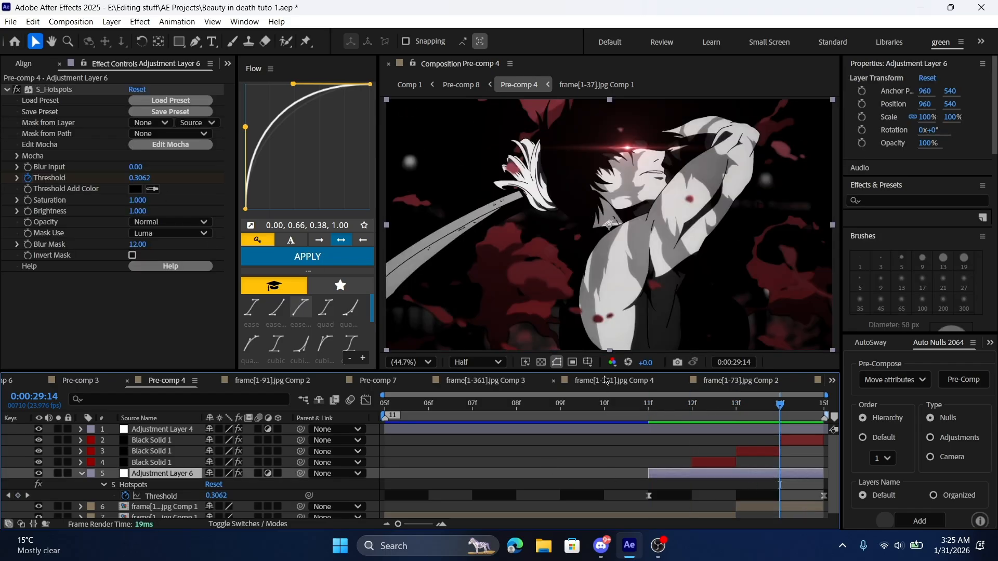
Return to Comp 1, reopen Pre-comp 8 and move the current time to 0:00:26:11
click(410, 85)
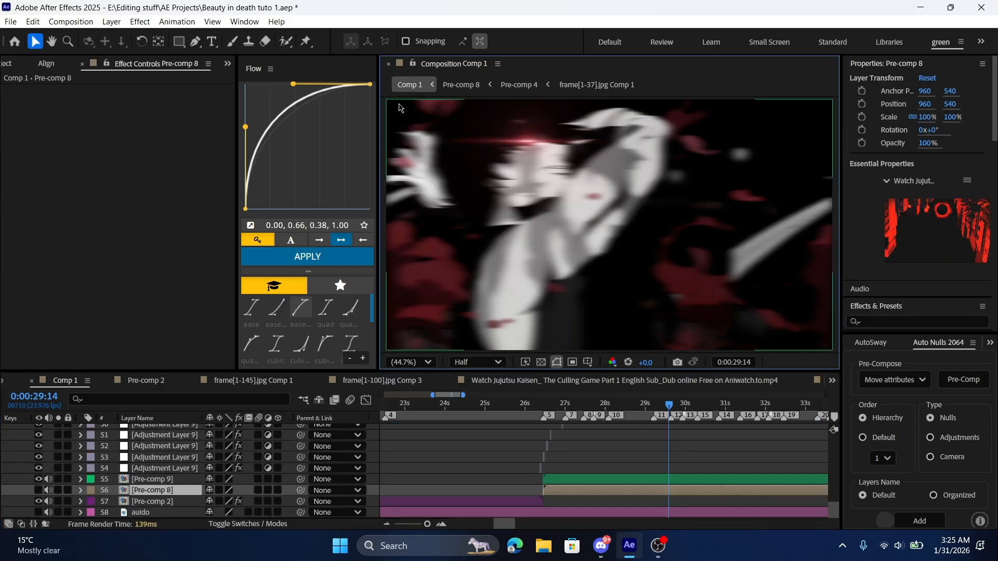
double_click(631, 491)
drag(541, 407, 385, 413)
scroll(463, 457, down, 8)
scroll(468, 469, up, 3)
Collapse the revealed keyframe properties of all layers in Pre-comp 8
click(556, 486)
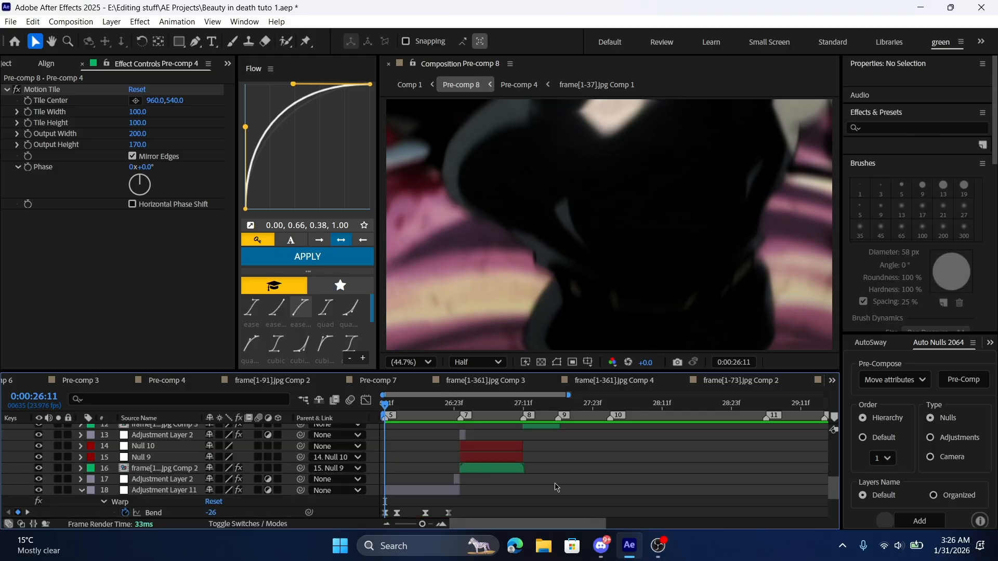
scroll(556, 488, up, 5)
key(u)
scroll(555, 478, down, 4)
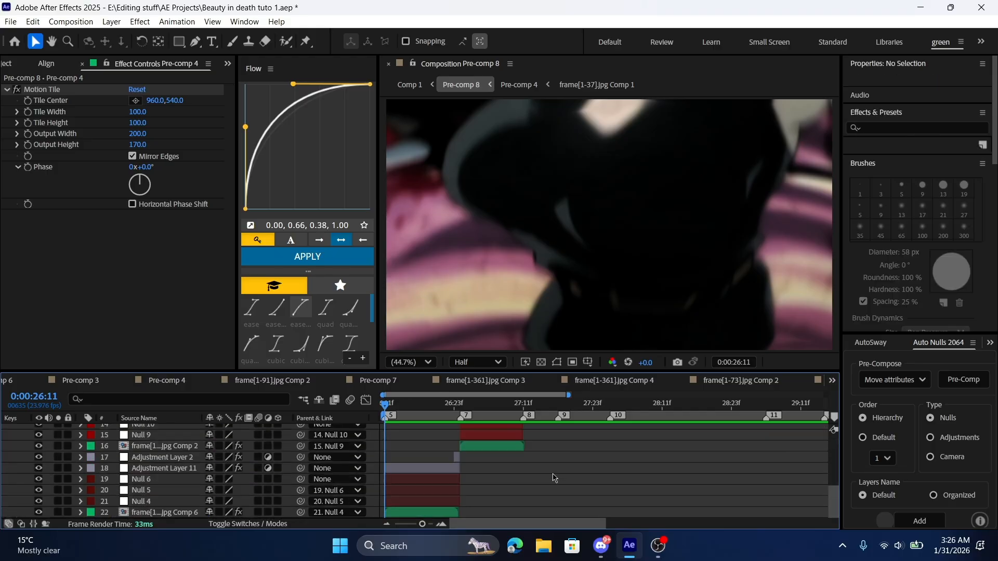
Add a new adjustment layer directly above Adjustment Layer 11 and move the current time to 0:00:27:00
click(441, 524)
click(411, 468)
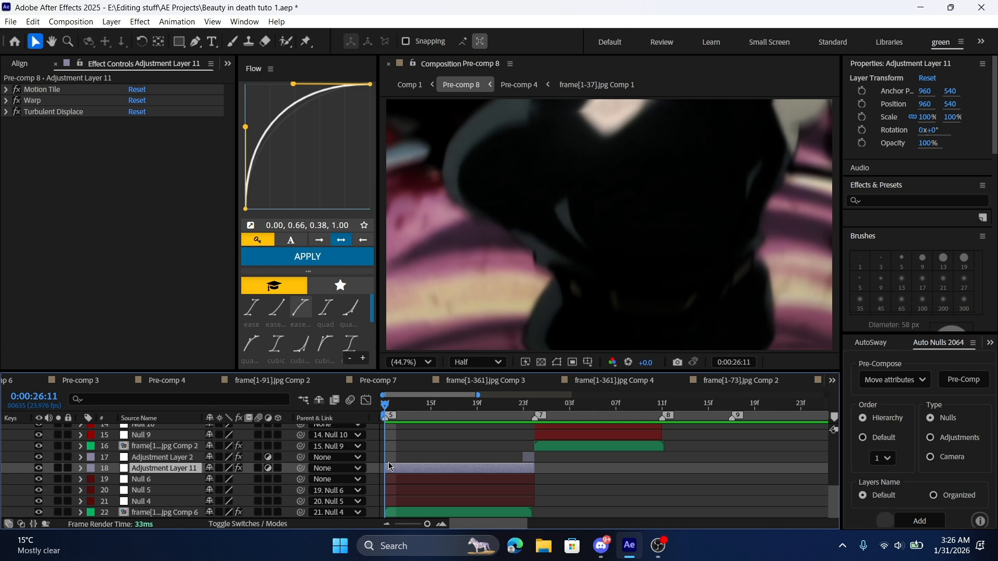
key(ctrl+alt+y)
drag(405, 406, 538, 469)
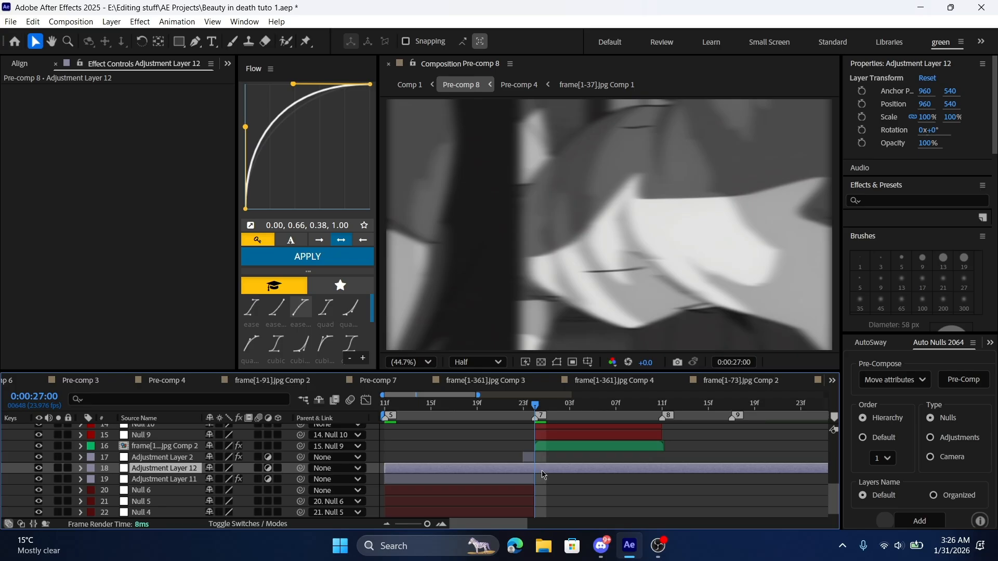
Split Adjustment Layer 12 at 0:00:27:00, delete the later part, move the rest above Adjustment Layer 2, and return to 0:00:26:11
key(ctrl+shift+d)
key(Delete)
drag(177, 468, 188, 456)
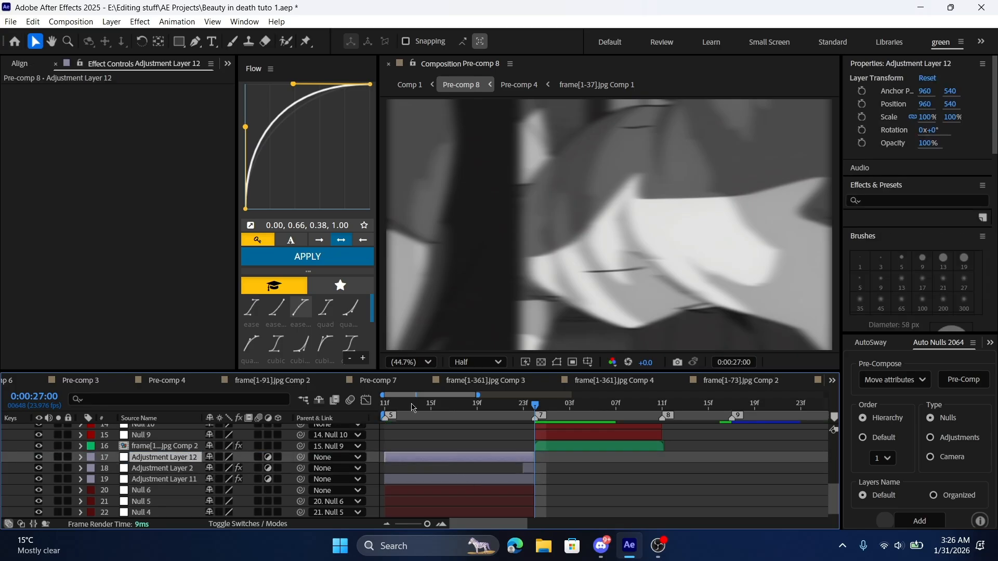
drag(411, 404, 384, 408)
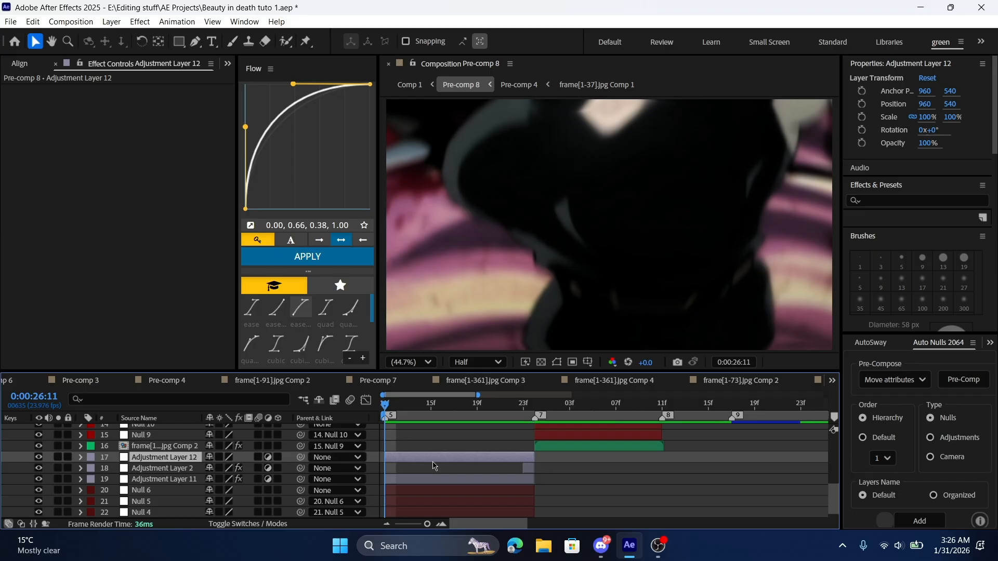
Apply the S_Shake effect to Adjustment Layer 12 and collapse its settings
key(ctrl+space)
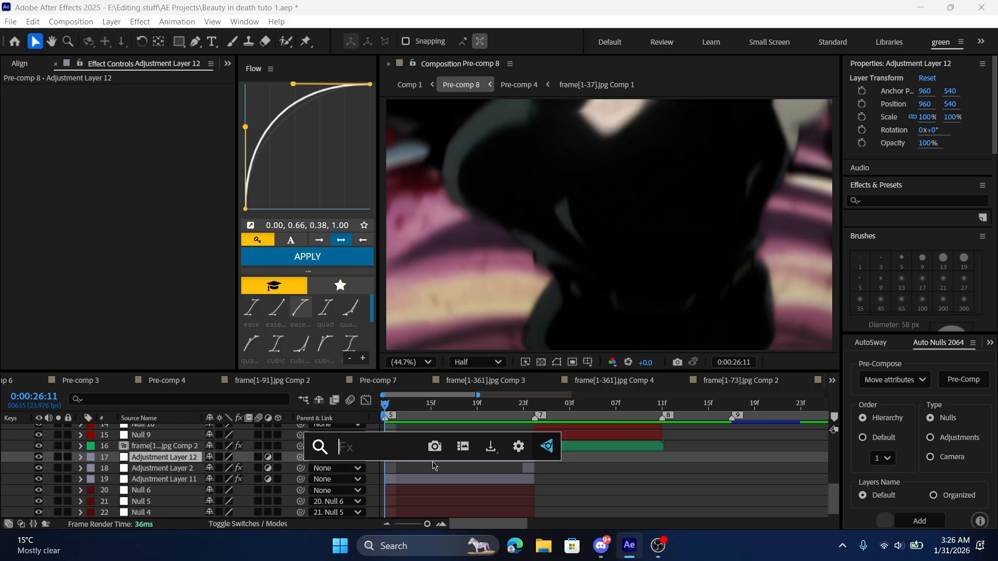
text(shade)
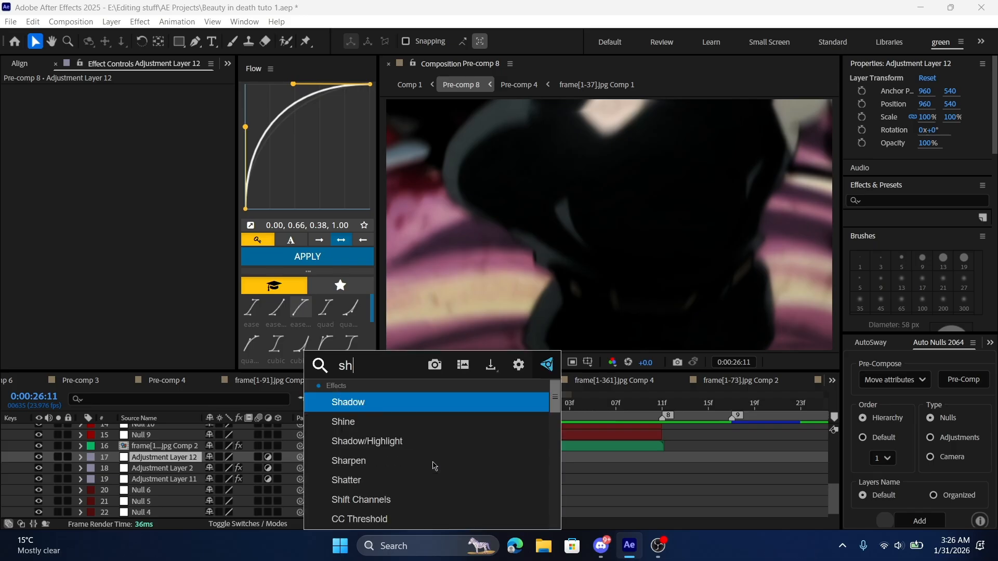
key(BackSpace)
key(BackSpace)
key(BackSpace)
key(BackSpace)
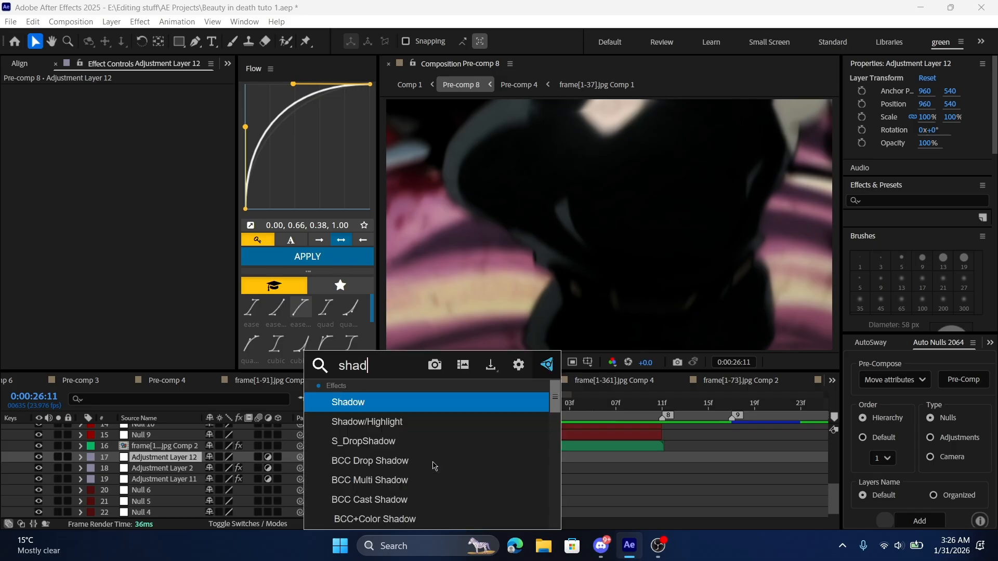
text(_shake)
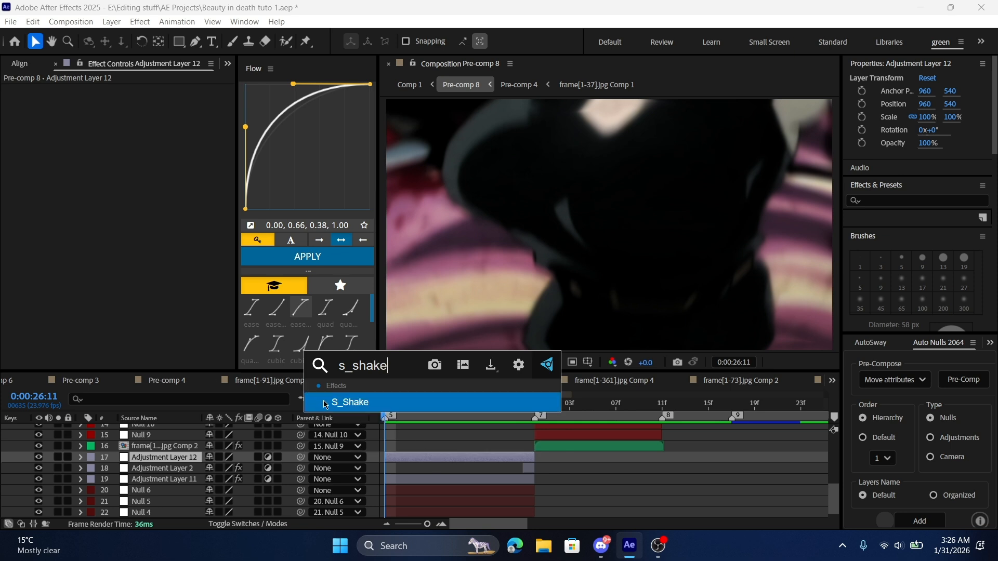
click(347, 405)
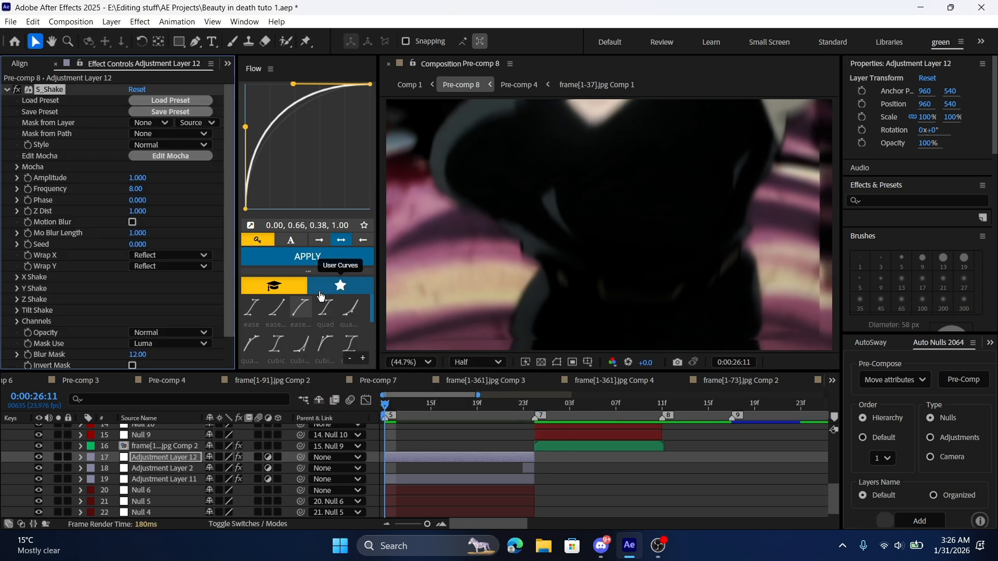
click(7, 90)
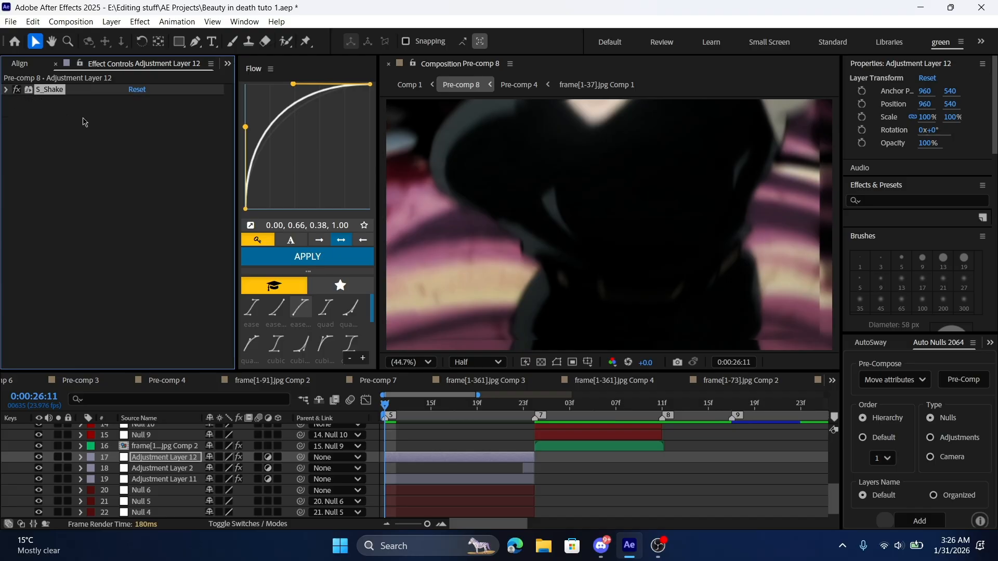
Add Motion Tile above S_Shake with Output Width 270, Output Height 160 and Mirror Edges enabled
key(ctrl+space)
text(mot)
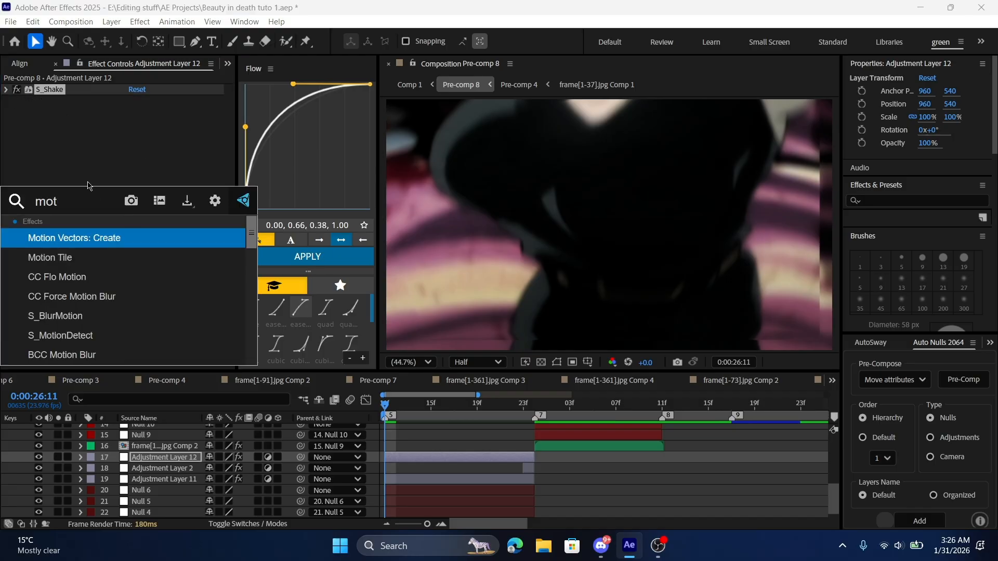
click(57, 258)
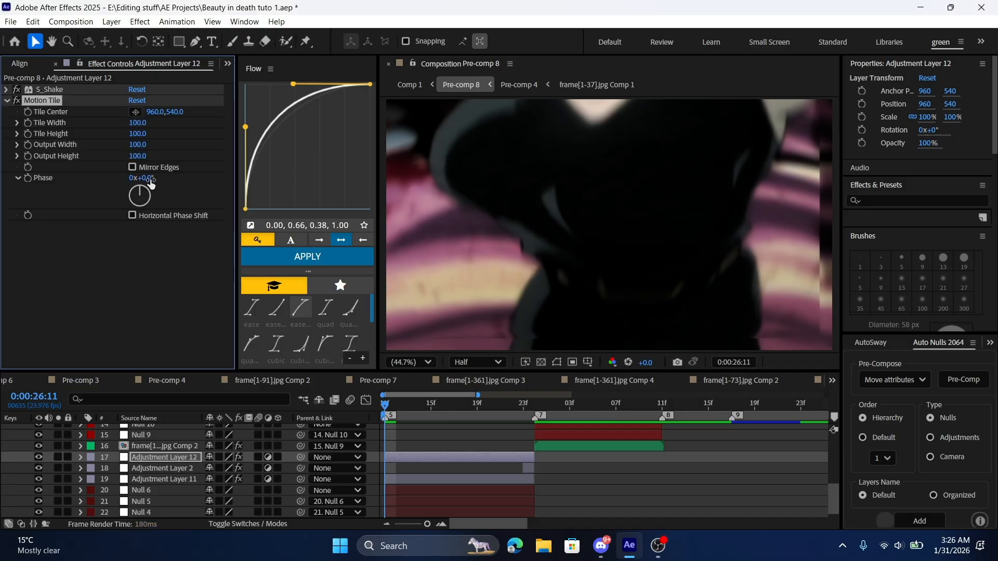
drag(139, 158, 139, 135)
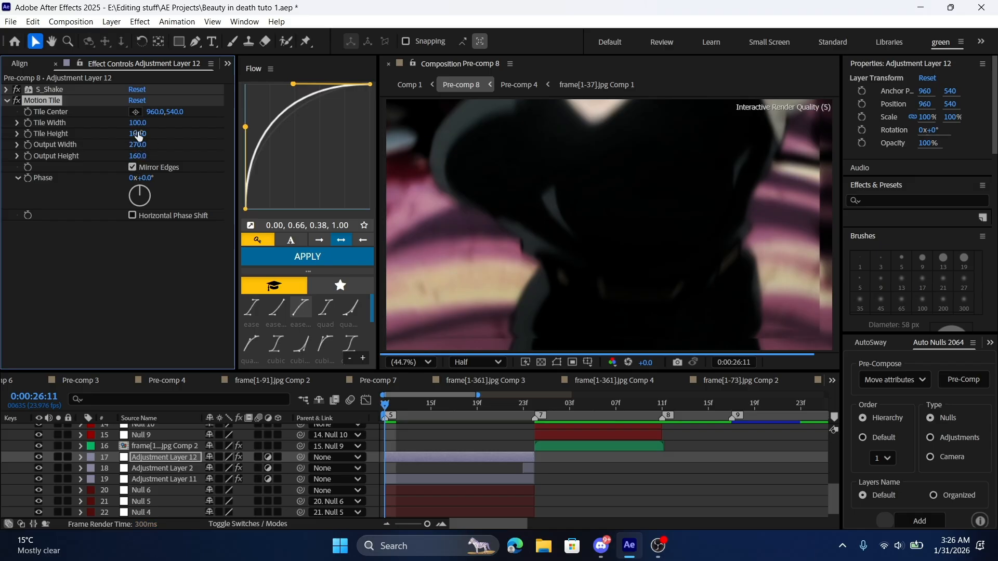
drag(41, 101, 44, 91)
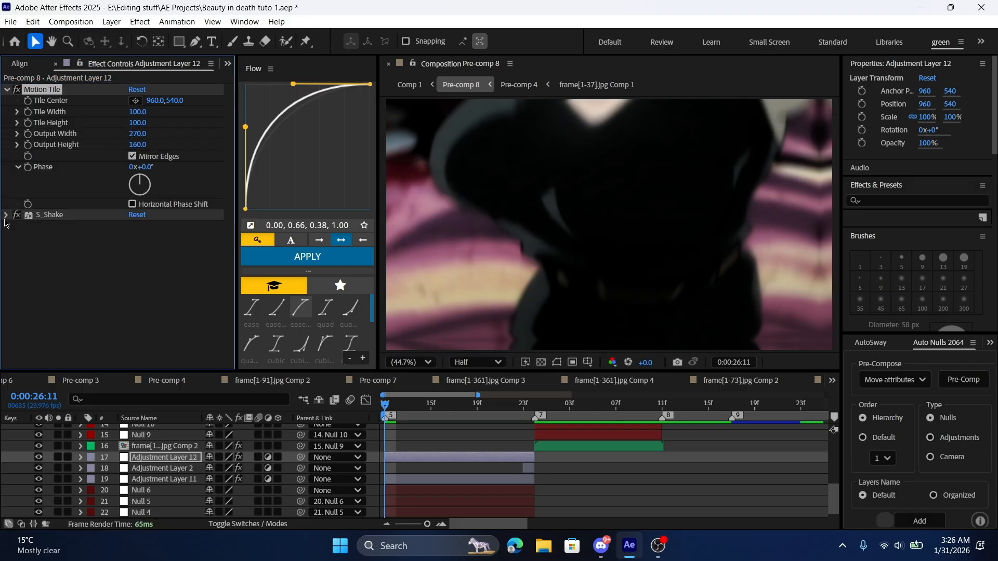
Set the S_Shake Frequency to 6.9 and the Amplitude to 1.31
click(5, 216)
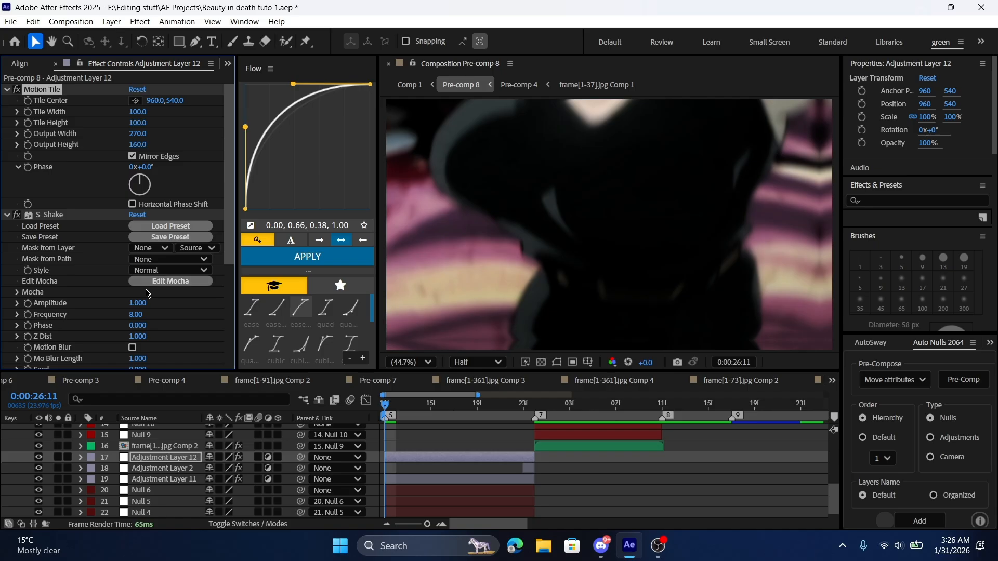
click(134, 317)
text(6.9)
key(Return)
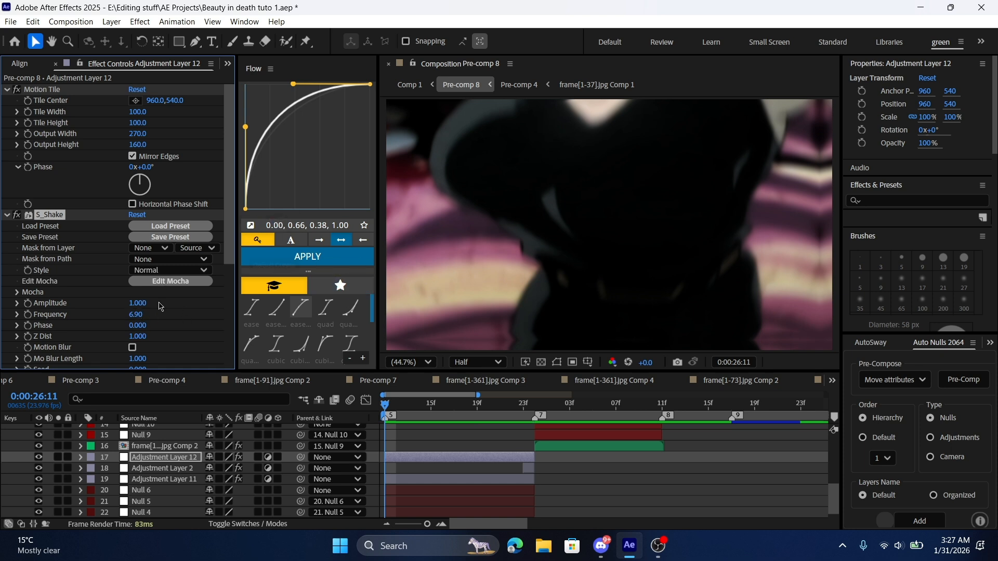
click(133, 314)
click(163, 315)
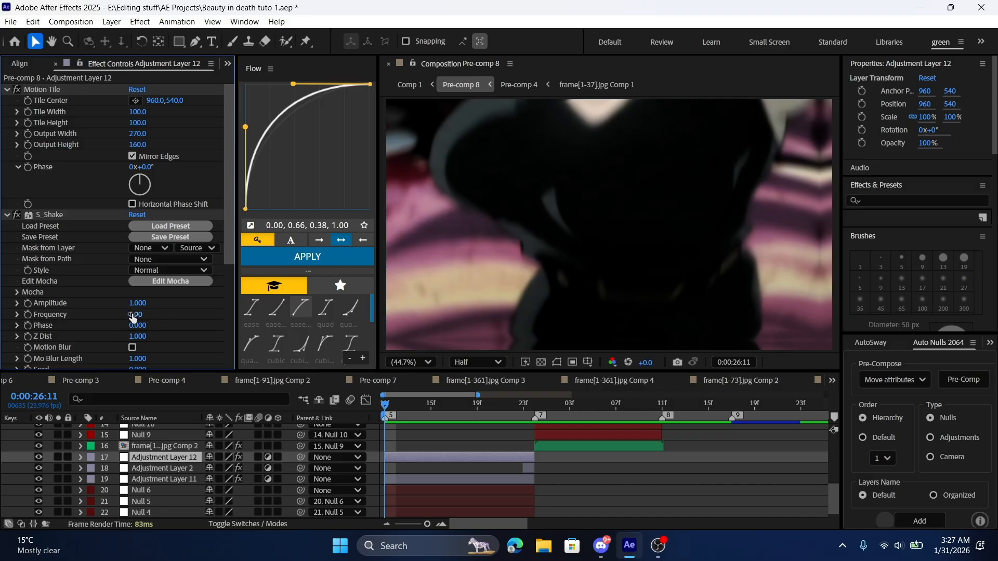
drag(137, 304, 154, 303)
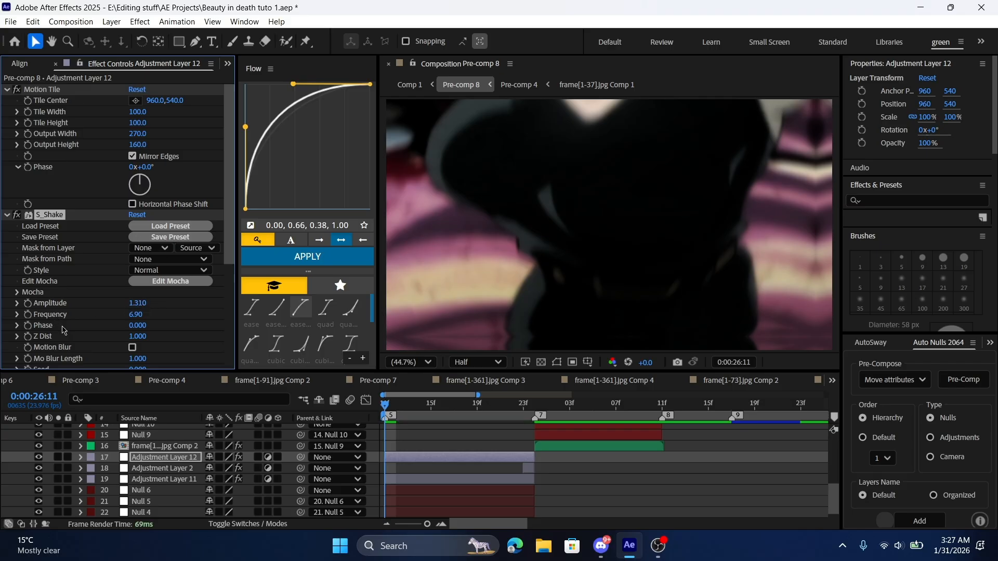
Go to 0:00:26:19 and set the S_Shake X Rand Amp to 200 and Y Rand Amp to 145
scroll(62, 330, down, 3)
click(18, 335)
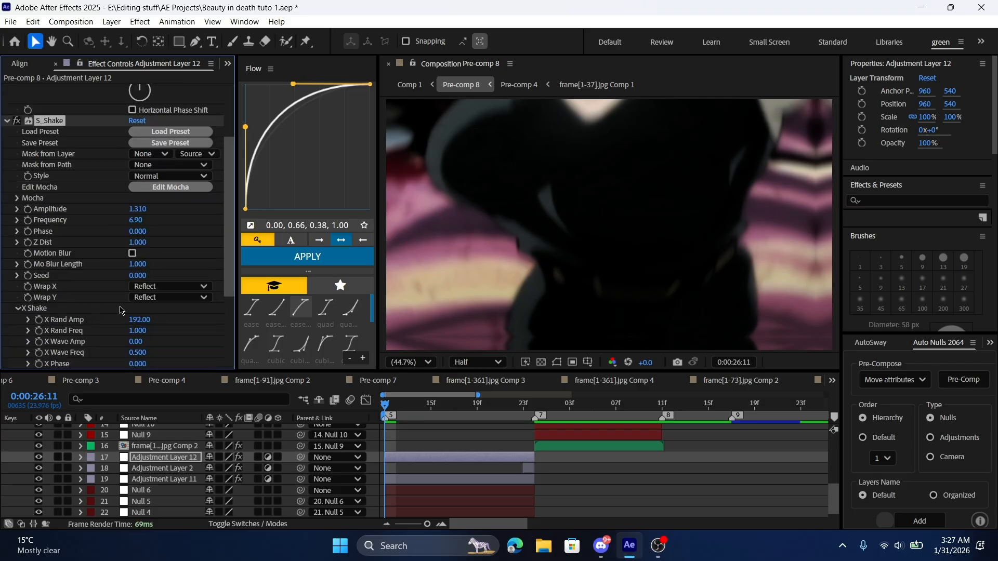
drag(135, 318, 150, 319)
scroll(30, 331, down, 3)
scroll(30, 331, down, 2)
drag(391, 412, 483, 412)
mouse_move(464, 410)
mouse_down()
mouse_move(400, 410)
mouse_move(475, 406)
mouse_up()
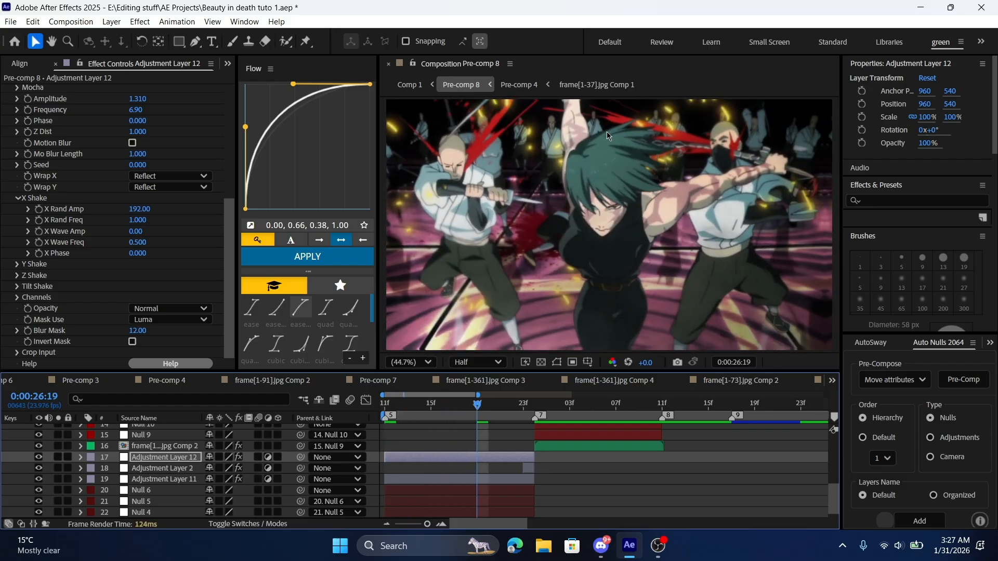
click(15, 264)
click(141, 209)
text(200)
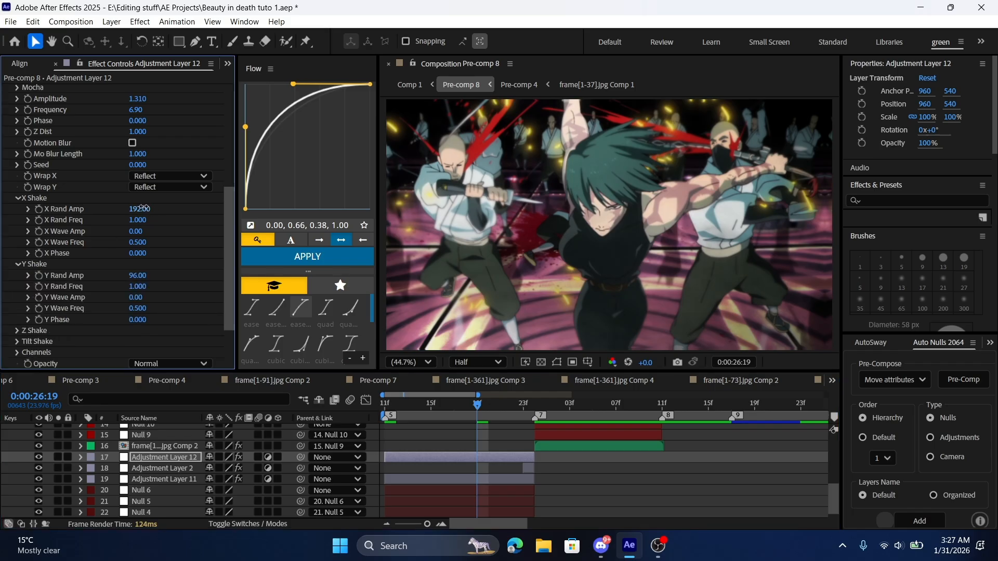
key(Return)
drag(148, 276, 175, 276)
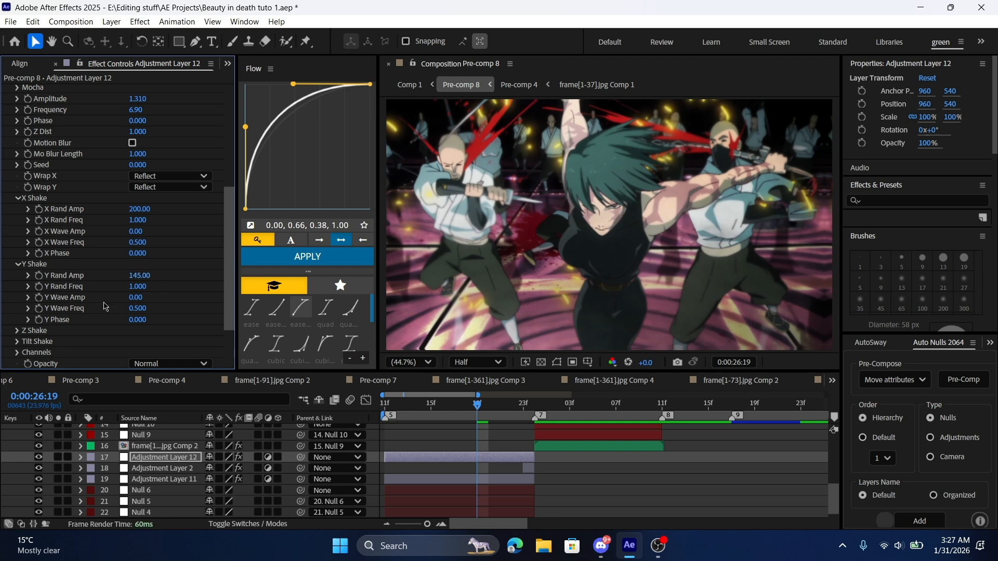
Set the S_Shake X Rand Freq to 1.11 and the Z Rand Amp to 70
scroll(15, 285, down, 2)
drag(144, 163, 149, 162)
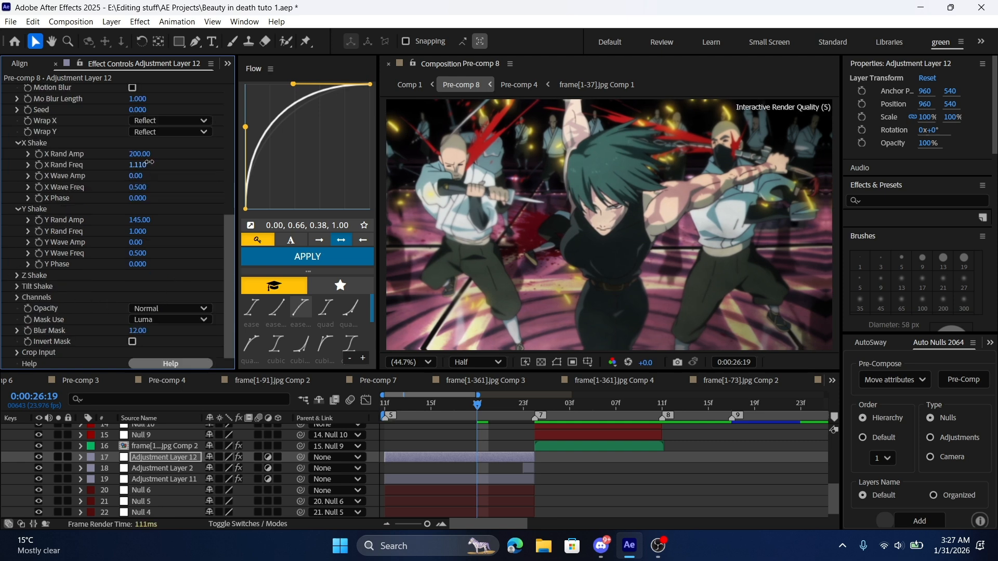
click(17, 277)
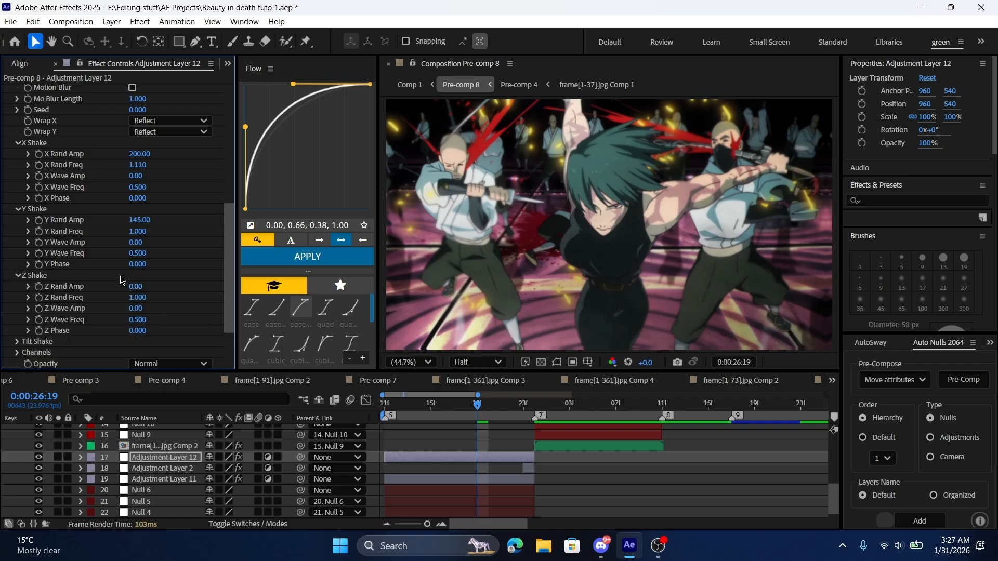
drag(136, 291, 184, 290)
scroll(173, 293, up, 3)
scroll(173, 293, up, 5)
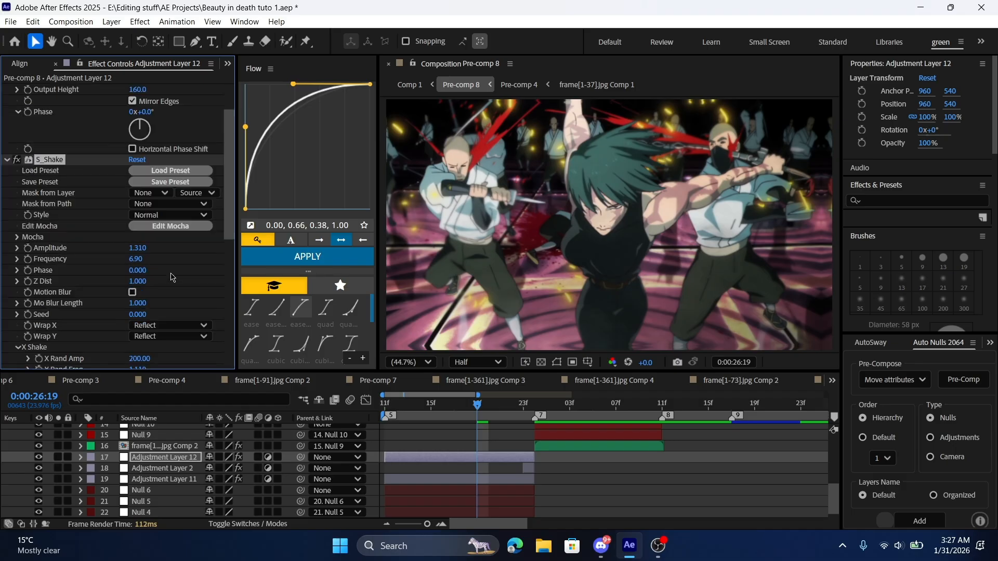
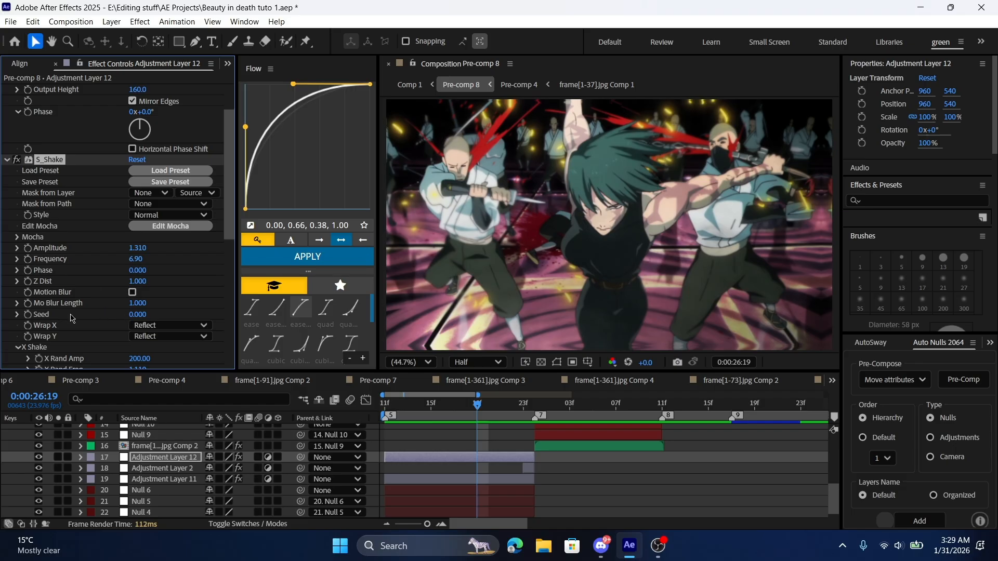
Set the Tilt Rand Amp to 7.7 in the S_Shake tilt settings
scroll(31, 301, down, 3)
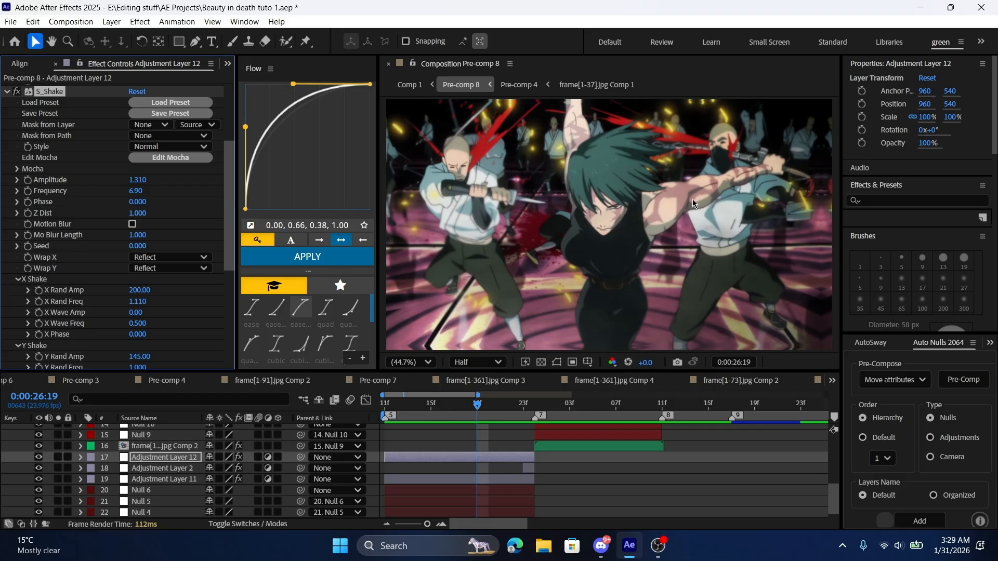
scroll(24, 303, down, 3)
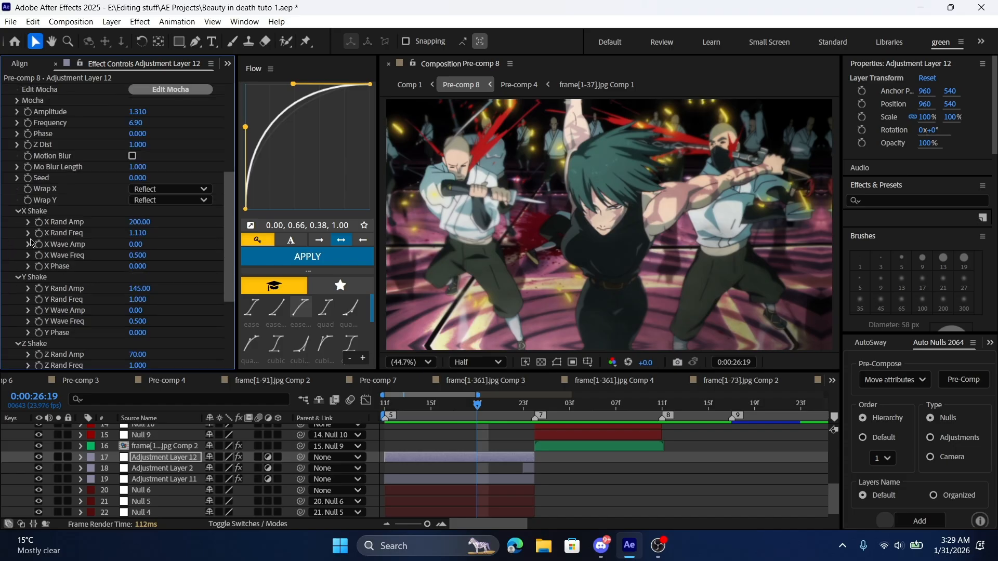
scroll(31, 235, down, 3)
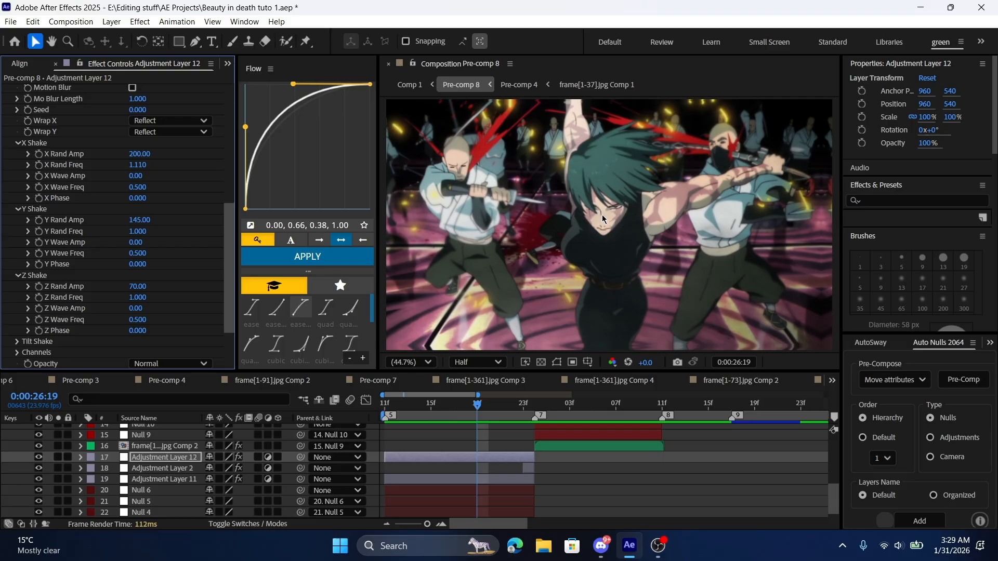
scroll(102, 312, down, 3)
click(17, 286)
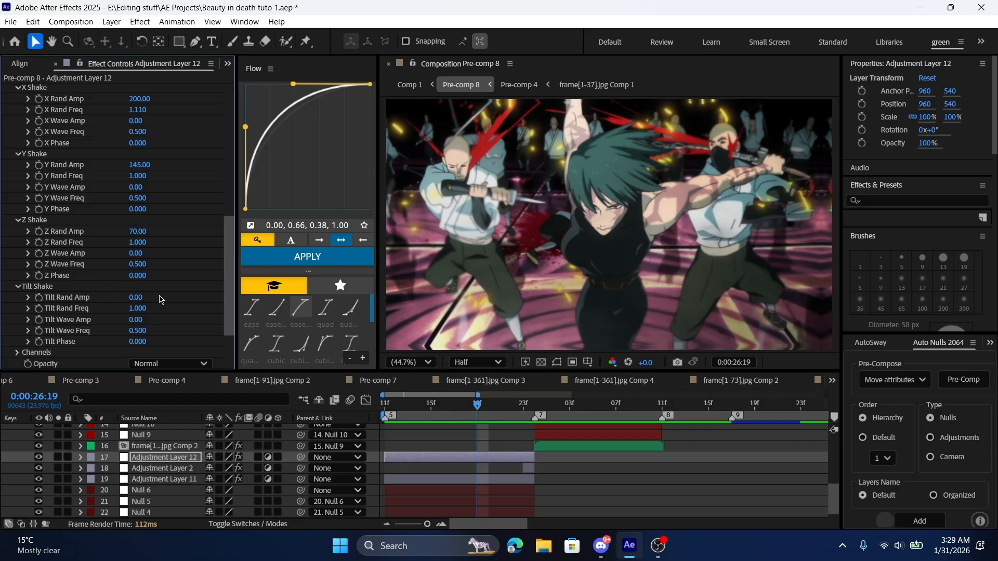
drag(138, 297, 171, 295)
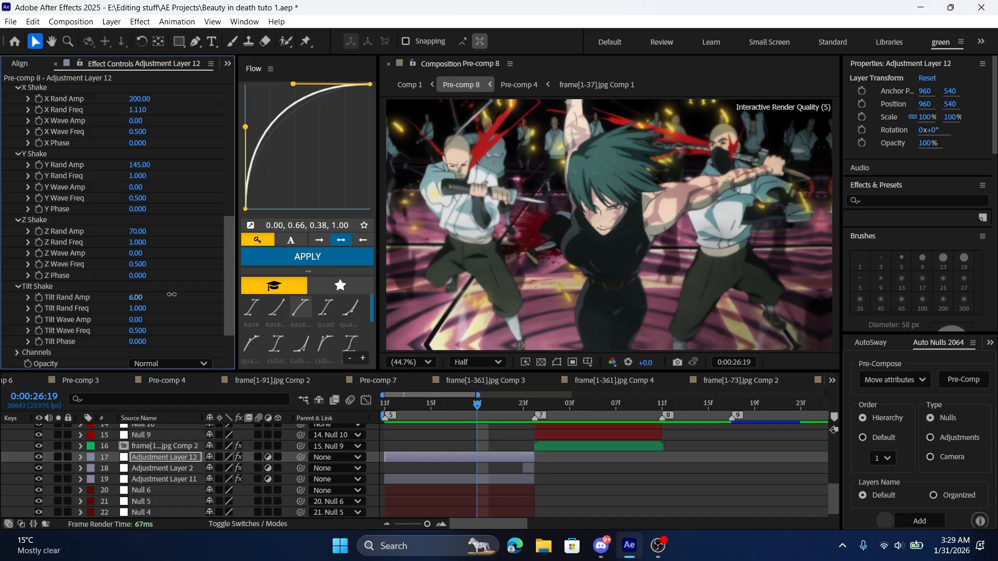
drag(176, 295, 189, 295)
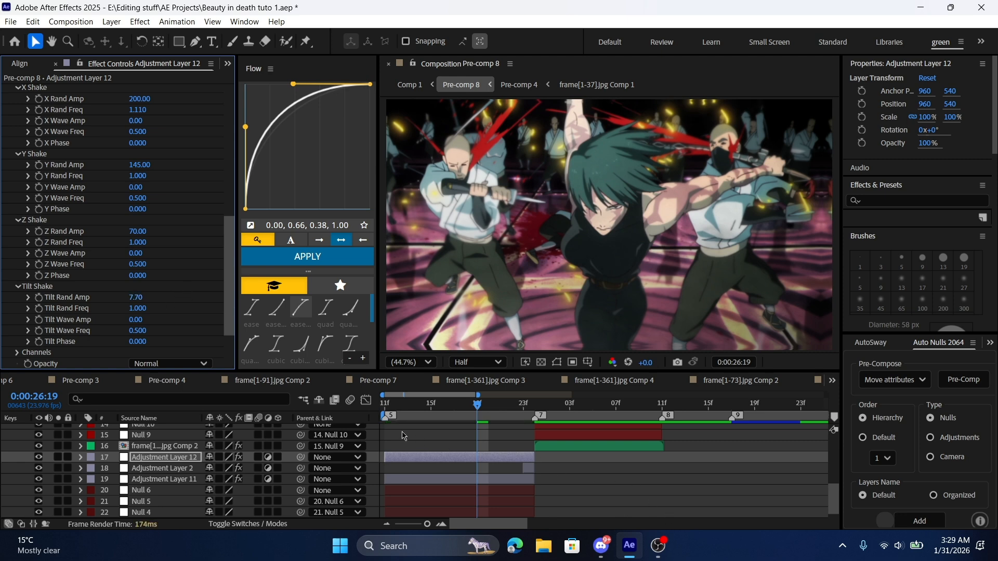
Start keyframing the S_Shake Amplitude at 0:00:26:19 and zoom in on the timeline
scroll(86, 289, up, 6)
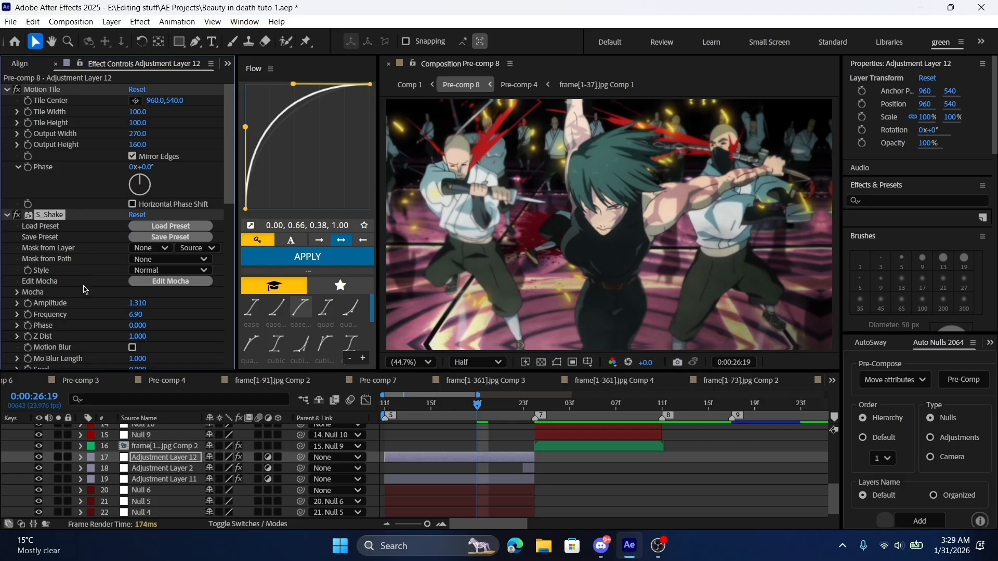
click(28, 303)
click(443, 524)
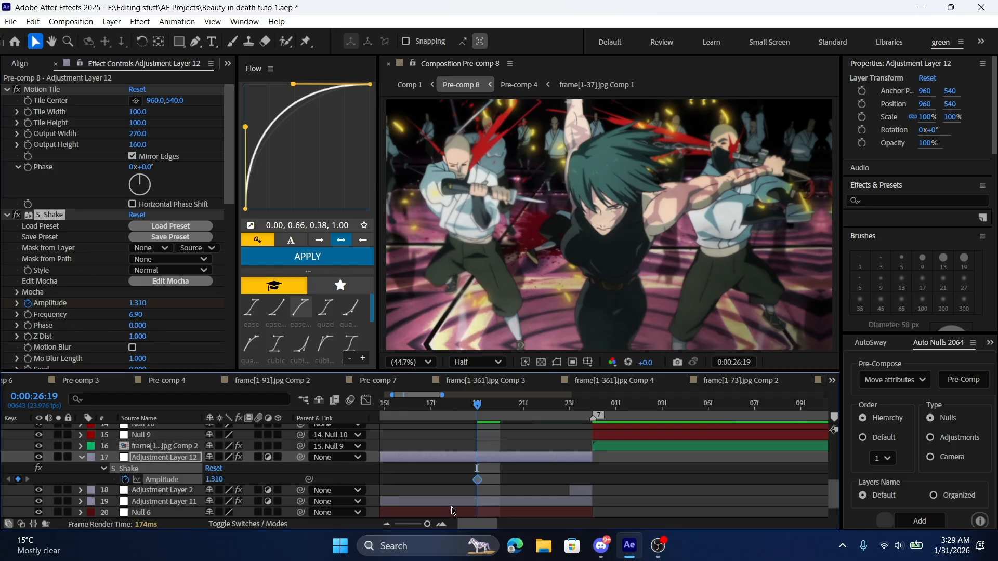
Shift Adjustment Layer 12 one frame later to start at 0:00:26:12 and place the playhead on that frame
click(426, 410)
drag(427, 410, 385, 422)
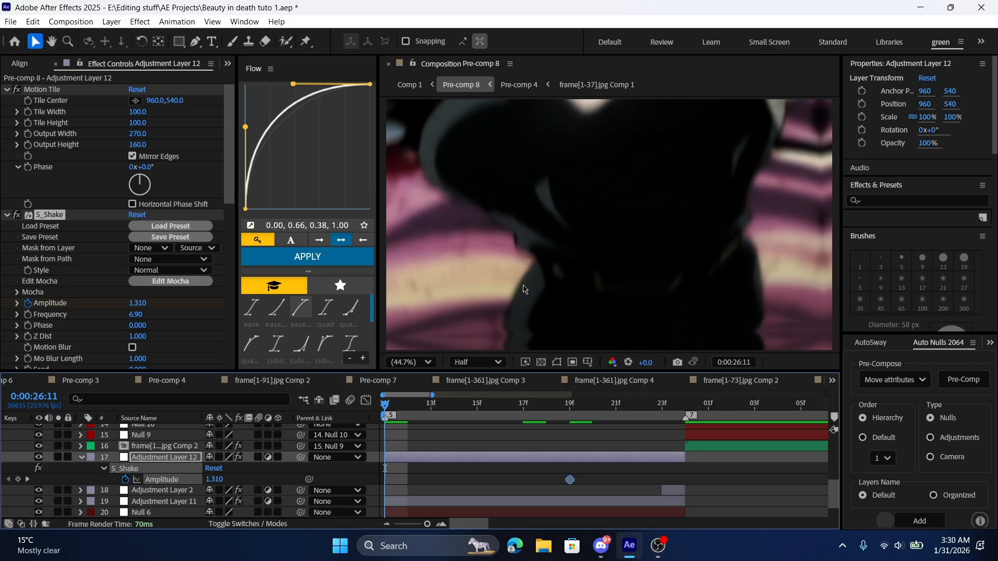
drag(451, 464, 479, 464)
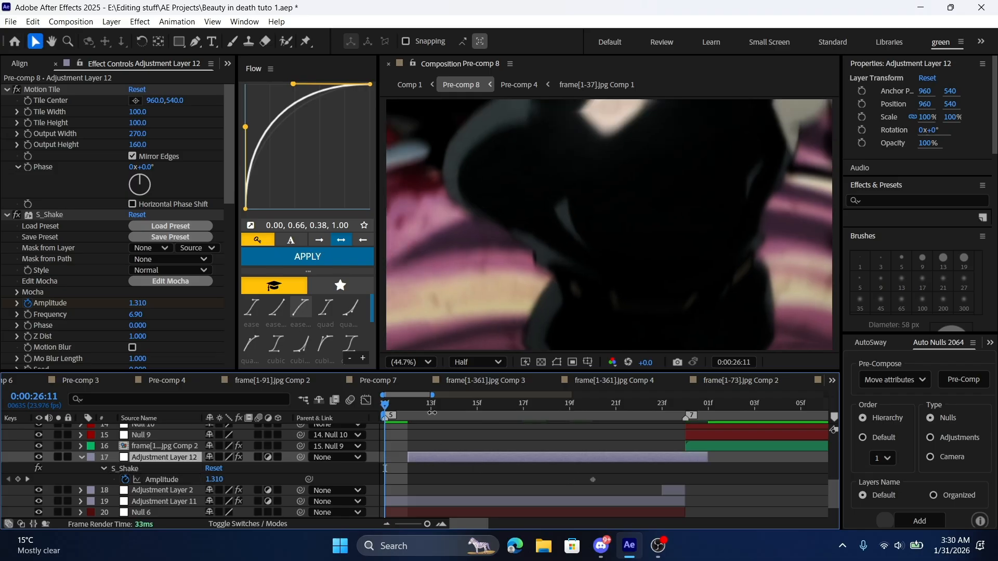
drag(425, 407, 409, 410)
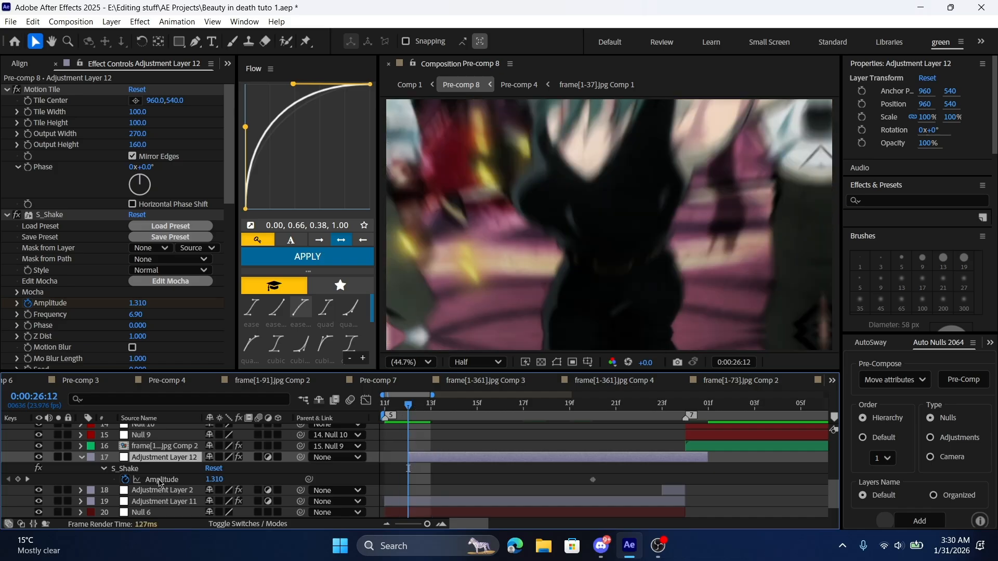
Keyframe the S_Shake Amplitude of Adjustment Layer 12 at 1.310 on 0:00:26:12 and at 0 on 0:00:26:20
click(19, 479)
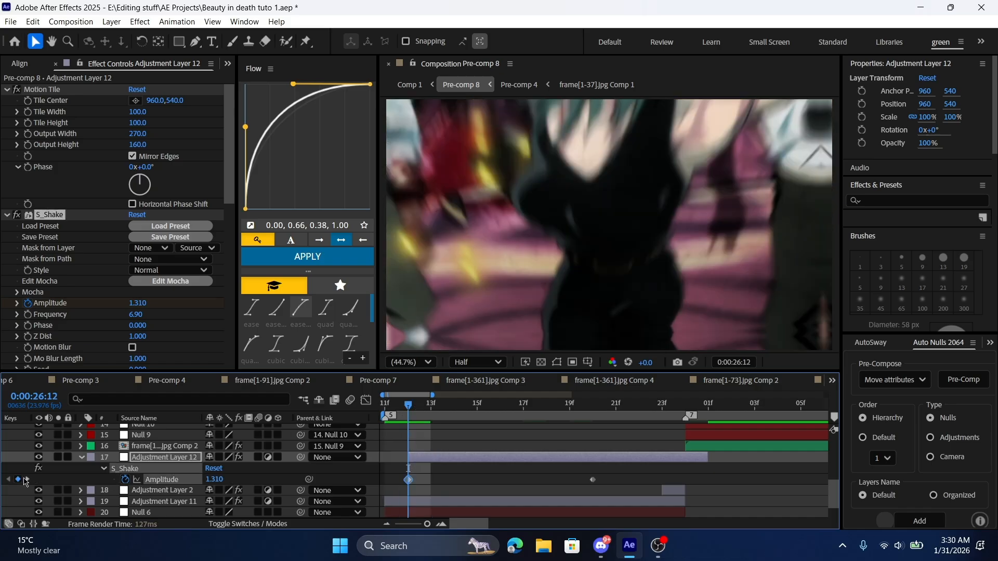
click(570, 407)
key(Page_Down)
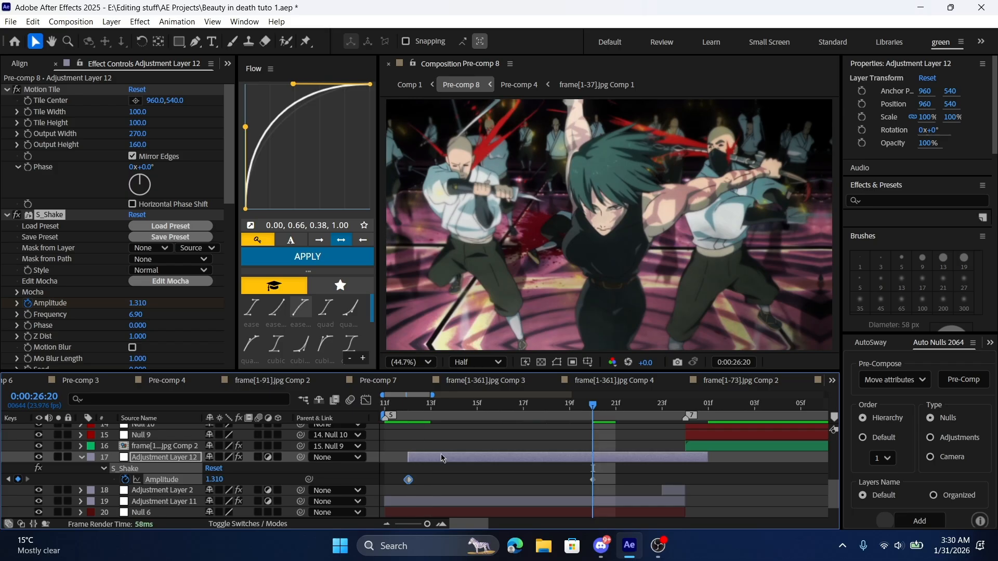
click(217, 479)
text(0.82)
key(Return)
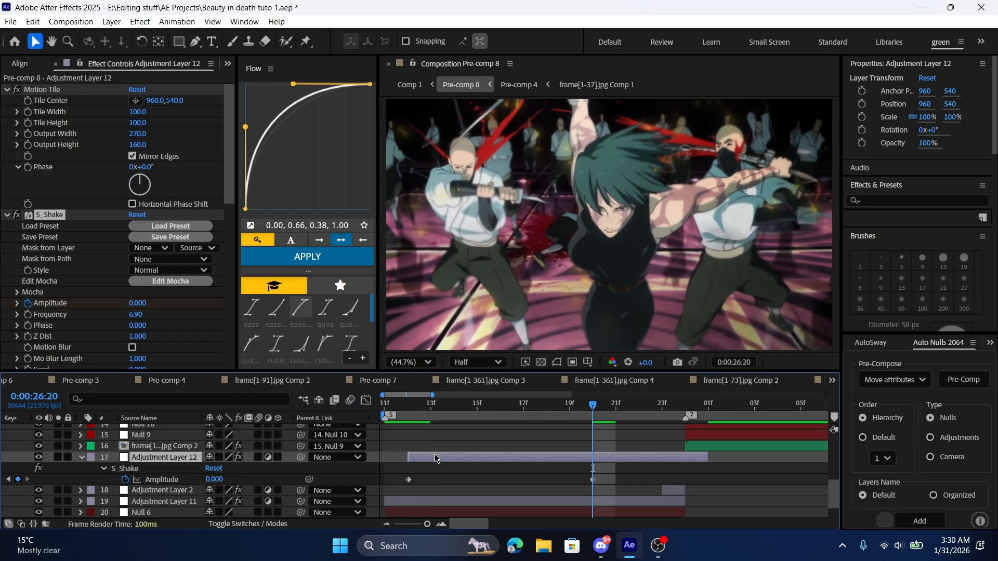
Shift Adjustment Layer 12 to start at 0:00:26:17 and add an Amplitude keyframe of 0 at 0:00:26:14
drag(431, 459, 544, 464)
key(Page_Up)
key(Page_Up)
key(Page_Up)
key(Page_Up)
key(Page_Up)
key(Page_Up)
click(217, 479)
key(Return)
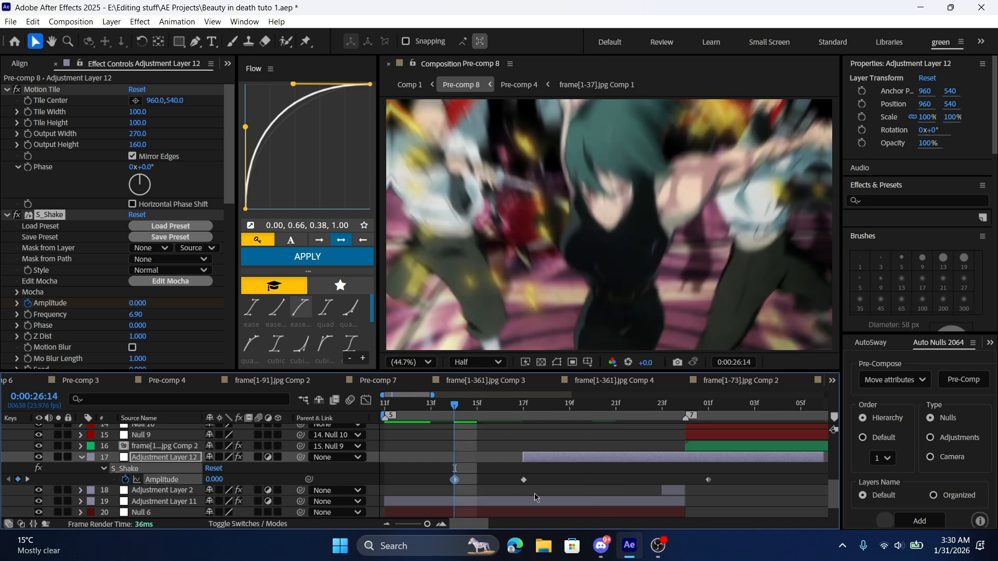
Move Adjustment Layer 12 to start at 0:00:26:11 and place its last Amplitude keyframe at the layer's end at marker 7
drag(529, 457, 392, 457)
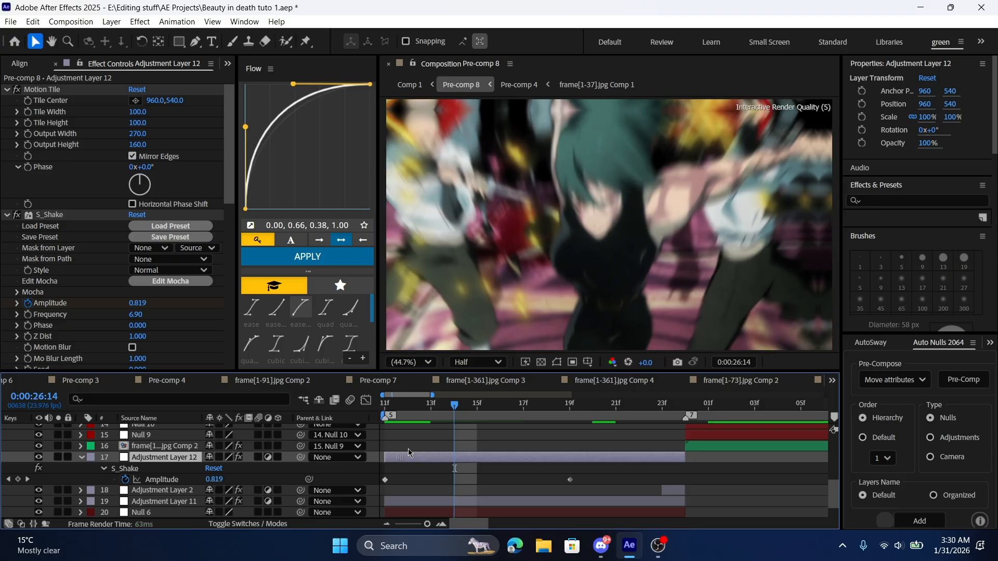
click(407, 448)
drag(574, 481, 365, 491)
click(708, 479)
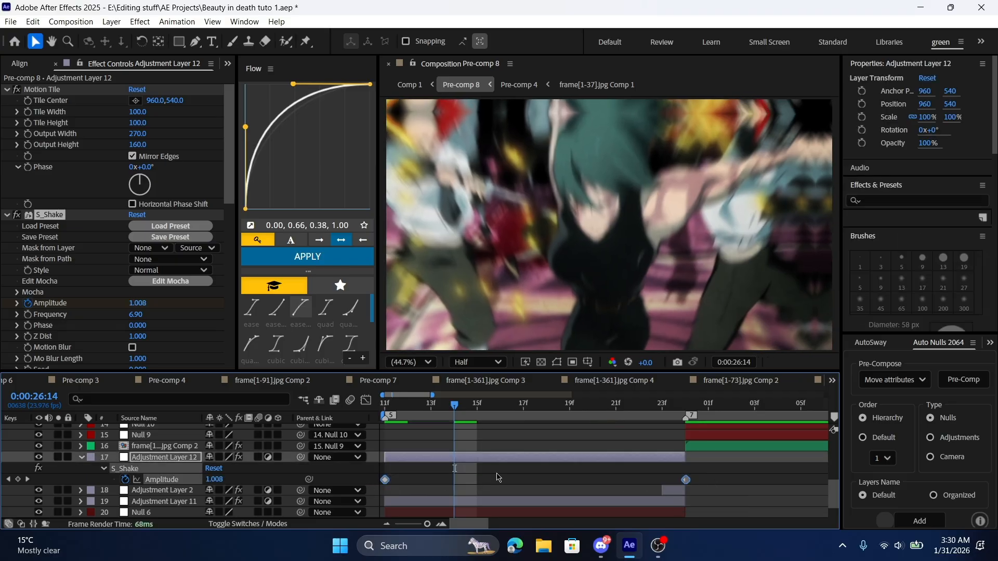
Apply Easy Ease to the selected Amplitude keyframes and shape their value graph into a steep drop with a long gradual tail
key(F9)
key(shift+F3)
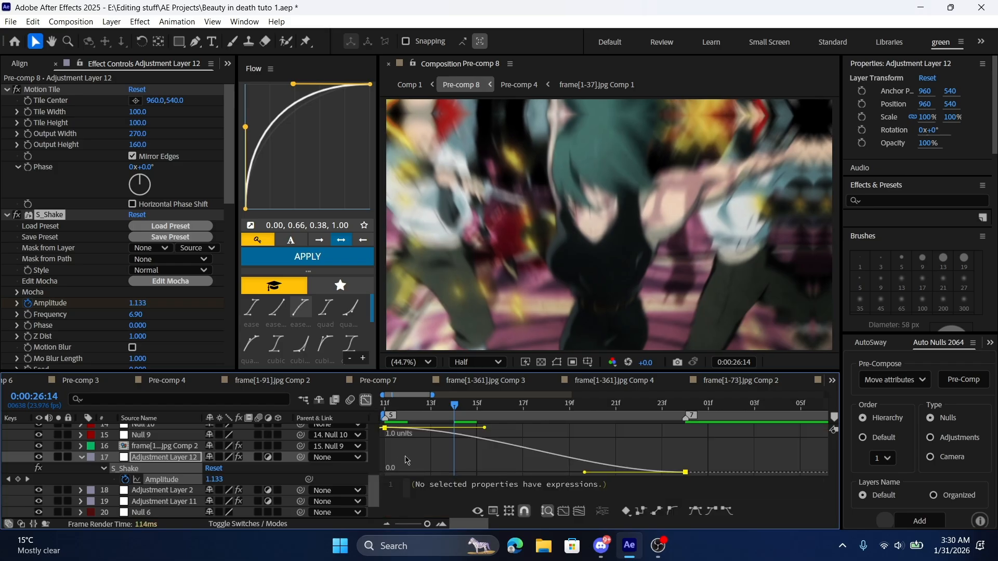
click(385, 523)
click(386, 523)
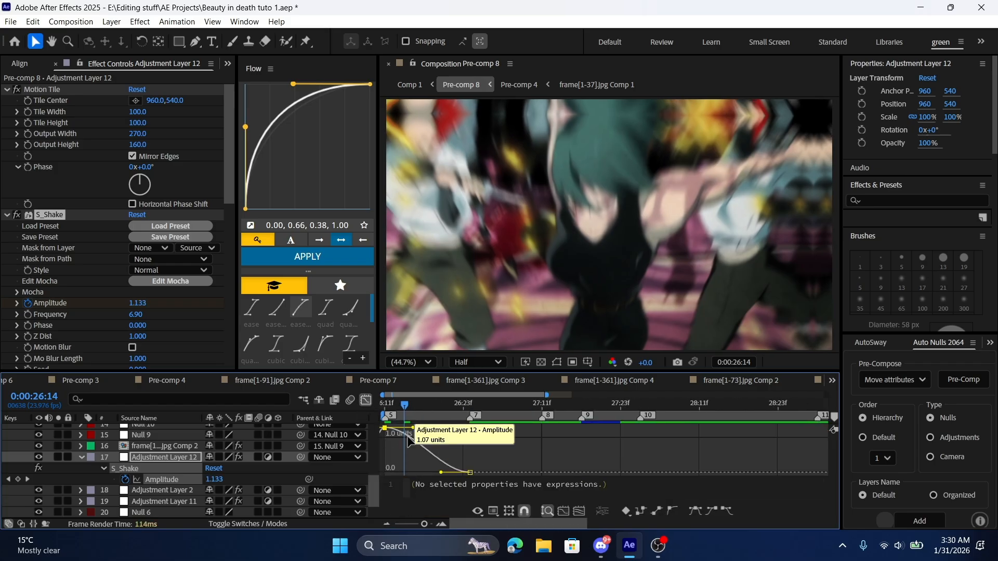
drag(413, 428, 387, 432)
drag(491, 460, 395, 474)
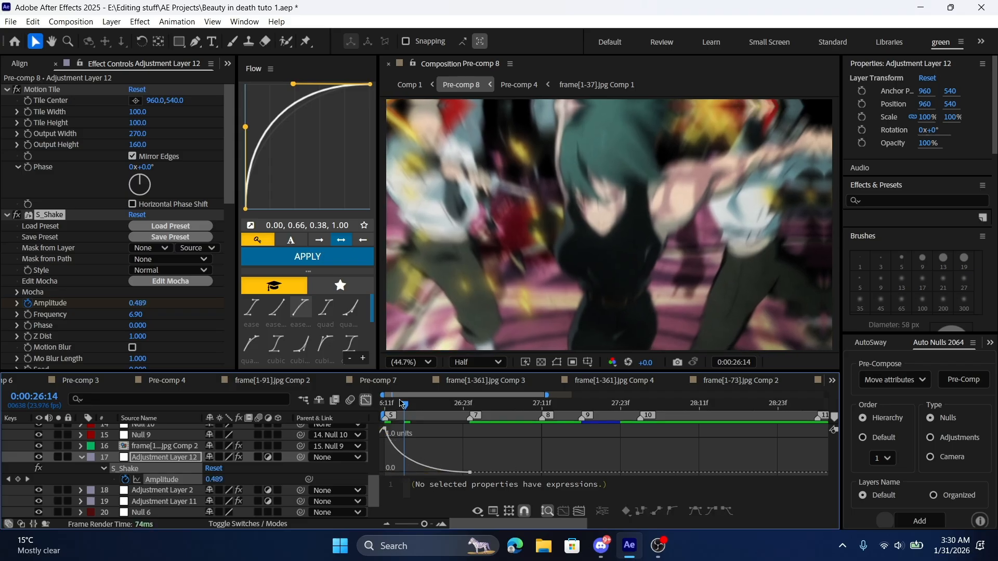
Preview the eased camera shake from 0:00:26:11 through the clip
drag(403, 405, 392, 411)
key(space)
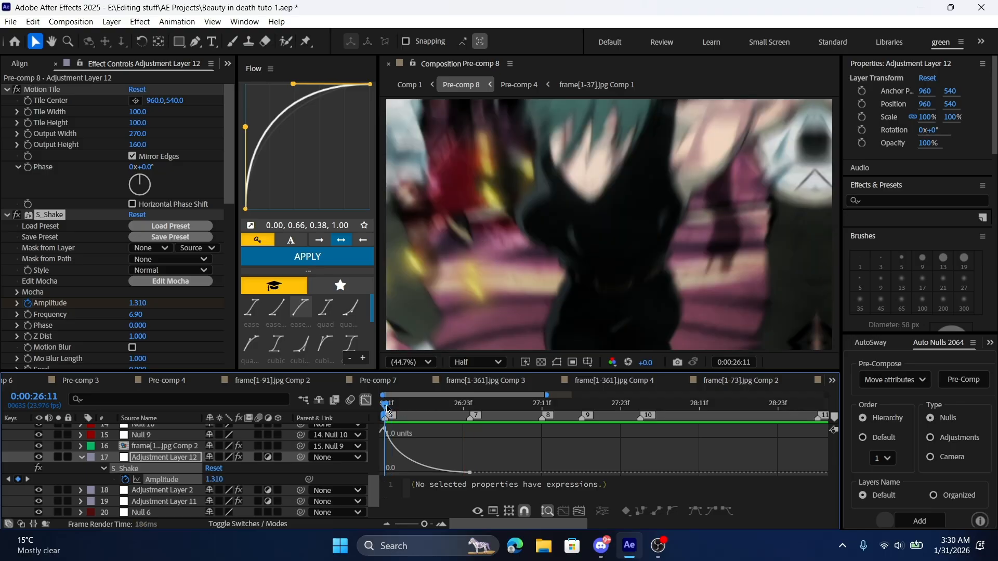
drag(498, 454, 387, 474)
click(383, 474)
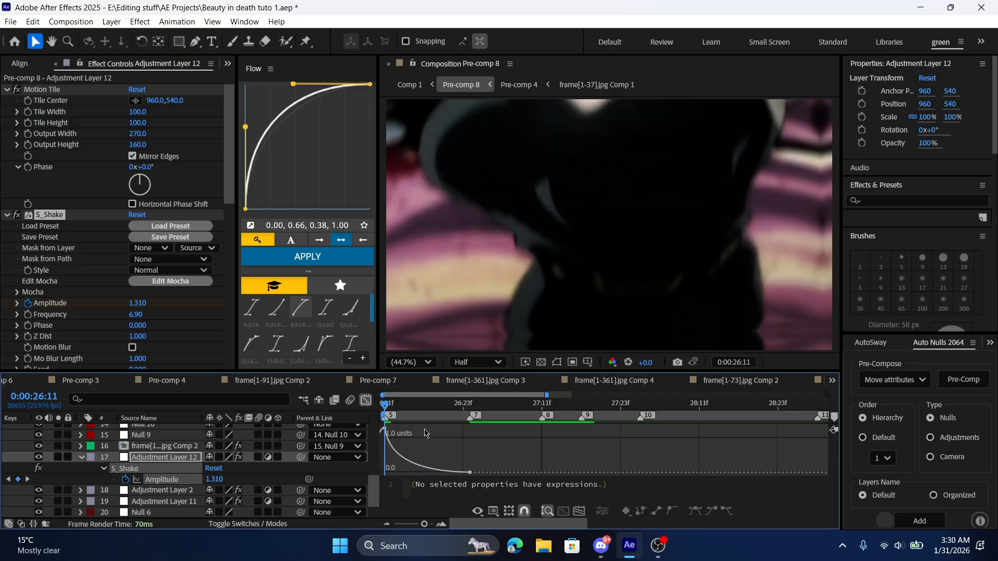
key(space)
key(space)
key(space)
click(392, 405)
key(space)
click(385, 407)
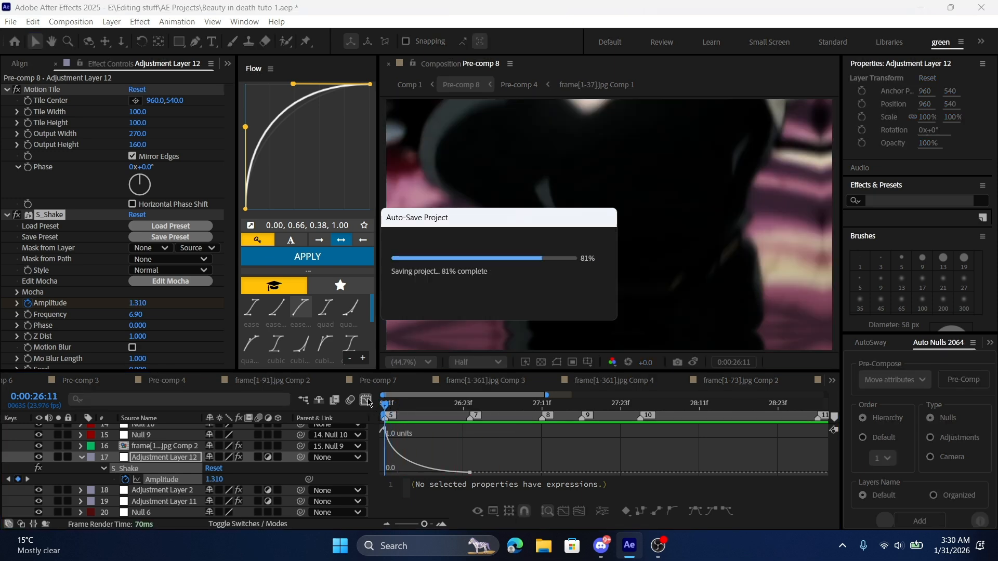
Close the value graph, collapse both effects and paste a copy of Adjustment Layer 12 directly above Null 10
click(365, 401)
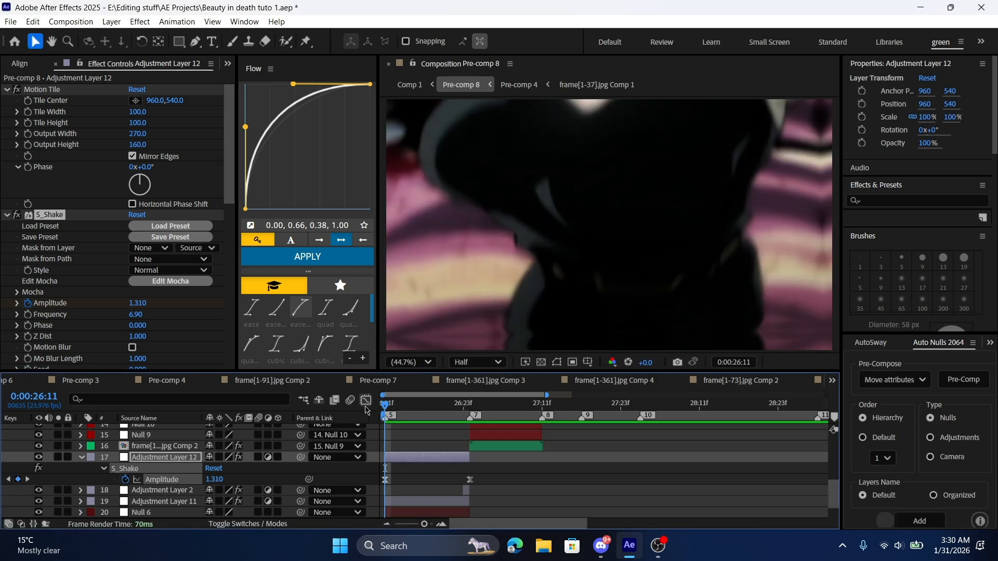
click(7, 216)
click(4, 91)
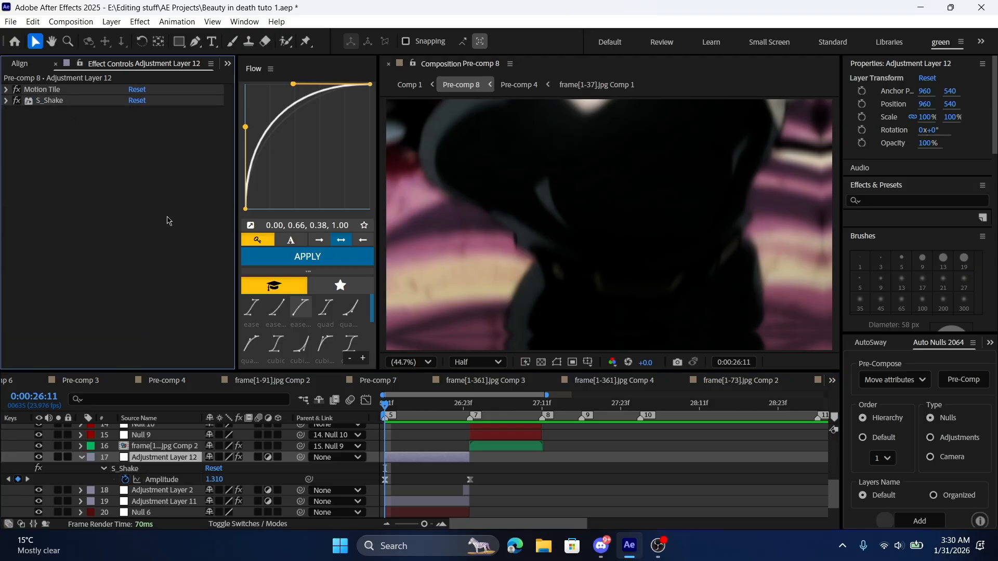
click(538, 488)
scroll(513, 490, up, 3)
click(493, 503)
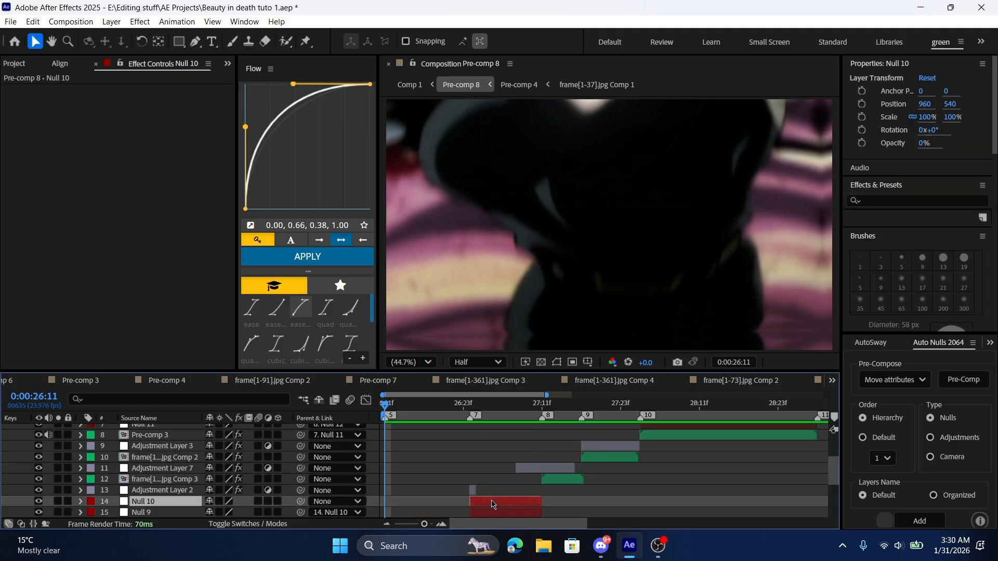
key(ctrl+z)
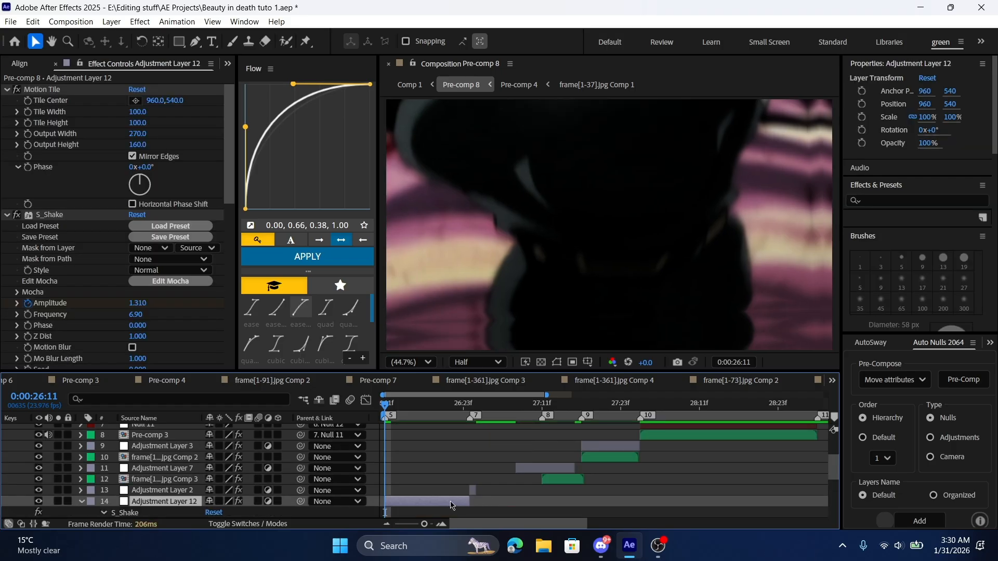
Move the copied Adjustment Layer 12 along the timeline so that it starts at marker 7, 0:00:27:00
scroll(515, 501, up, 5)
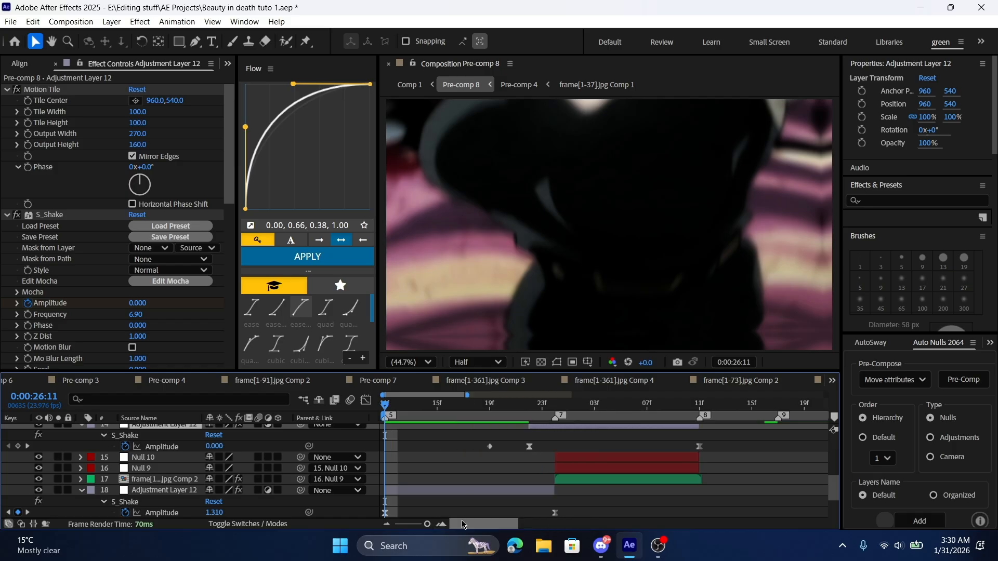
key(ctrl+shift+z)
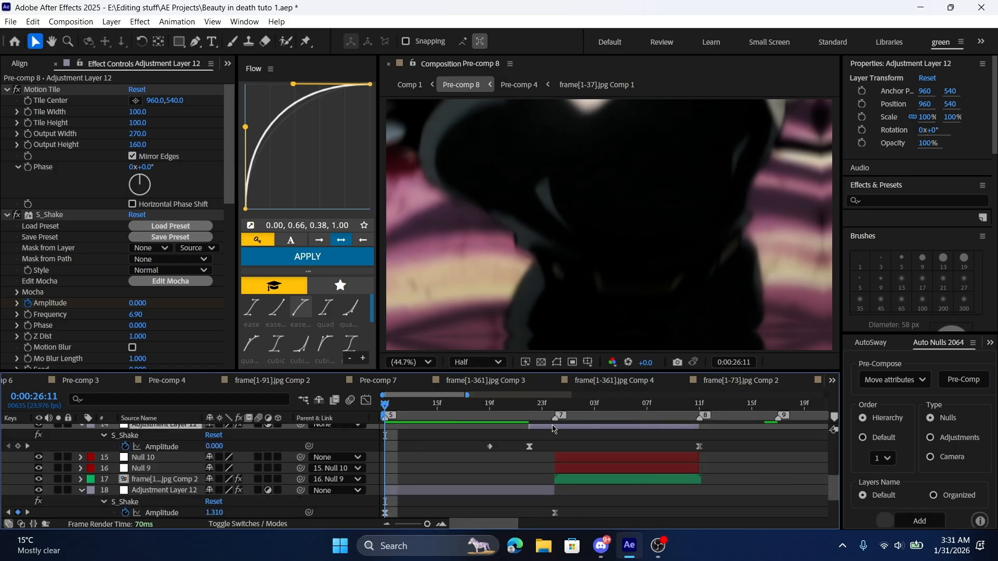
scroll(570, 447, down, 1)
scroll(638, 463, down, 4)
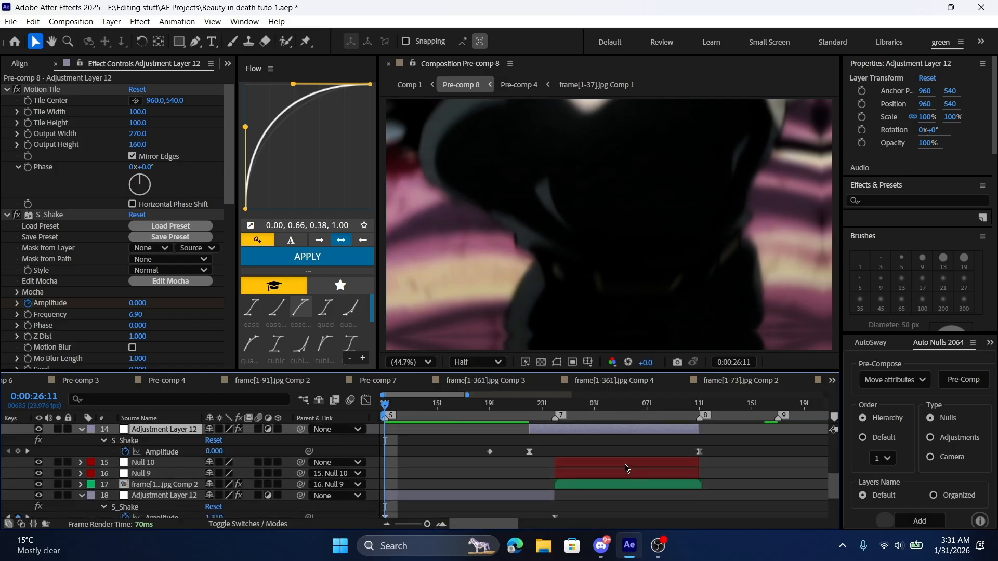
click(618, 462)
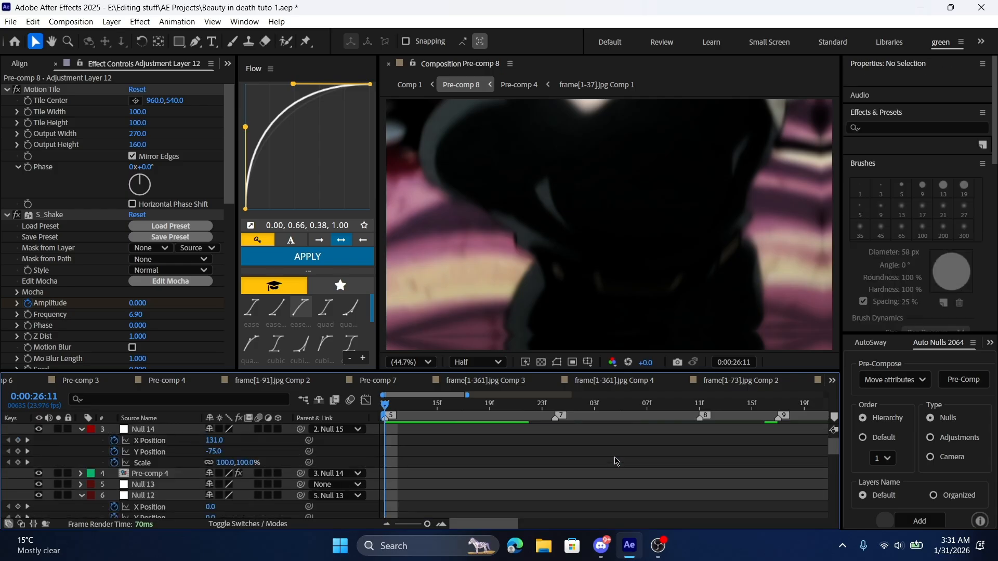
scroll(613, 465, up, 4)
click(569, 475)
key(u)
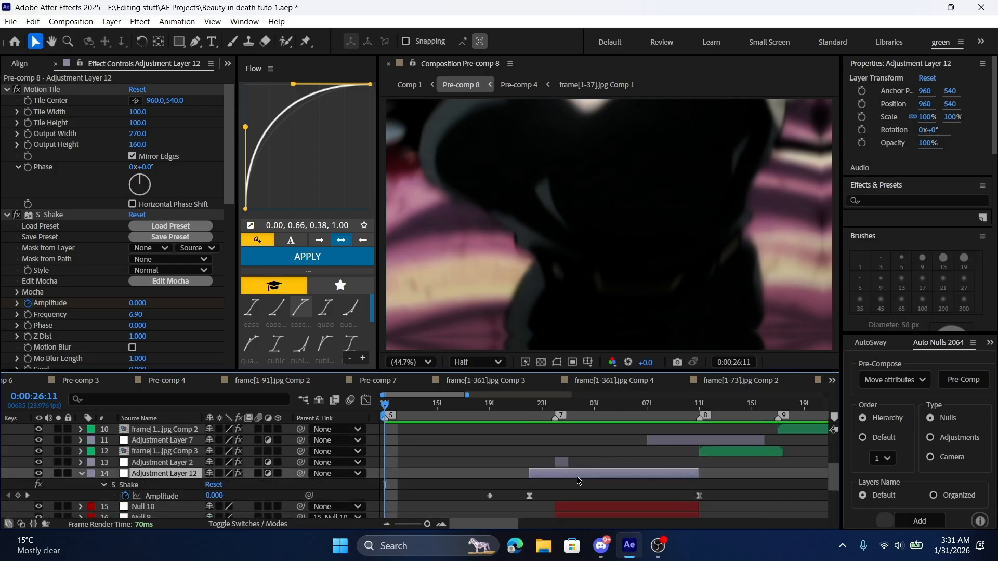
drag(557, 476, 581, 484)
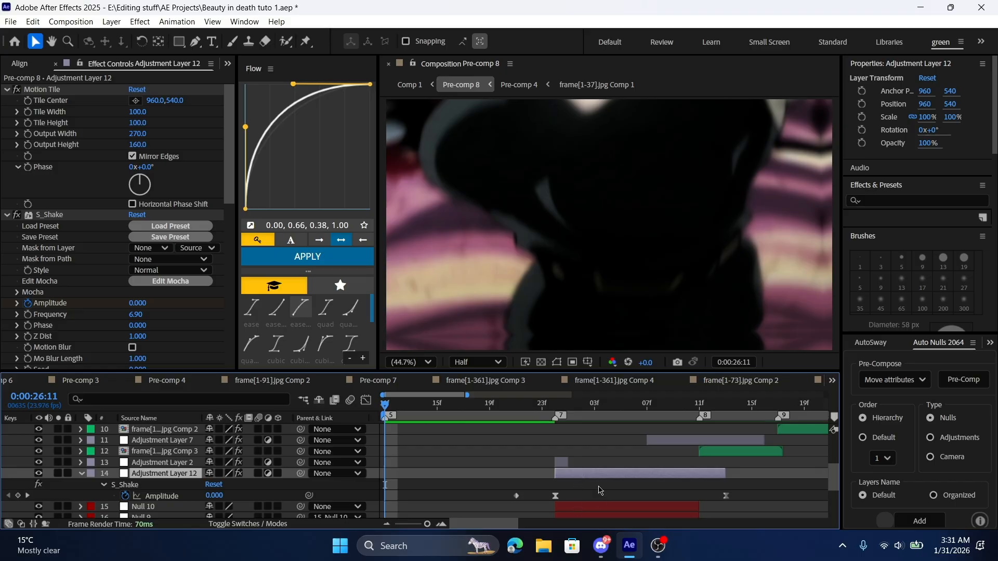
Extend the copied layer's start back to its first Amplitude keyframe at 0:00:26:21 and apply Easy Ease to its first two keyframes
drag(522, 497, 516, 474)
mouse_move(528, 404)
mouse_down()
mouse_move(524, 413)
mouse_move(543, 417)
mouse_move(527, 420)
mouse_up()
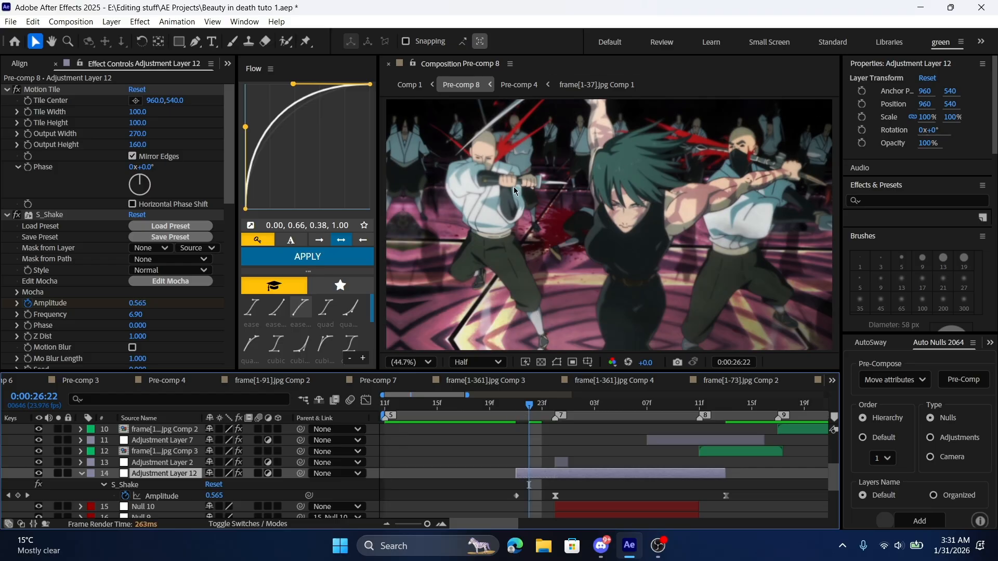
drag(492, 497, 595, 507)
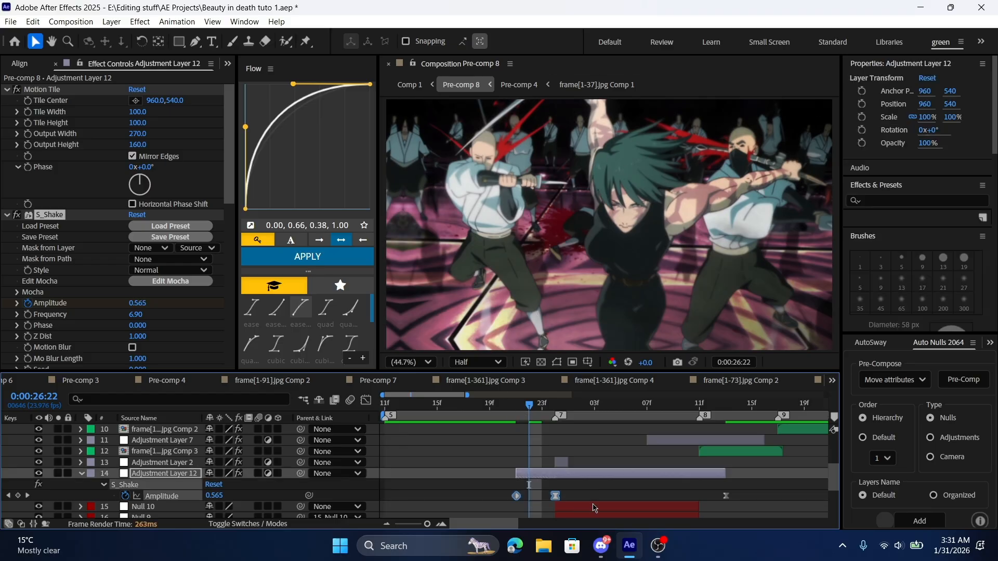
key(F9)
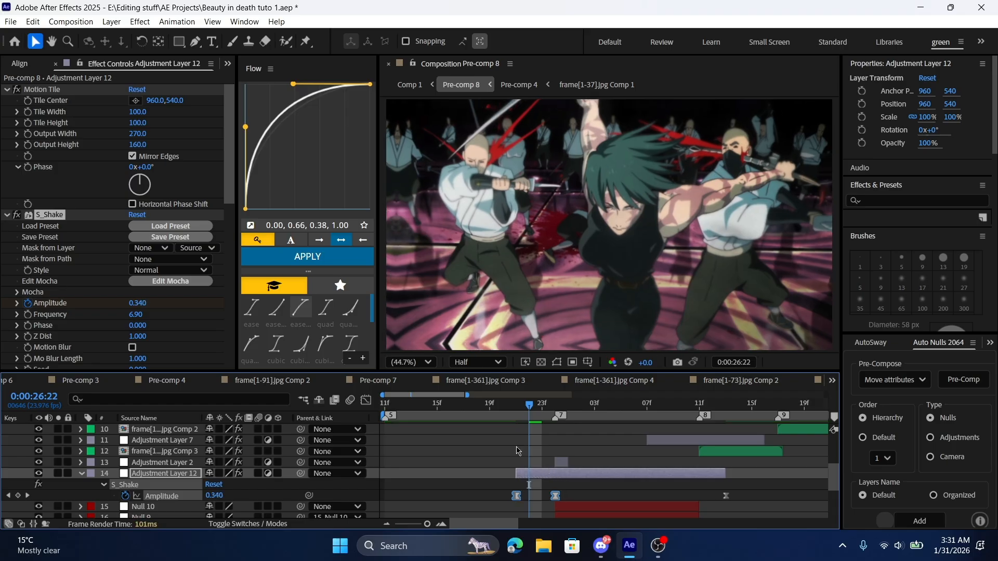
Shape the copied layer's Amplitude graph to start slowly and rise sharply into the 0:00:27:00 keyframe, and close the graph
click(366, 400)
click(526, 474)
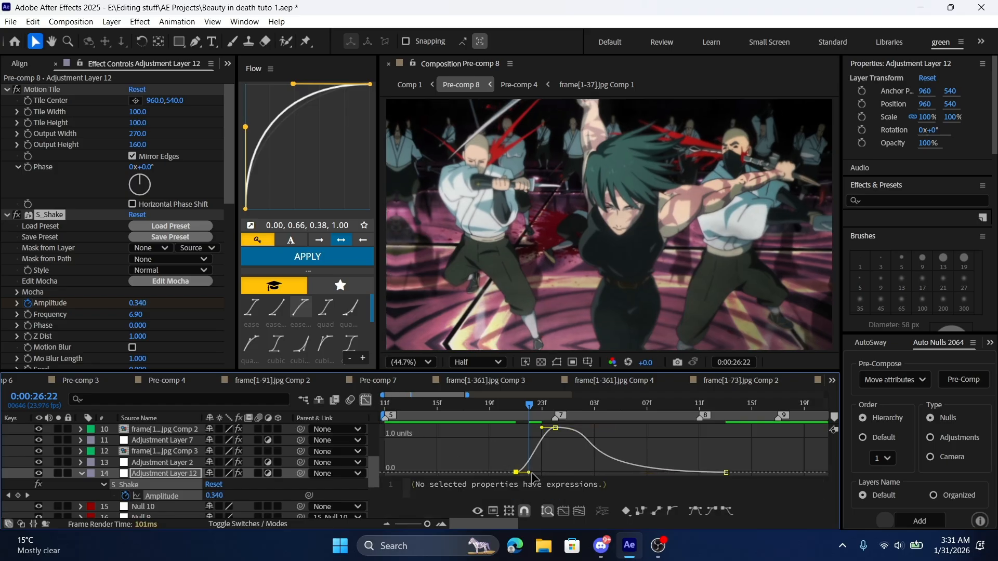
drag(530, 474, 559, 478)
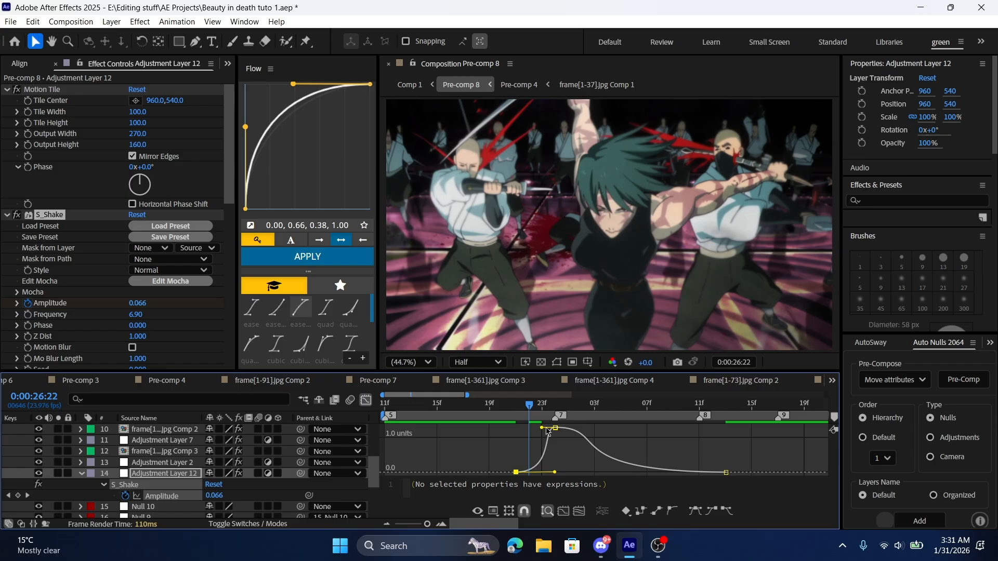
drag(542, 431, 549, 432)
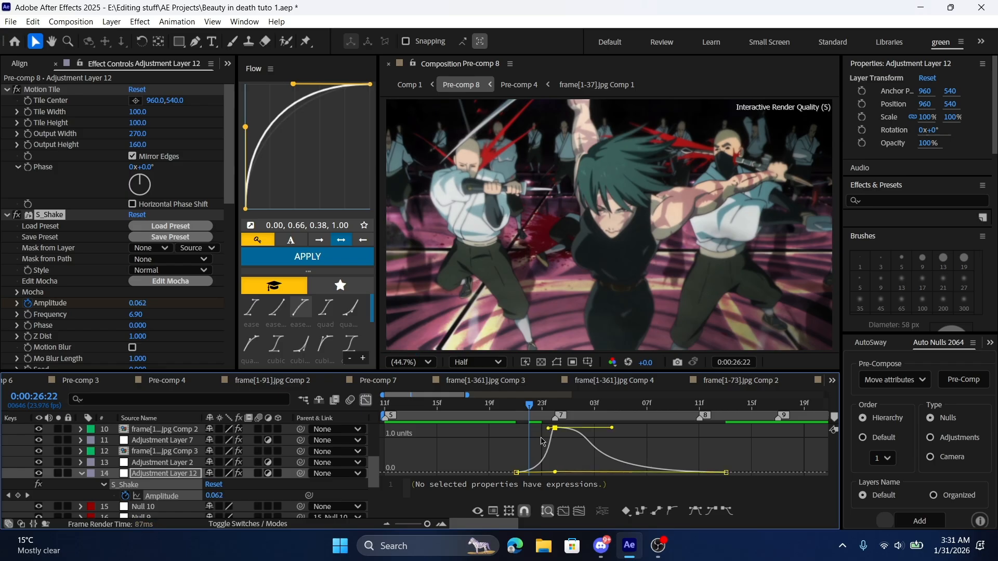
click(366, 401)
click(595, 486)
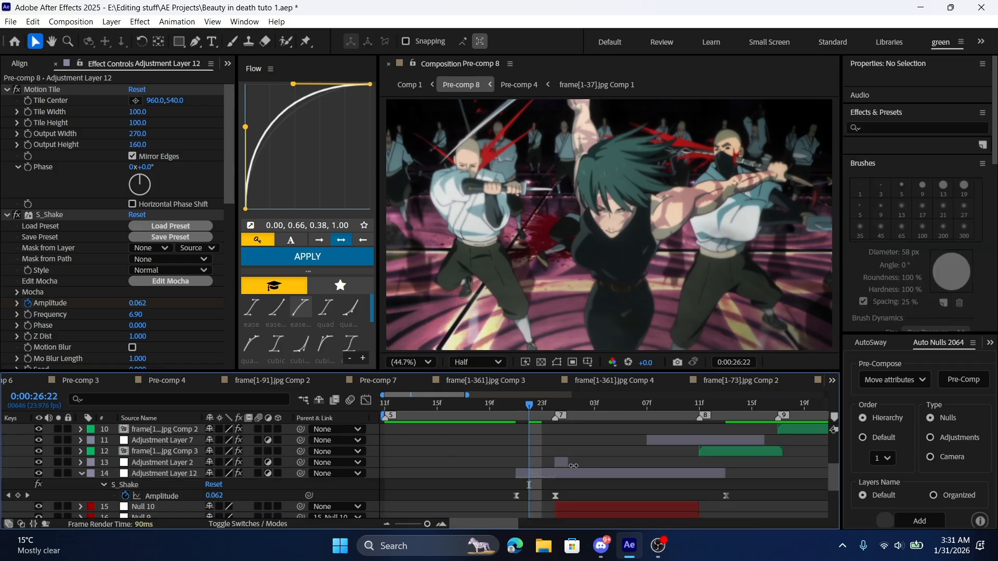
Check the shake around 0:00:27:00 and set the copied layer's S_Shake Seed to 0.040 at 0:00:27:01
mouse_move(553, 407)
mouse_down()
mouse_move(613, 408)
mouse_move(567, 414)
mouse_up()
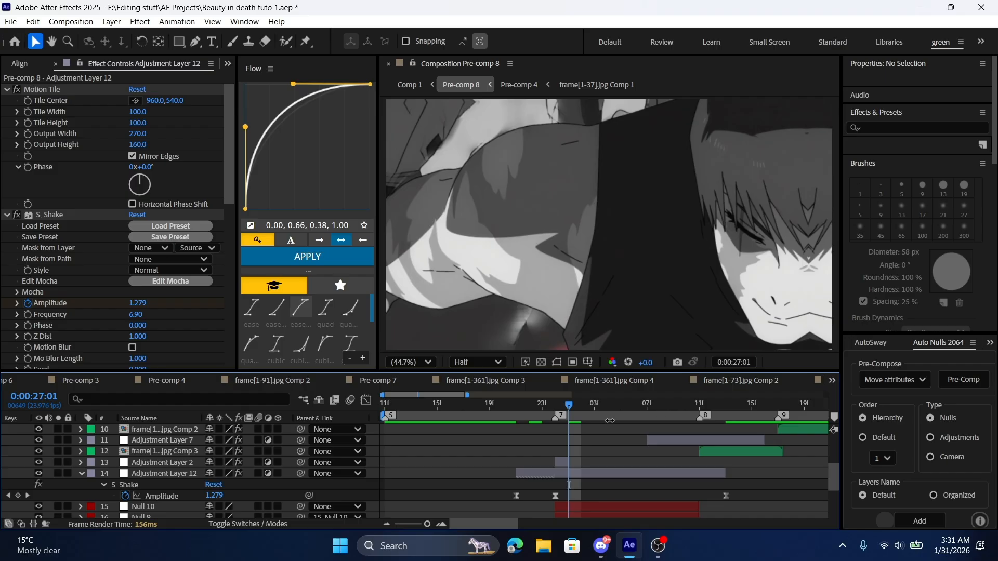
click(559, 408)
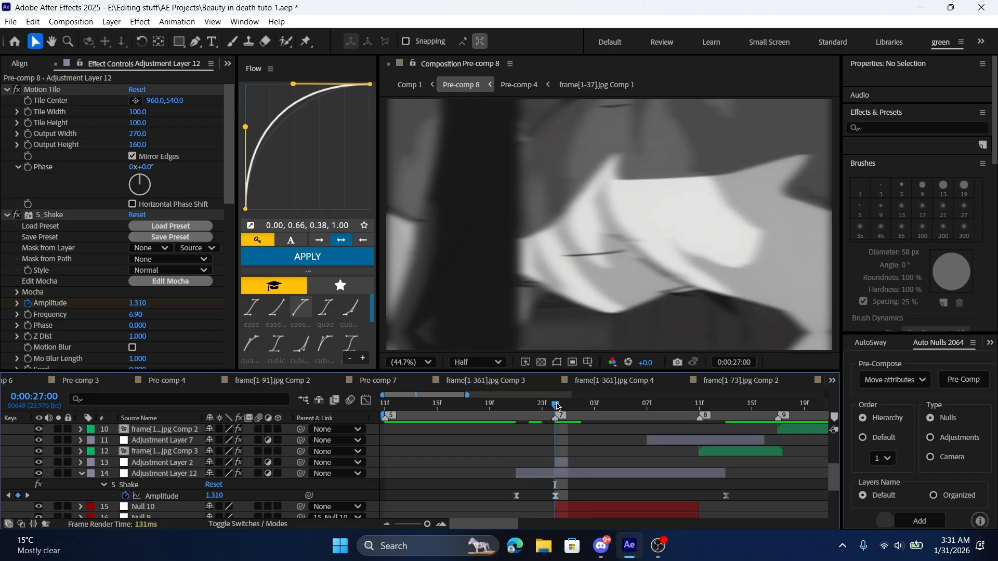
drag(559, 409, 569, 409)
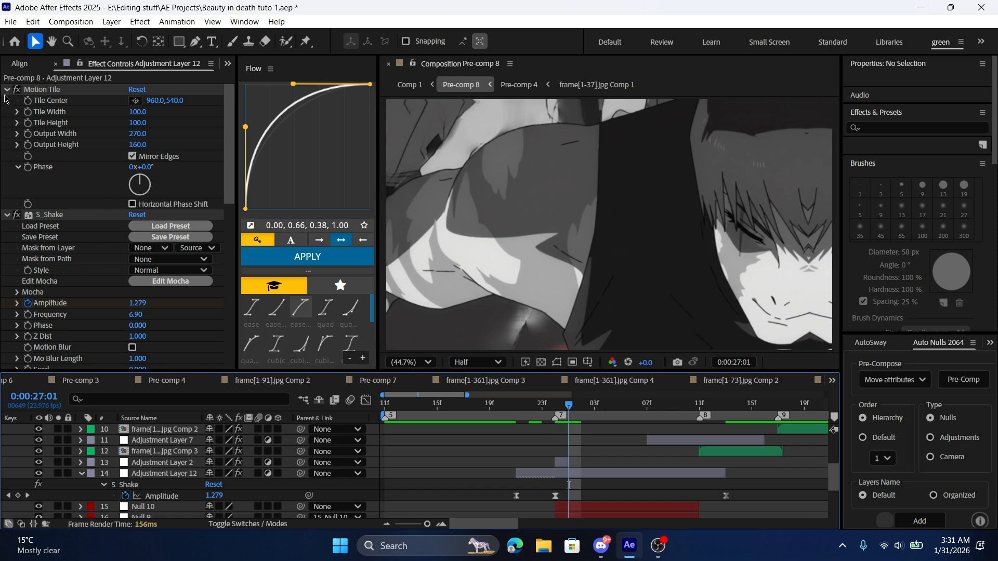
scroll(154, 333, down, 5)
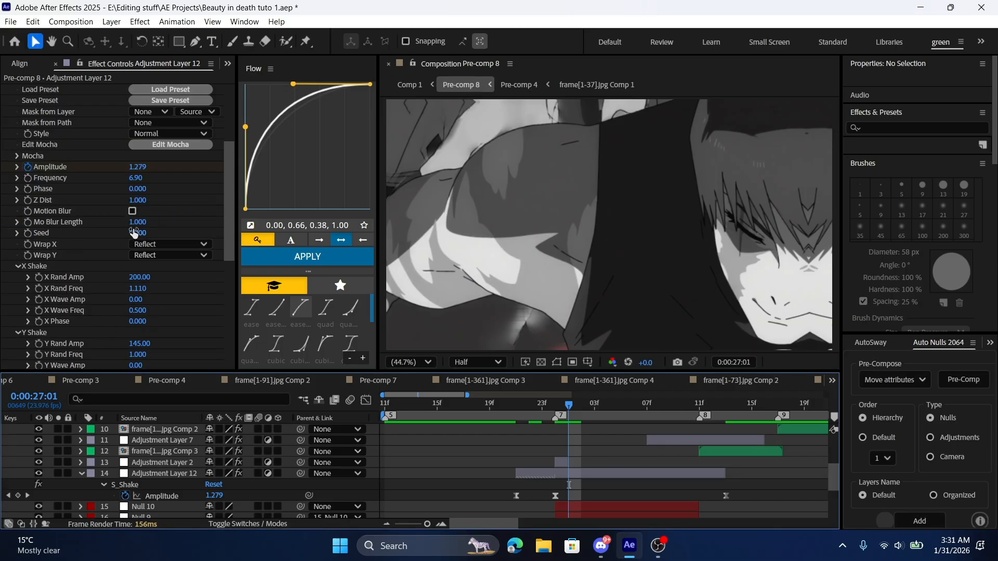
drag(136, 232, 138, 232)
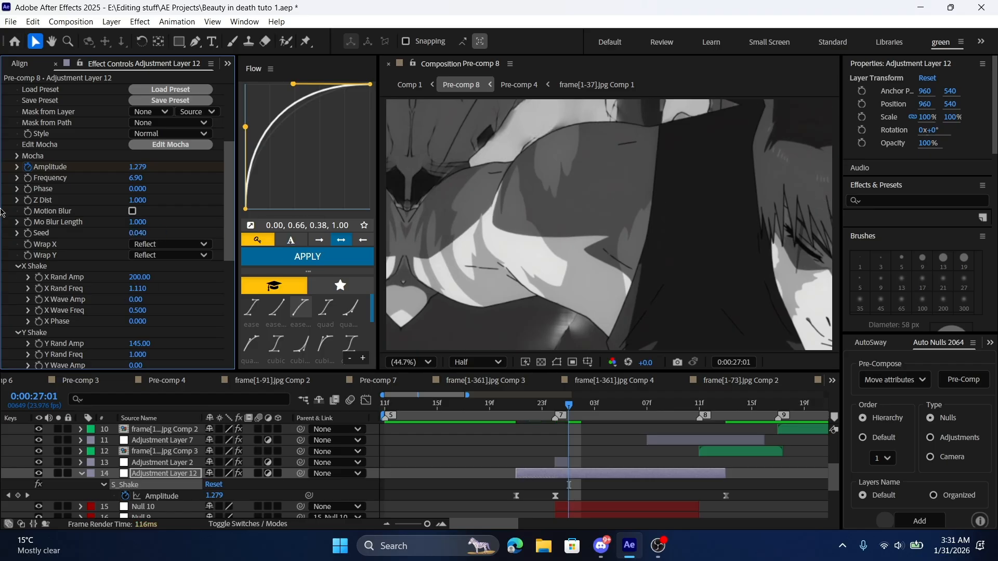
scroll(113, 287, down, 3)
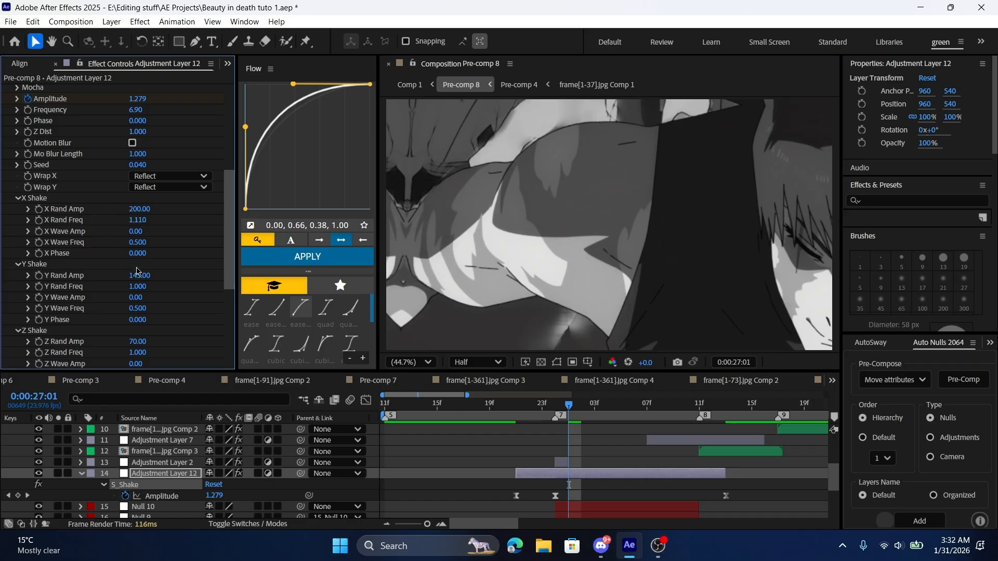
Set the copied Adjustment Layer 12's S_Shake Y Rand Amp to 120.00 and check the following frame
drag(139, 275, 128, 275)
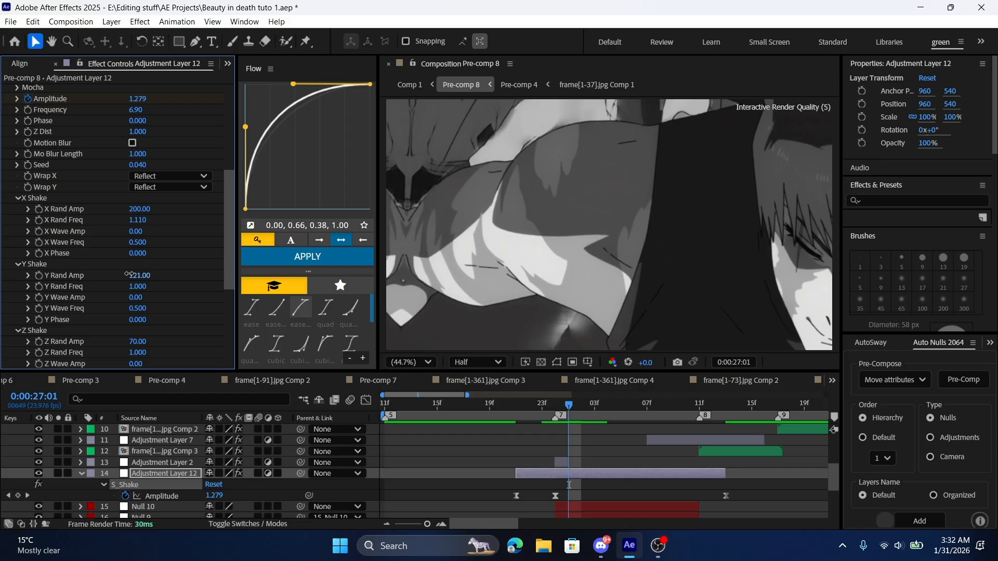
click(596, 466)
key(Page_Down)
Trim the copied layer's end to marker 8, 0:00:27:11, and move its last Amplitude keyframe to 0:00:27:10
click(725, 496)
mouse_move(741, 492)
mouse_down()
mouse_move(706, 501)
mouse_move(705, 474)
mouse_move(686, 497)
mouse_up()
click(719, 484)
click(712, 483)
click(706, 500)
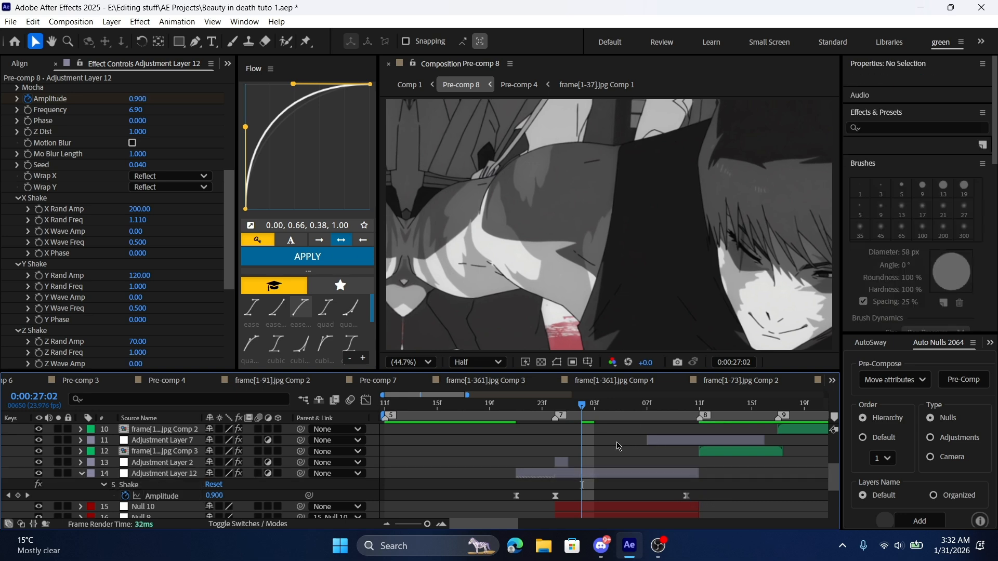
At 0:00:27:00, set the copied layer's S_Shake X Rand Amp to 169.00 and its Seed to 0.030
mouse_move(548, 408)
mouse_down()
mouse_move(508, 407)
mouse_move(564, 409)
mouse_up()
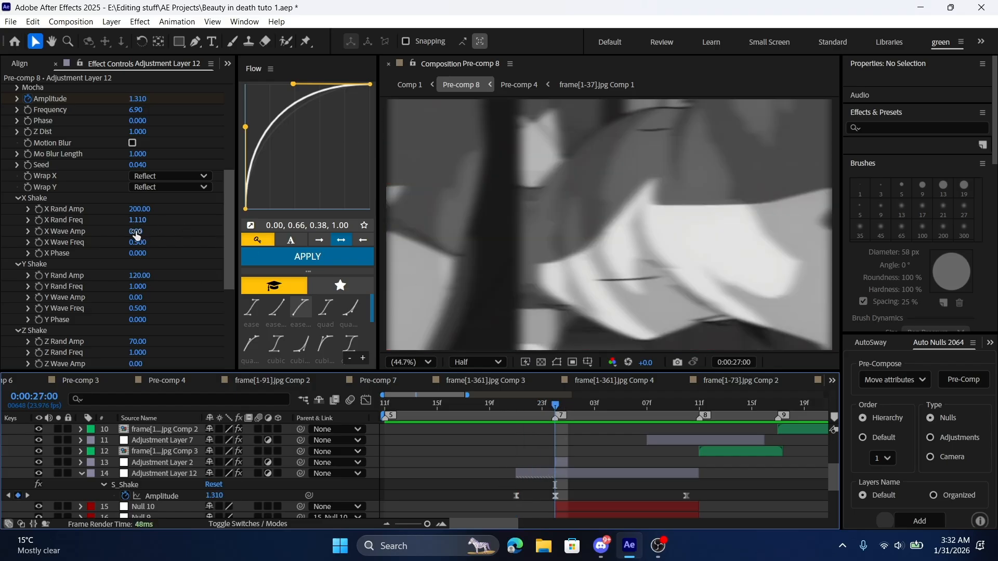
drag(135, 209, 115, 206)
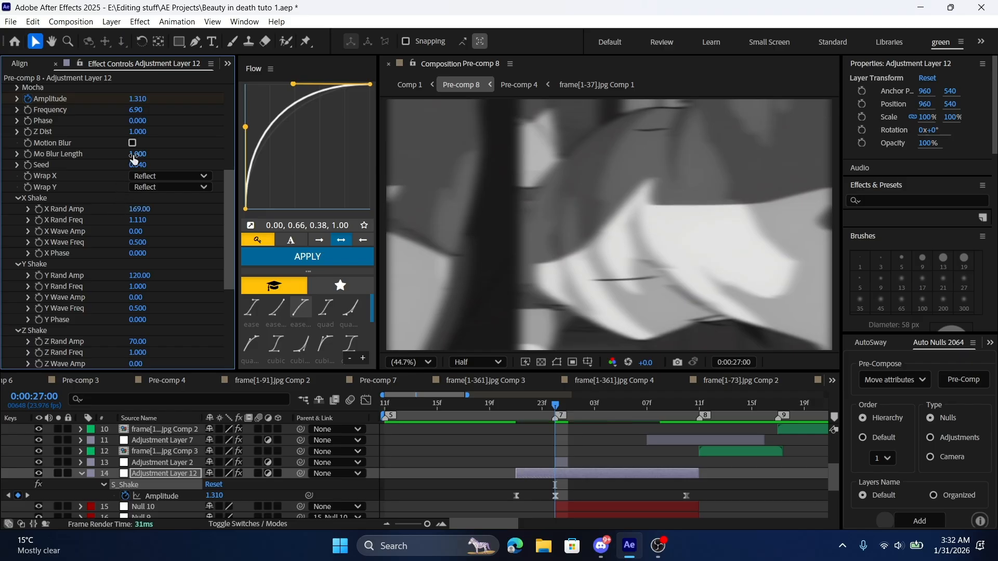
drag(139, 167, 133, 165)
Preview the shake from 0:00:26:20 and play through the clips that follow at markers 8 to 10
drag(554, 406, 503, 406)
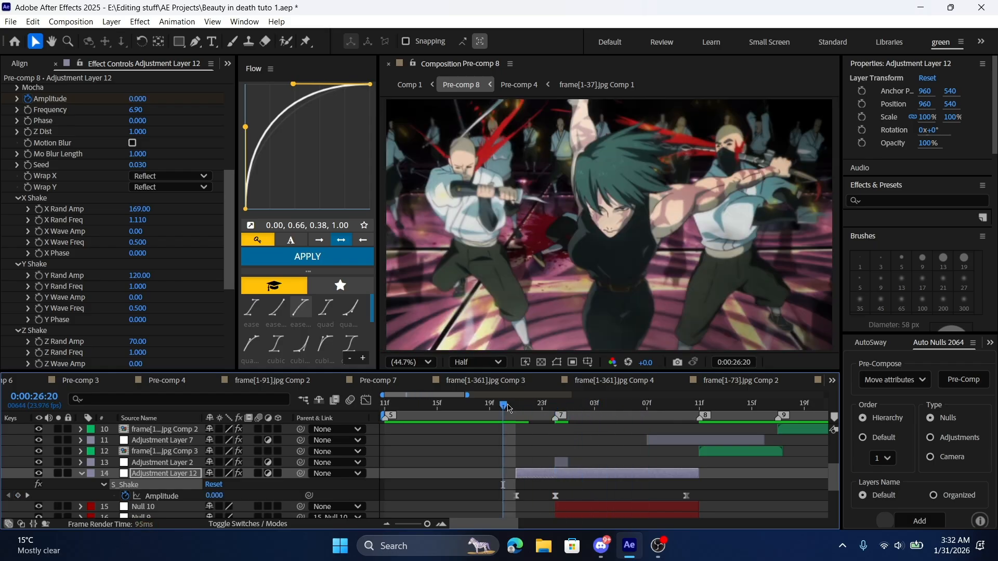
key(space)
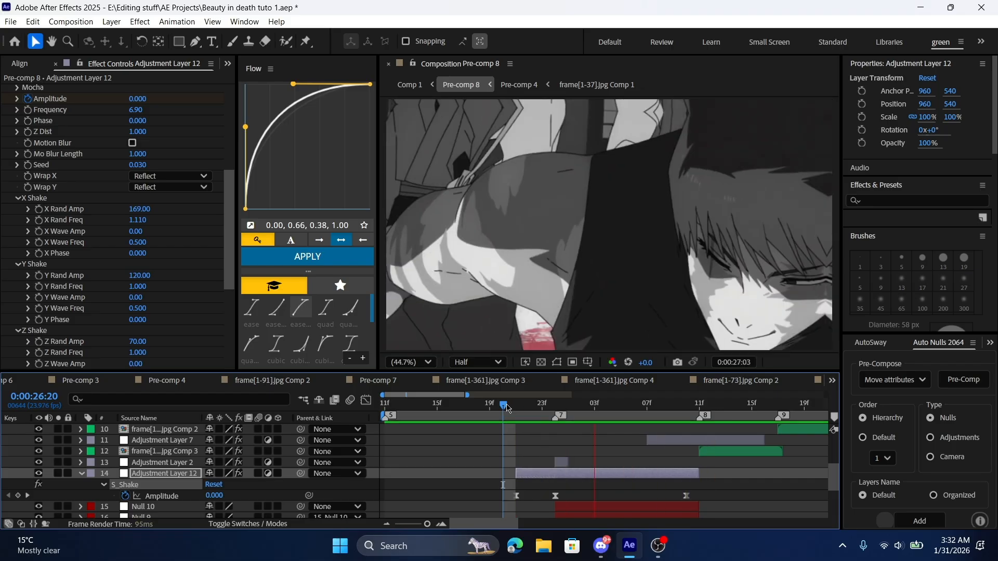
drag(505, 408, 703, 473)
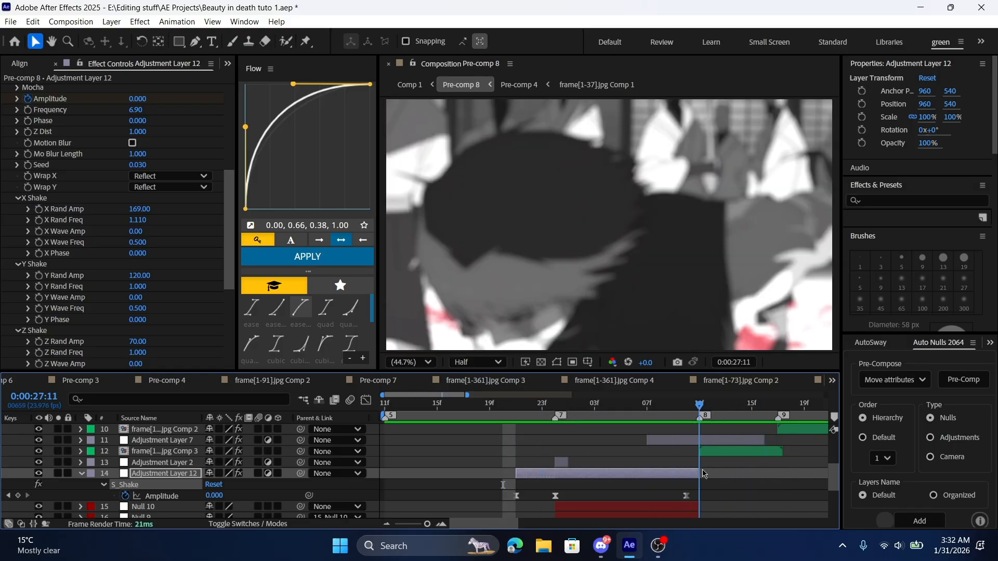
key(space)
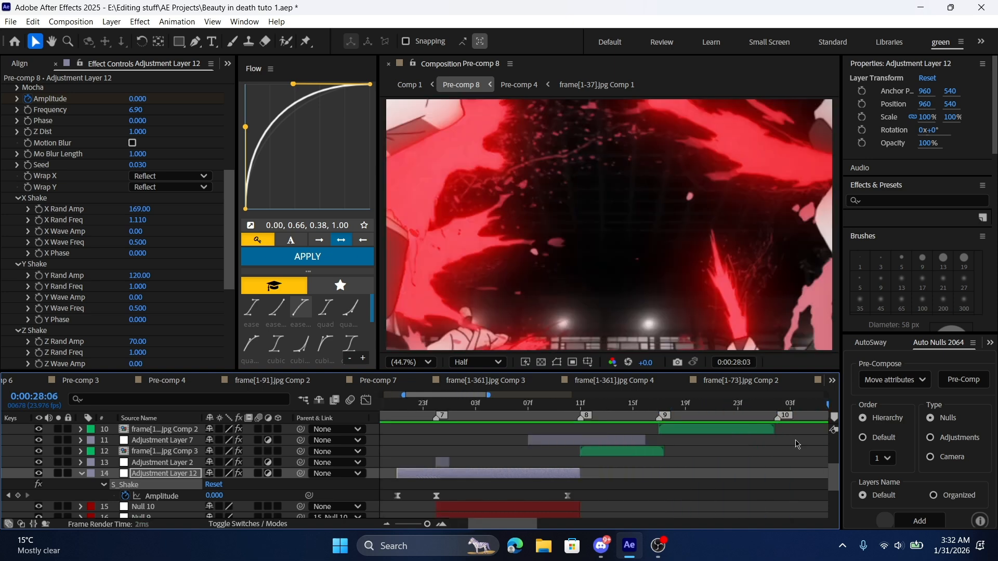
key(space)
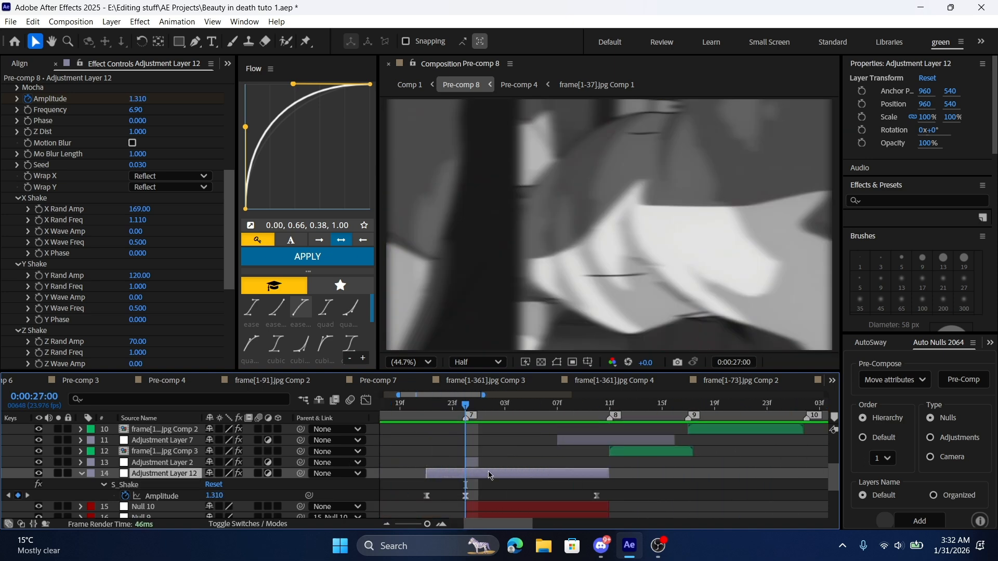
click(686, 487)
scroll(706, 490, up, 3)
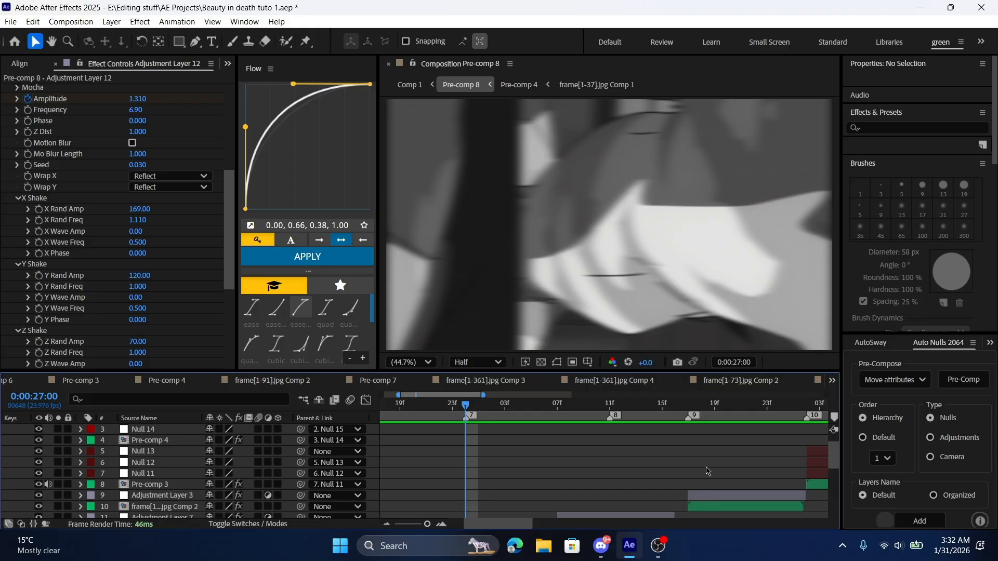
key(space)
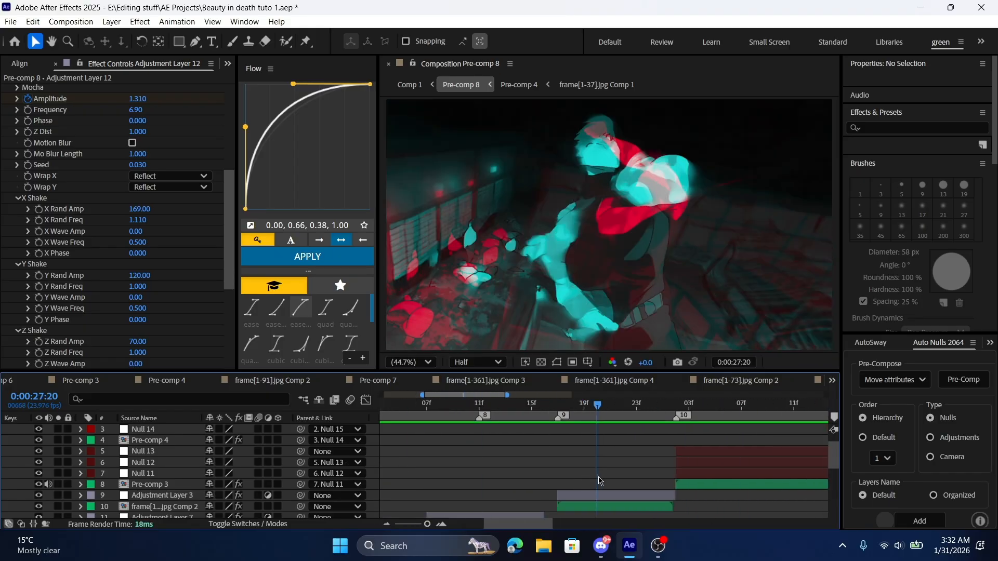
Paste the shake adjustment layer above Null 13, align its peak Amplitude keyframe with marker 10, 0:00:28:02, and reveal its keyframes
click(601, 511)
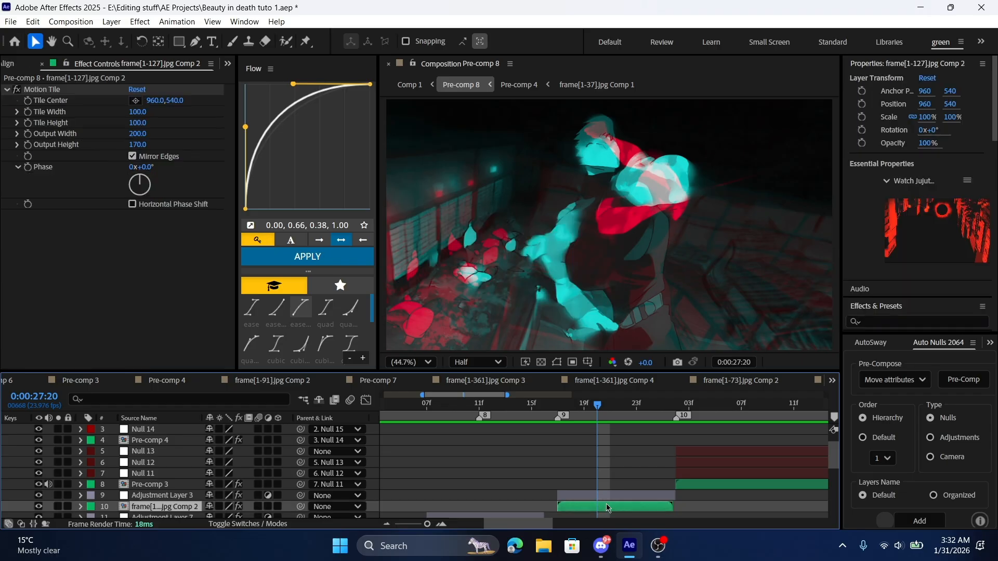
drag(566, 414, 547, 480)
click(582, 487)
click(573, 453)
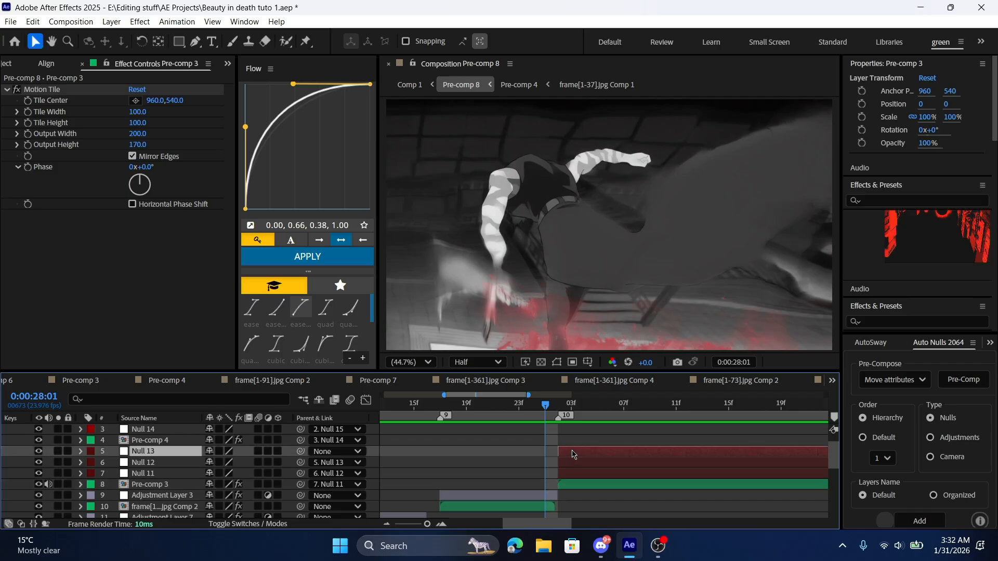
key(ctrl+v)
key(bracketright)
drag(494, 453, 599, 453)
key(u)
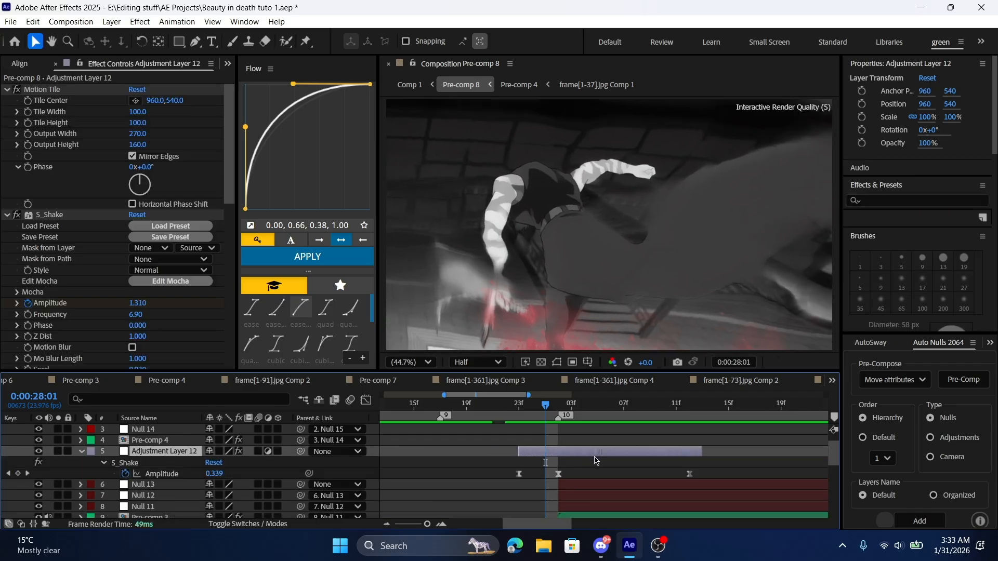
Extend the pasted layer's end to marker 11 and move its last Amplitude keyframe to about 0:00:29:00
key(F2)
drag(703, 452, 805, 452)
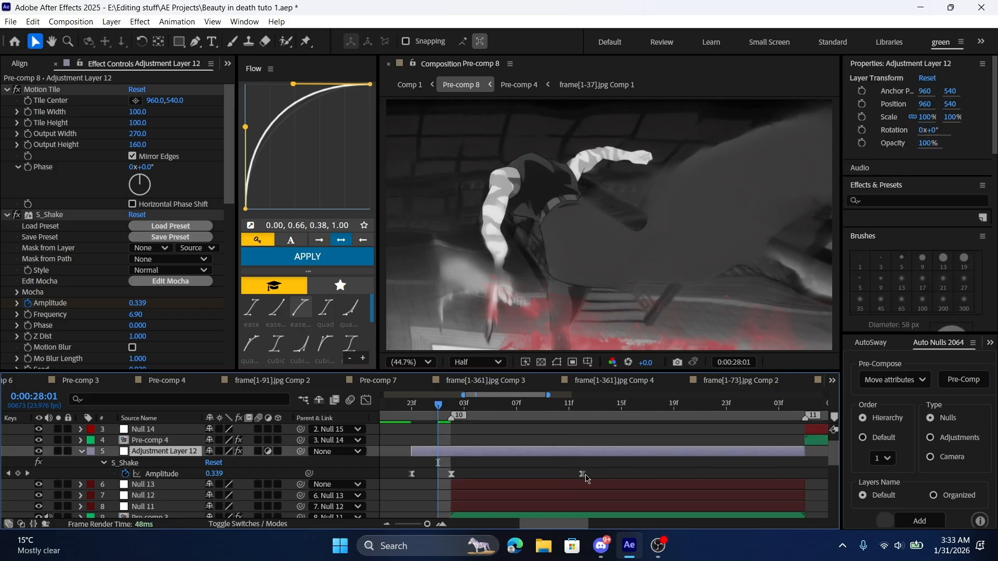
drag(584, 475, 737, 462)
click(768, 466)
Preview the shake at marker 10 and set the pasted layer's Amplitude keyframe at 0:00:28:02 to 1.050 and its Seed to 0.000
drag(519, 404, 447, 409)
key(space)
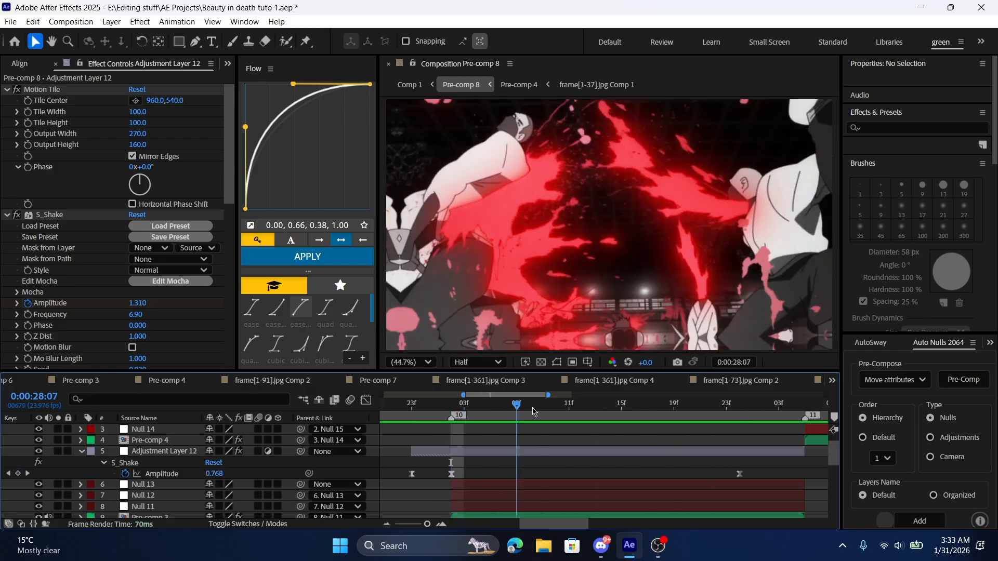
key(space)
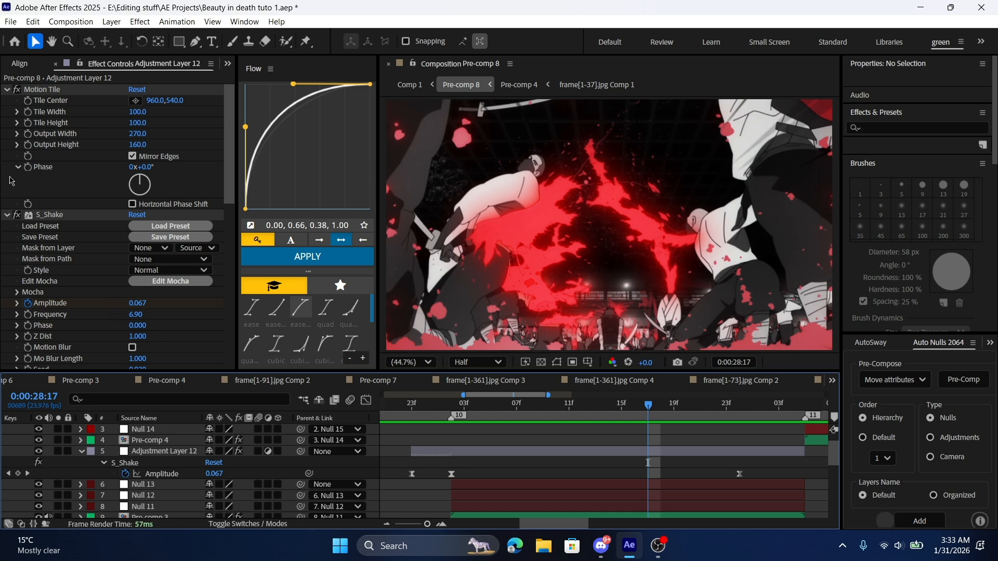
click(450, 407)
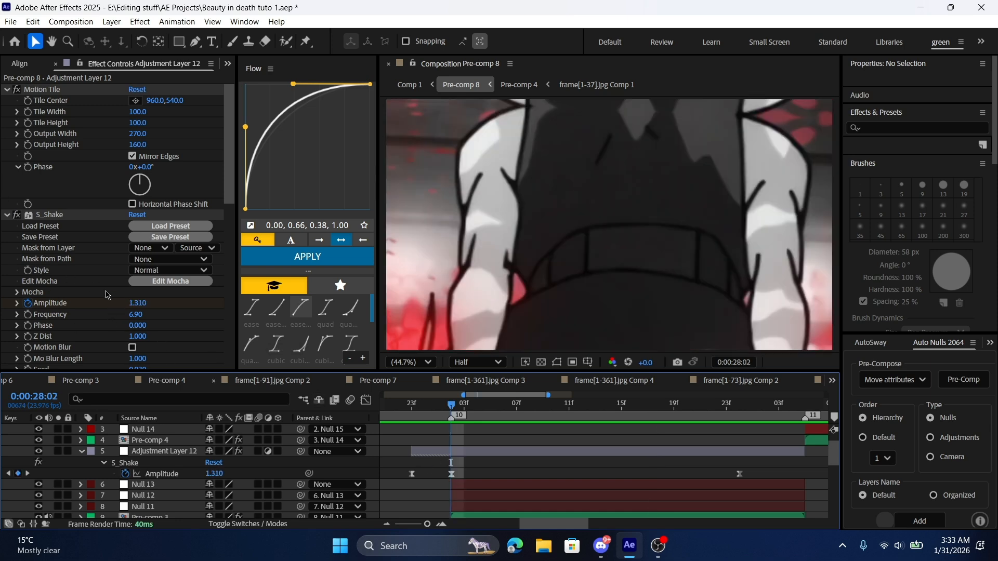
drag(139, 306, 121, 303)
scroll(124, 302, down, 3)
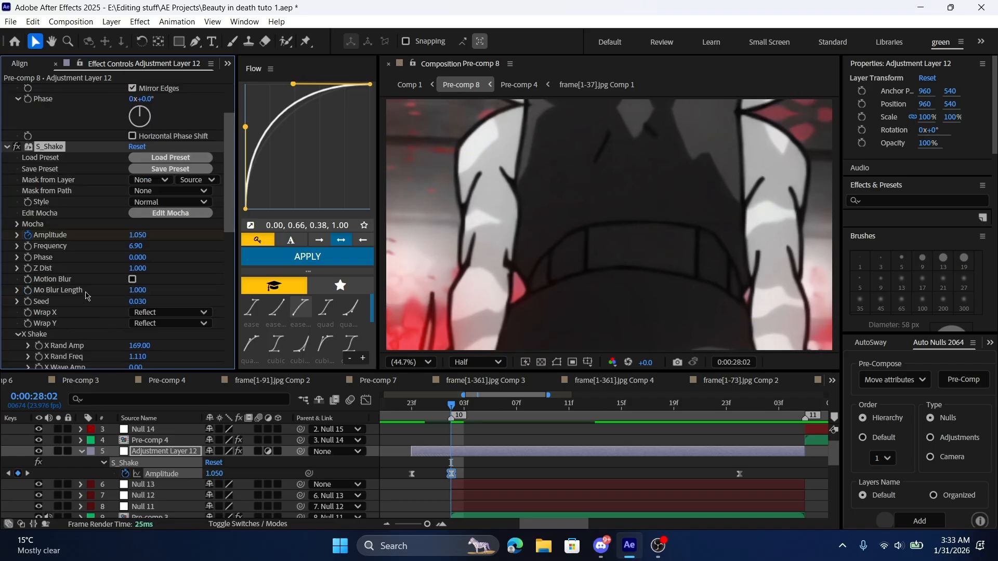
scroll(132, 291, down, 3)
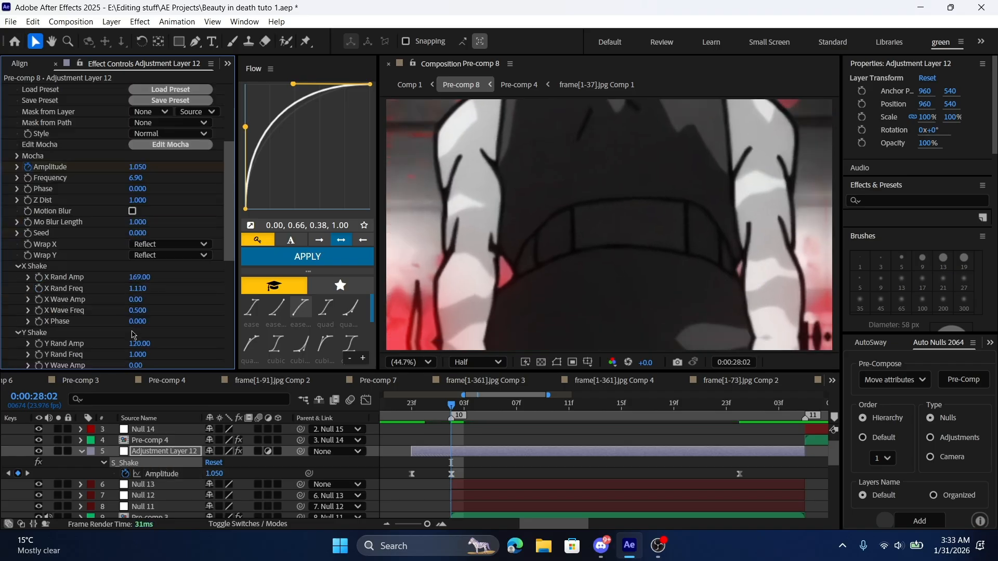
Set the pasted layer's S_Shake X Rand Amp to 140.00, X Rand Freq to 1.010 and Y Rand Amp to 92.00
drag(139, 277, 116, 274)
drag(128, 342, 112, 342)
scroll(135, 339, down, 3)
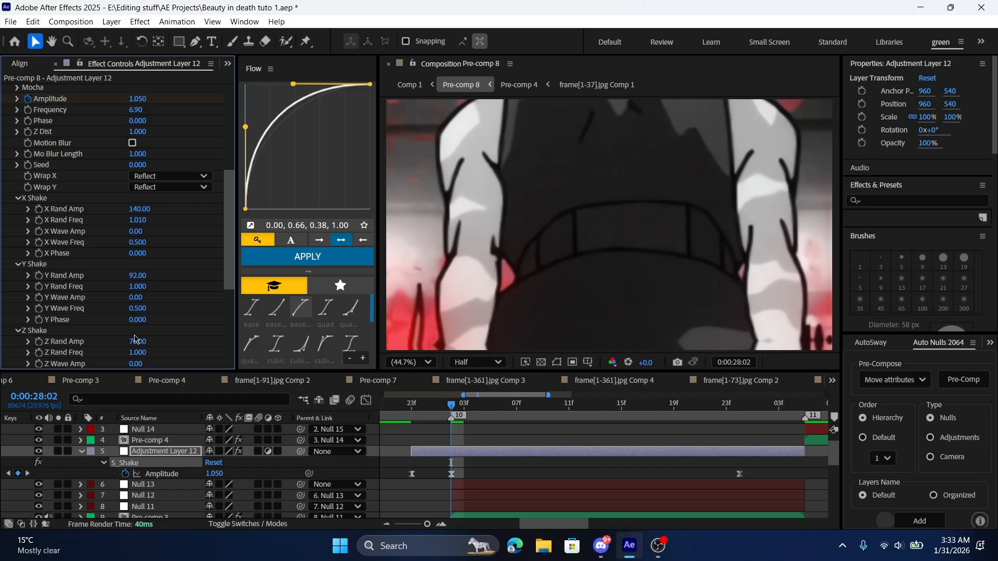
Shape the pasted layer's Amplitude graph to drop steeply right after the 0:00:28:02 keyframe, and preview it from 0:00:27:22
click(491, 489)
drag(439, 469, 756, 489)
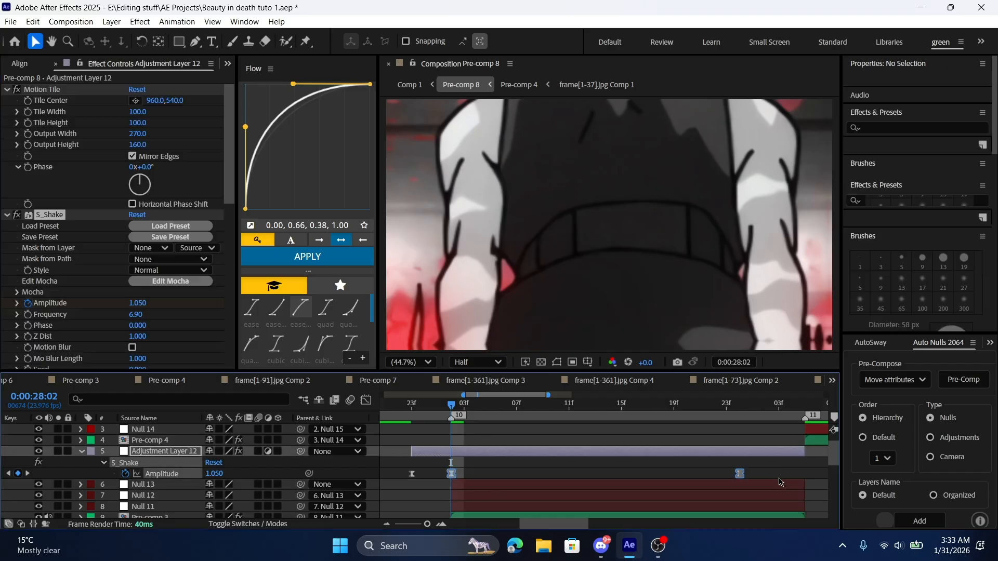
click(364, 401)
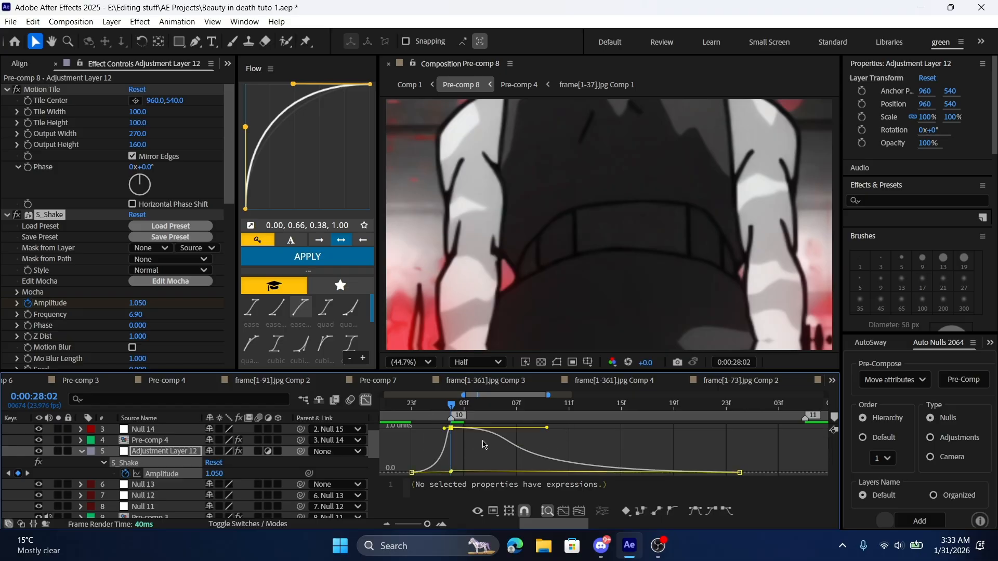
drag(546, 428, 454, 449)
click(499, 431)
drag(449, 404, 395, 405)
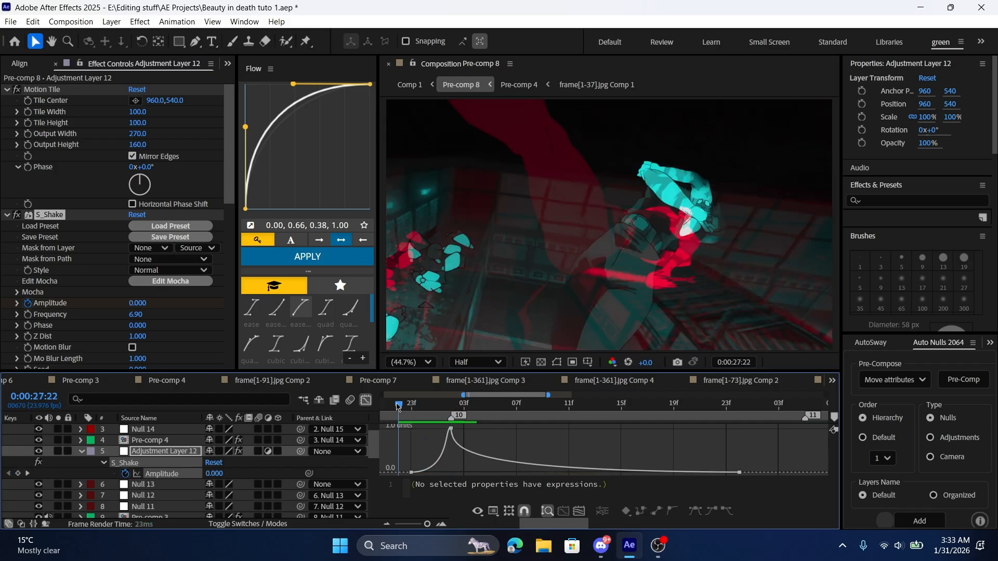
key(space)
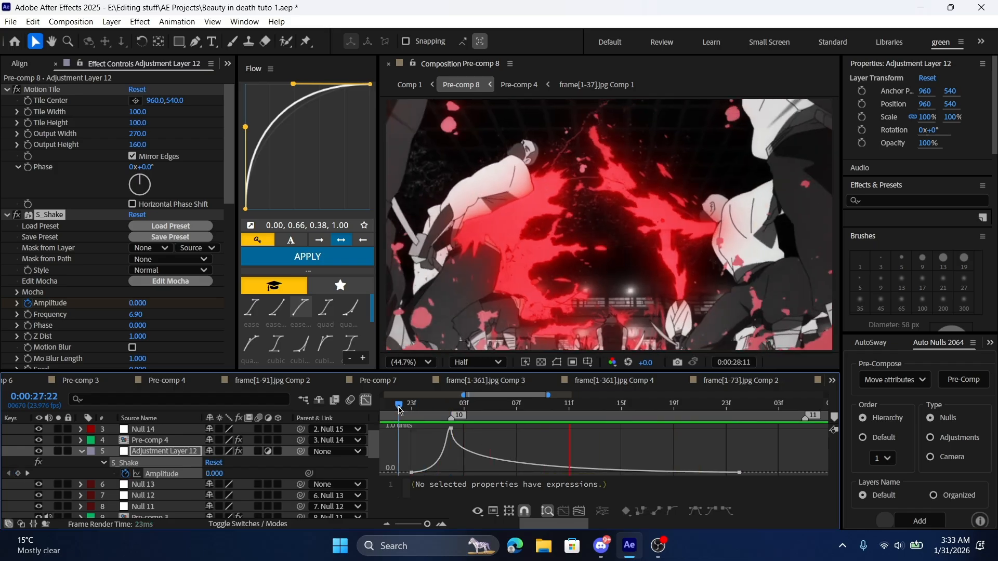
Try an S_Shake Frequency of 5.00 and a Seed of 0.120 on the pasted layer at 0:00:28:08
drag(399, 408, 537, 414)
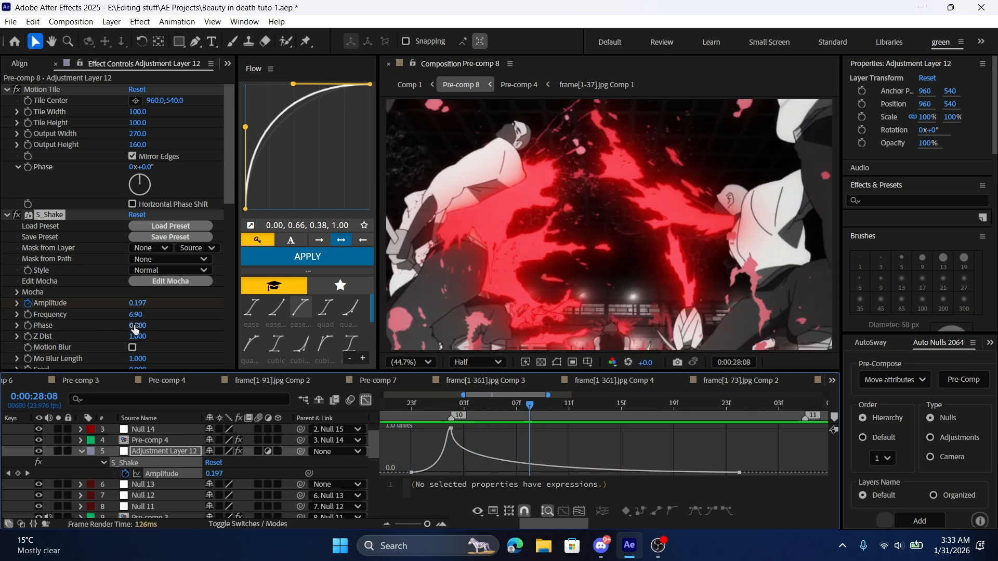
drag(136, 314, 135, 320)
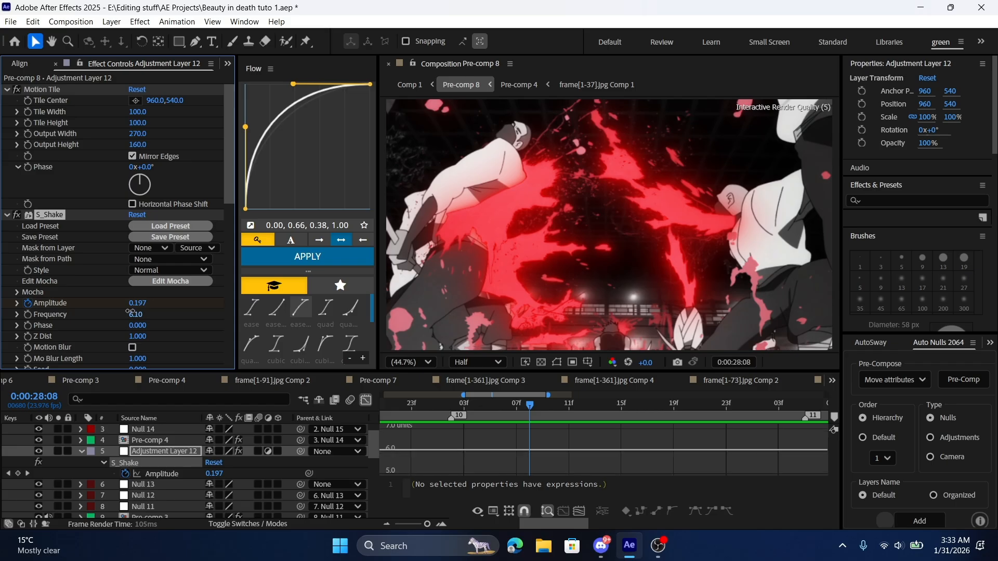
scroll(145, 347, down, 3)
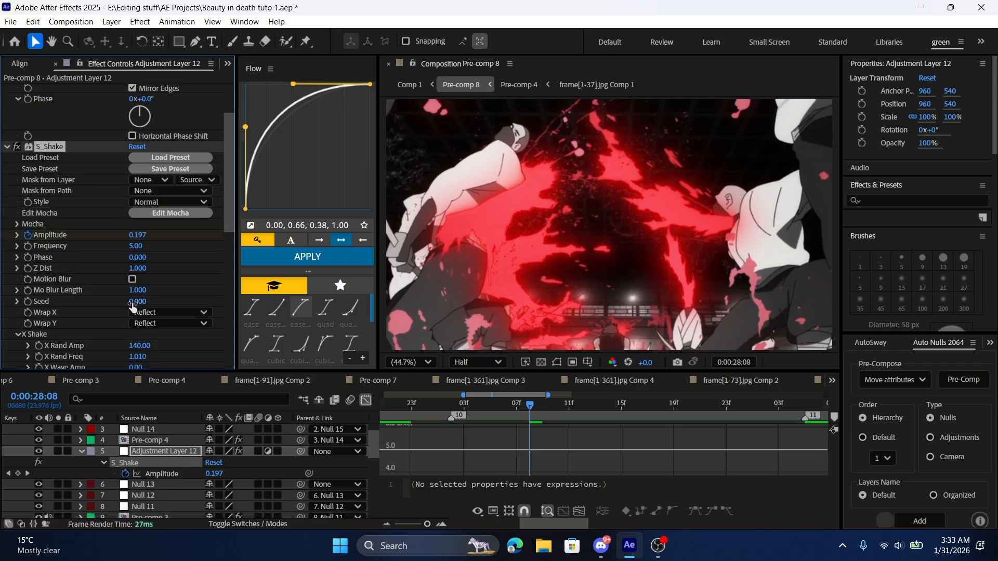
drag(136, 301, 140, 300)
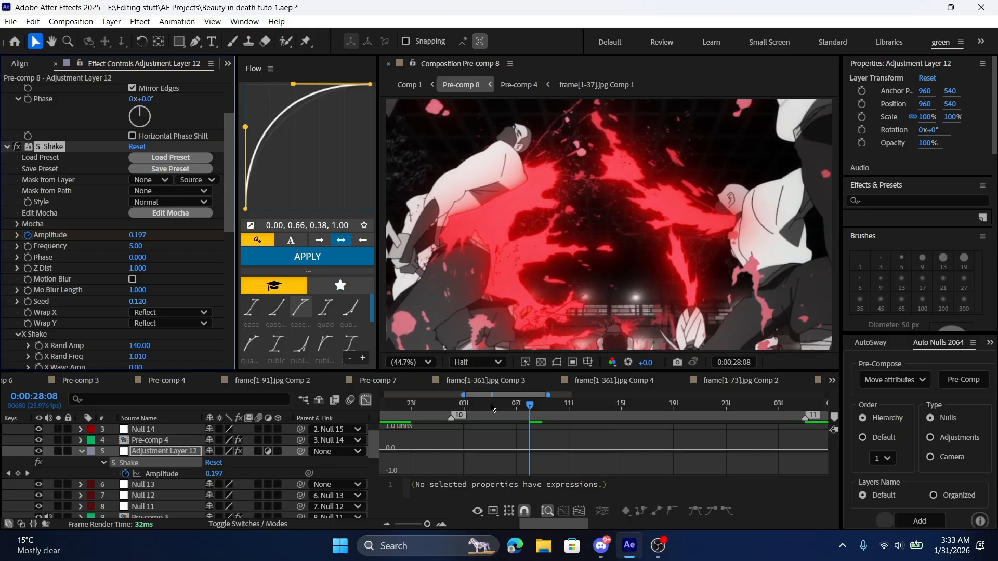
Close the graph editor and preview the shake leading into marker 10
click(365, 402)
click(484, 466)
drag(452, 404, 423, 403)
key(space)
click(410, 404)
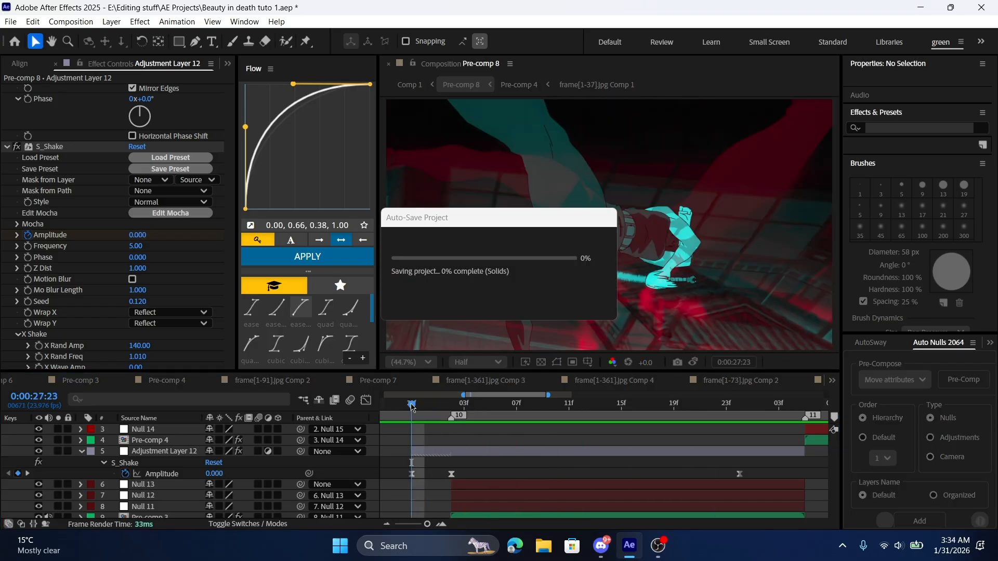
Set the pasted layer's S_Shake Seed to 0.010 and Frequency to 6.70, previewing the shake around 0:00:28:02
click(450, 406)
drag(136, 303, 130, 303)
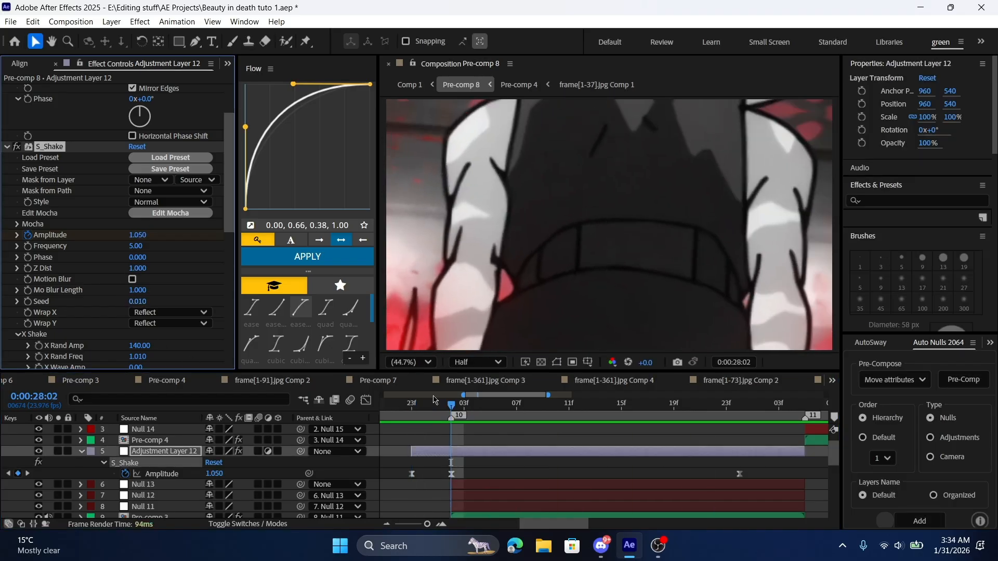
click(401, 405)
key(space)
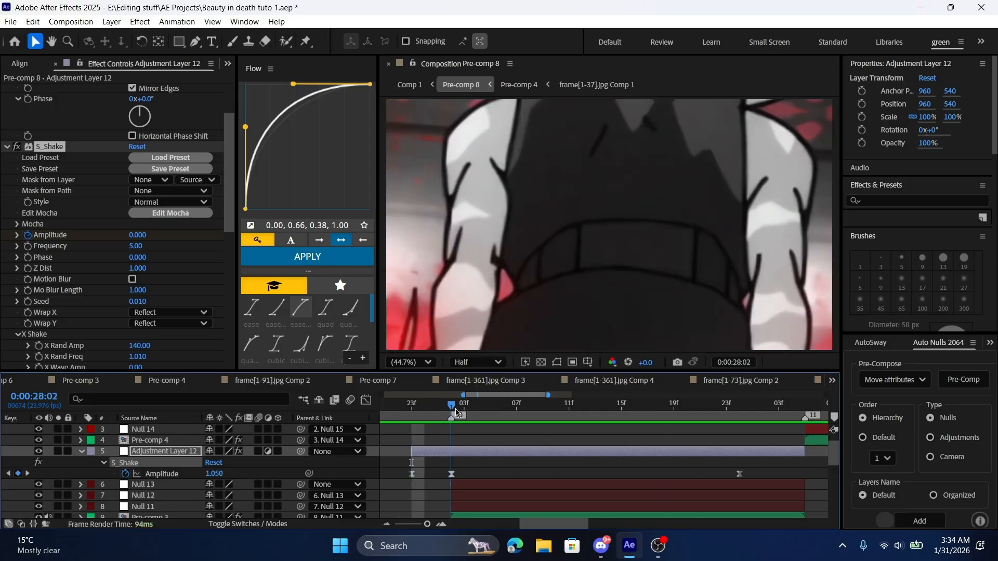
click(511, 408)
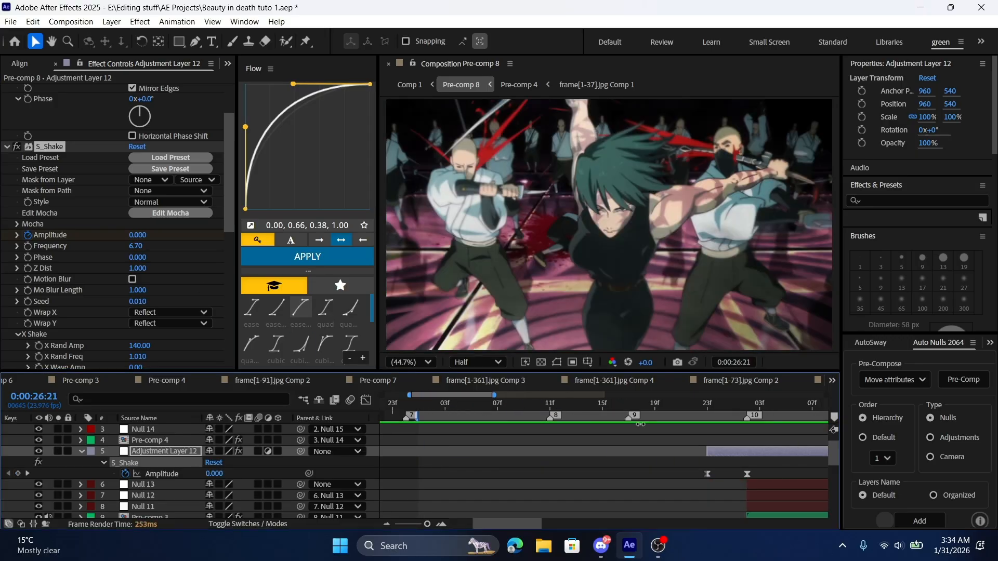
Play the shakes back from 0:00:26:11 and go to the clip after marker 11, at 0:00:29:10
drag(513, 414, 383, 414)
scroll(419, 448, down, 5)
key(Home)
key(space)
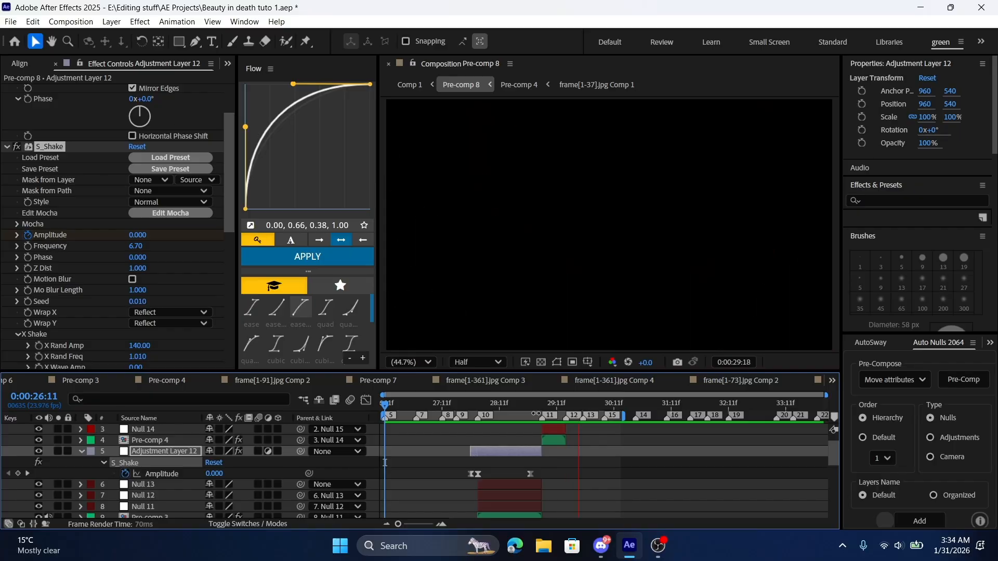
click(527, 410)
drag(527, 410, 554, 410)
click(440, 524)
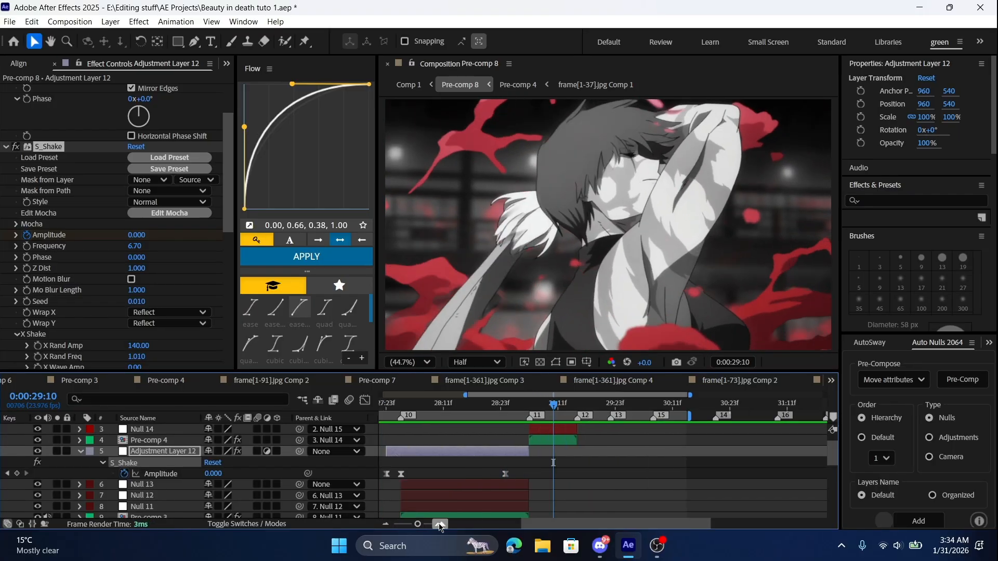
Copy Adjustment Layer 12 from the marker 10 clip and paste it above Null 16 at 0:00:29:05
click(440, 524)
click(551, 463)
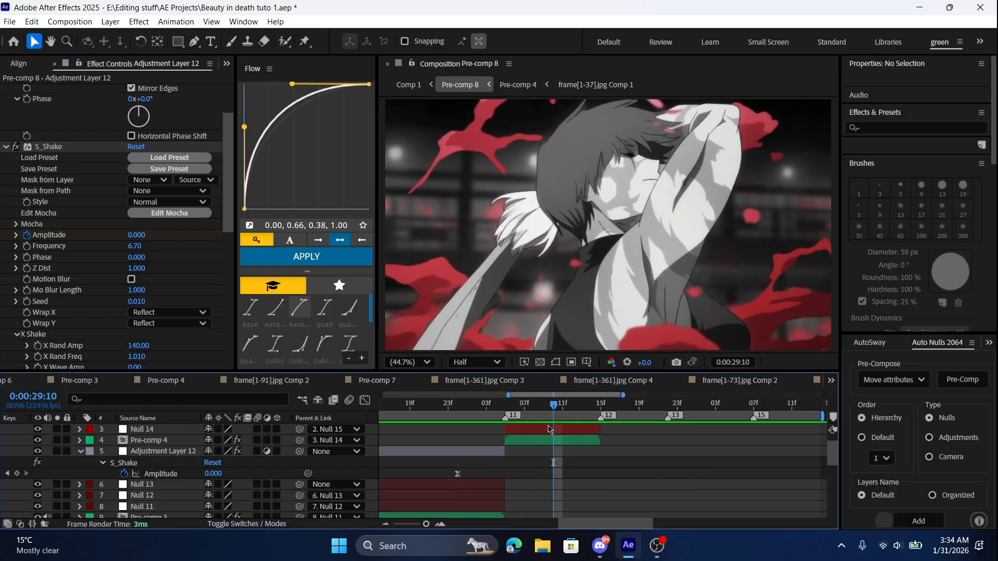
scroll(568, 465, up, 1)
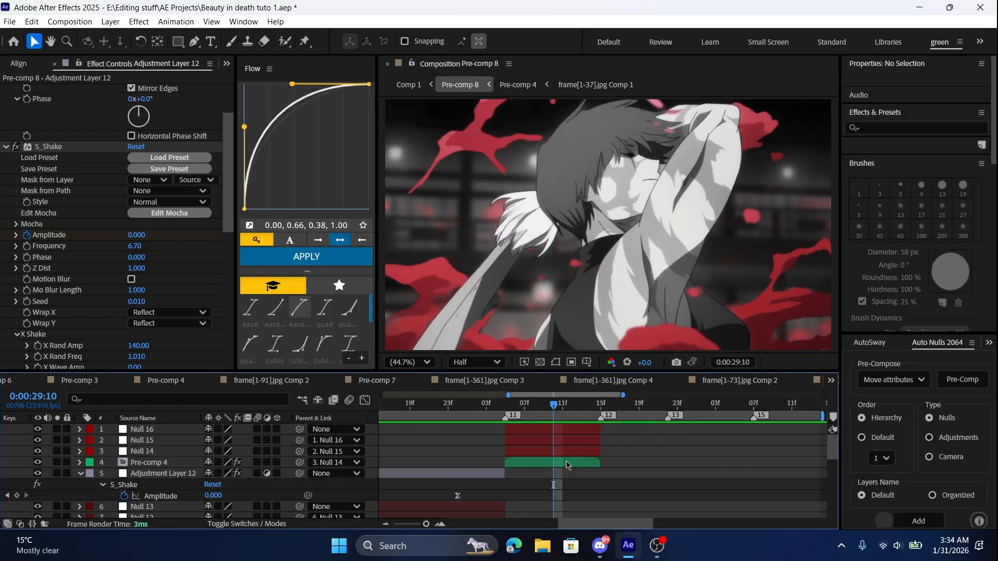
click(507, 405)
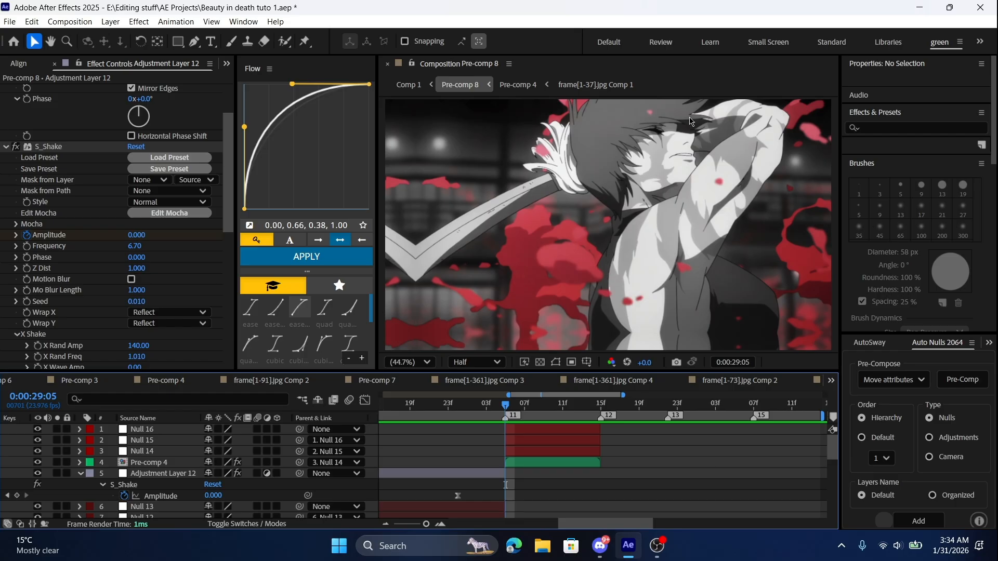
click(447, 475)
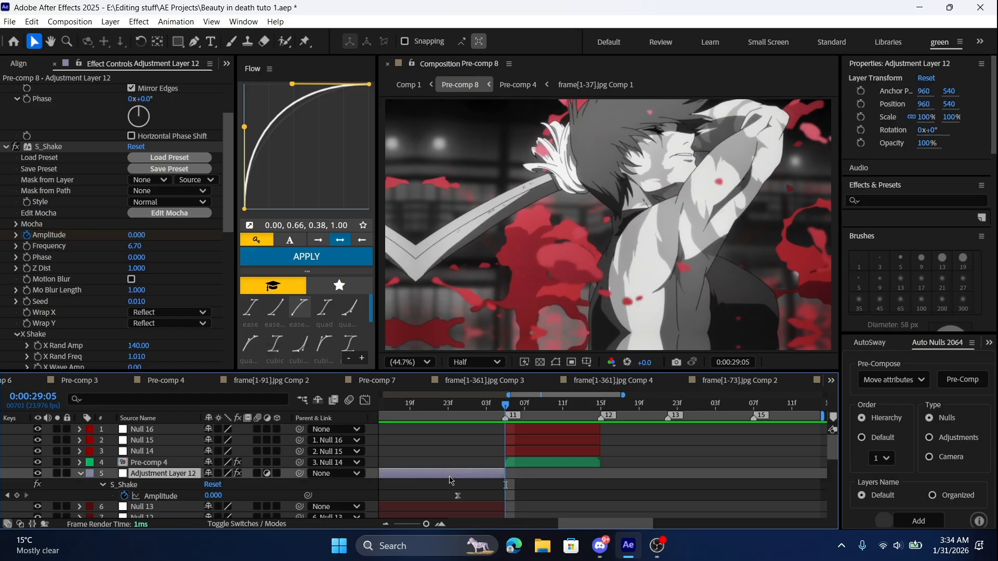
click(554, 495)
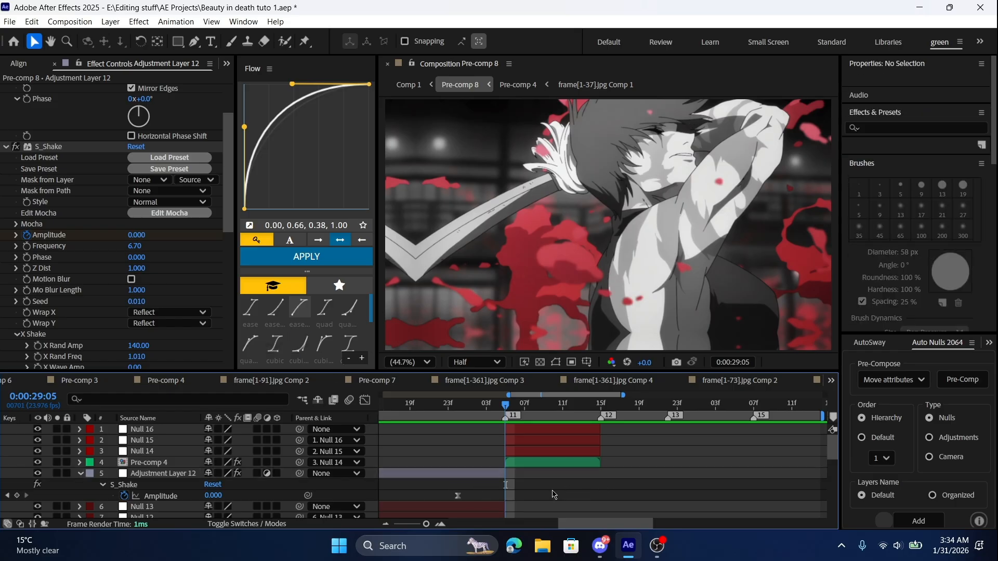
click(532, 438)
key(ctrl+v)
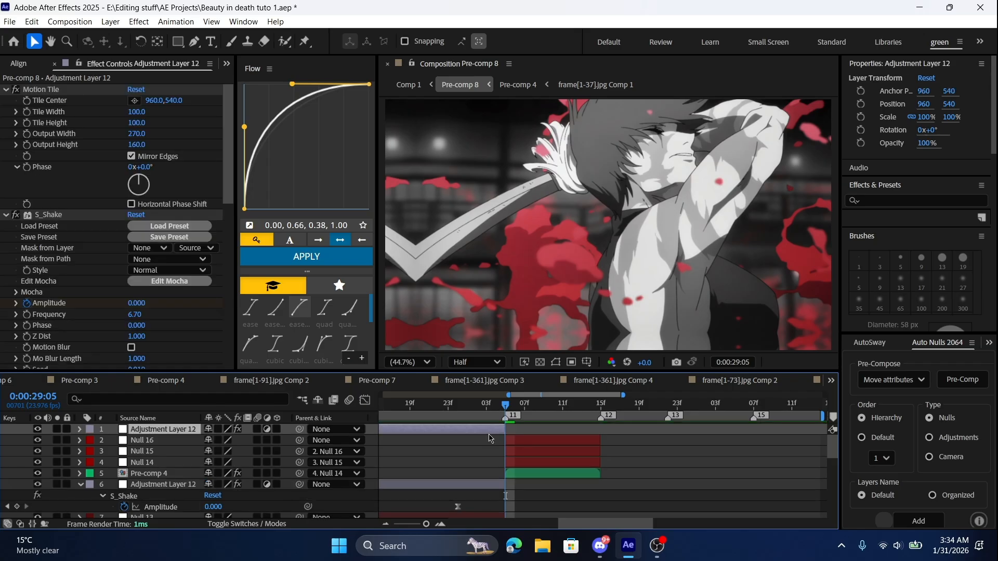
Fit the pasted layer to the marker 11 clip, with its peak Amplitude keyframe at marker 11 and its last keyframe and end at marker 12
key(u)
drag(489, 431, 701, 450)
drag(539, 431, 578, 441)
drag(716, 452, 601, 453)
drag(760, 426, 600, 427)
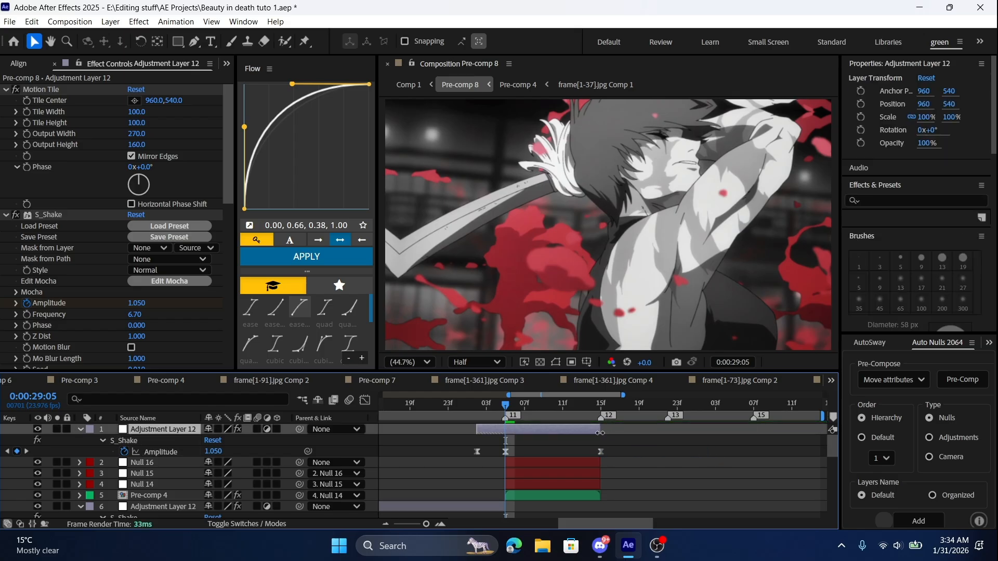
Set the pasted layer's S_Shake Seed to 0.080, viewing the frame at 0:00:29:05
click(549, 439)
mouse_move(491, 410)
mouse_down()
mouse_move(477, 408)
mouse_move(506, 414)
mouse_up()
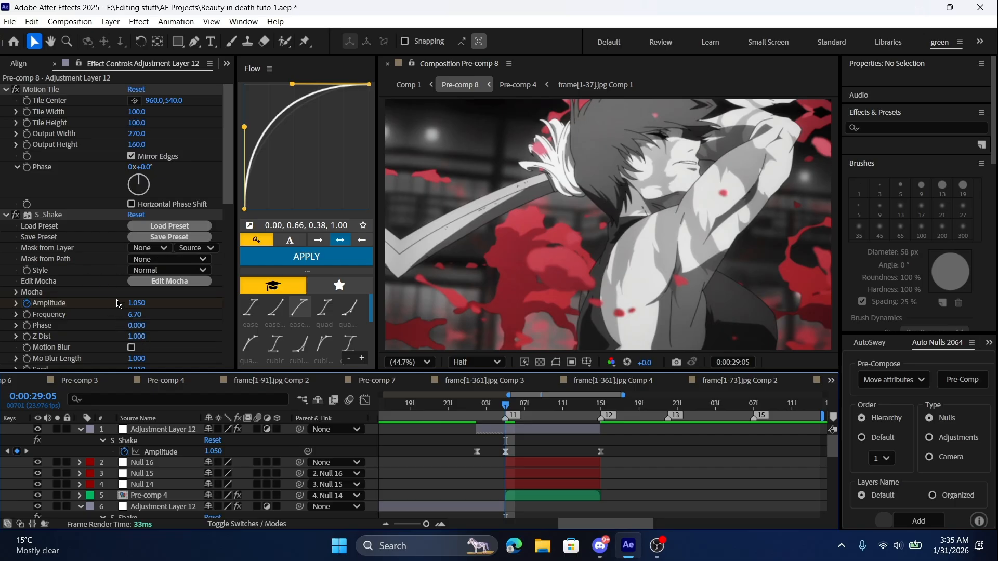
scroll(127, 317, down, 3)
scroll(149, 335, down, 3)
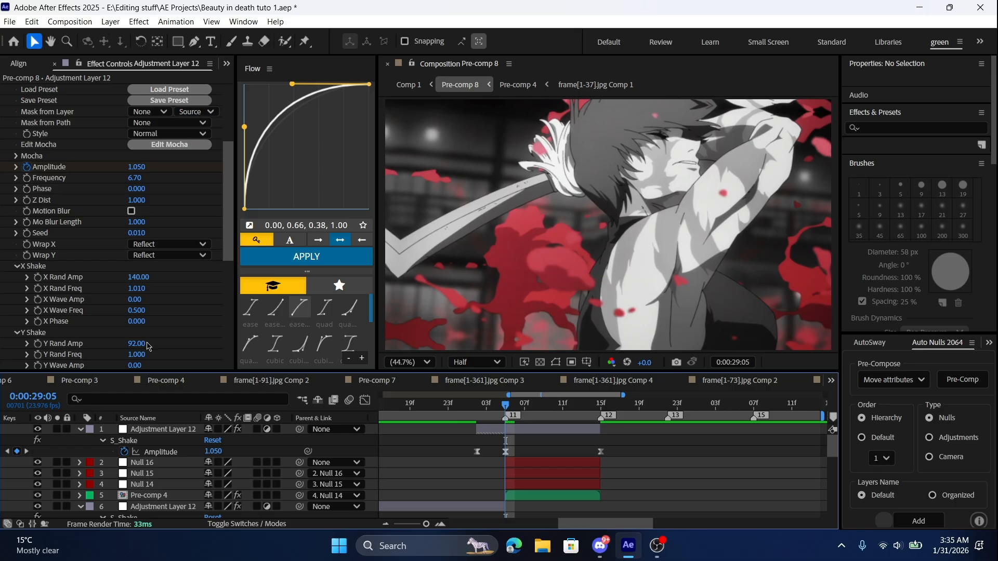
click(144, 344)
drag(146, 344, 149, 344)
scroll(140, 256, up, 3)
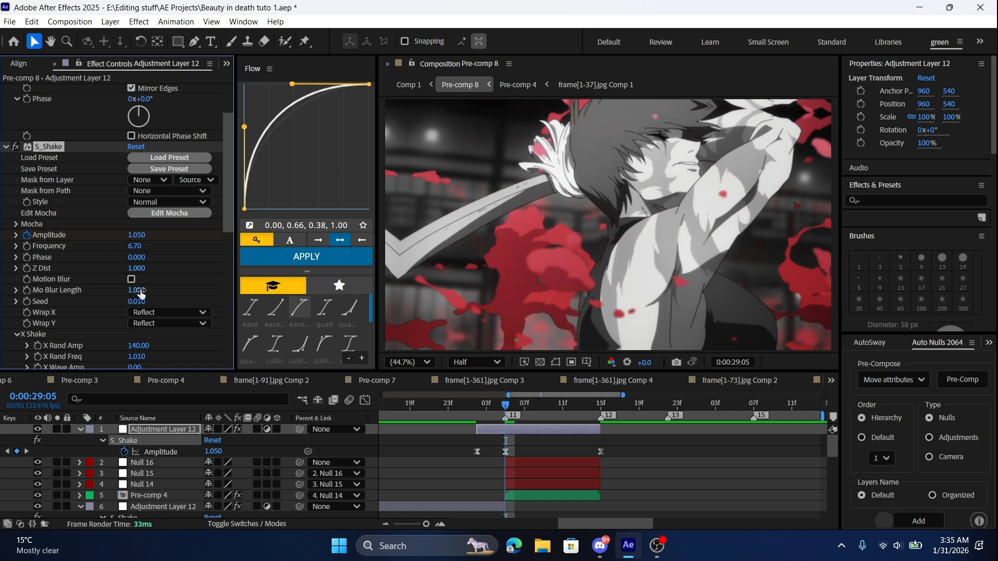
drag(143, 302, 110, 310)
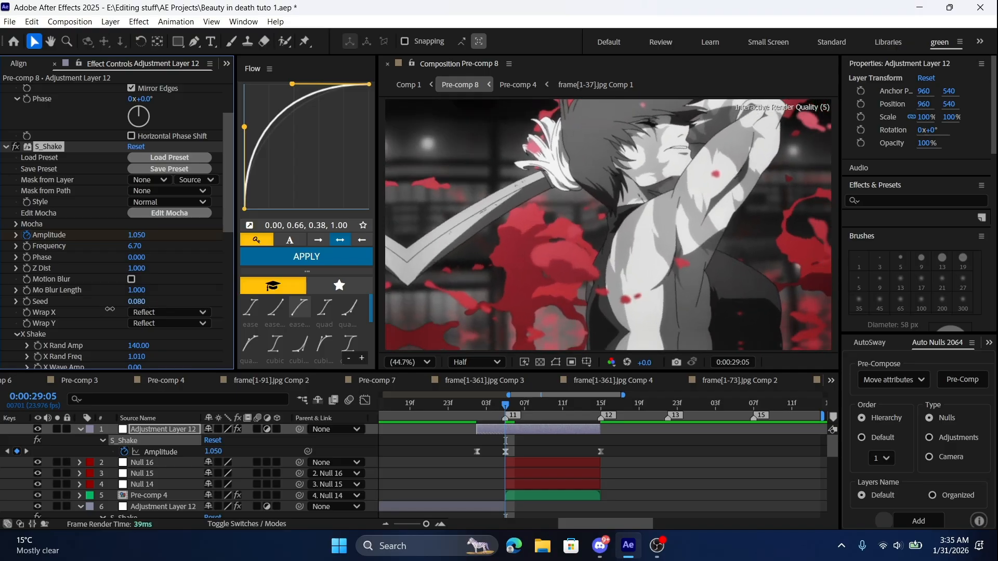
Preview the shake from 0:00:28:23 and set the pasted layer's S_Shake Frequency to 4.60
click(455, 408)
key(space)
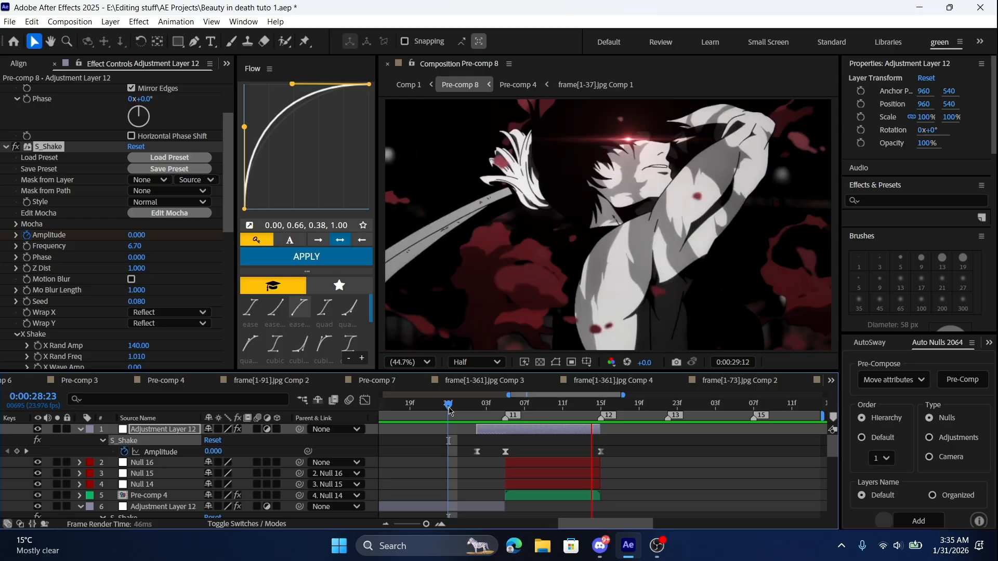
click(507, 410)
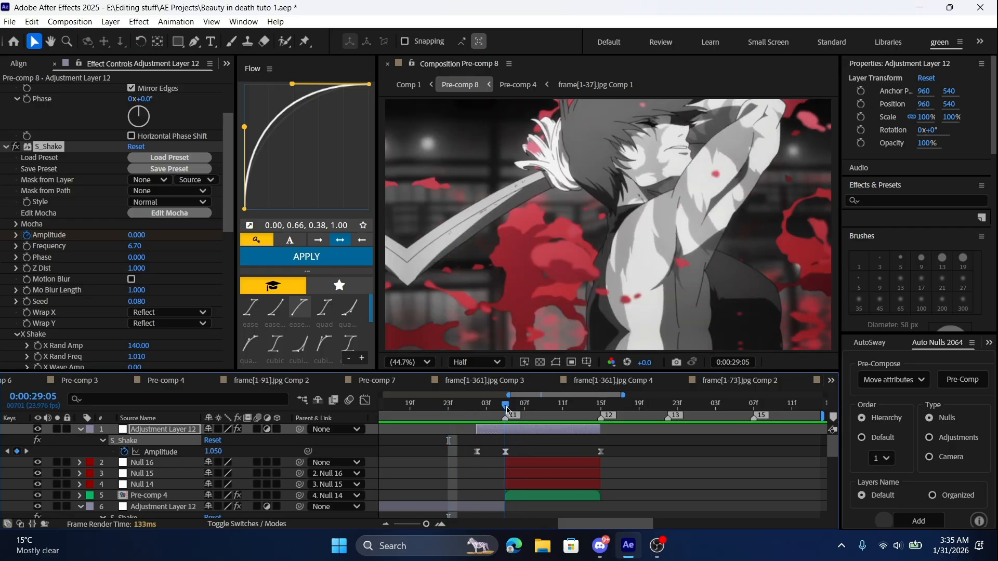
drag(136, 247, 124, 245)
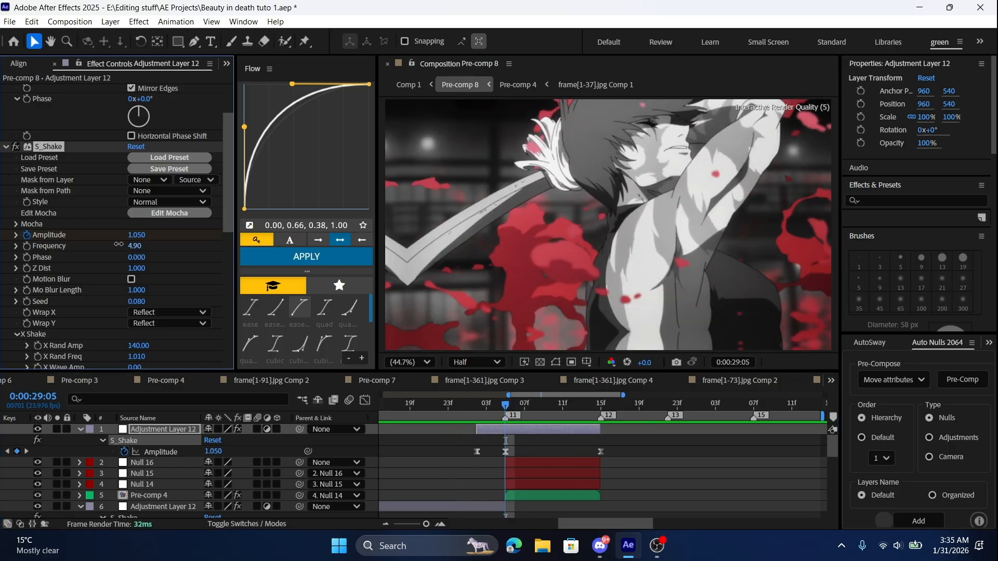
click(424, 429)
drag(470, 408, 448, 406)
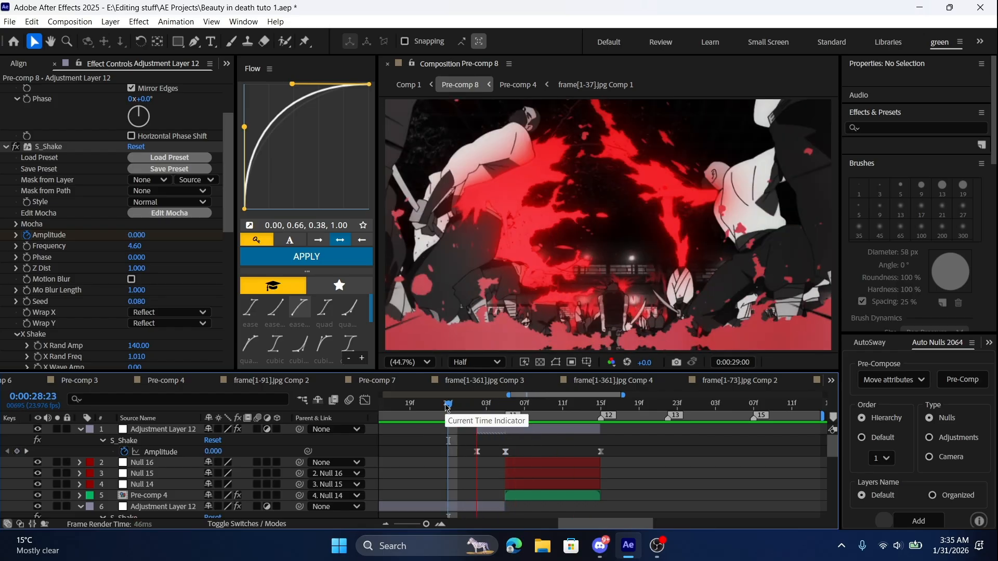
Collapse the layers' keyframes and play the shakes back from 0:00:26:11 across the wider timeline
click(440, 407)
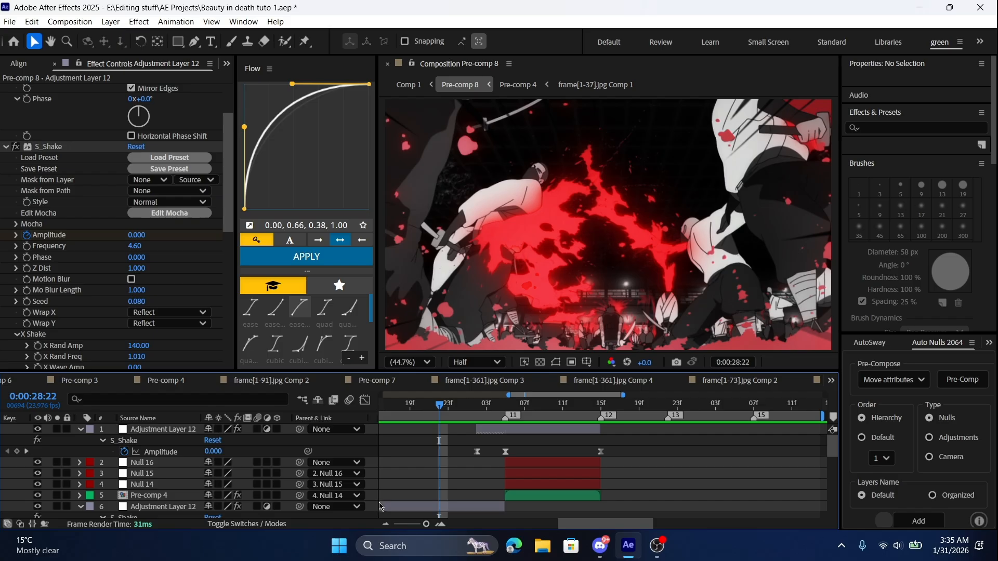
click(386, 525)
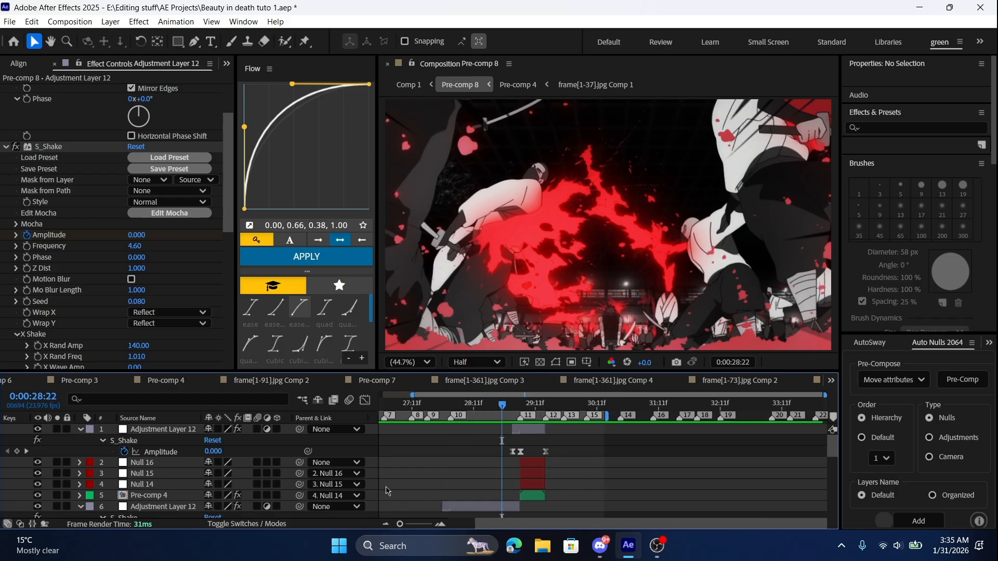
key(u)
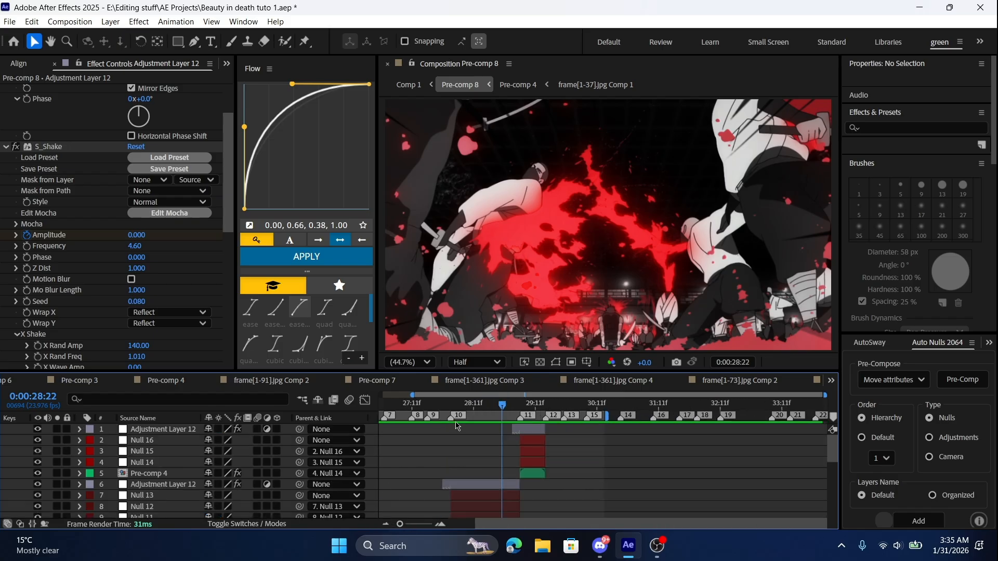
key(space)
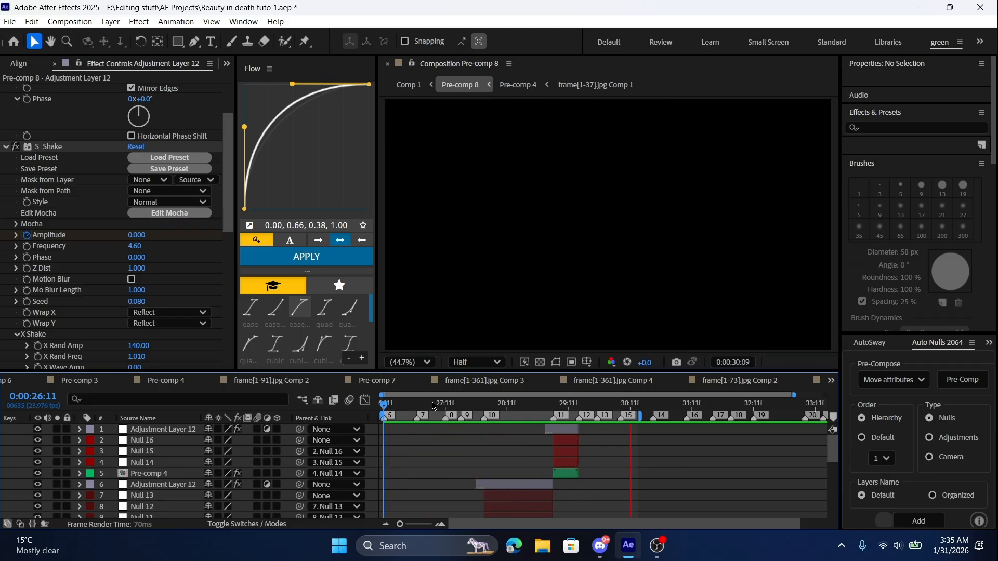
key(space)
Move Adjustment Layer 2 directly above the first clip's Adjustment Layer 12 in the layer stack
scroll(585, 473, down, 6)
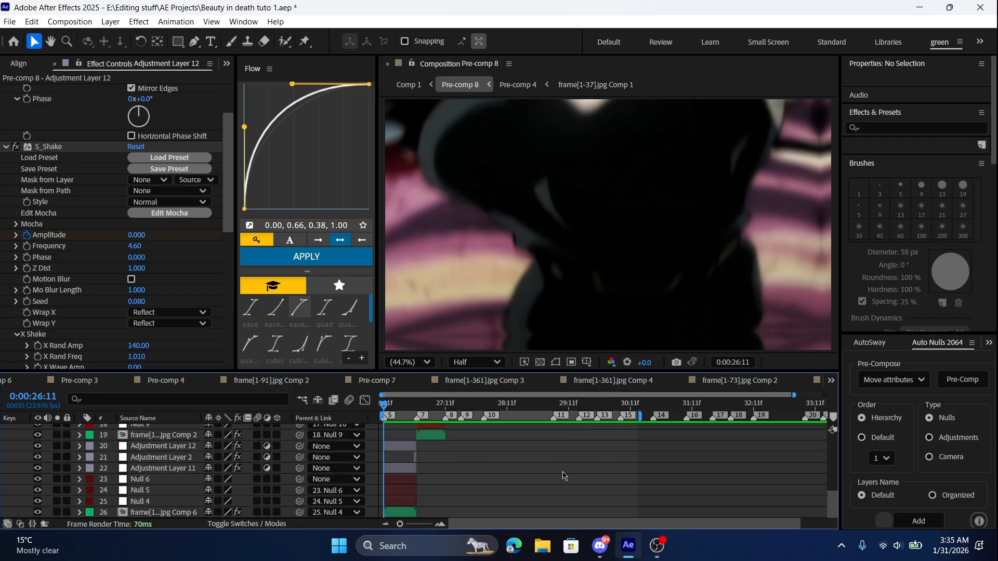
click(416, 458)
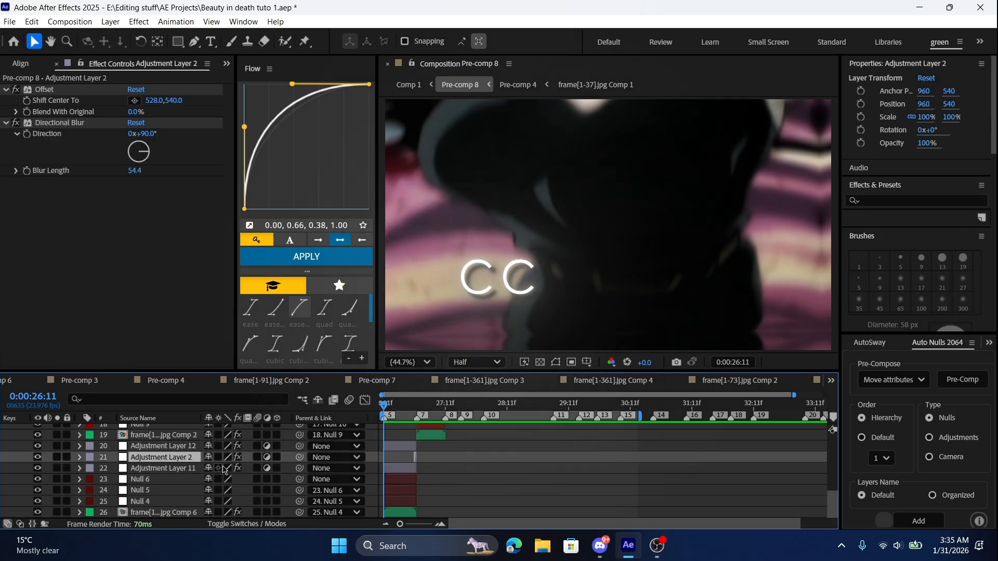
drag(193, 459, 193, 446)
click(570, 476)
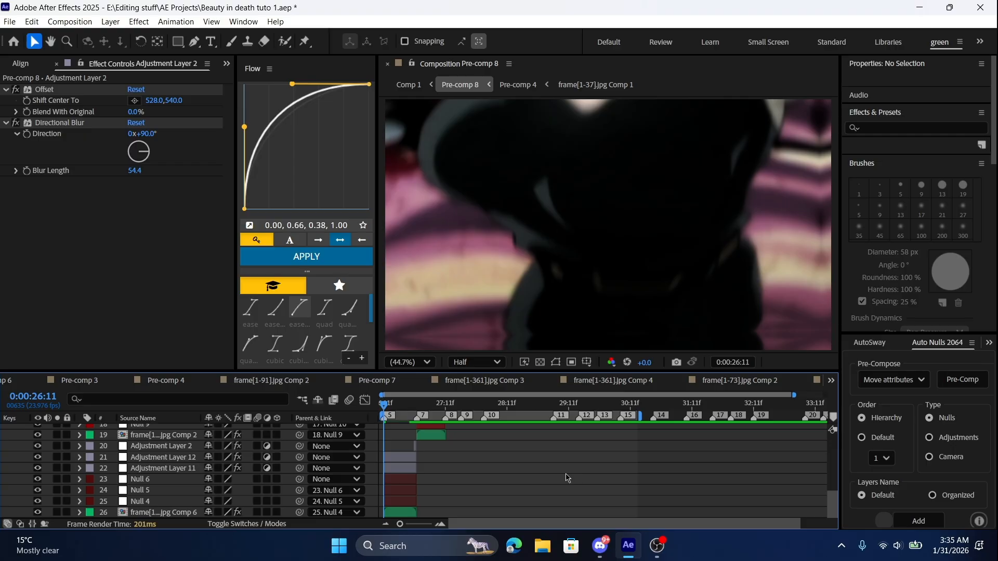
Go to 0:00:26:19 and add a new adjustment layer at the top of the layer stack
scroll(565, 477, up, 6)
click(404, 404)
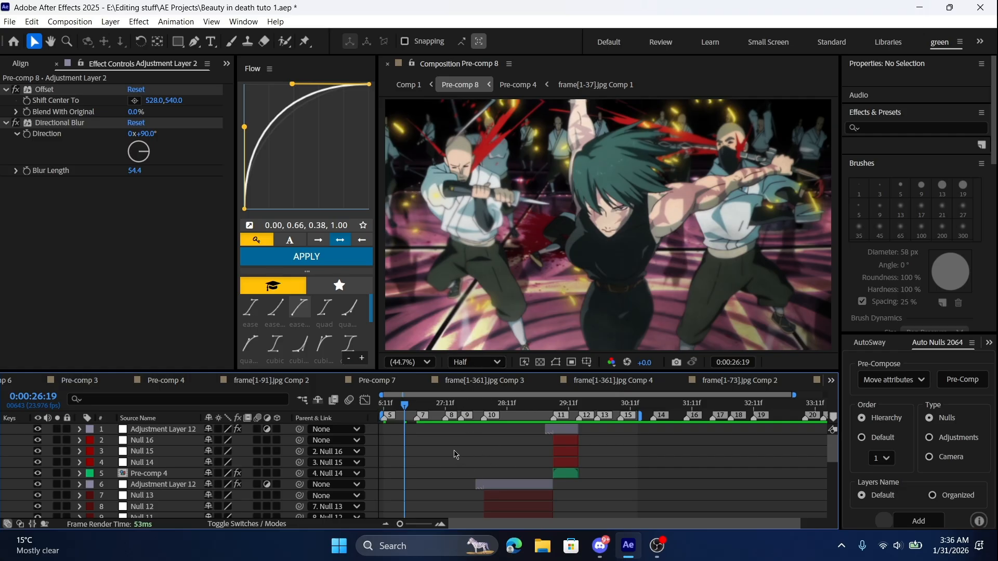
click(564, 430)
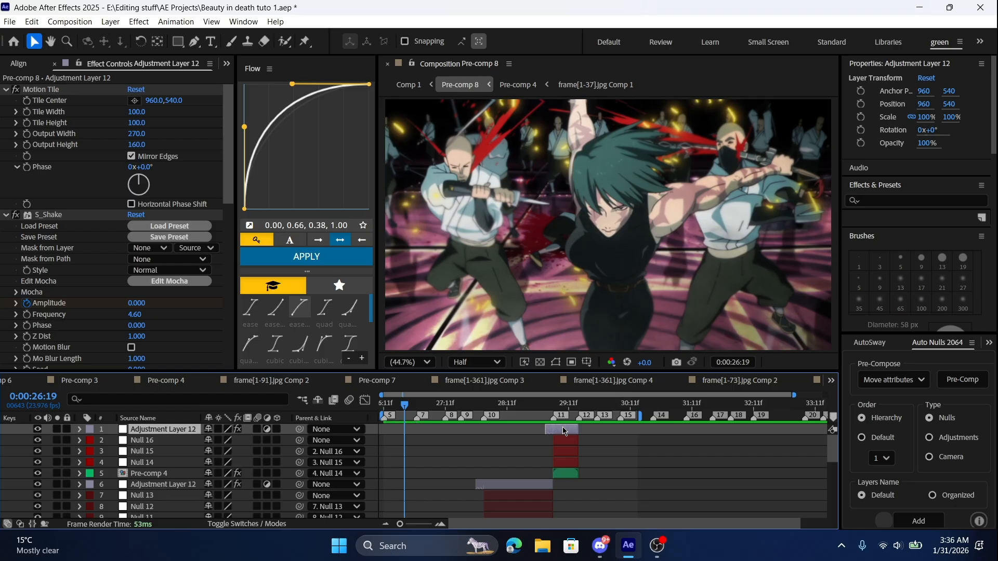
key(ctrl+alt+y)
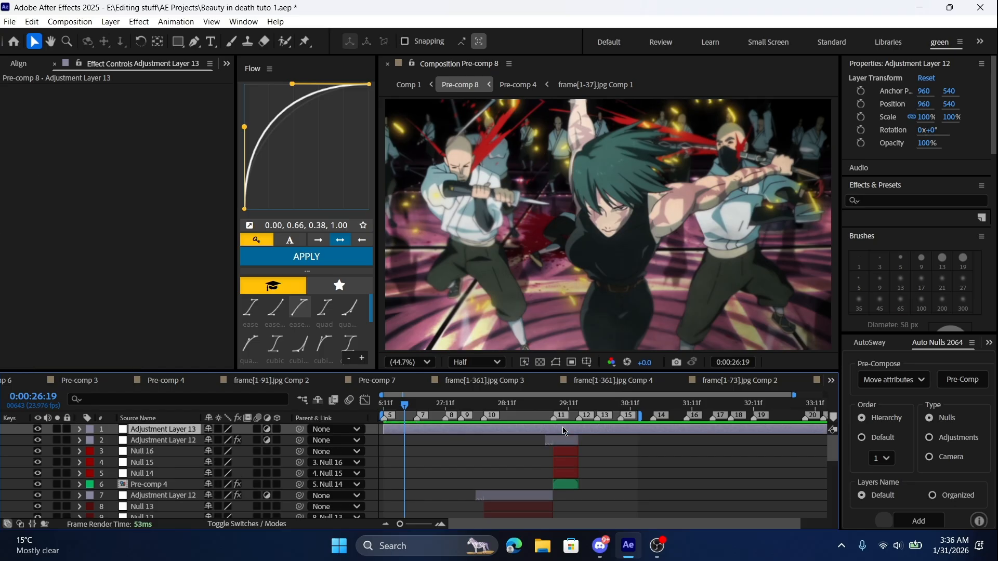
Find the Curves effect and apply it to the new Adjustment Layer 13
key(ctrl+space)
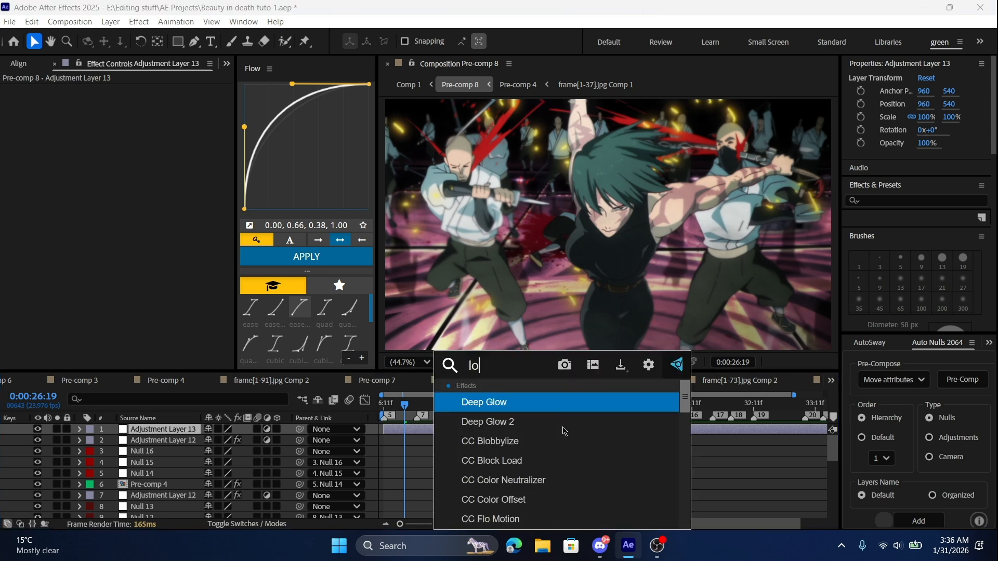
text(looks)
key(BackSpace)
key(BackSpace)
key(BackSpace)
key(BackSpace)
key(BackSpace)
text(curve)
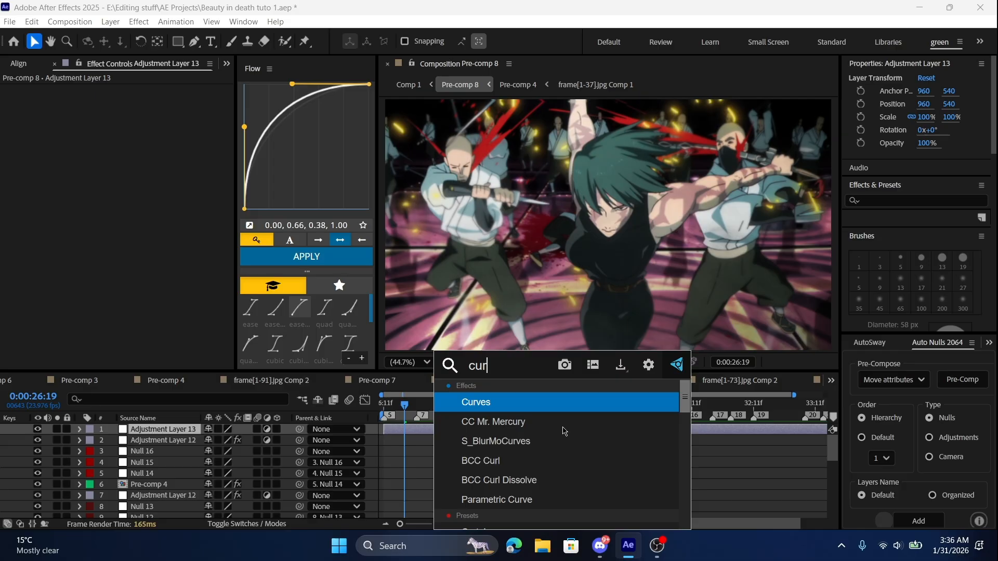
click(555, 410)
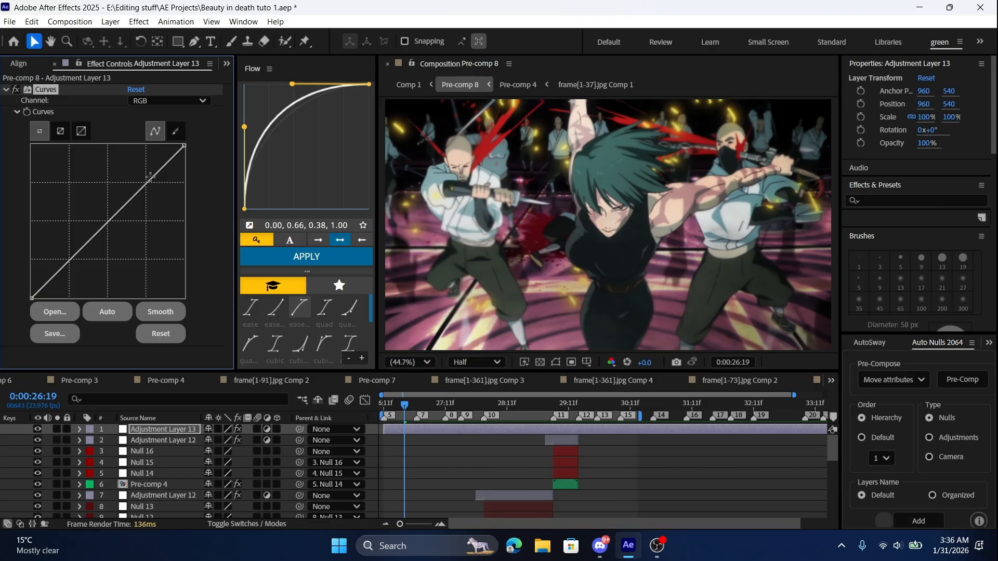
Shape the RGB curve into a gentle S by raising the highlights and lowering the shadows, and collapse Curves
drag(149, 182, 142, 175)
drag(73, 249, 81, 261)
drag(142, 174, 143, 176)
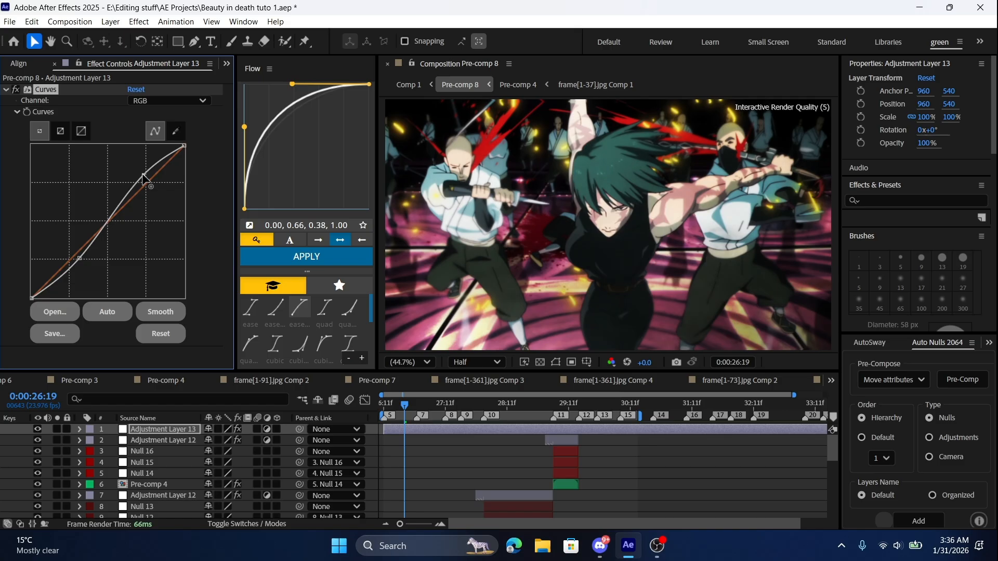
click(6, 90)
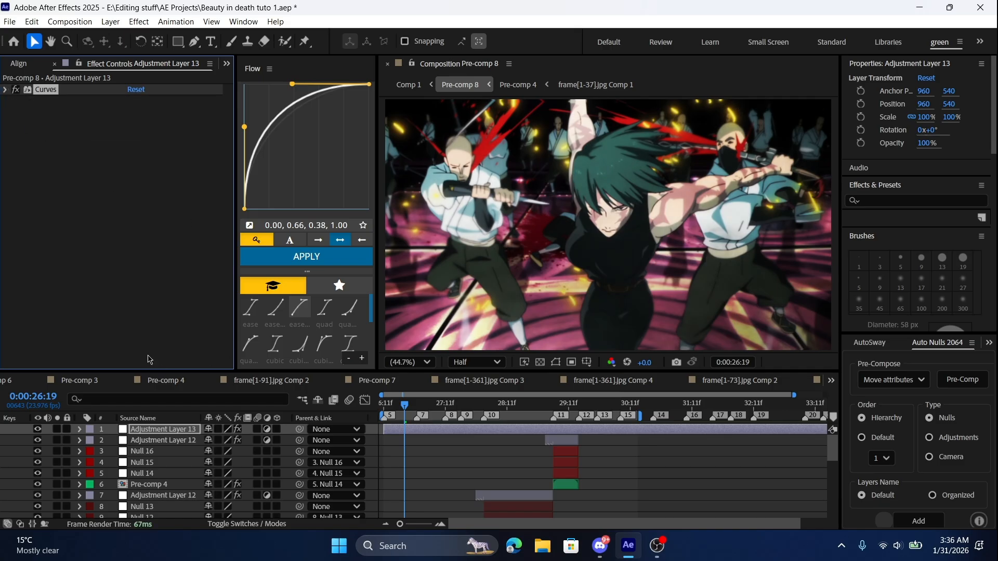
Apply Magic Bullet Looks to Adjustment Layer 13 and open its look editor
key(ctrl+space)
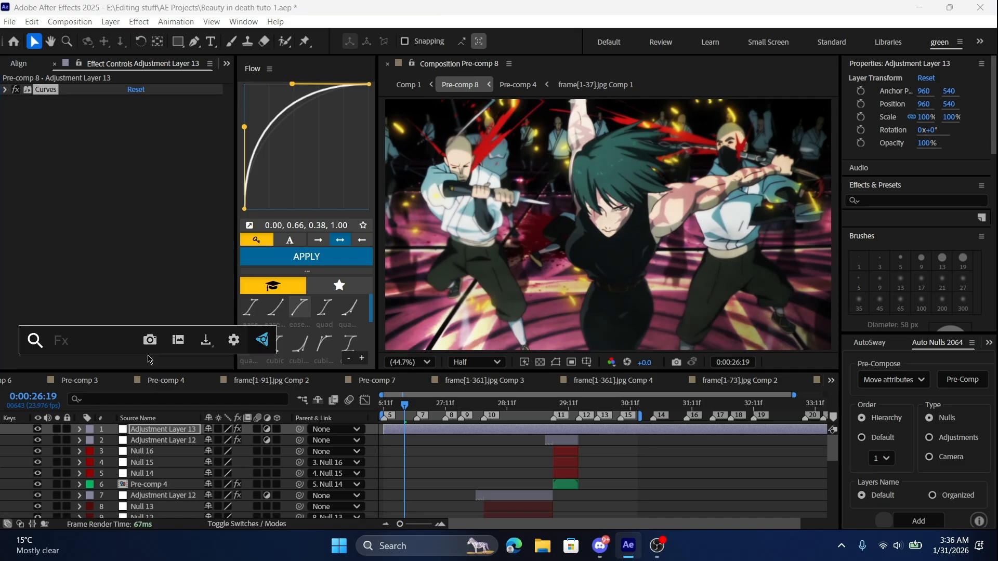
text(looks)
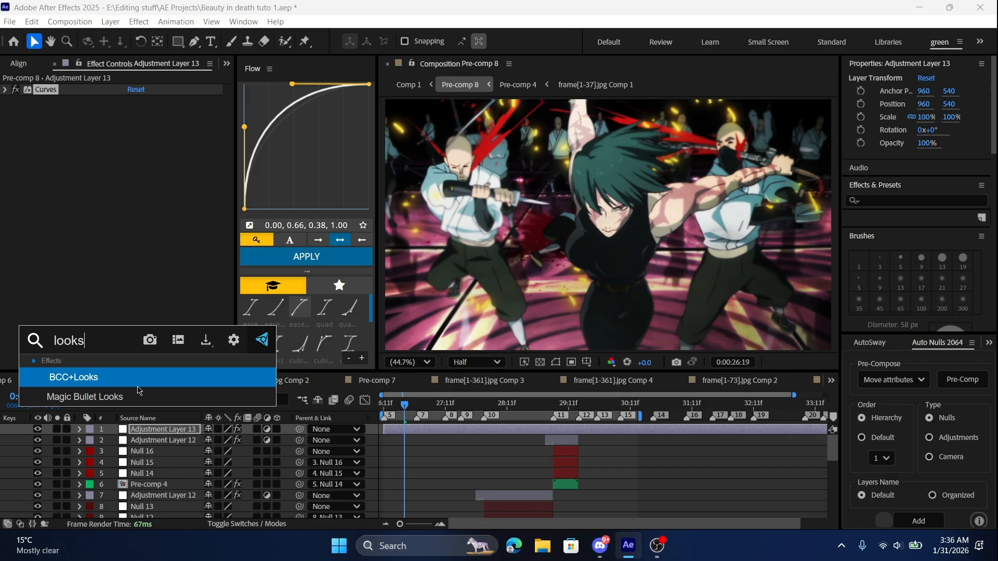
click(140, 393)
click(66, 204)
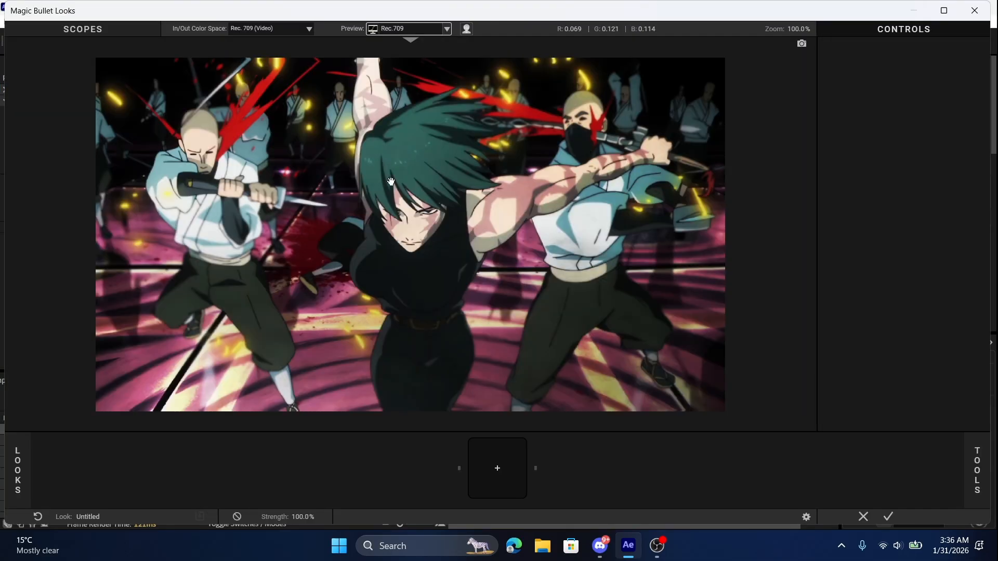
Add the Edge Softness and Colorista tools to the empty look chain
click(502, 474)
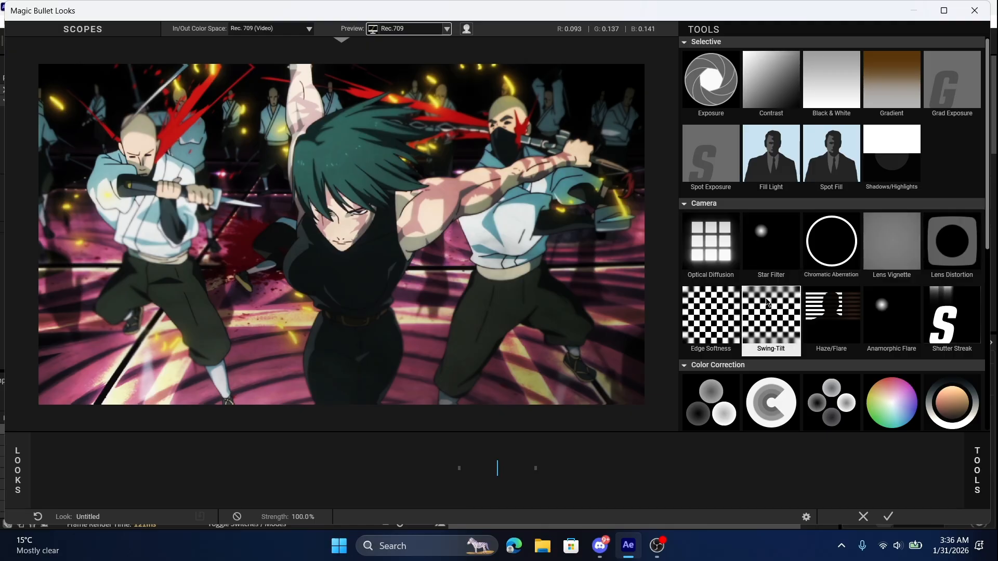
scroll(771, 317, down, 1)
scroll(912, 374, down, 4)
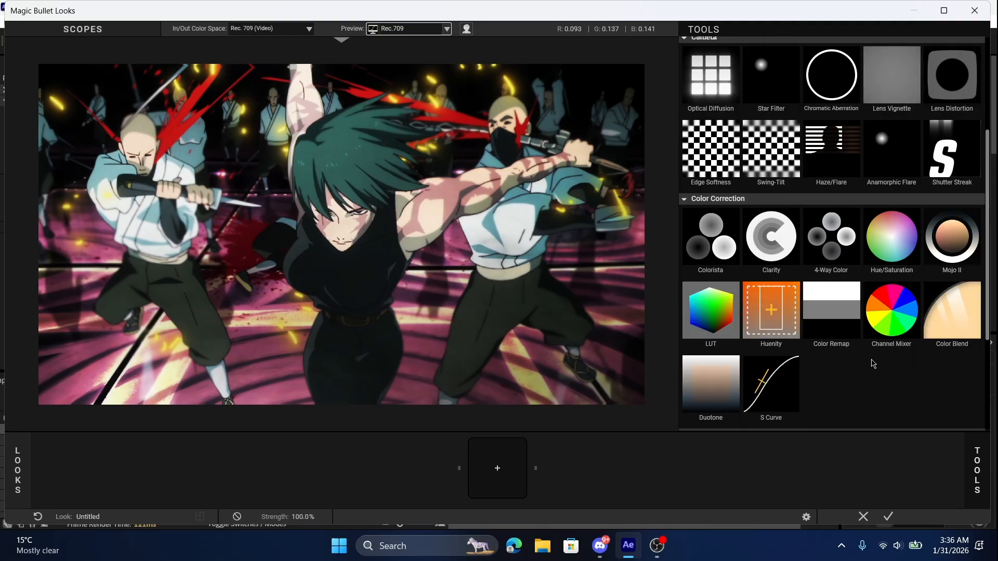
scroll(768, 333, up, 4)
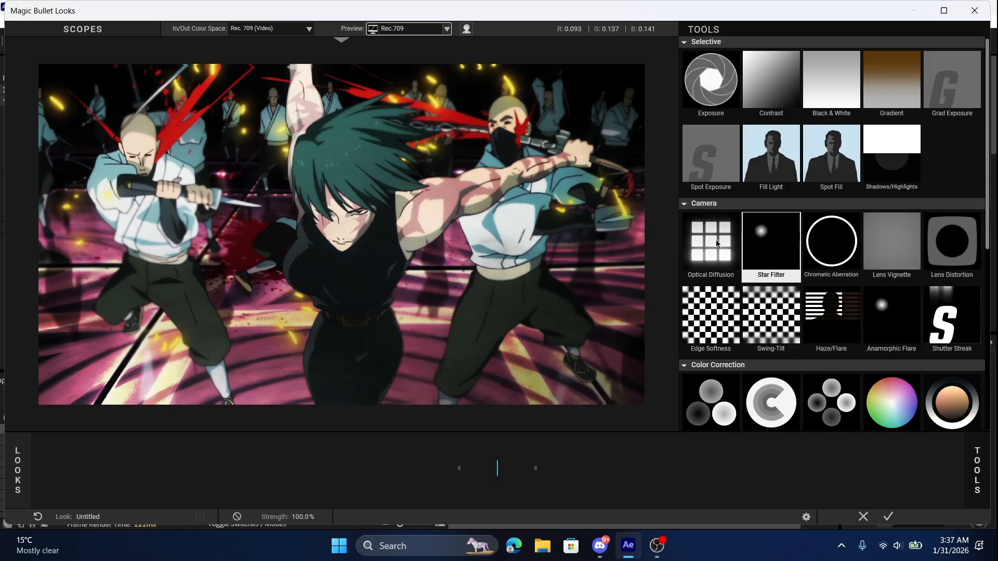
scroll(910, 276, down, 2)
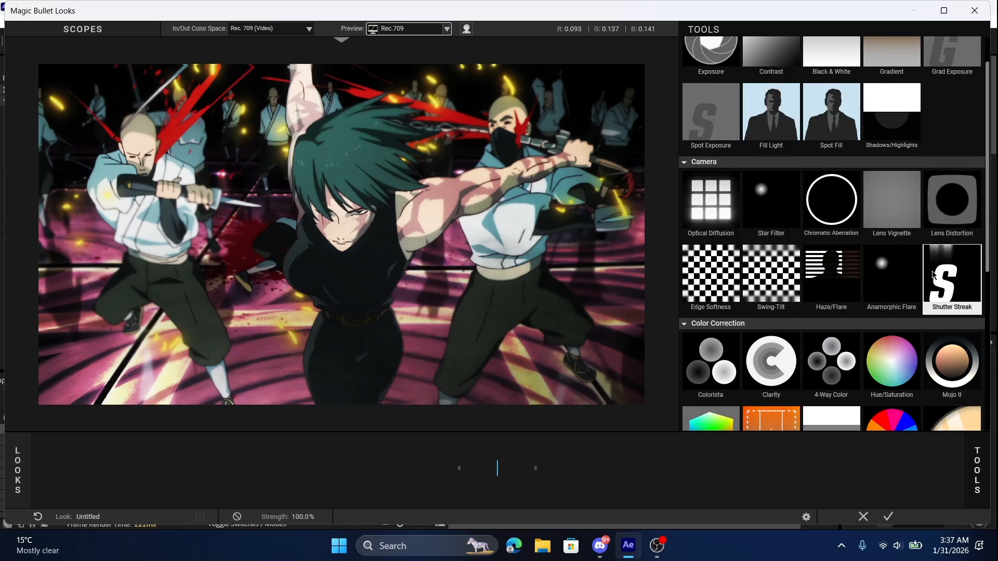
drag(711, 231, 497, 468)
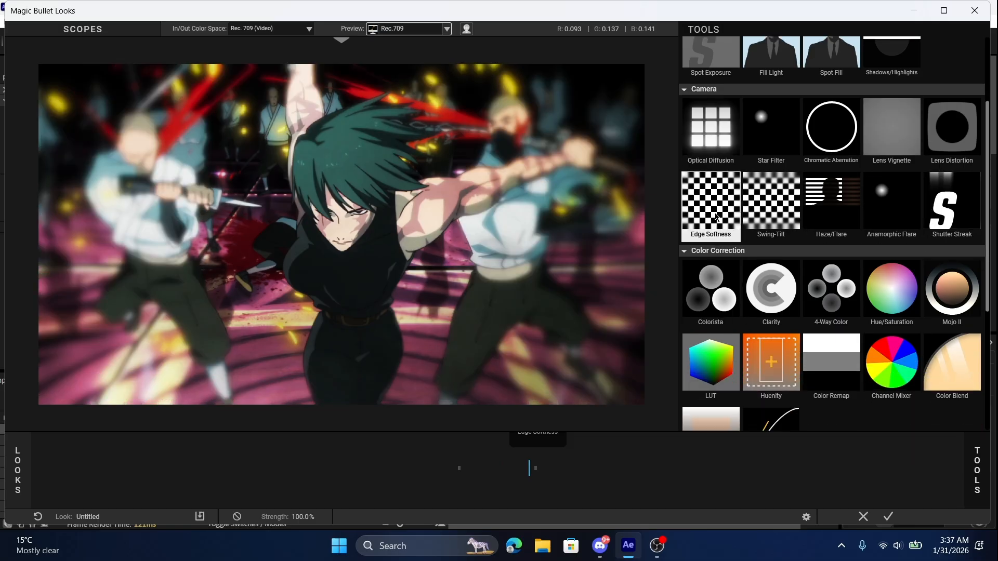
click(721, 310)
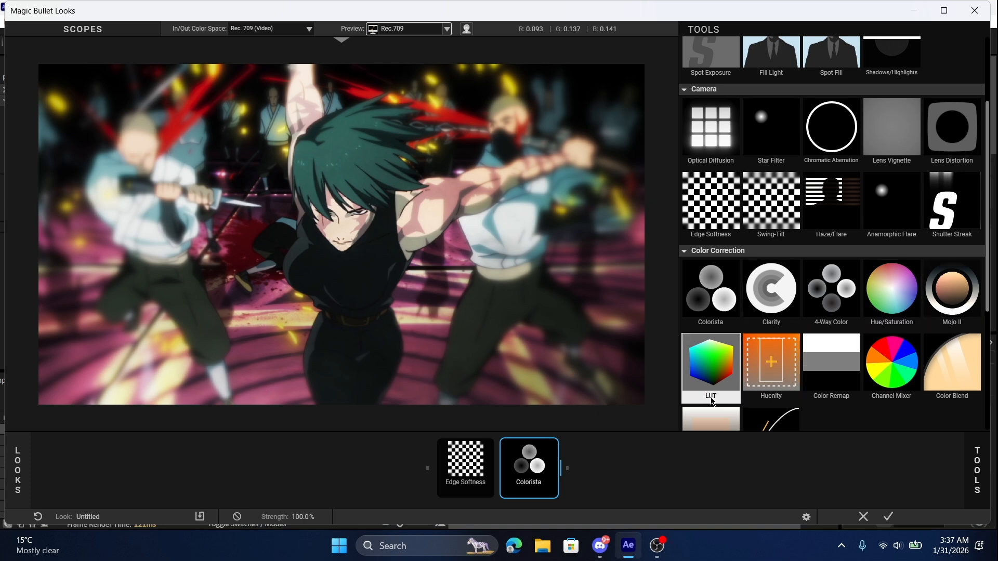
Add the LUT, Mojo II and Film Negative tools to the look chain
click(712, 395)
click(952, 288)
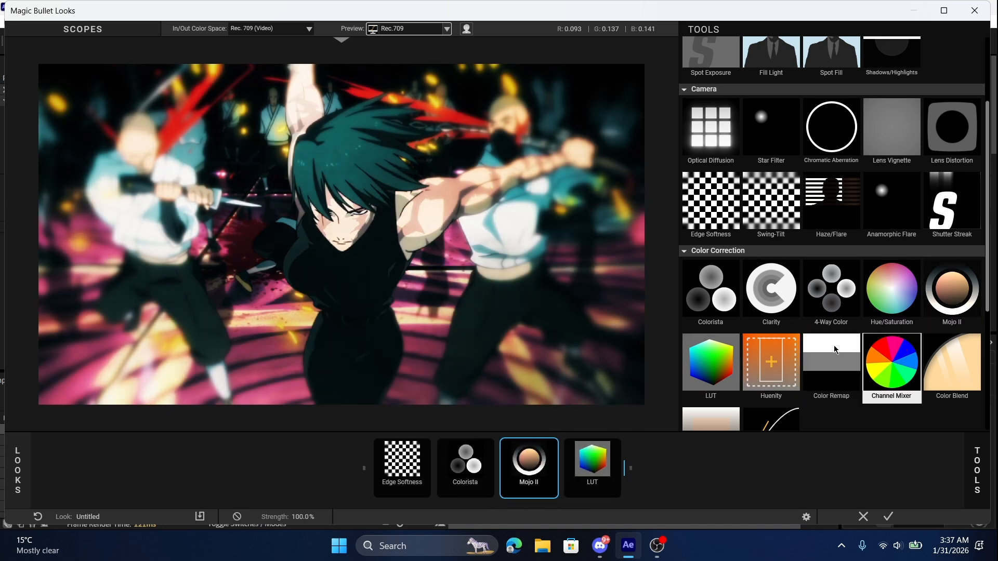
scroll(826, 359, down, 3)
scroll(798, 361, down, 2)
click(713, 336)
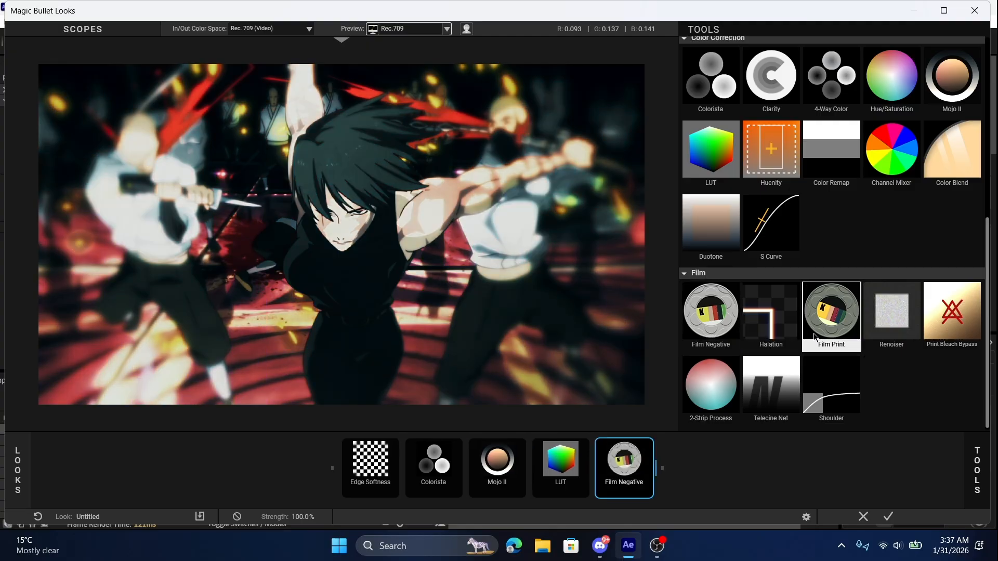
scroll(805, 355, up, 8)
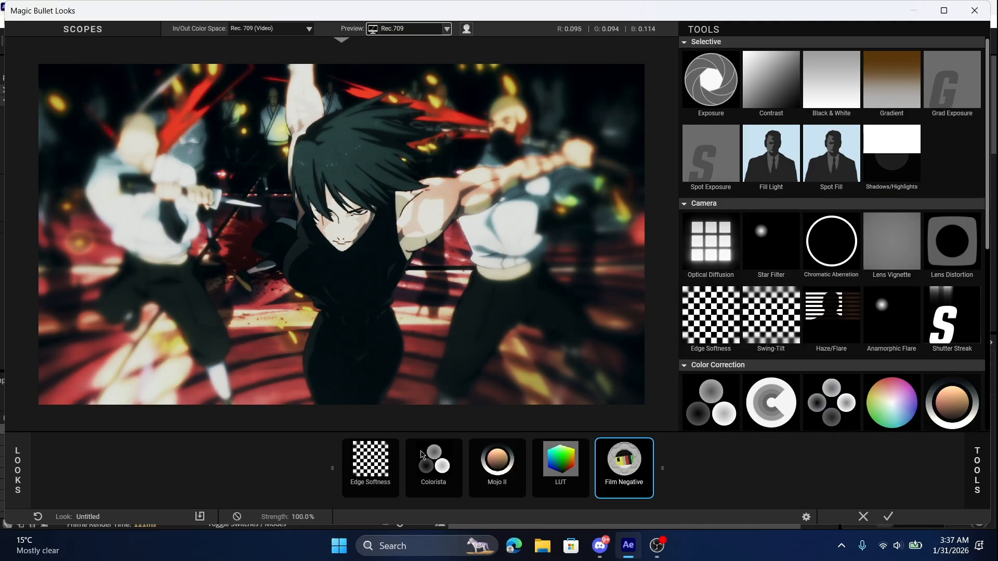
Widen the Edge Softness focus area to a radius of about 1.19 and a spread of about 0.34
click(430, 461)
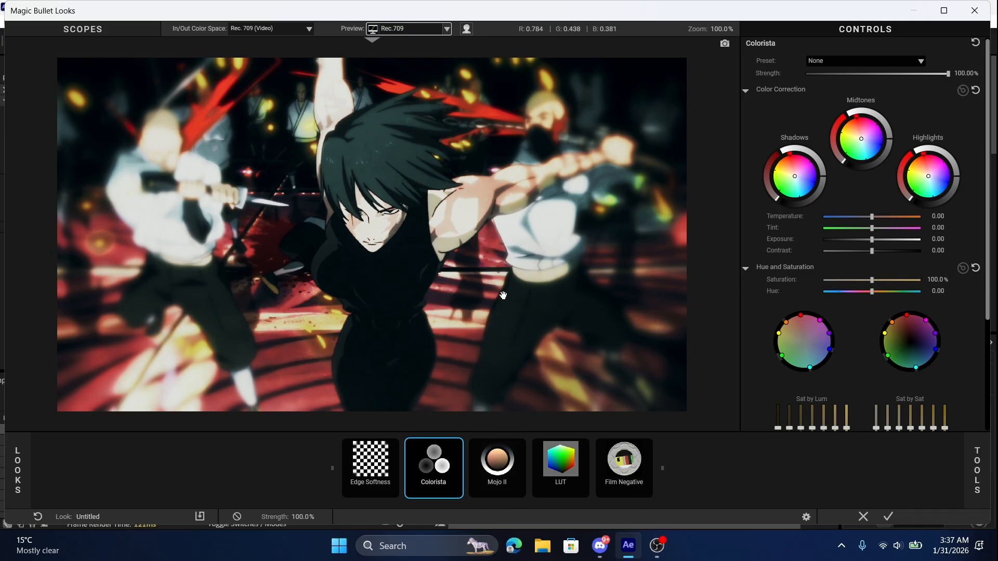
click(378, 476)
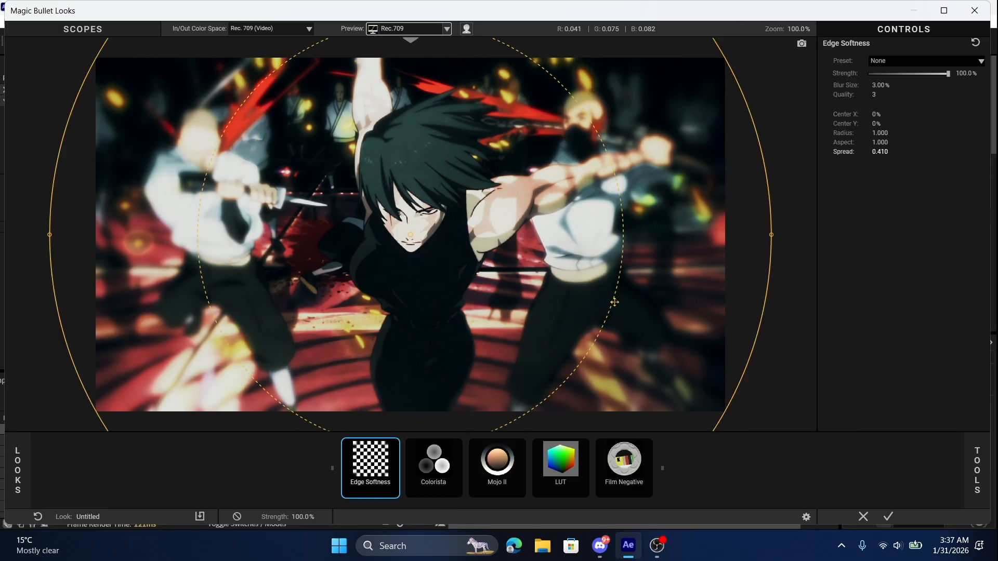
drag(586, 275, 661, 293)
drag(759, 329, 812, 383)
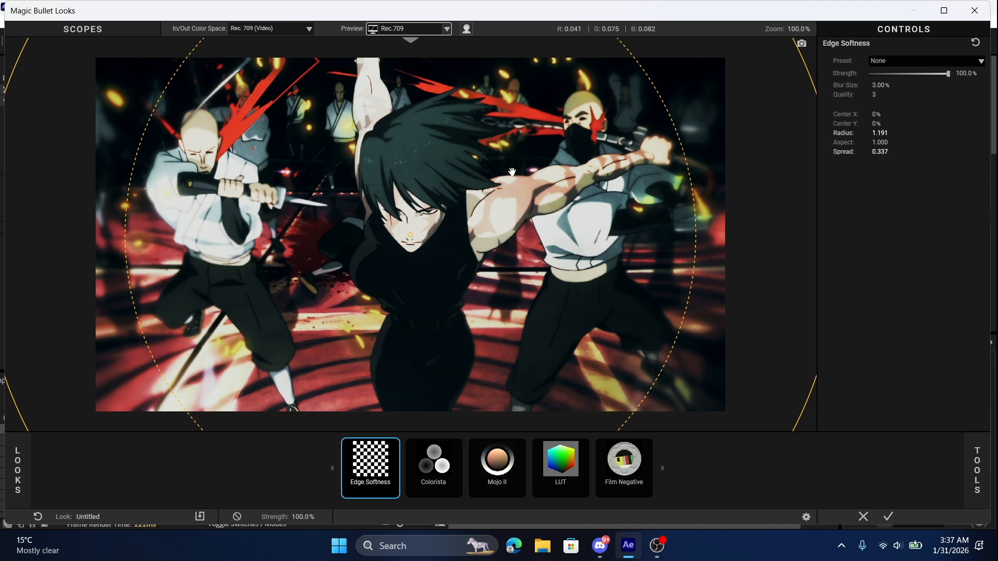
Load the Polaris LUT in the LUT tool and reduce its strength to about 52%
click(443, 486)
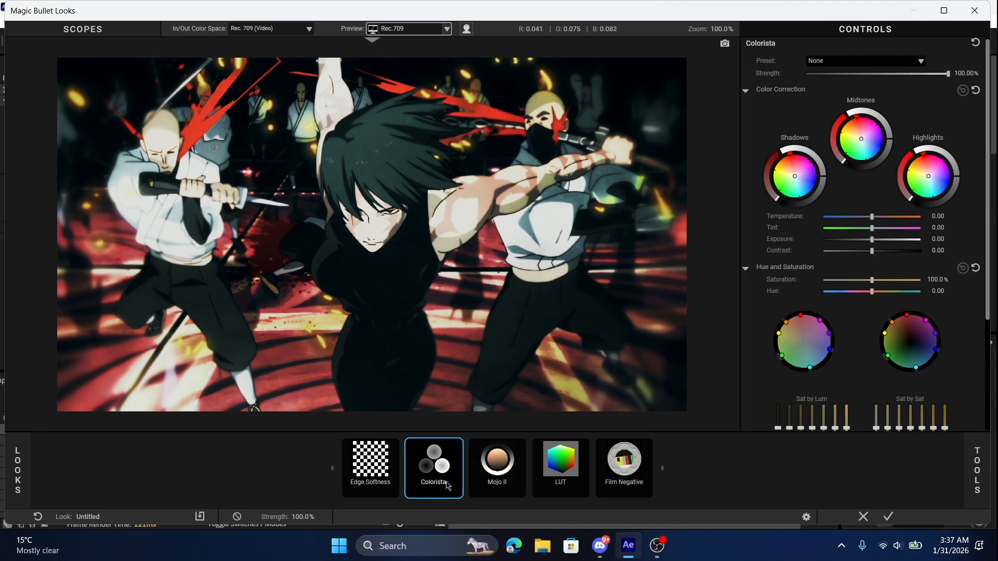
click(493, 476)
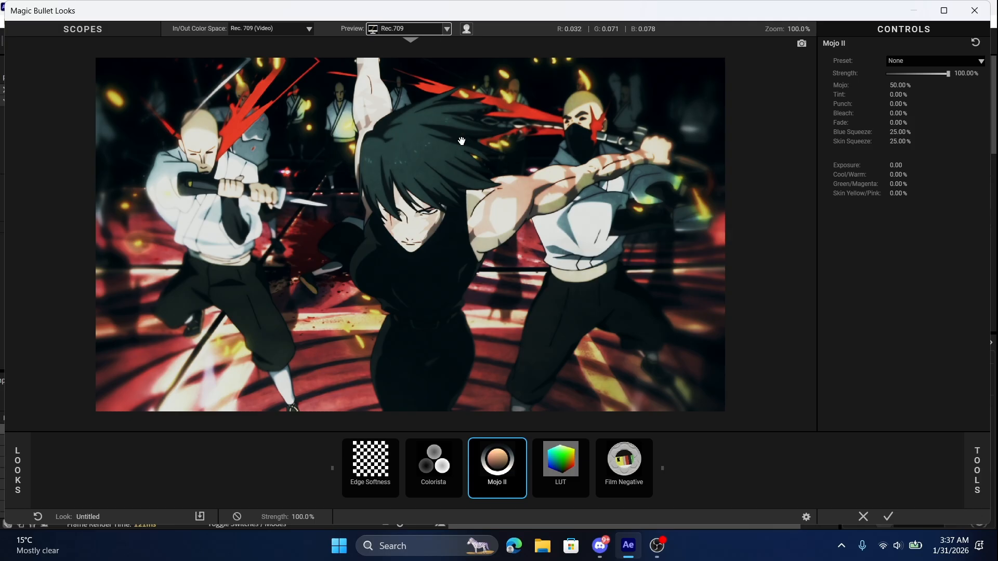
click(553, 452)
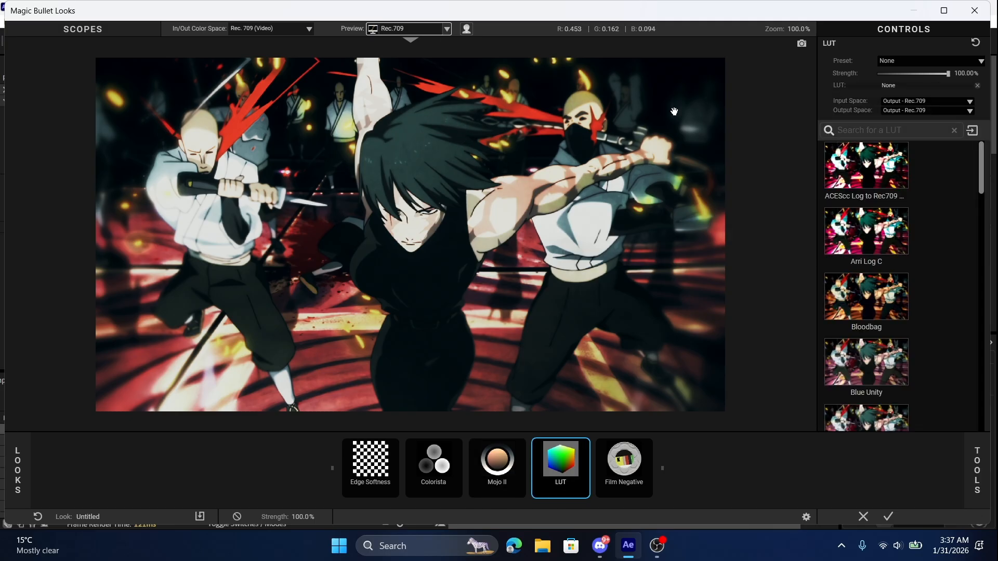
scroll(962, 312, down, 5)
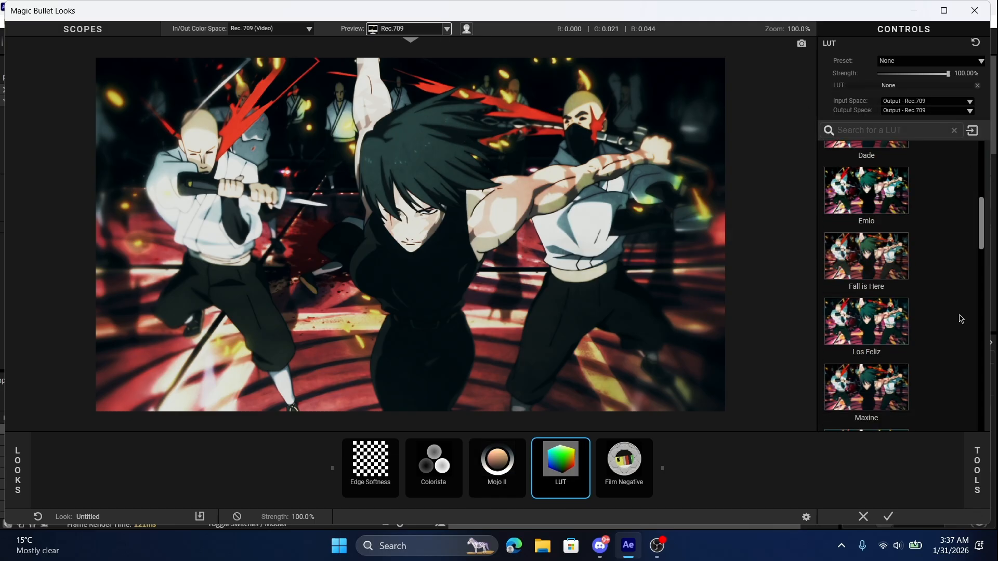
scroll(961, 321, down, 5)
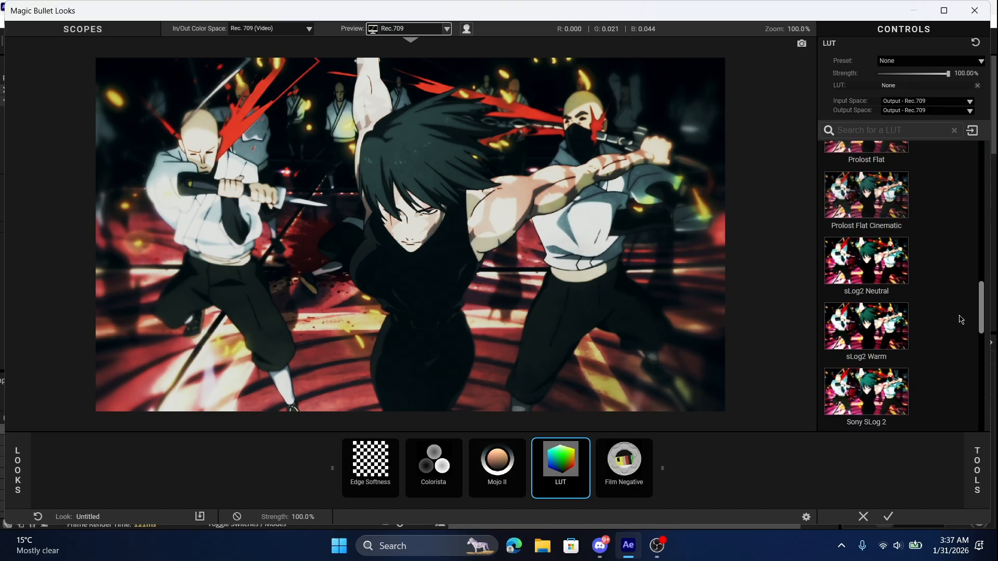
scroll(961, 320, up, 3)
click(889, 383)
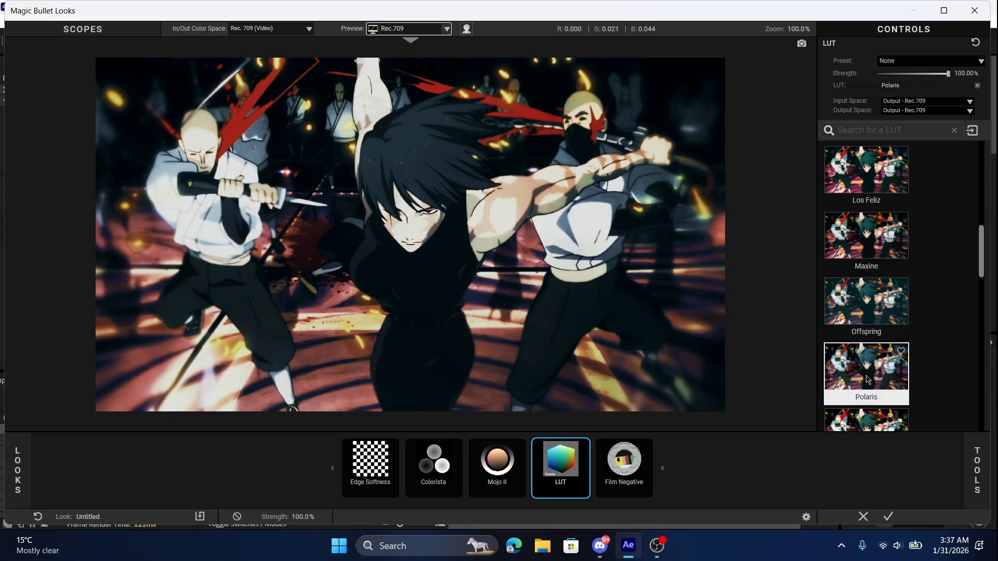
drag(948, 78, 915, 80)
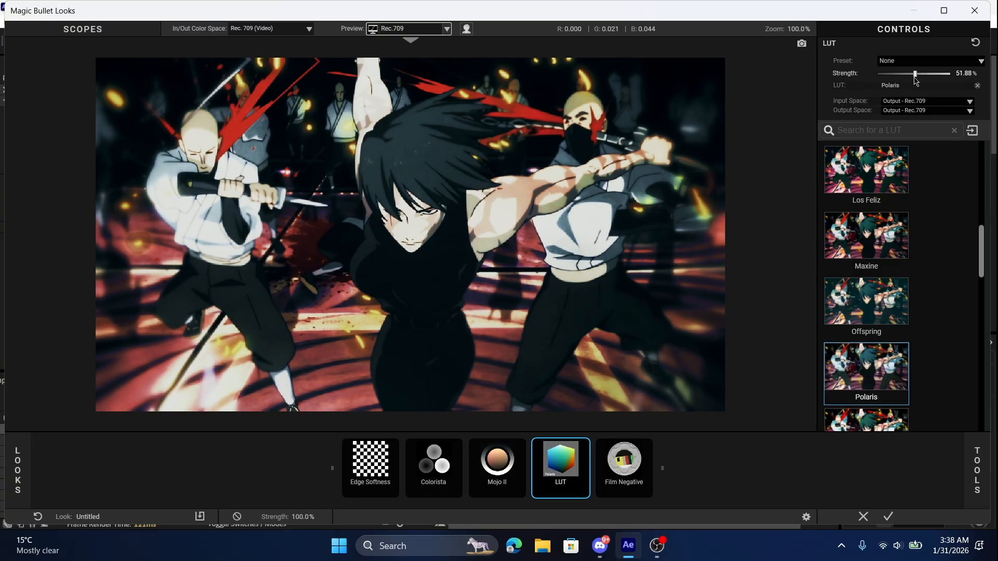
Reduce the Film Negative tool's strength to 50%, keeping the Kodak 5218 Vision2 500T film stock
click(645, 471)
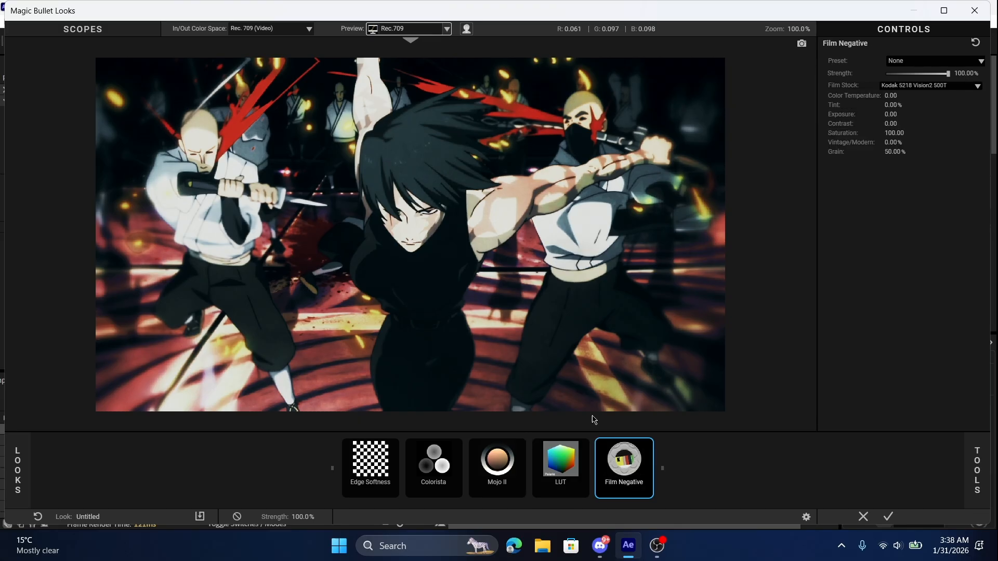
click(945, 87)
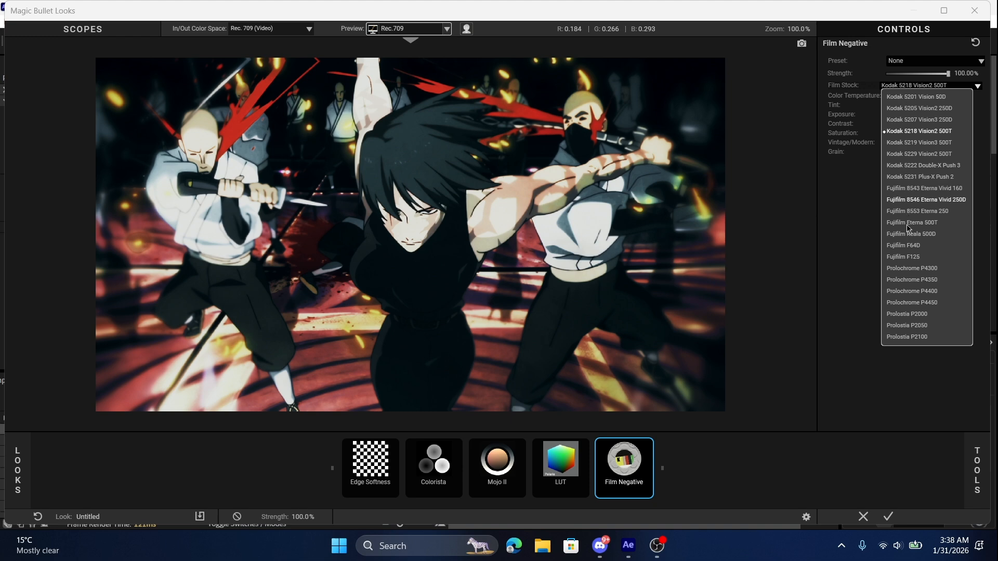
click(842, 188)
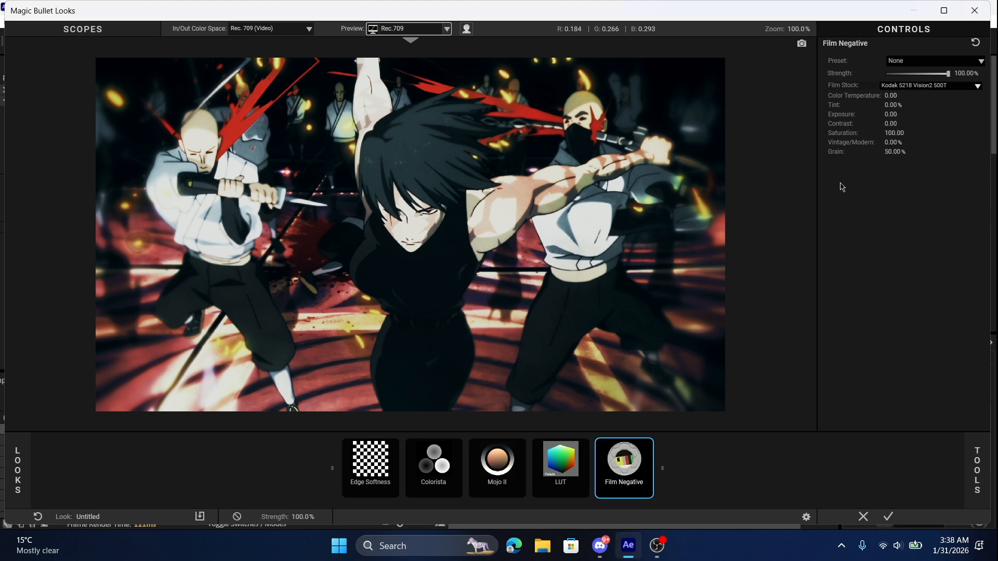
drag(952, 73, 919, 76)
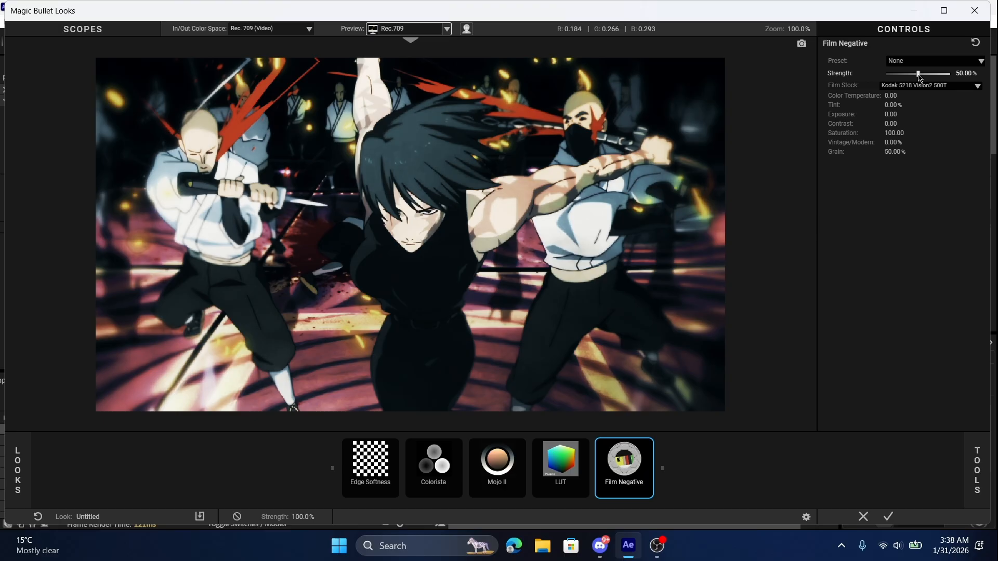
Apply the Fade 25 preset to Mojo II and reduce its strength to about 60%
click(483, 473)
click(930, 61)
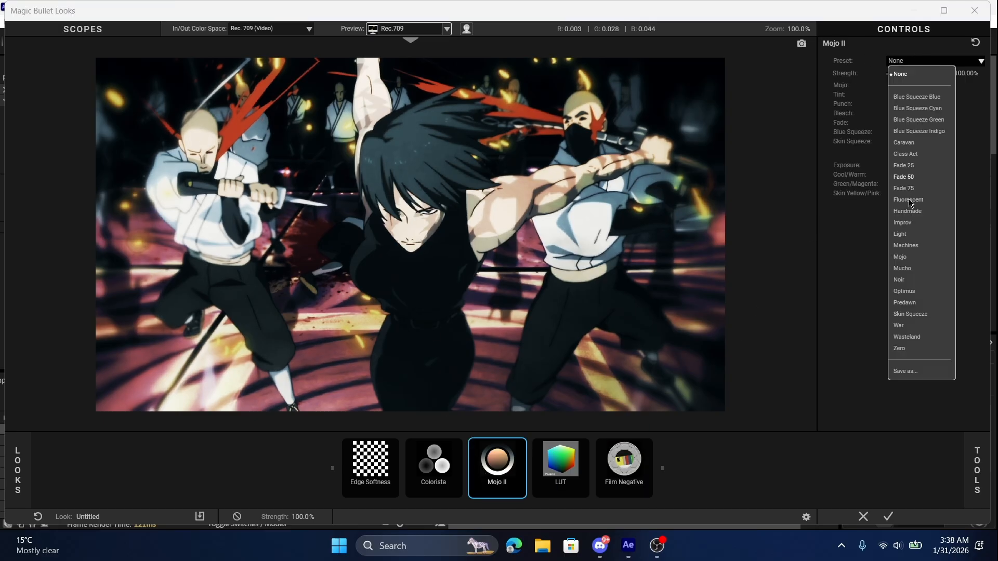
click(905, 165)
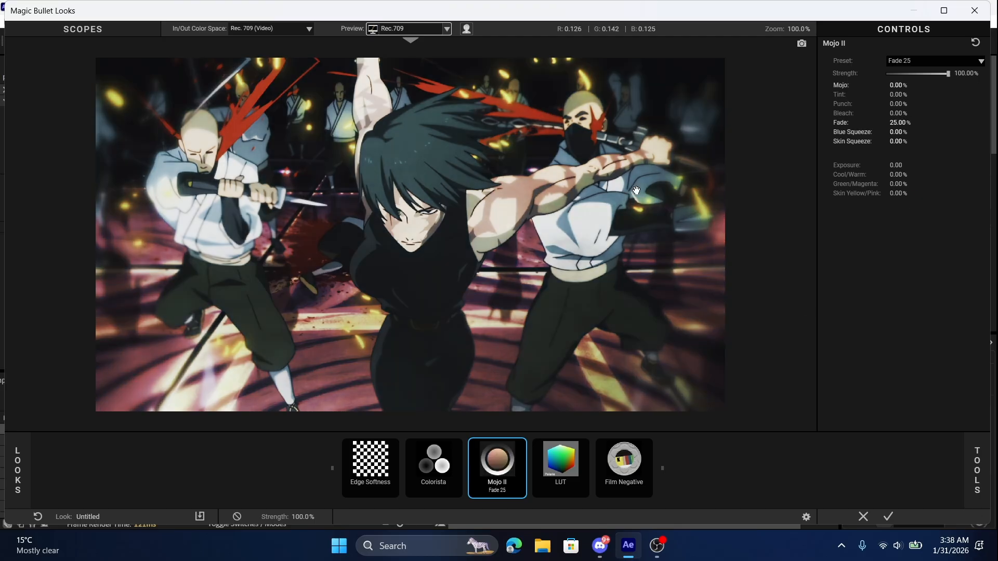
drag(948, 73, 923, 76)
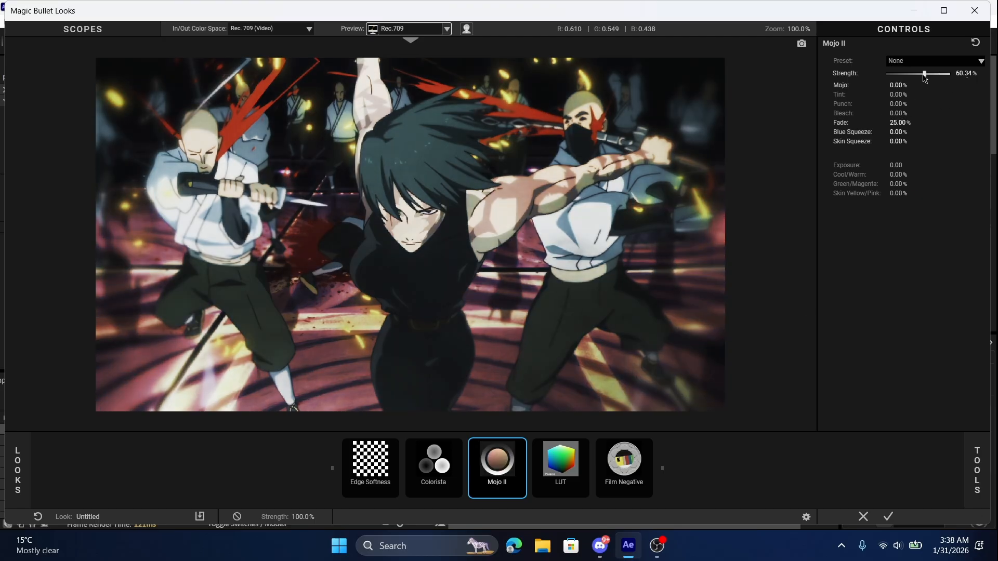
Tint Colorista's shadows slightly towards blue and its midtones slightly towards red
click(613, 488)
click(445, 478)
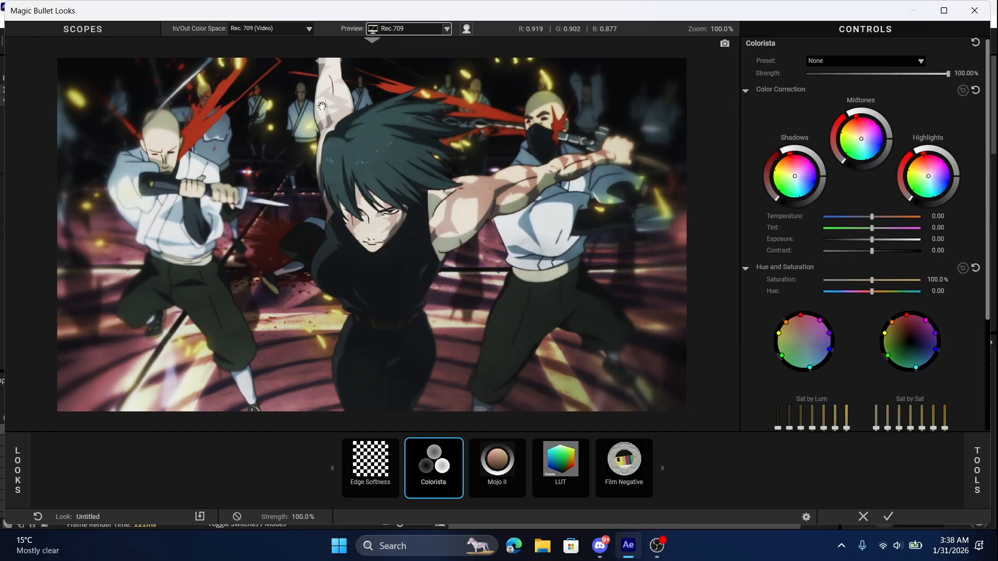
drag(794, 176, 801, 178)
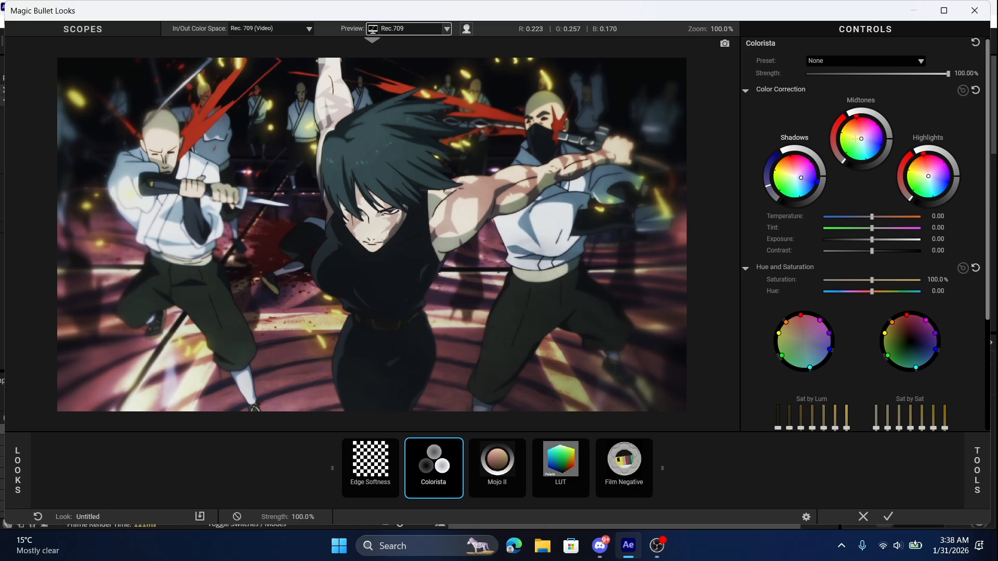
drag(861, 138, 861, 131)
Add Optical Diffusion after Film Negative and reduce its strength to about 26%
click(387, 480)
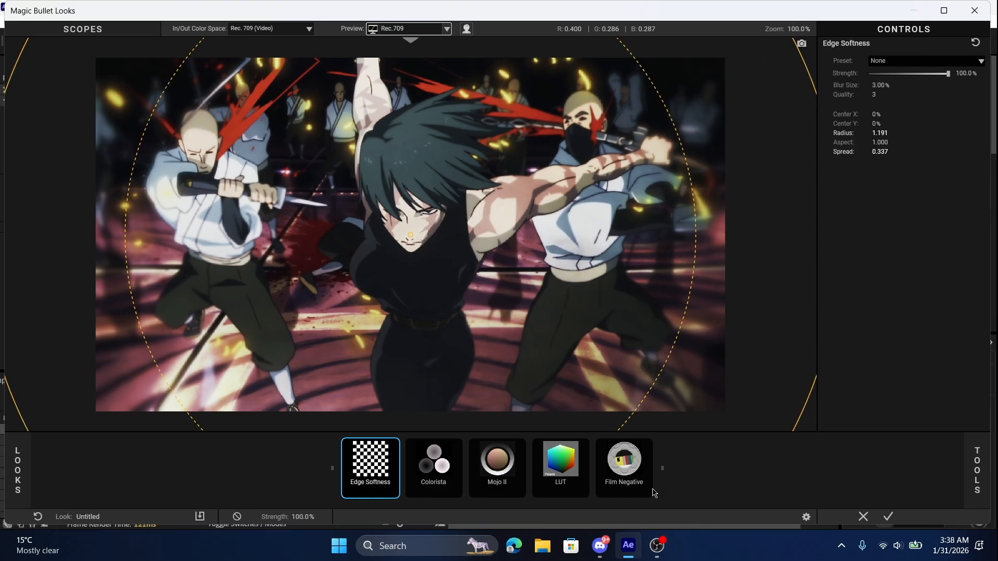
click(624, 486)
mouse_move(970, 481)
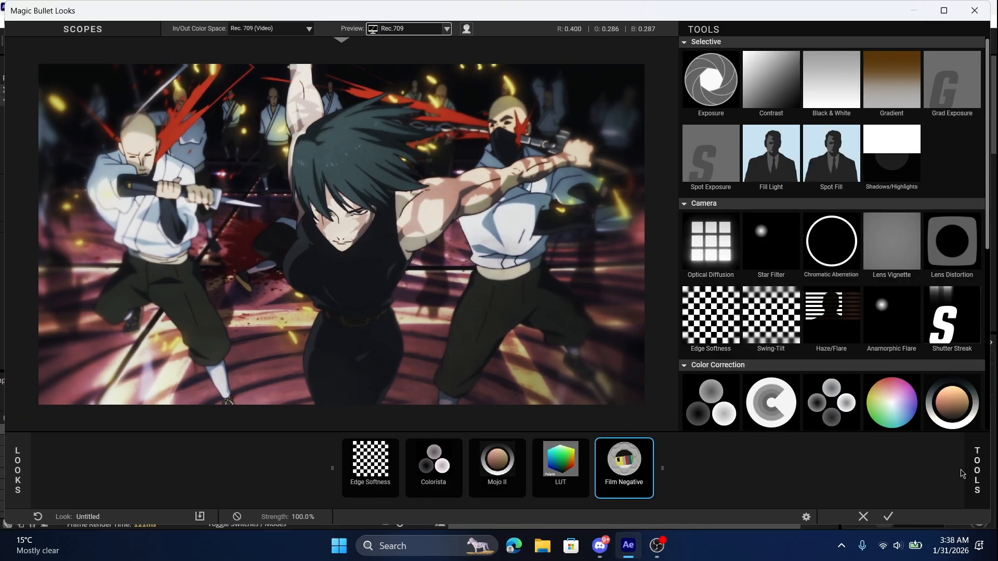
scroll(940, 265, down, 2)
scroll(939, 264, down, 1)
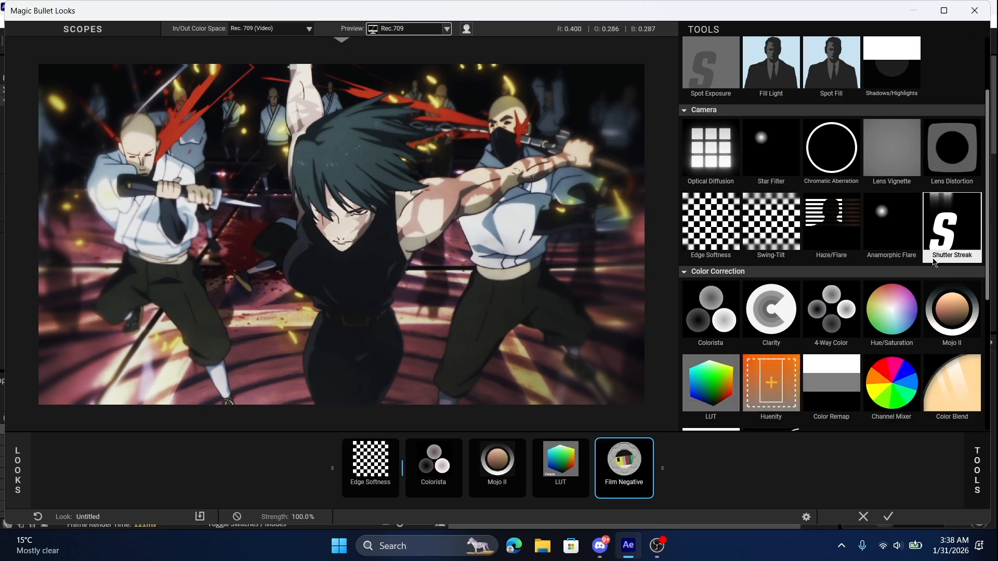
scroll(918, 283, down, 1)
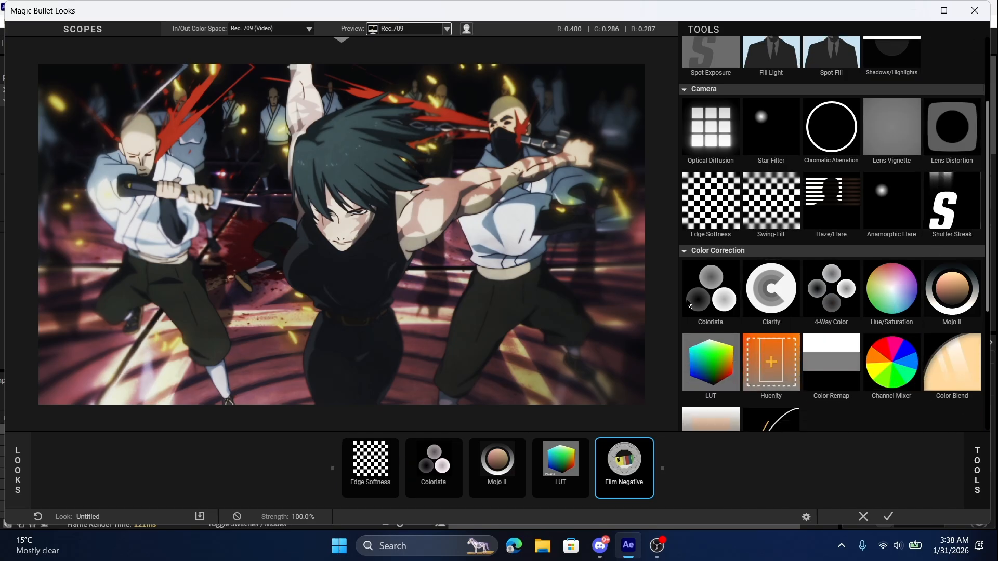
scroll(927, 324, down, 1)
scroll(928, 325, down, 2)
scroll(929, 324, up, 2)
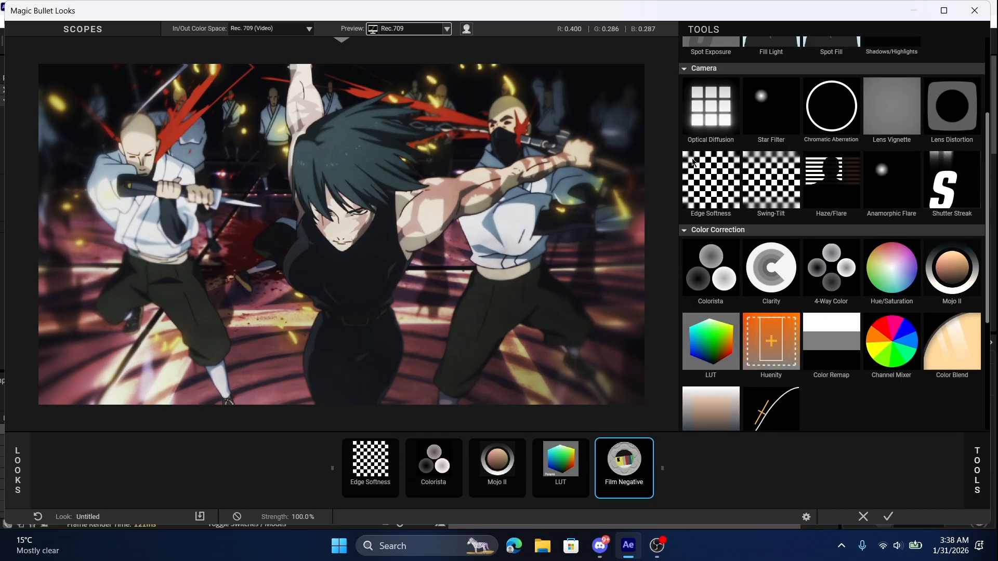
drag(705, 102, 656, 468)
click(352, 474)
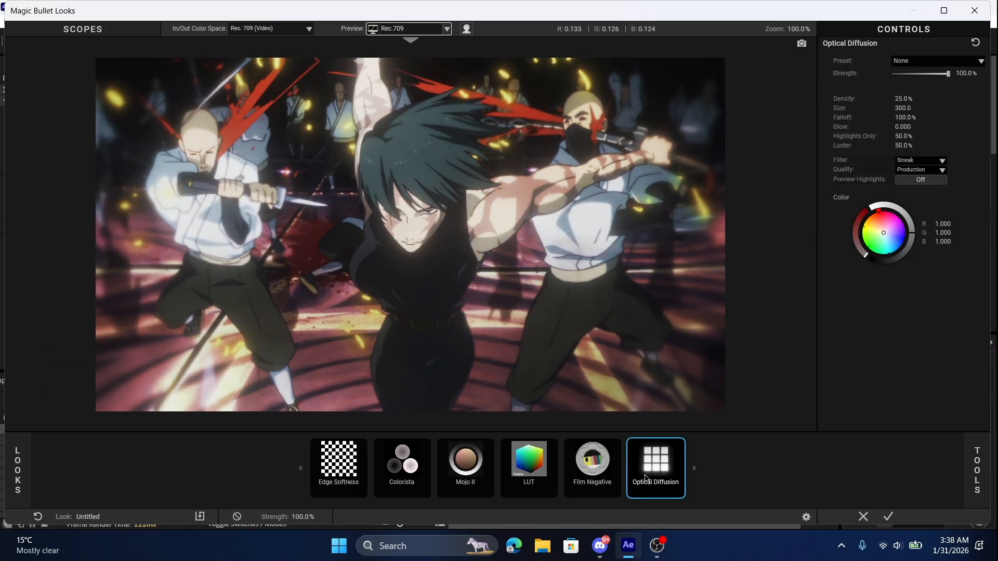
drag(949, 78, 907, 78)
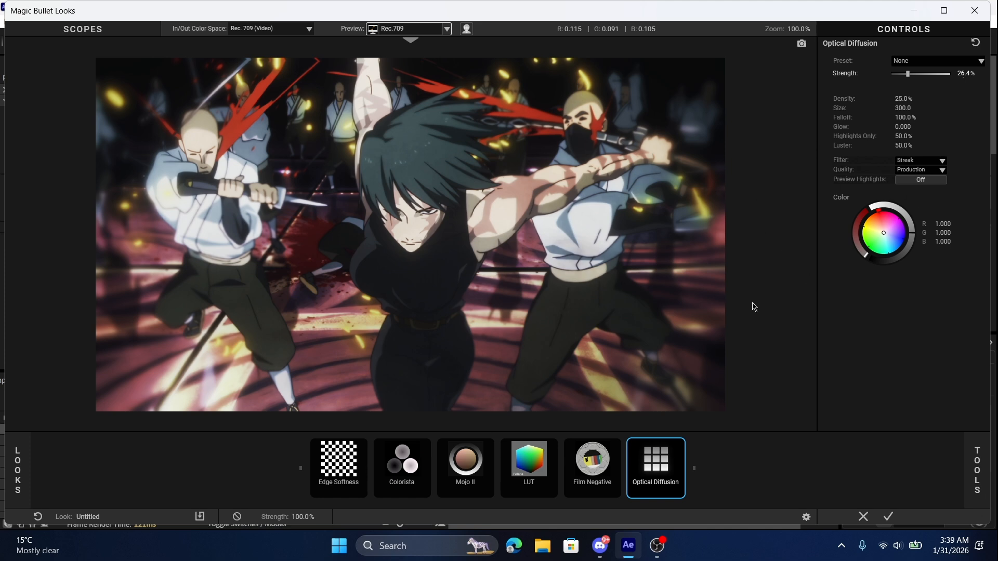
Accept the Magic Bullet Looks chain and add the Vibrance effect to Adjustment Layer 13 with Saturation set to 2
click(888, 517)
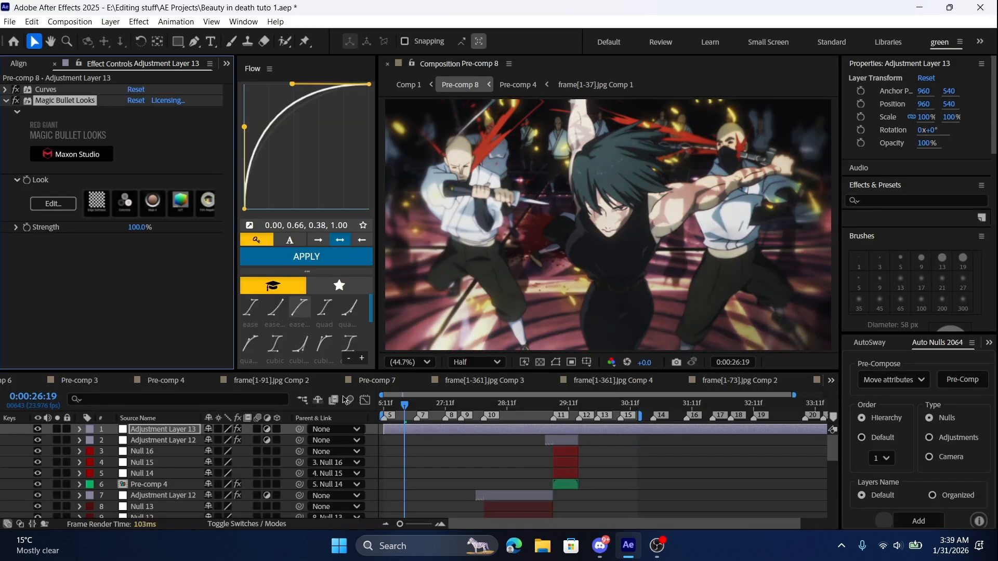
key(ctrl+space)
text(vib)
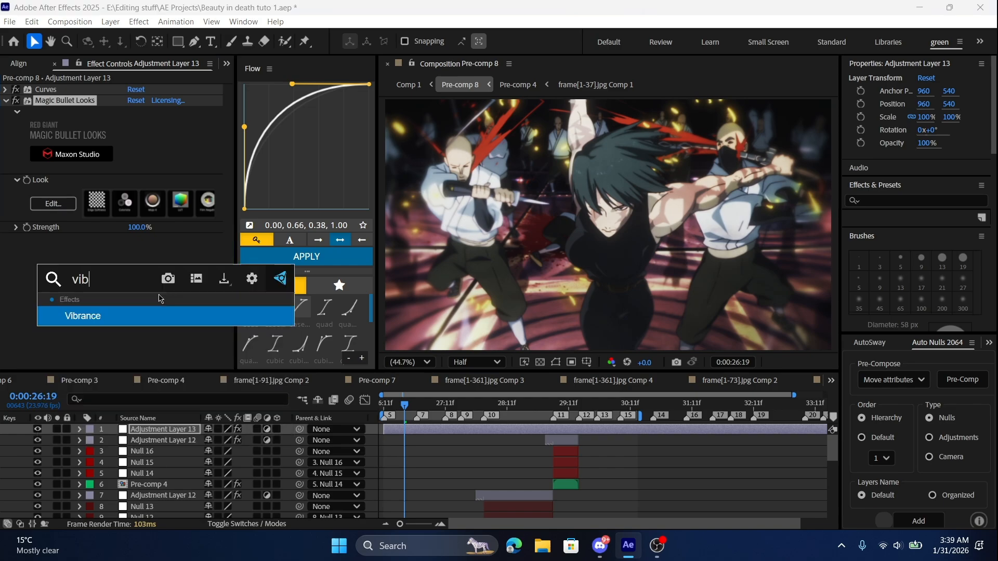
click(154, 321)
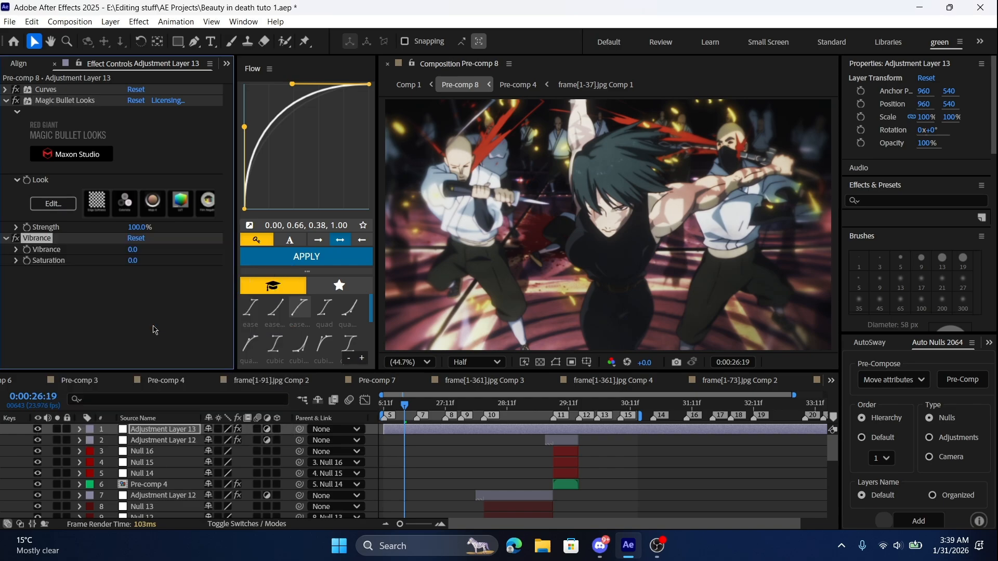
click(129, 261)
text(2)
key(Return)
mouse_move(132, 260)
mouse_down()
mouse_move(187, 261)
mouse_move(143, 267)
mouse_up()
click(134, 262)
text(2)
key(Return)
Add the Noise effect to Adjustment Layer 13
click(386, 524)
click(619, 488)
drag(398, 406, 368, 407)
click(384, 405)
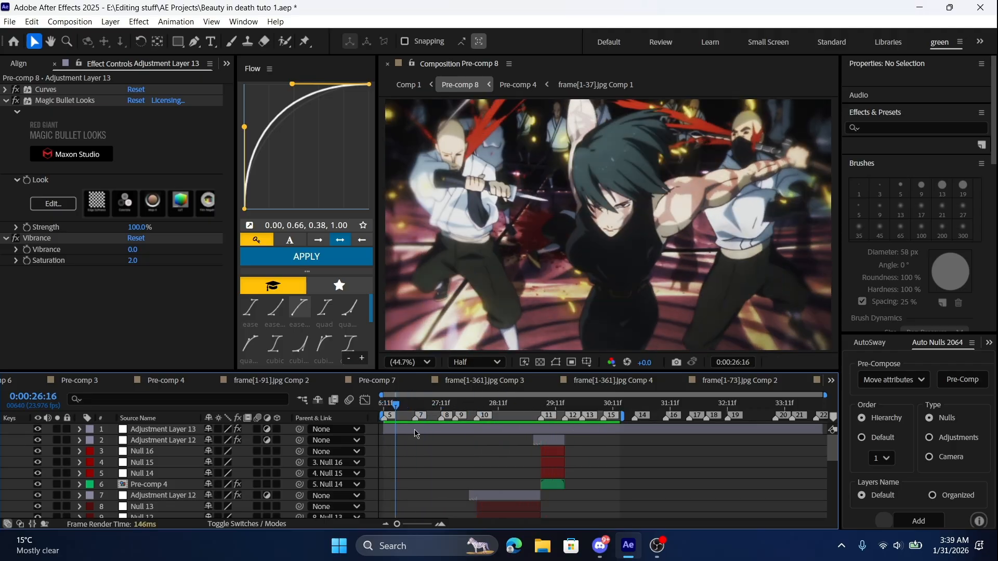
click(421, 434)
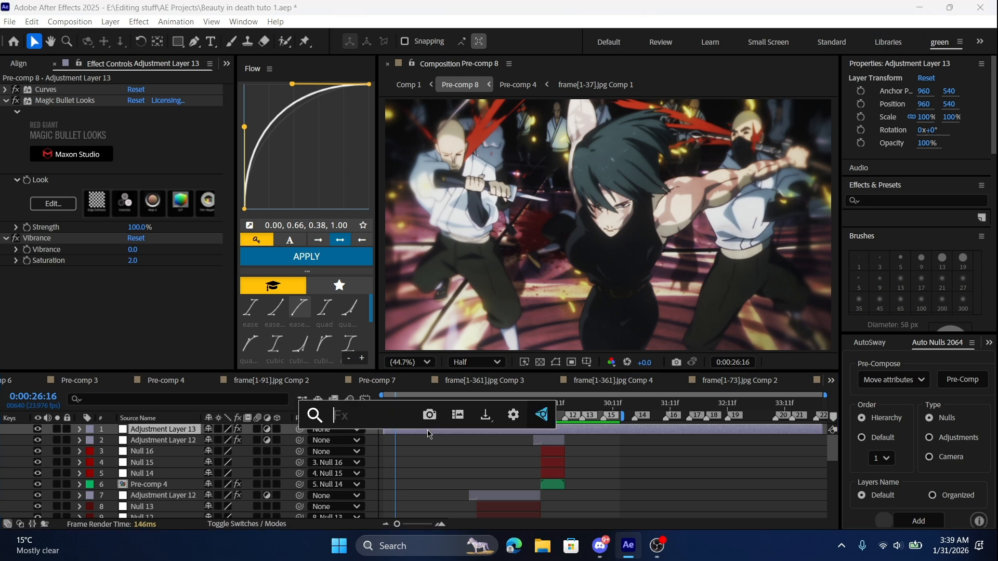
key(ctrl+space)
text(nos)
key(BackSpace)
text(i)
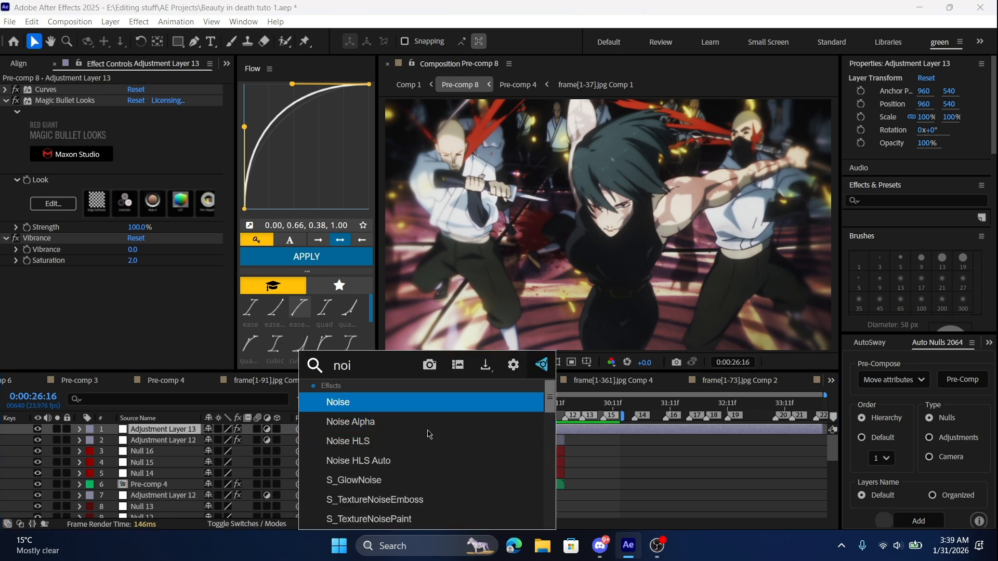
click(407, 407)
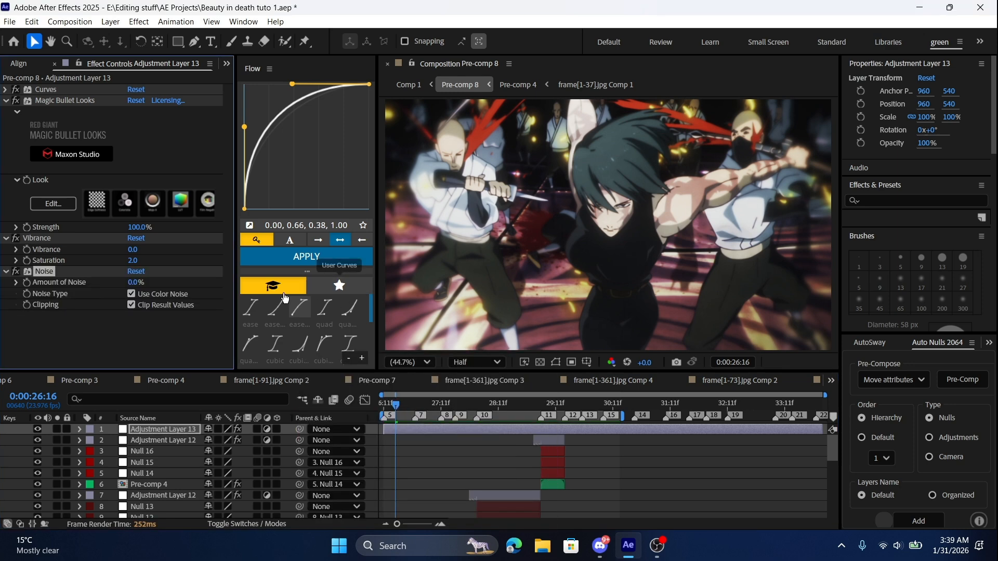
Try a noise amount of 7% and inspect the grain on the character up close
key(h)
scroll(545, 218, up, 2)
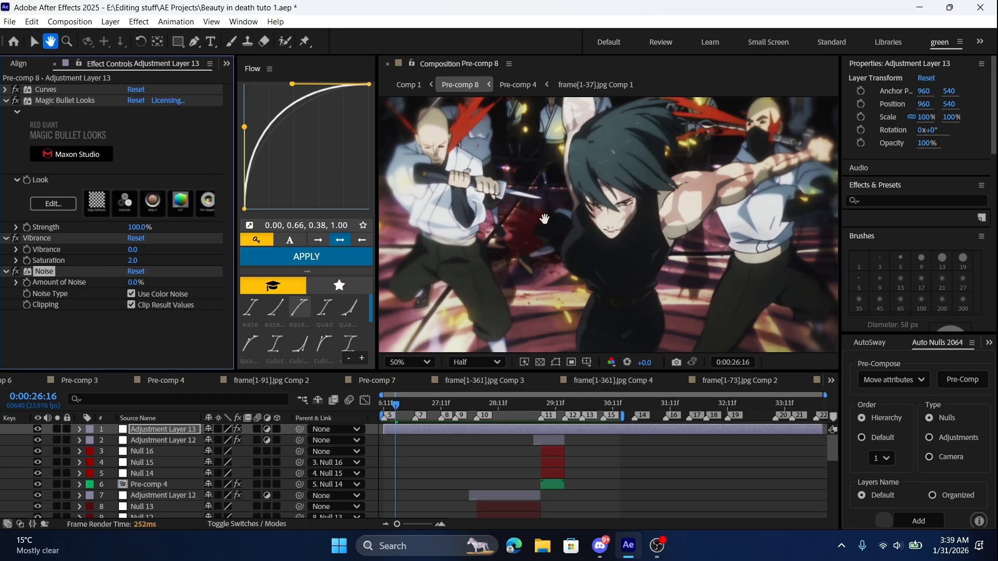
scroll(545, 219, down, 2)
scroll(544, 219, down, 1)
scroll(545, 219, up, 1)
key(v)
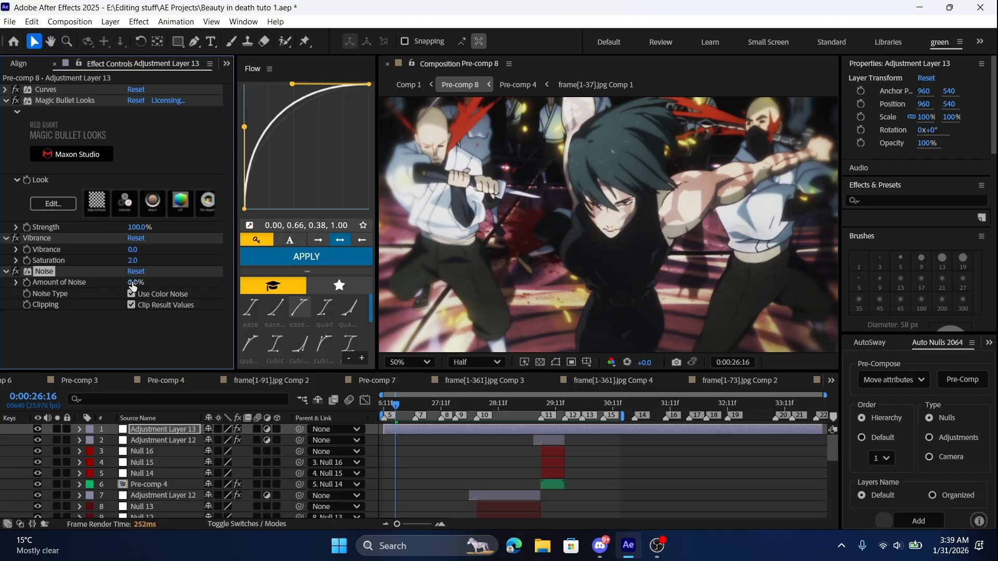
mouse_move(135, 281)
mouse_down()
mouse_move(168, 282)
mouse_move(139, 282)
mouse_move(147, 283)
mouse_up()
drag(138, 282, 137, 283)
key(space)
scroll(678, 161, up, 1)
drag(597, 183, 741, 244)
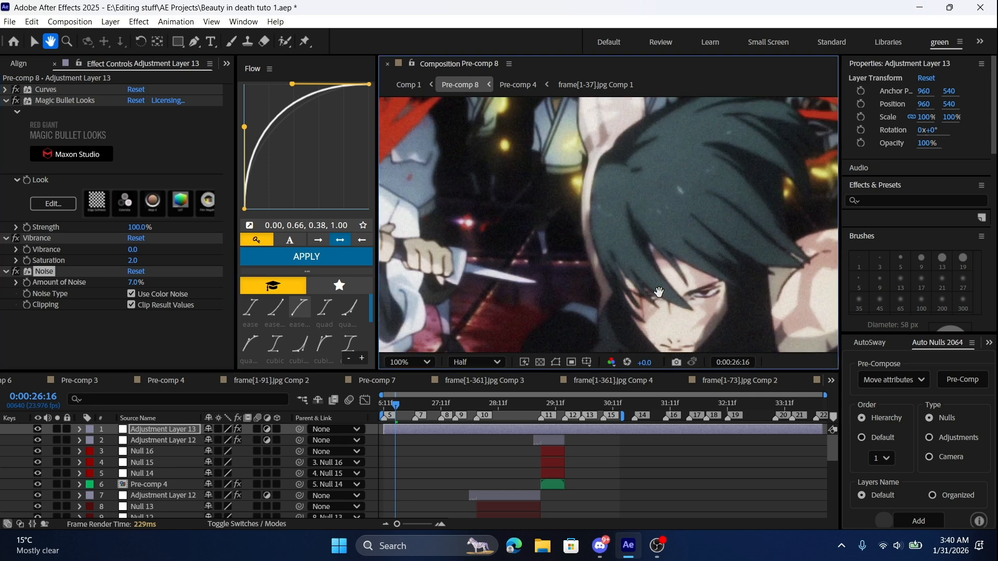
Set the Noise effect's amount to 5.5% and check the grain on the character's hair
click(137, 282)
text(5.5)
key(Return)
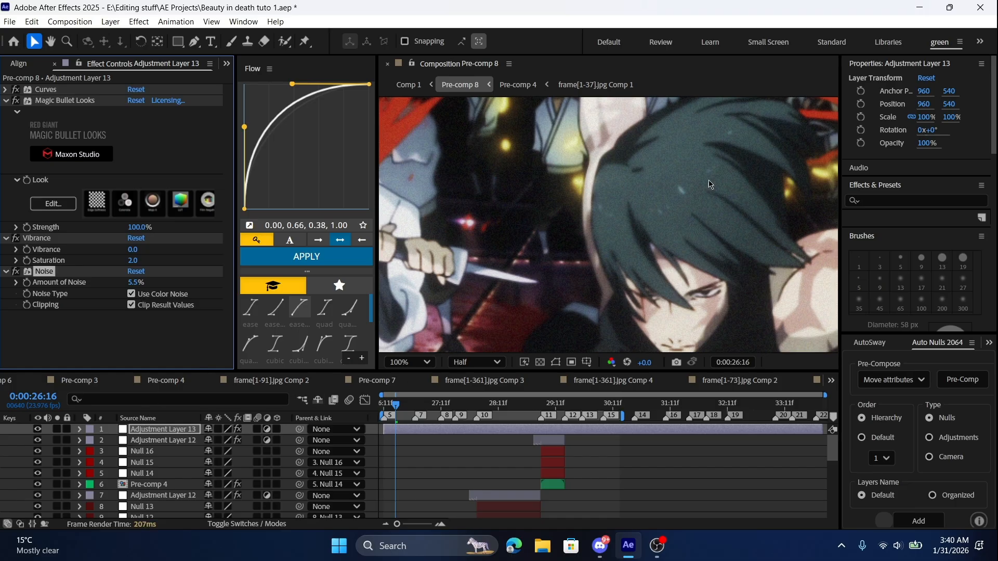
key(space)
scroll(567, 229, up, 4)
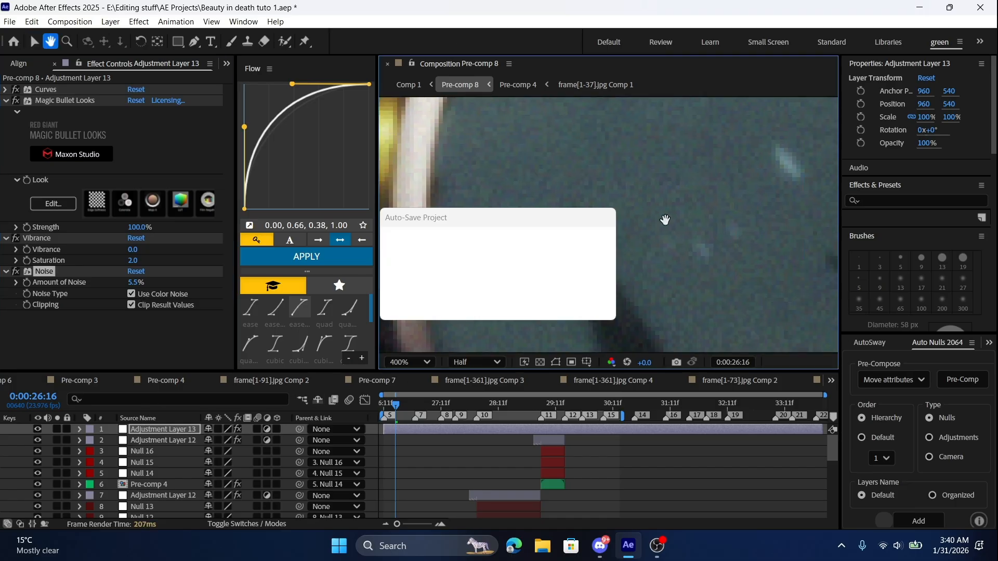
click(410, 362)
click(405, 103)
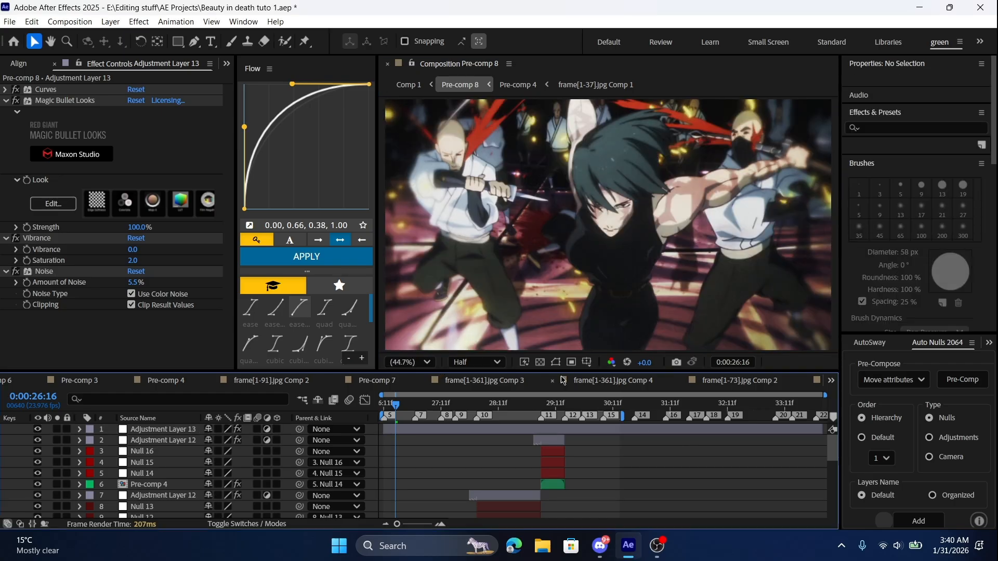
Preview the graded composition from 0:00:26:11
drag(396, 408, 384, 408)
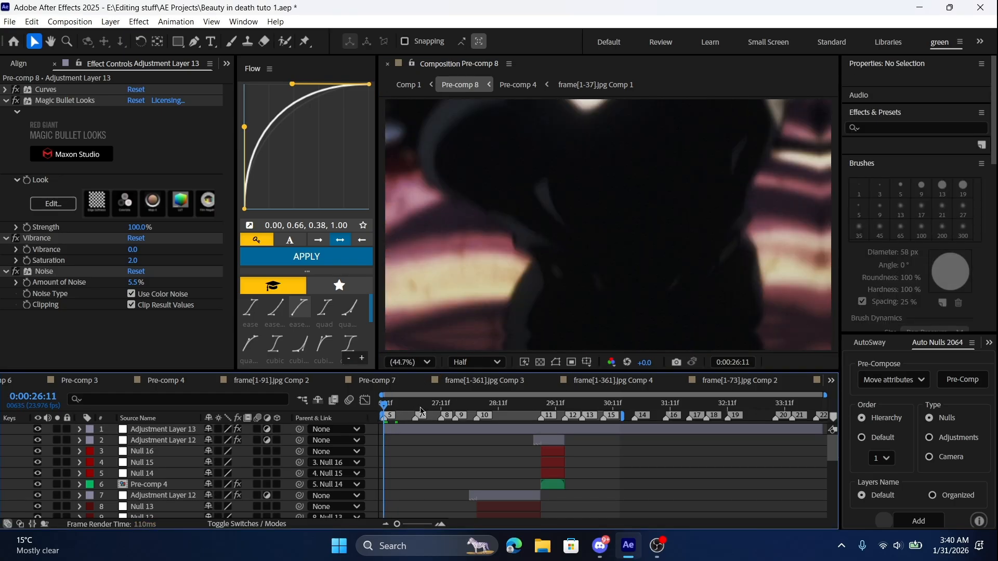
key(space)
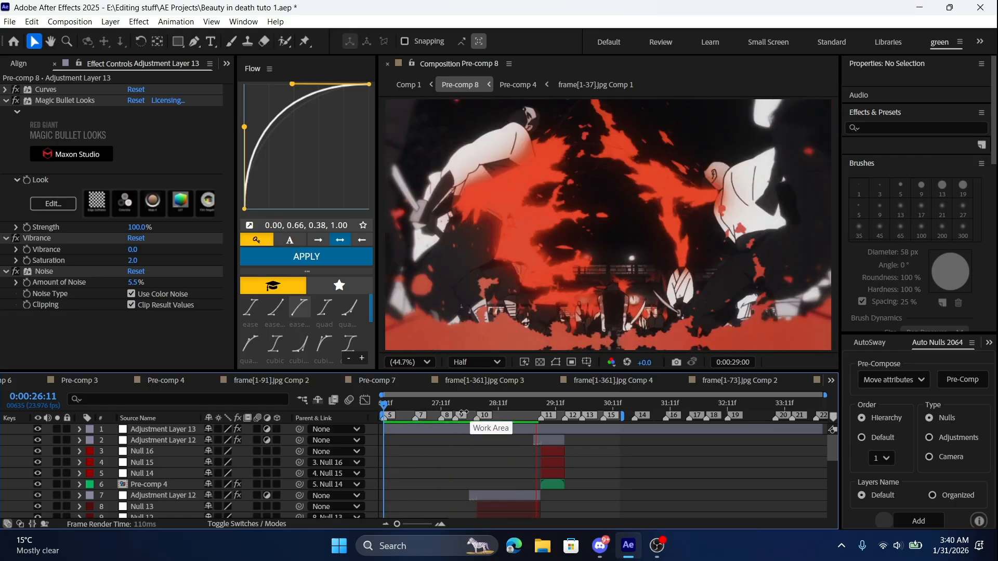
key(space)
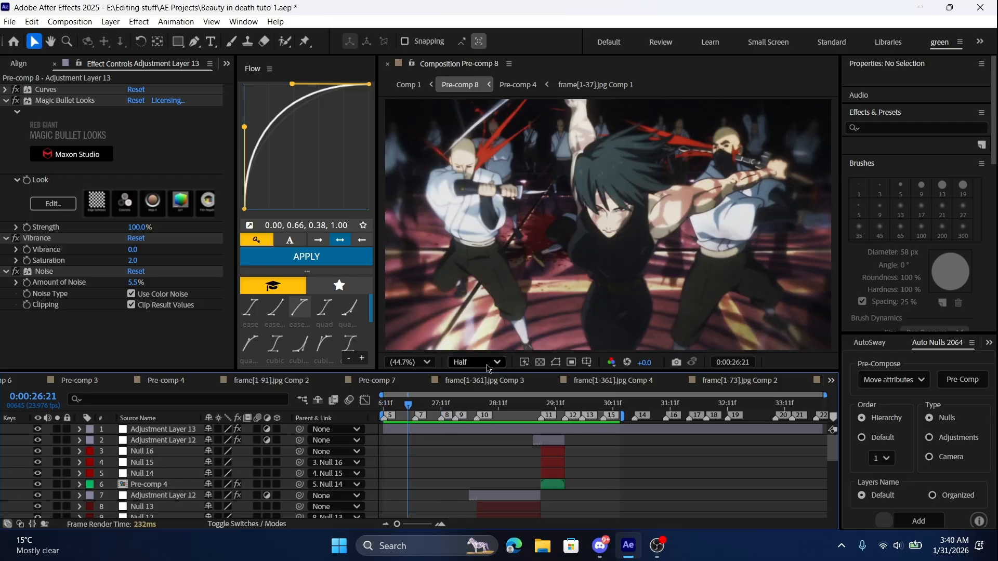
Collapse the Curves, Magic Bullet Looks, Vibrance and Noise effects of Adjustment Layer 13
click(5, 100)
click(5, 89)
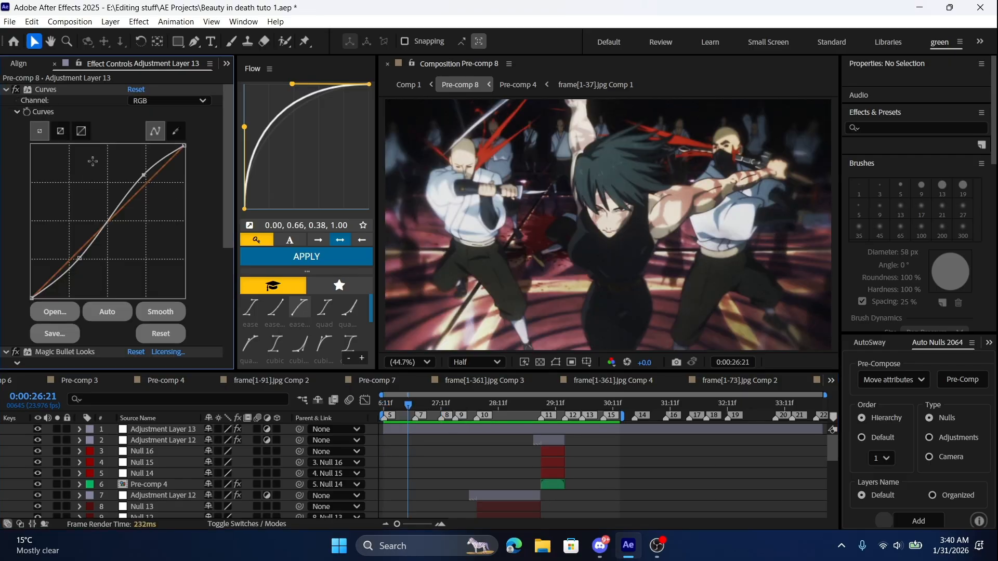
click(4, 90)
click(6, 101)
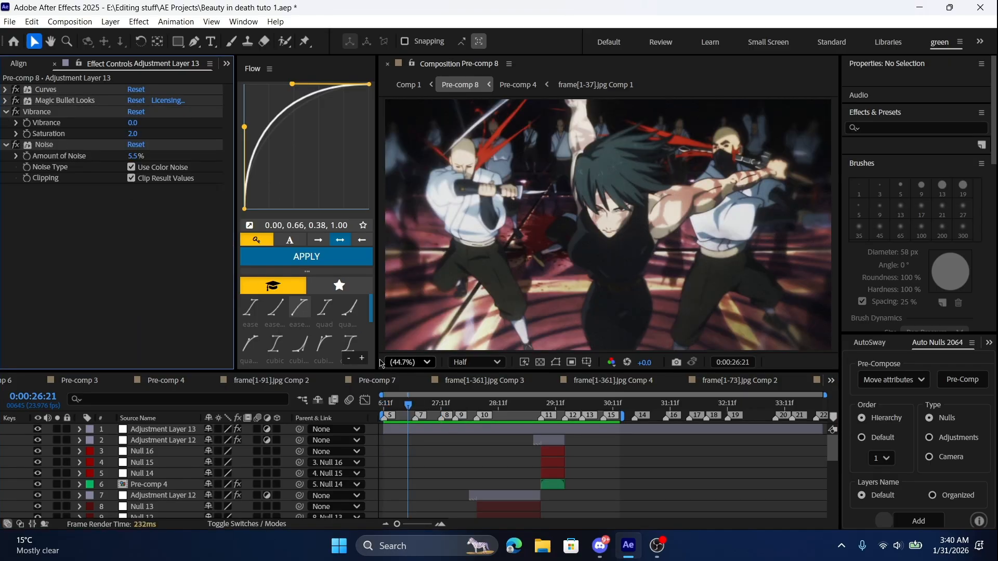
click(6, 112)
click(6, 123)
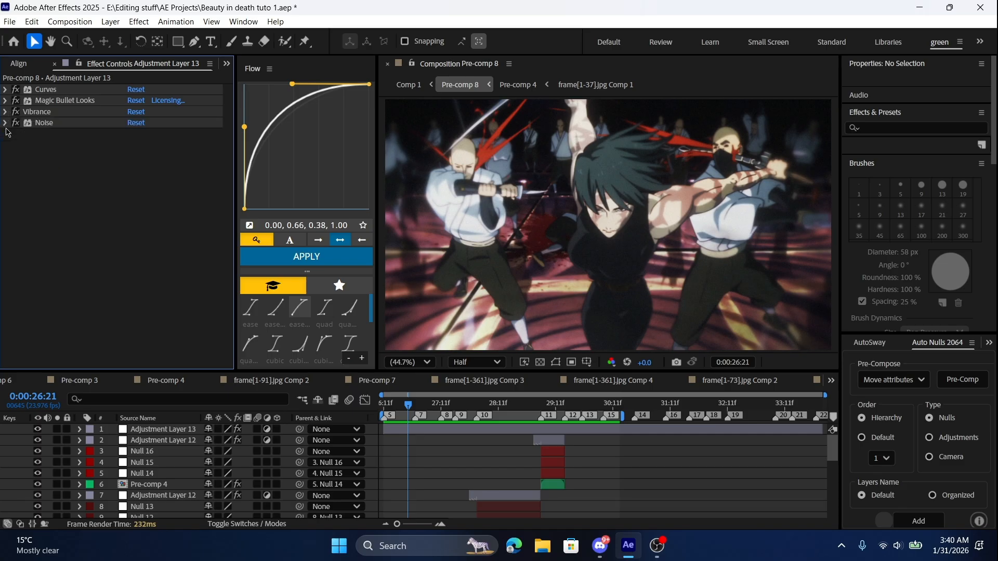
Duplicate Adjustment Layer 13 and delete the Curves, Magic Bullet Looks, Vibrance and Noise effects from the copy
click(459, 432)
key(ctrl+d)
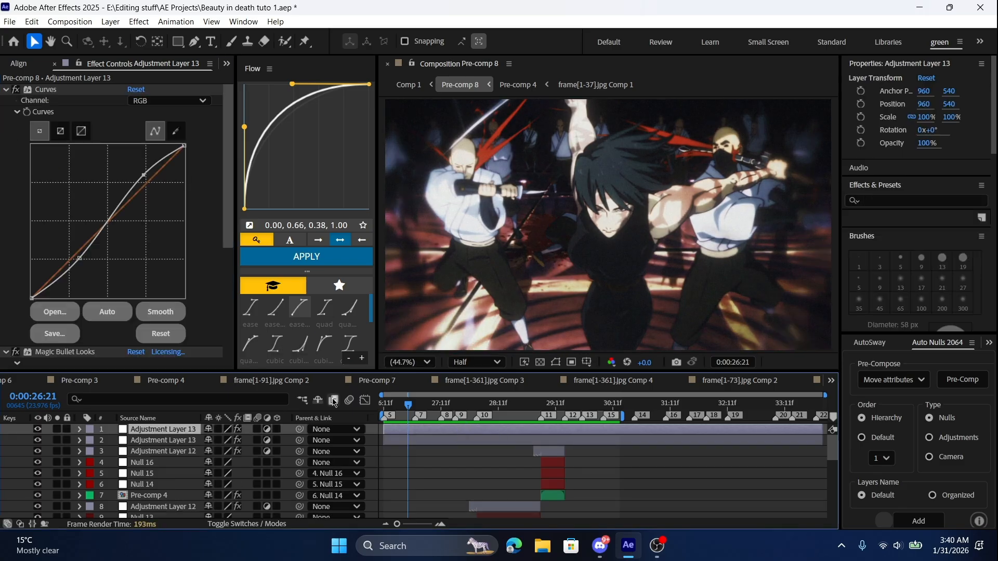
click(52, 90)
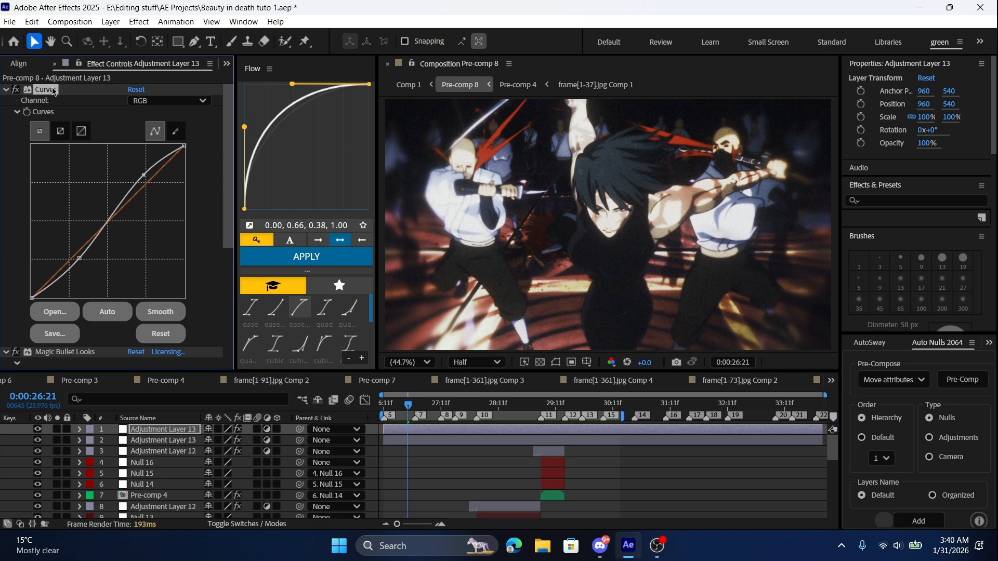
key(Delete)
click(54, 92)
key(Delete)
click(45, 92)
key(Delete)
click(43, 91)
key(Delete)
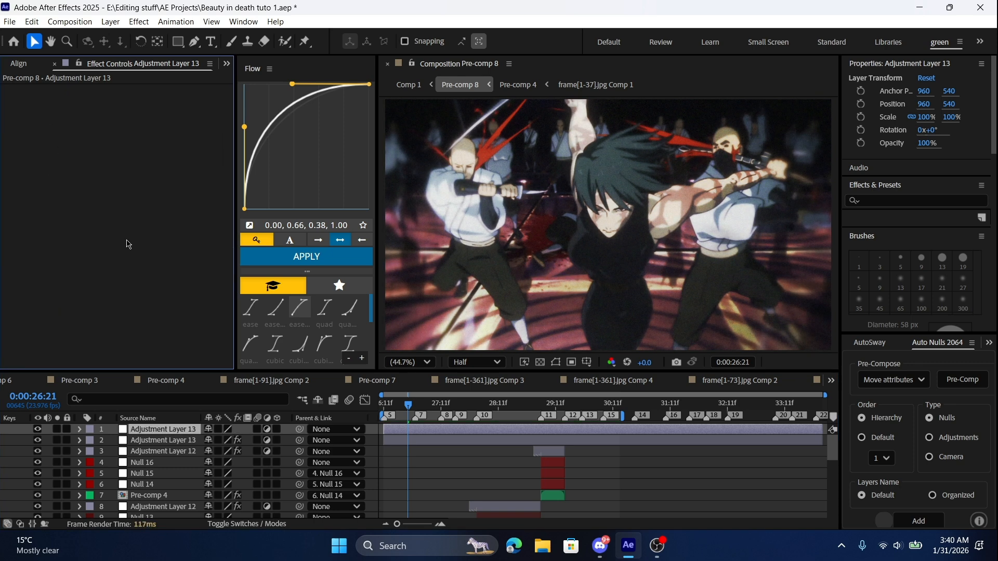
Move the emptied adjustment layer below the graded one and apply the upscale 1 preset to it
drag(162, 432, 164, 449)
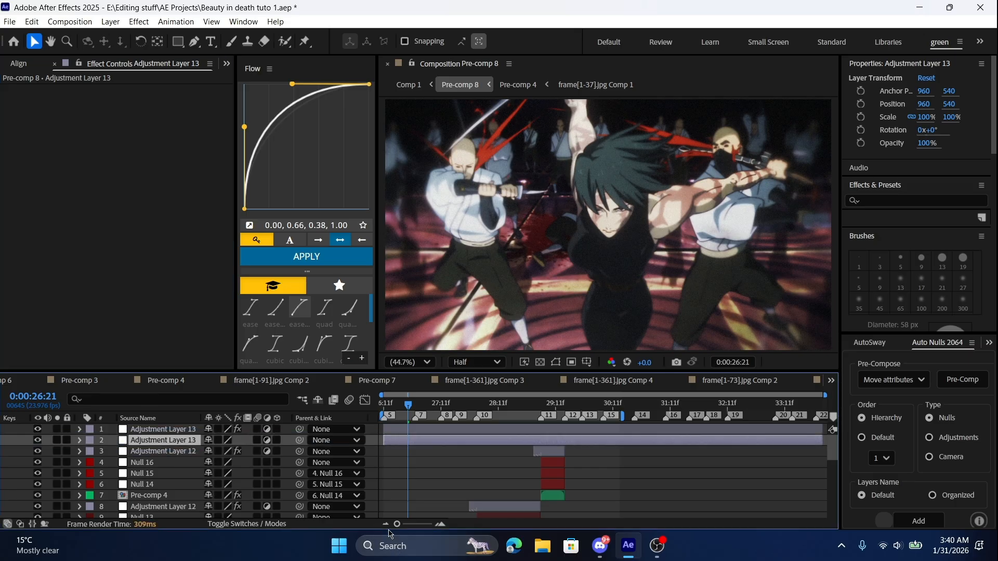
key(ctrl+space)
text(ups)
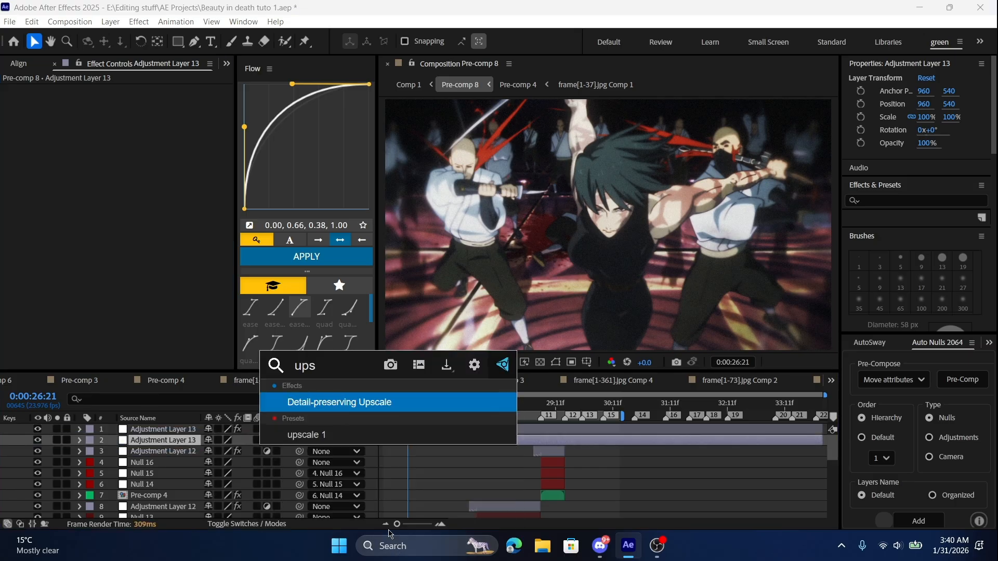
click(325, 441)
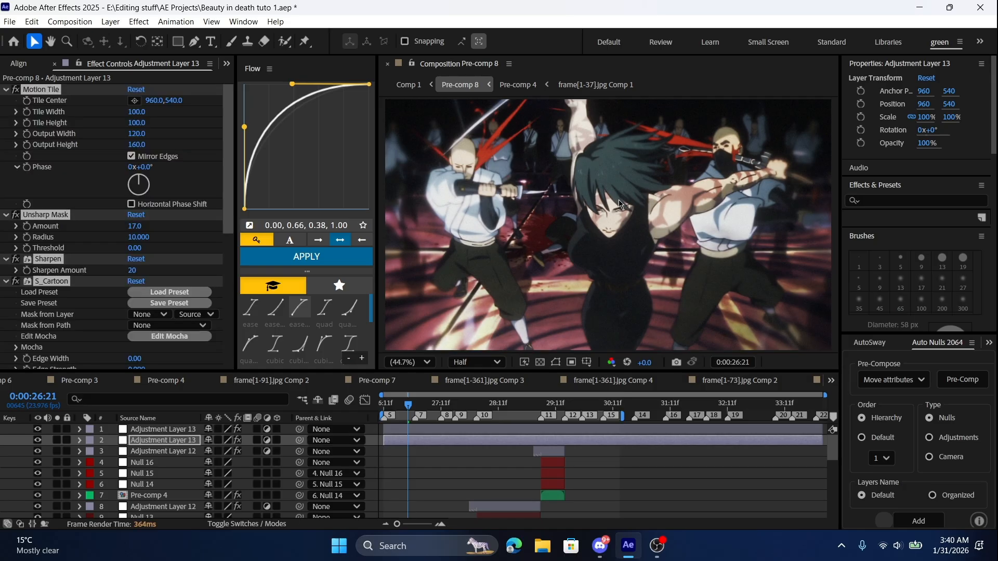
Collapse the upscale preset's effects and hide the adjustment layer that carries them
key(space)
scroll(621, 196, up, 3)
scroll(622, 195, down, 2)
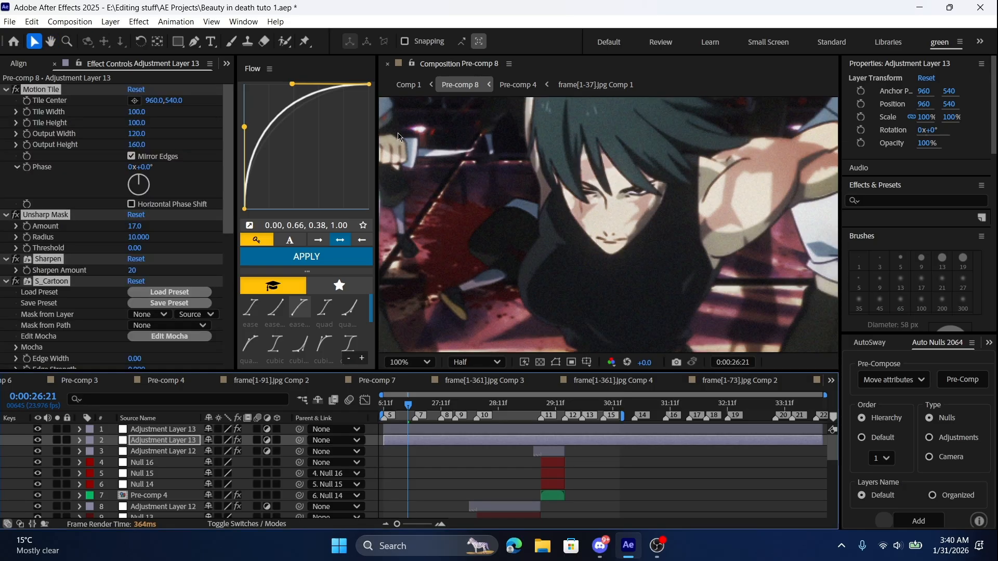
click(6, 89)
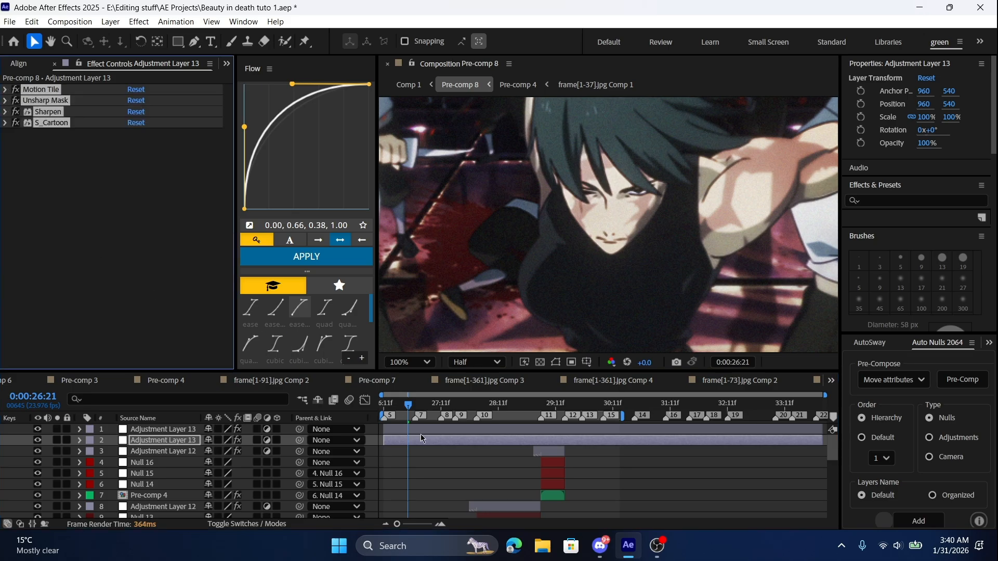
click(276, 439)
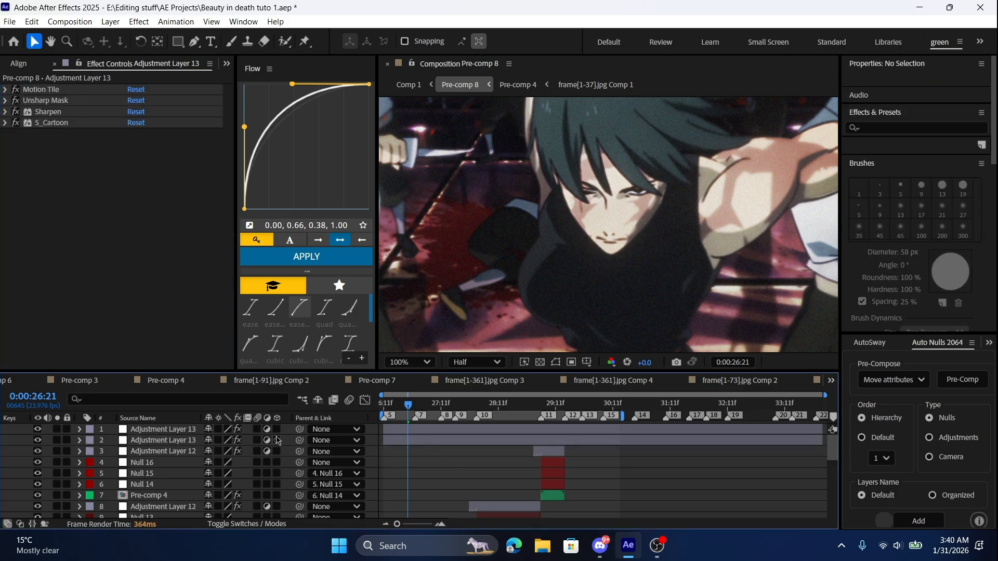
click(38, 442)
click(411, 362)
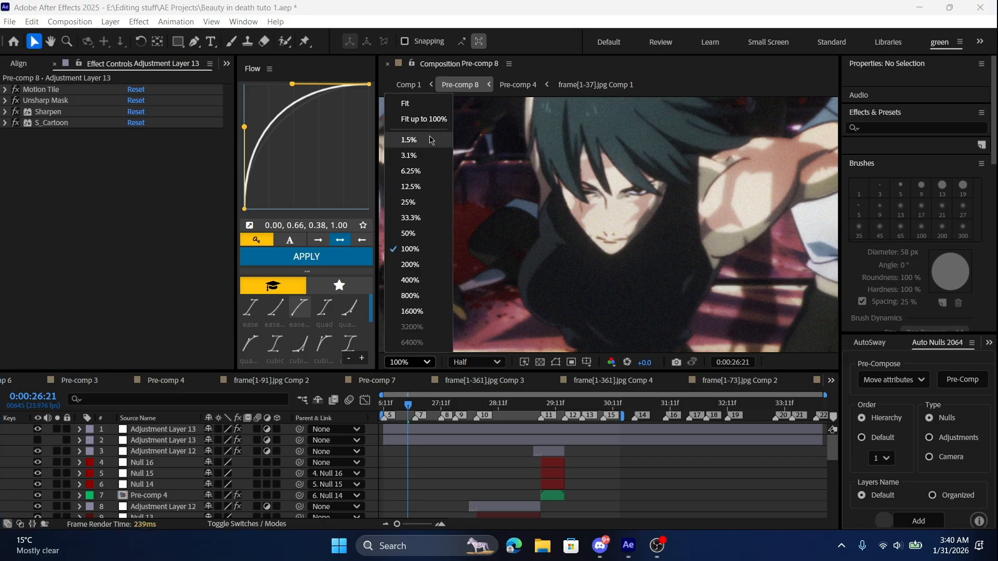
click(416, 118)
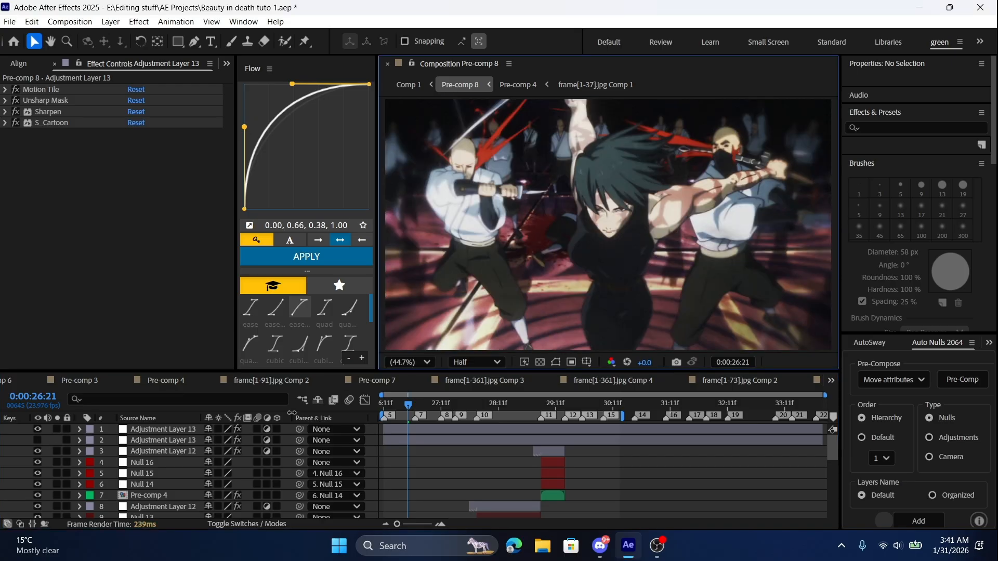
Compare the picture with and without the grading layer, and at 0:00:29:10 with and without the upscale layer
click(37, 431)
click(37, 430)
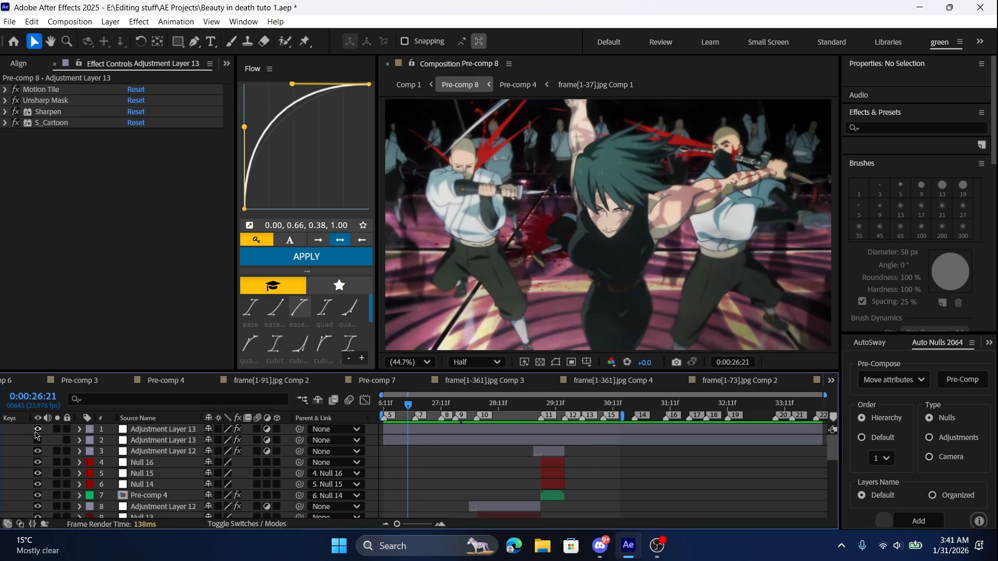
click(432, 406)
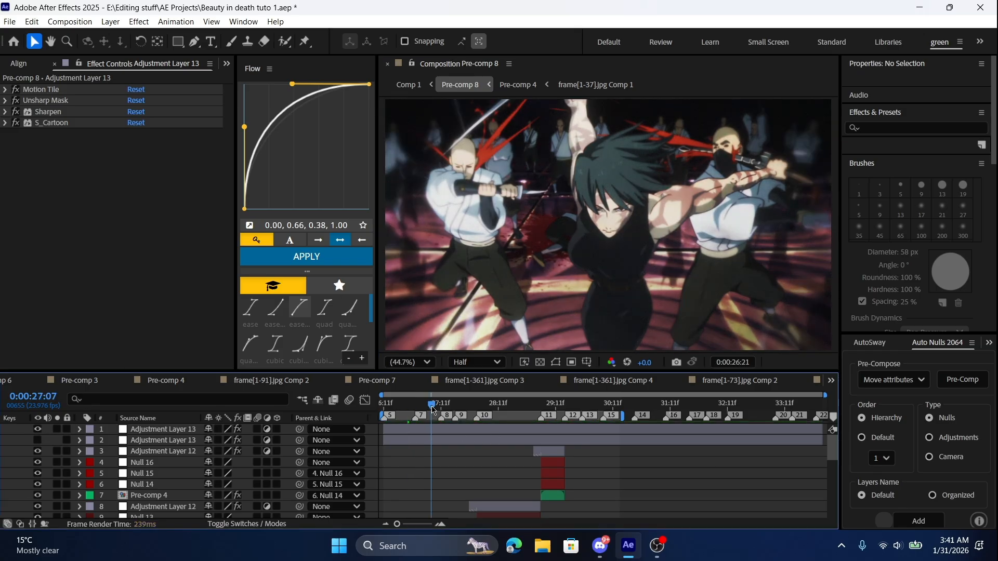
drag(465, 414, 555, 415)
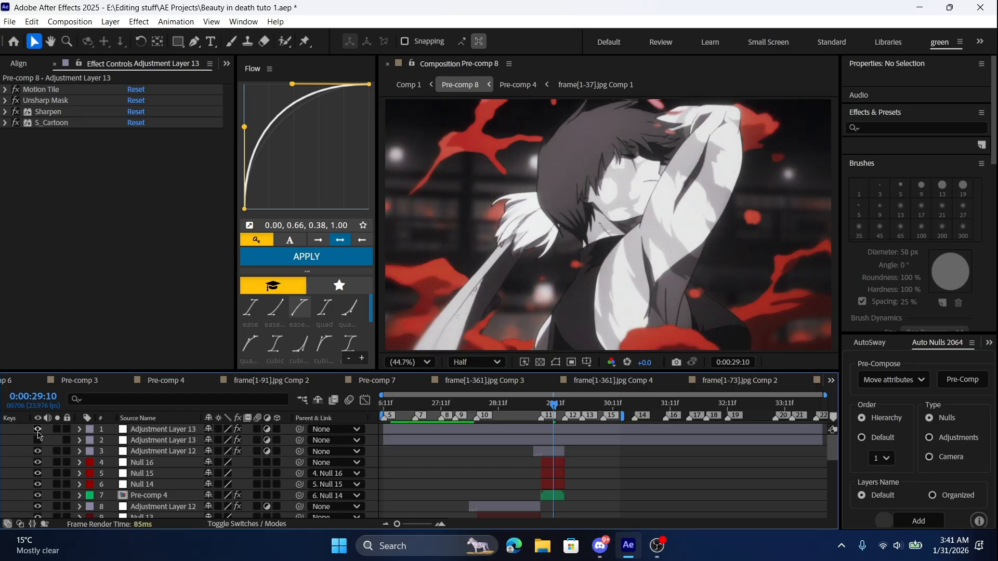
click(38, 441)
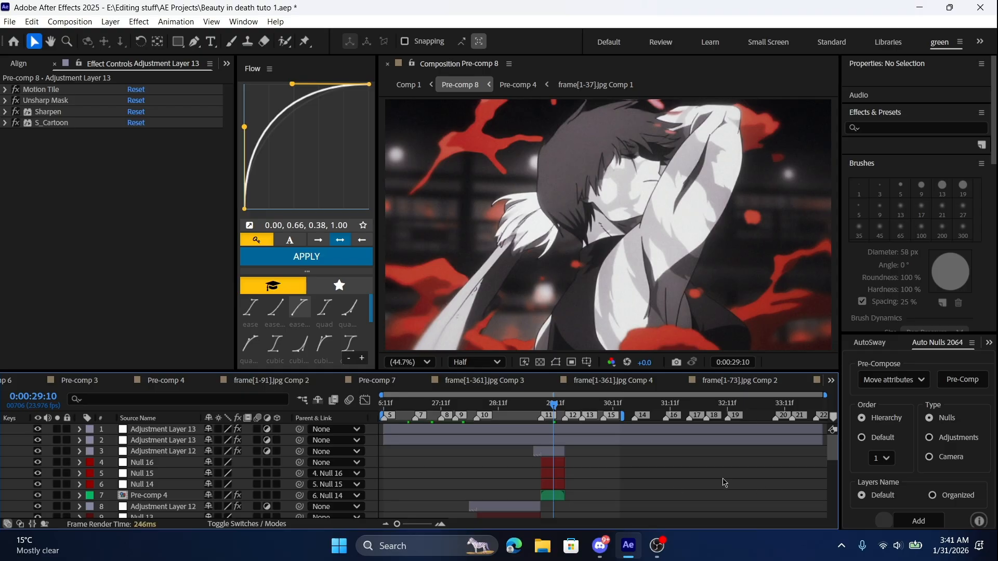
click(38, 440)
Preview the composition with the upscale layer hidden and return the playhead to 0:00:26:12
key(space)
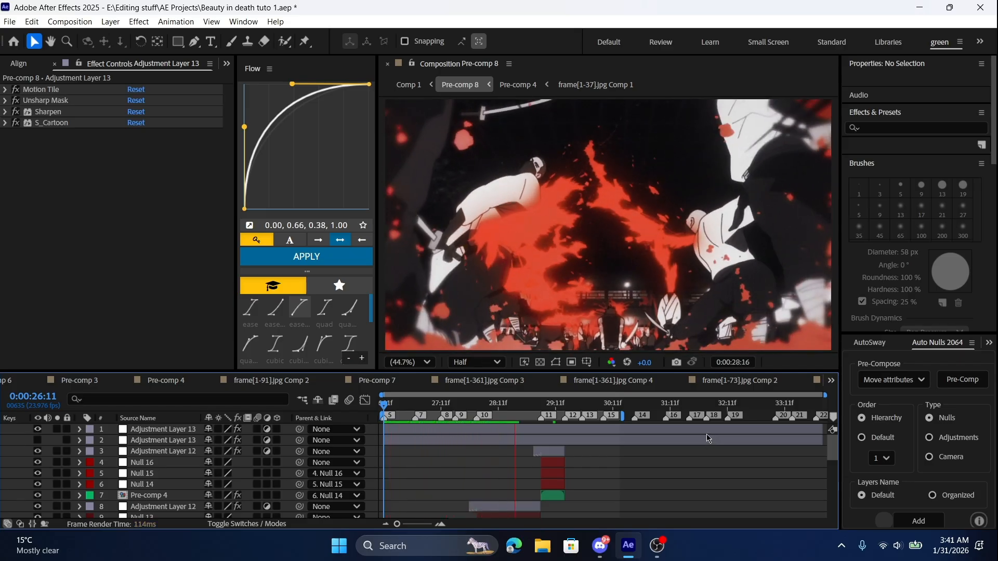
drag(502, 407, 386, 407)
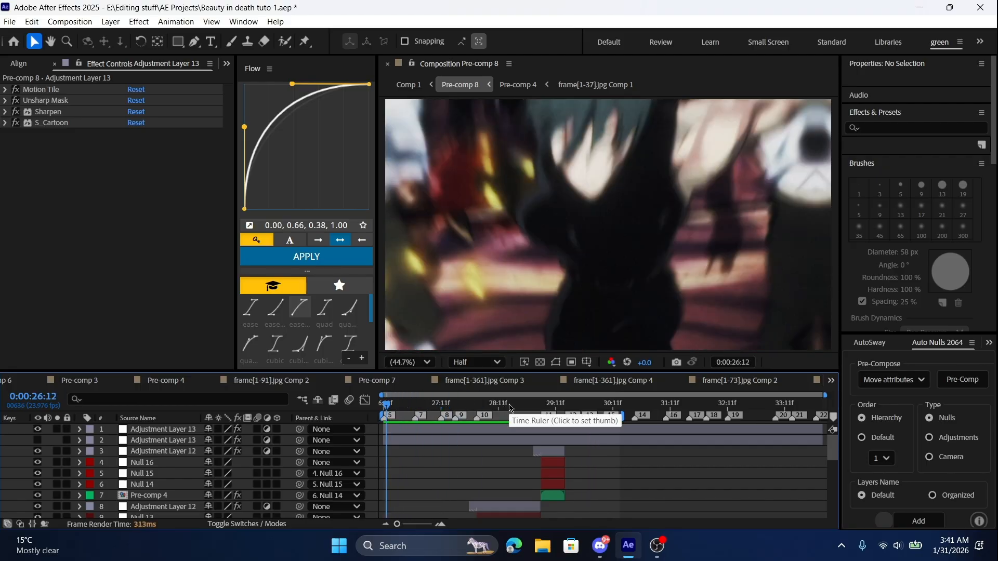